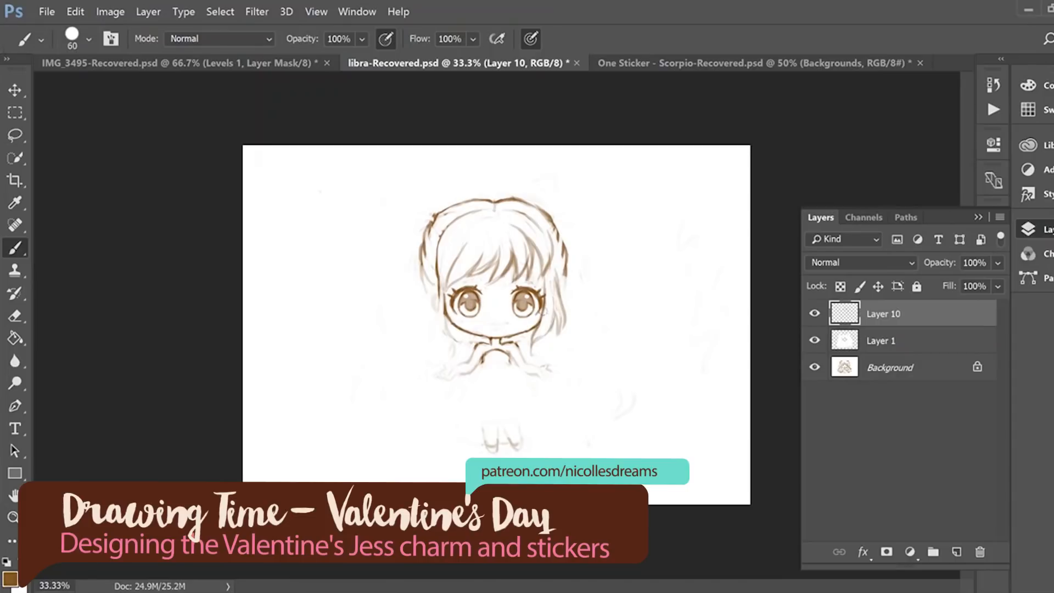
# Sketch the chibi girl's side locks, long trailing strands and two round hair buns with the brown brush
pyautogui.press('x')
pyautogui.moveTo(438, 291)
pyautogui.mouseDown()
pyautogui.moveTo(447, 336)
pyautogui.moveTo(422, 327)
pyautogui.mouseUp()
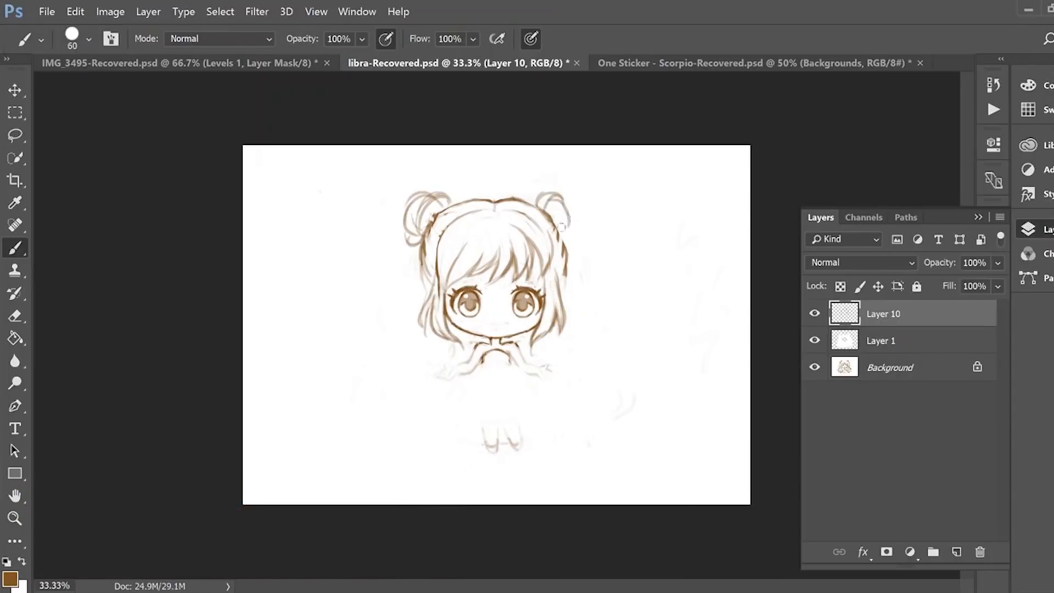
pyautogui.moveTo(417, 300); pyautogui.dragTo(387, 398)
pyautogui.moveTo(563, 327); pyautogui.dragTo(606, 400)
pyautogui.moveTo(536, 203); pyautogui.dragTo(563, 227)
pyautogui.moveTo(546, 217); pyautogui.dragTo(570, 245)
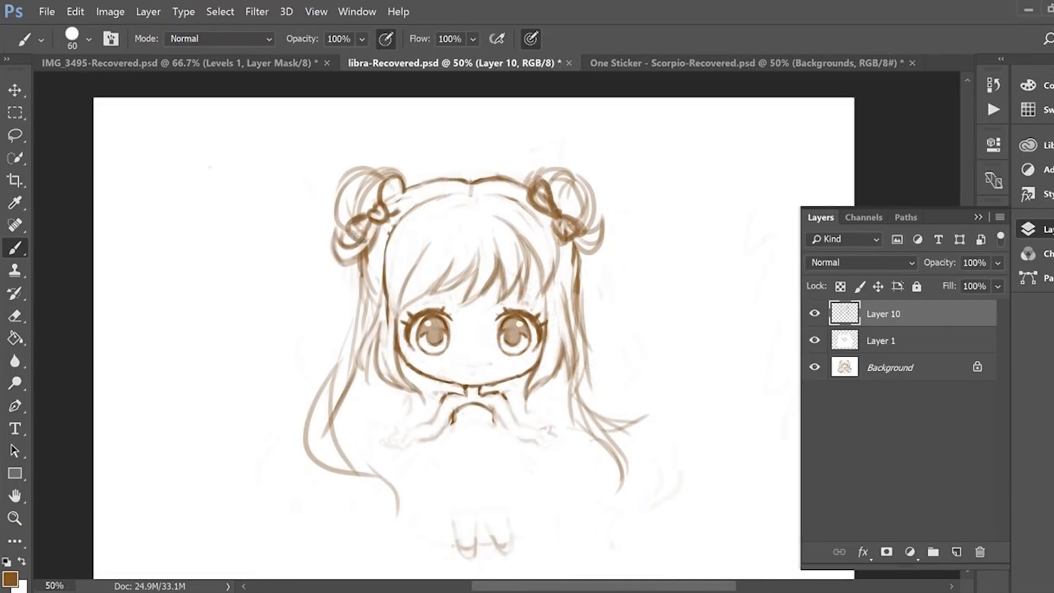
# Redraw the left hair bun with dark swirled strands and a bow at its base, cleaning overlaps in white
pyautogui.press('x')
pyautogui.press('x')
pyautogui.moveTo(356, 235); pyautogui.dragTo(384, 241)
pyautogui.press('x')
pyautogui.moveTo(391, 181); pyautogui.dragTo(348, 228)
pyautogui.press('x')
pyautogui.moveTo(388, 231); pyautogui.dragTo(385, 273)
pyautogui.press('x')
pyautogui.moveTo(334, 196)
pyautogui.mouseDown()
pyautogui.moveTo(375, 170)
pyautogui.moveTo(397, 174)
pyautogui.mouseUp()
pyautogui.press('x')
pyautogui.press('x')
pyautogui.moveTo(356, 188)
pyautogui.mouseDown()
pyautogui.moveTo(326, 214)
pyautogui.moveTo(332, 235)
pyautogui.mouseUp()
# Darken and round out the looping strands of the right hair bun
pyautogui.moveTo(537, 178); pyautogui.dragTo(575, 165)
pyautogui.moveTo(577, 176)
pyautogui.mouseDown()
pyautogui.moveTo(598, 222)
pyautogui.moveTo(582, 215)
pyautogui.mouseUp()
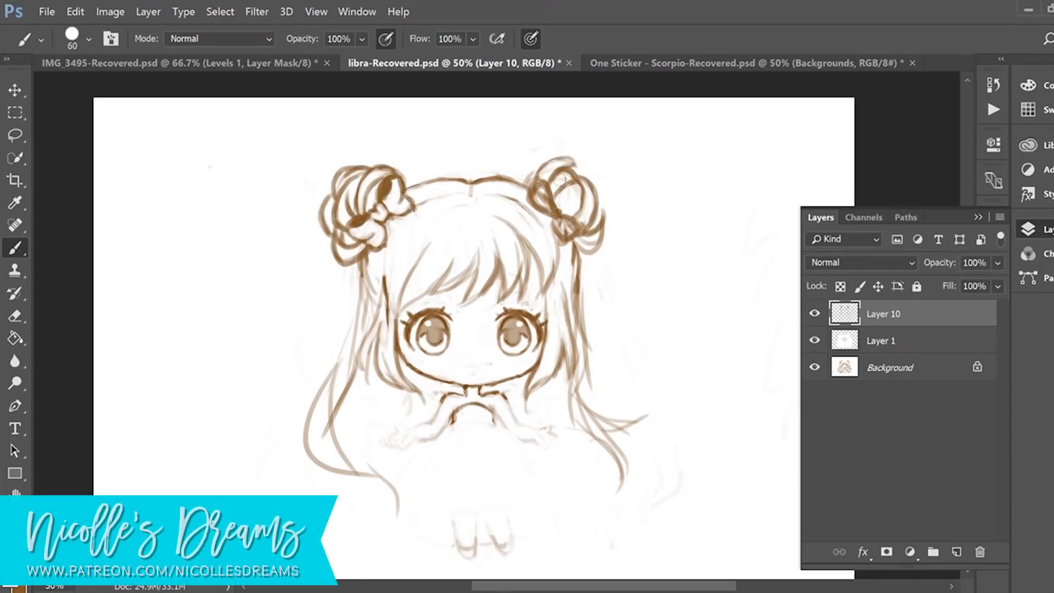
pyautogui.moveTo(573, 161); pyautogui.dragTo(590, 178)
pyautogui.moveTo(579, 181)
pyautogui.mouseDown()
pyautogui.moveTo(582, 216)
pyautogui.moveTo(566, 208)
pyautogui.mouseUp()
pyautogui.press('x')
pyautogui.press('x')
# Darken the fringe lines and redraw the short locks framing the left side of the face
pyautogui.moveTo(481, 258)
pyautogui.mouseDown()
pyautogui.moveTo(461, 304)
pyautogui.moveTo(433, 291)
pyautogui.mouseUp()
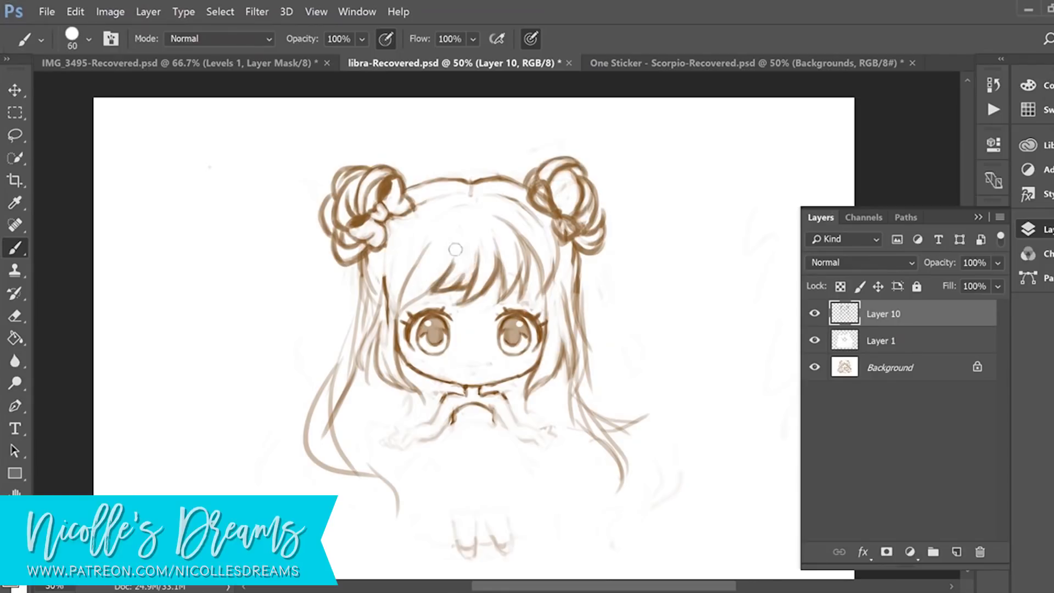
pyautogui.moveTo(414, 248); pyautogui.dragTo(399, 305)
pyautogui.moveTo(394, 264)
pyautogui.mouseDown()
pyautogui.moveTo(329, 406)
pyautogui.moveTo(427, 406)
pyautogui.mouseUp()
pyautogui.moveTo(371, 268); pyautogui.dragTo(352, 313)
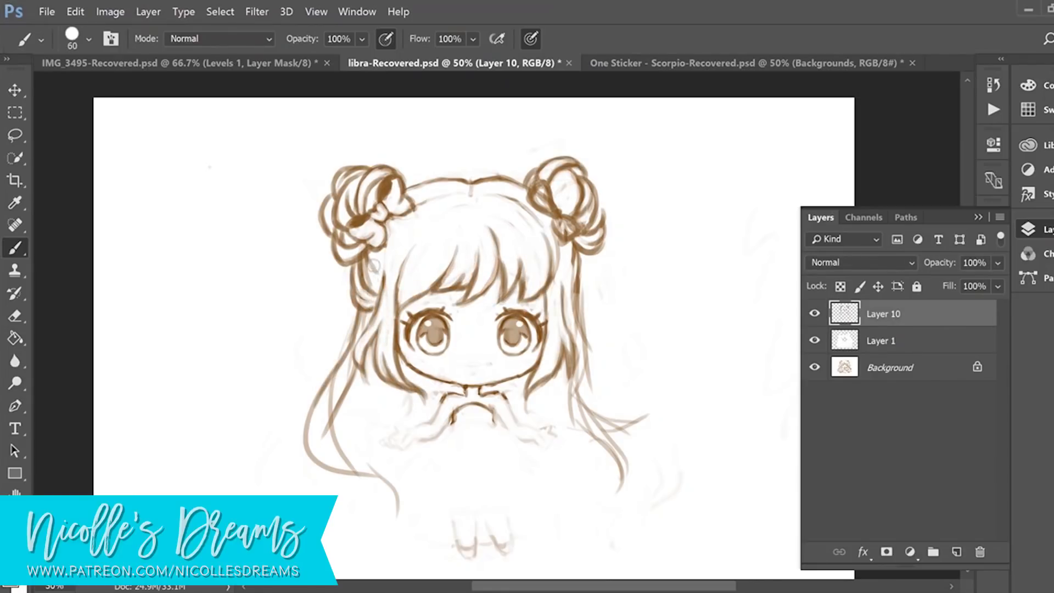
# Sketch long wavy locks flowing down on both sides of the body
pyautogui.moveTo(574, 299); pyautogui.dragTo(615, 416)
pyautogui.moveTo(336, 384); pyautogui.dragTo(387, 528)
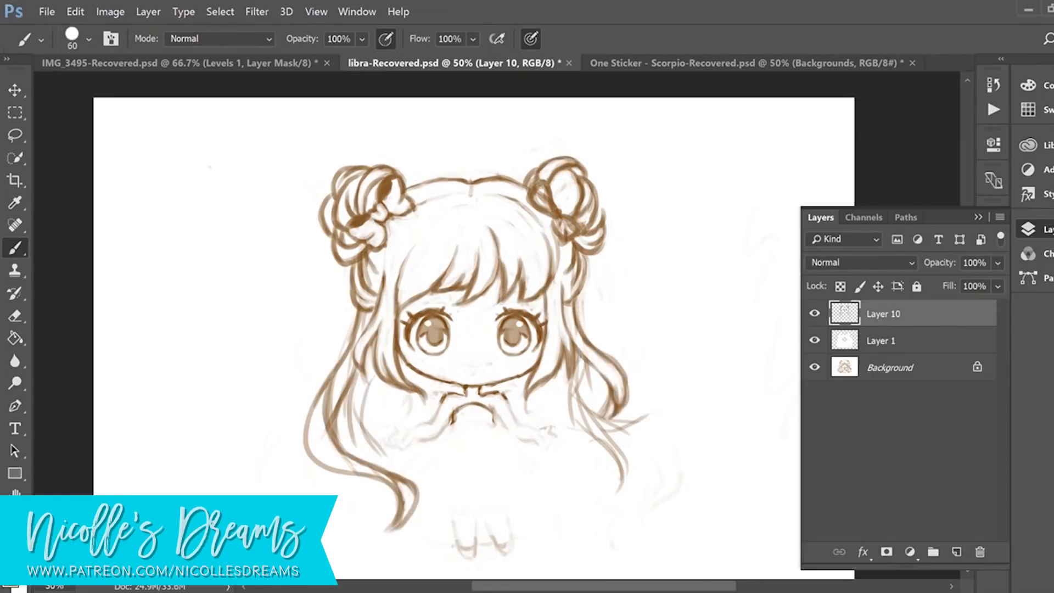
pyautogui.moveTo(566, 379)
pyautogui.mouseDown()
pyautogui.moveTo(631, 483)
pyautogui.moveTo(631, 535)
pyautogui.mouseUp()
pyautogui.moveTo(367, 387); pyautogui.dragTo(352, 552)
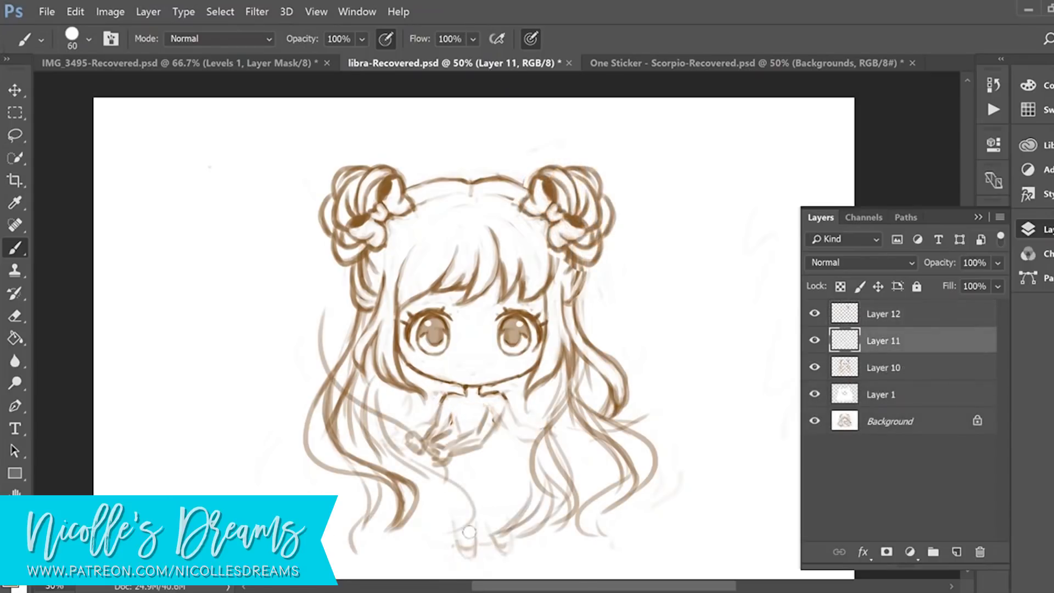
# On Layer 11, sketch the curled hair ends sweeping around the feet and up the right side
pyautogui.moveTo(505, 493); pyautogui.dragTo(417, 552)
pyautogui.moveTo(394, 384)
pyautogui.mouseDown()
pyautogui.moveTo(373, 450)
pyautogui.moveTo(463, 510)
pyautogui.mouseUp()
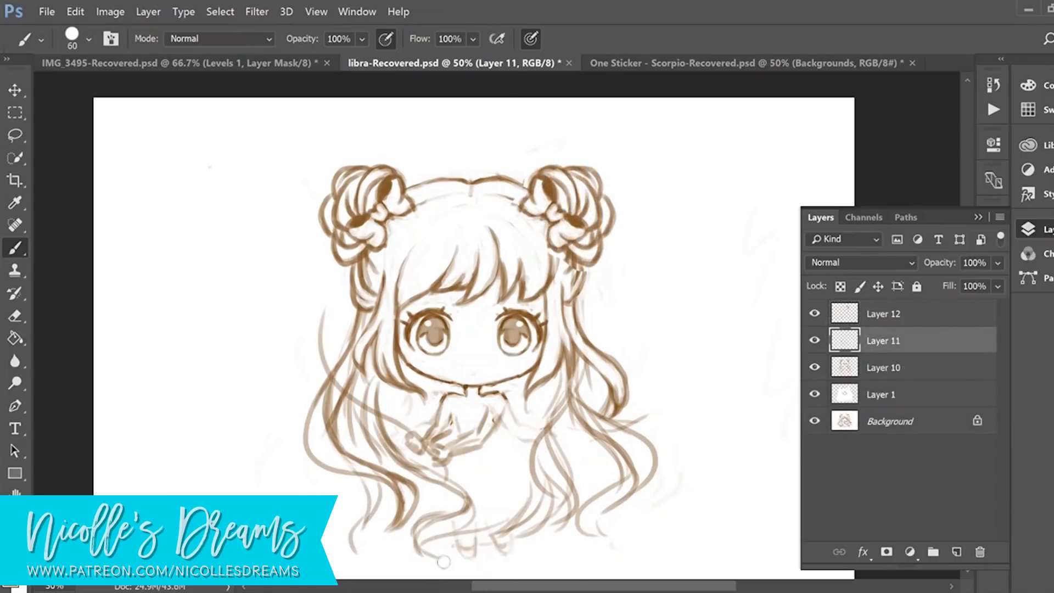
pyautogui.moveTo(548, 498); pyautogui.dragTo(438, 558)
pyautogui.moveTo(557, 493); pyautogui.dragTo(512, 540)
pyautogui.moveTo(533, 477); pyautogui.dragTo(486, 533)
pyautogui.moveTo(534, 450); pyautogui.dragTo(578, 513)
pyautogui.moveTo(553, 418); pyautogui.dragTo(585, 465)
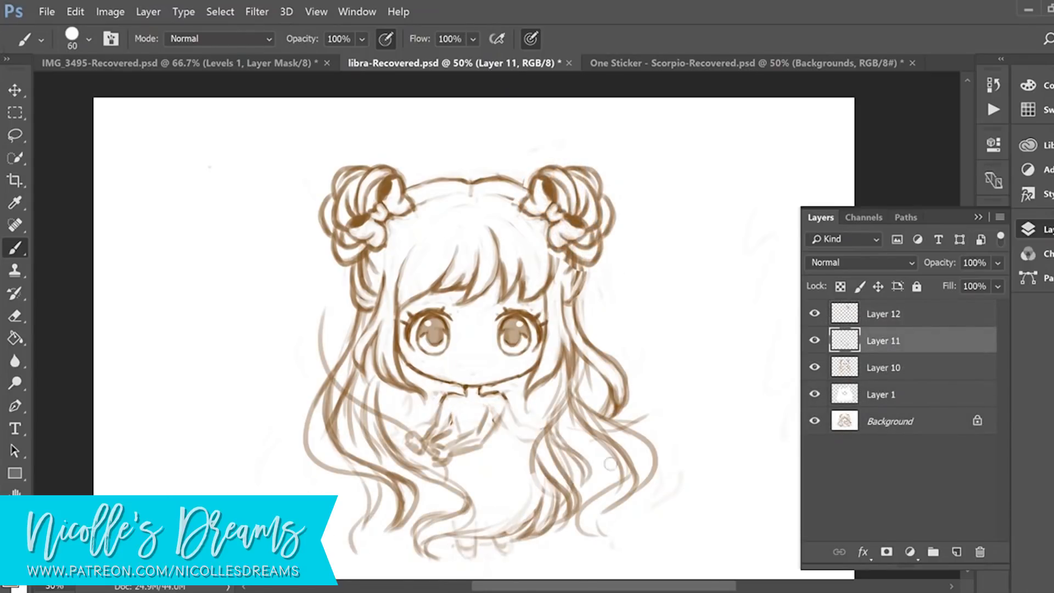
# Try reshaping the outer locks on the right side of the hair into tighter waves
pyautogui.moveTo(578, 384)
pyautogui.mouseDown()
pyautogui.moveTo(551, 416)
pyautogui.moveTo(632, 483)
pyautogui.mouseUp()
pyautogui.moveTo(653, 453); pyautogui.dragTo(588, 529)
pyautogui.moveTo(608, 397); pyautogui.dragTo(592, 431)
pyautogui.moveTo(609, 407); pyautogui.dragTo(604, 454)
pyautogui.moveTo(586, 336); pyautogui.dragTo(628, 387)
pyautogui.moveTo(627, 384); pyautogui.dragTo(604, 451)
pyautogui.moveTo(609, 409)
pyautogui.mouseDown()
pyautogui.moveTo(596, 439)
pyautogui.moveTo(614, 454)
pyautogui.mouseUp()
pyautogui.moveTo(596, 437); pyautogui.dragTo(611, 409)
pyautogui.moveTo(587, 373); pyautogui.dragTo(551, 421)
pyautogui.moveTo(563, 427); pyautogui.dragTo(602, 510)
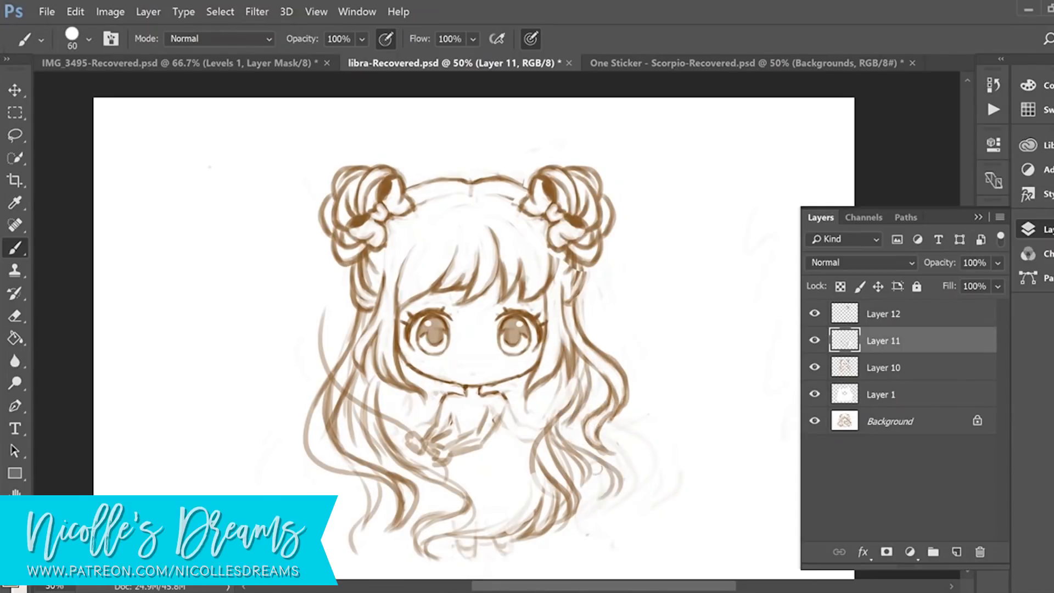
# Erase the wavy outer locks on the right side of the hair, keeping the lower curls
pyautogui.moveTo(595, 456); pyautogui.dragTo(581, 519)
pyautogui.moveTo(607, 351); pyautogui.dragTo(613, 453)
pyautogui.moveTo(573, 420); pyautogui.dragTo(569, 446)
pyautogui.moveTo(617, 362); pyautogui.dragTo(593, 439)
pyautogui.moveTo(585, 334); pyautogui.dragTo(580, 420)
pyautogui.moveTo(593, 346); pyautogui.dragTo(549, 473)
pyautogui.moveTo(620, 456); pyautogui.dragTo(582, 521)
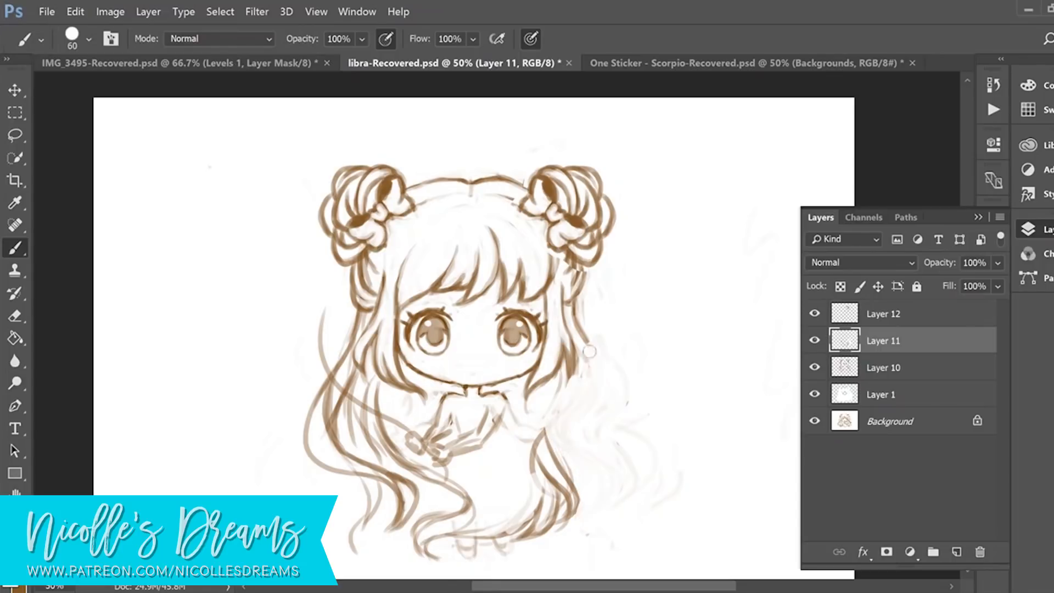
pyautogui.moveTo(593, 305); pyautogui.dragTo(565, 385)
pyautogui.moveTo(574, 343); pyautogui.dragTo(563, 379)
# Darken the curled hair ends around the feet and clean up the overlapping lines in white
pyautogui.moveTo(544, 431); pyautogui.dragTo(577, 511)
pyautogui.moveTo(461, 511)
pyautogui.mouseDown()
pyautogui.moveTo(445, 564)
pyautogui.moveTo(421, 526)
pyautogui.mouseUp()
pyautogui.press('x')
pyautogui.moveTo(450, 536); pyautogui.dragTo(437, 558)
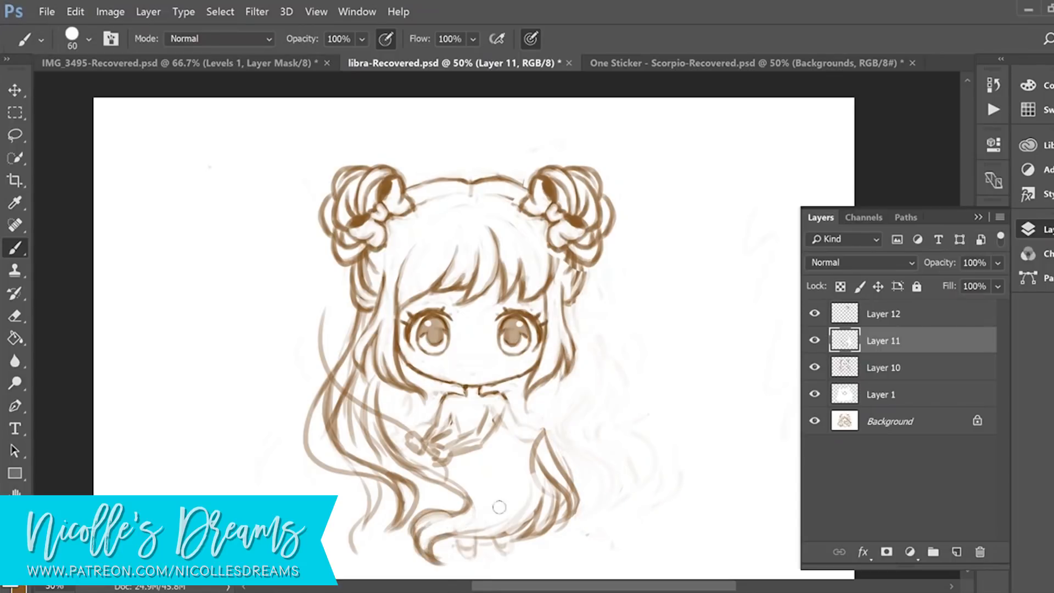
pyautogui.moveTo(470, 499); pyautogui.dragTo(432, 515)
pyautogui.press('x')
pyautogui.moveTo(446, 536)
pyautogui.mouseDown()
pyautogui.moveTo(541, 513)
pyautogui.moveTo(514, 530)
pyautogui.mouseUp()
pyautogui.press('x')
# Add darker long wavy strands to the left side of the hair, down to the tips
pyautogui.moveTo(333, 384)
pyautogui.mouseDown()
pyautogui.moveTo(397, 498)
pyautogui.moveTo(371, 537)
pyautogui.mouseUp()
pyautogui.moveTo(365, 475); pyautogui.dragTo(354, 550)
pyautogui.moveTo(365, 388); pyautogui.dragTo(378, 467)
pyautogui.moveTo(352, 394); pyautogui.dragTo(354, 462)
pyautogui.press('x')
pyautogui.moveTo(358, 379); pyautogui.dragTo(352, 427)
# Redraw the right side of the hair as long wavy locks falling into curled tips beside the body
pyautogui.moveTo(583, 281); pyautogui.dragTo(551, 465)
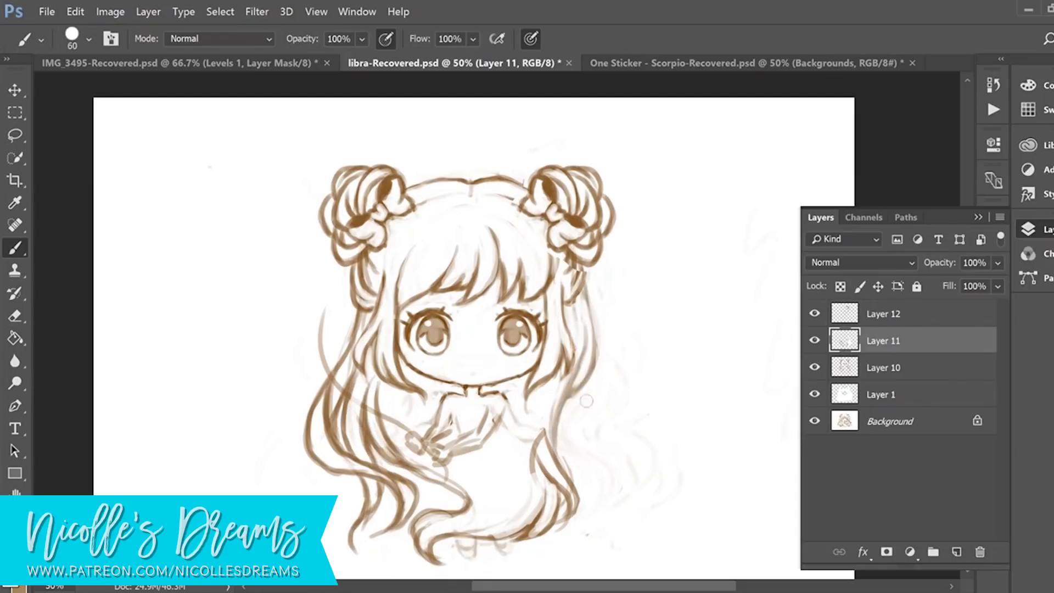
pyautogui.moveTo(578, 378); pyautogui.dragTo(537, 438)
pyautogui.moveTo(582, 409); pyautogui.dragTo(565, 418)
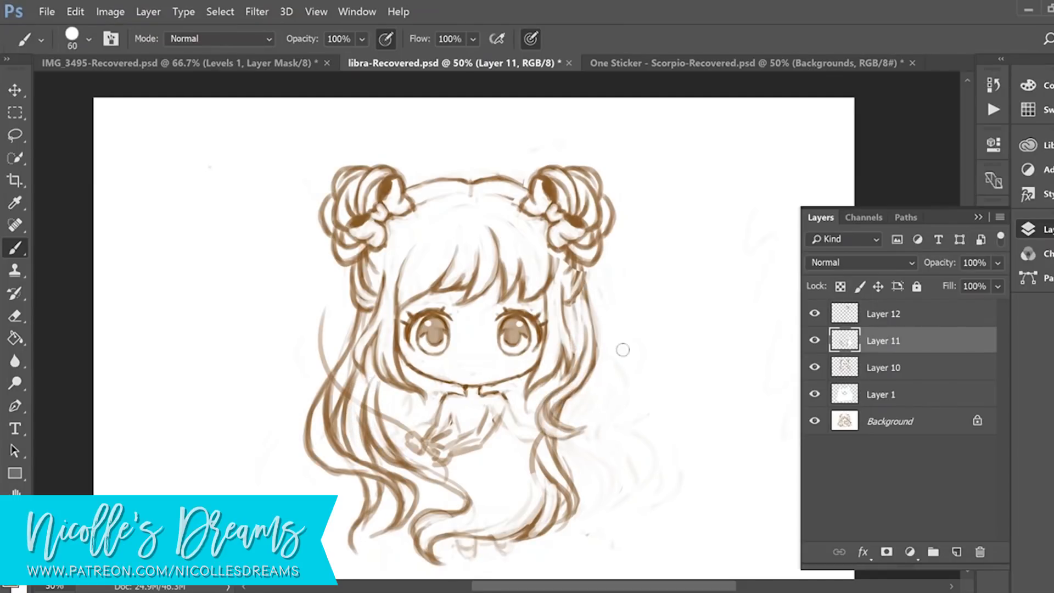
pyautogui.moveTo(601, 300)
pyautogui.mouseDown()
pyautogui.moveTo(582, 432)
pyautogui.moveTo(595, 470)
pyautogui.mouseUp()
pyautogui.moveTo(559, 437); pyautogui.dragTo(585, 500)
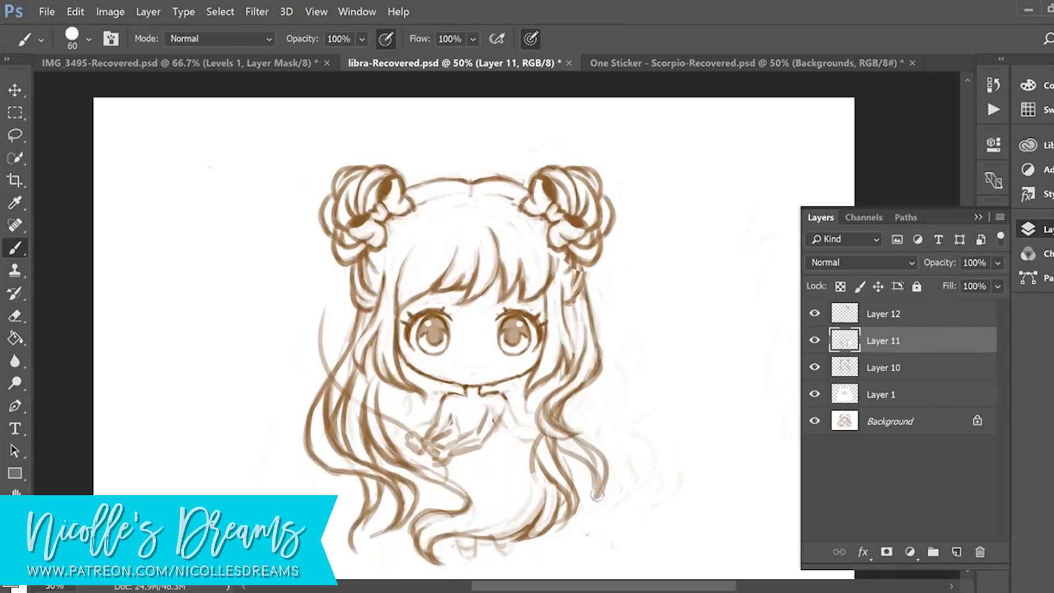
pyautogui.moveTo(571, 405); pyautogui.dragTo(621, 477)
pyautogui.moveTo(609, 467); pyautogui.dragTo(579, 515)
pyautogui.moveTo(600, 453); pyautogui.dragTo(575, 508)
# Sketch the girl's arm, torso, hips and legs below the head
pyautogui.moveTo(438, 459); pyautogui.dragTo(480, 445)
pyautogui.moveTo(494, 405)
pyautogui.mouseDown()
pyautogui.moveTo(467, 439)
pyautogui.moveTo(486, 454)
pyautogui.mouseUp()
pyautogui.moveTo(488, 409); pyautogui.dragTo(459, 448)
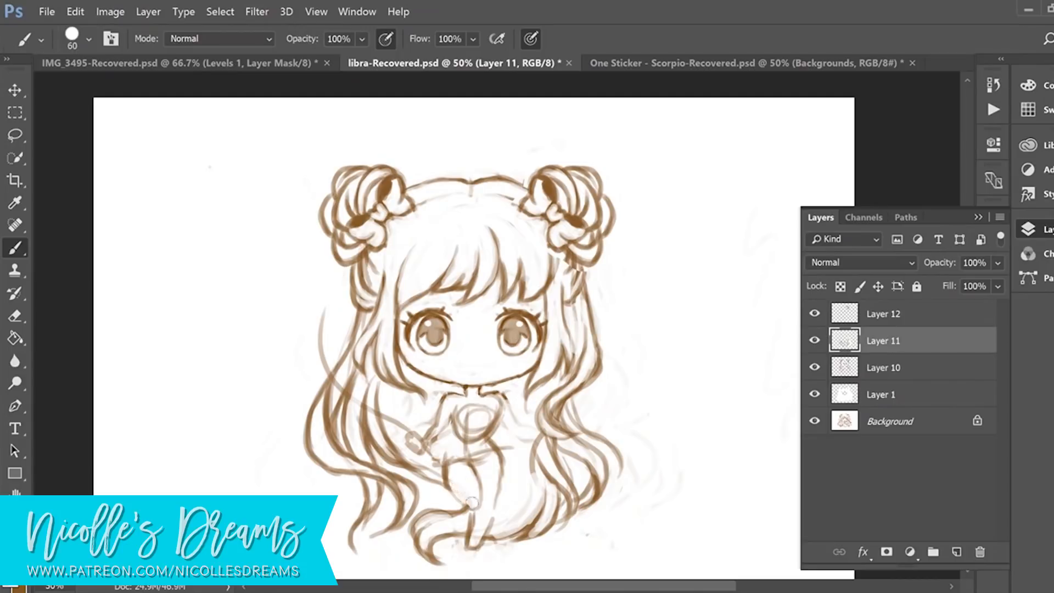
pyautogui.moveTo(446, 479); pyautogui.dragTo(475, 509)
# Add a new layer and redraw the shoulders, neckline and bent upper arm
pyautogui.click(957, 552)
pyautogui.press('e')
pyautogui.click(15, 249)
pyautogui.moveTo(498, 409)
pyautogui.mouseDown()
pyautogui.moveTo(440, 438)
pyautogui.moveTo(470, 439)
pyautogui.mouseUp()
pyautogui.press('x')
pyautogui.moveTo(483, 392); pyautogui.dragTo(497, 395)
pyautogui.press('x')
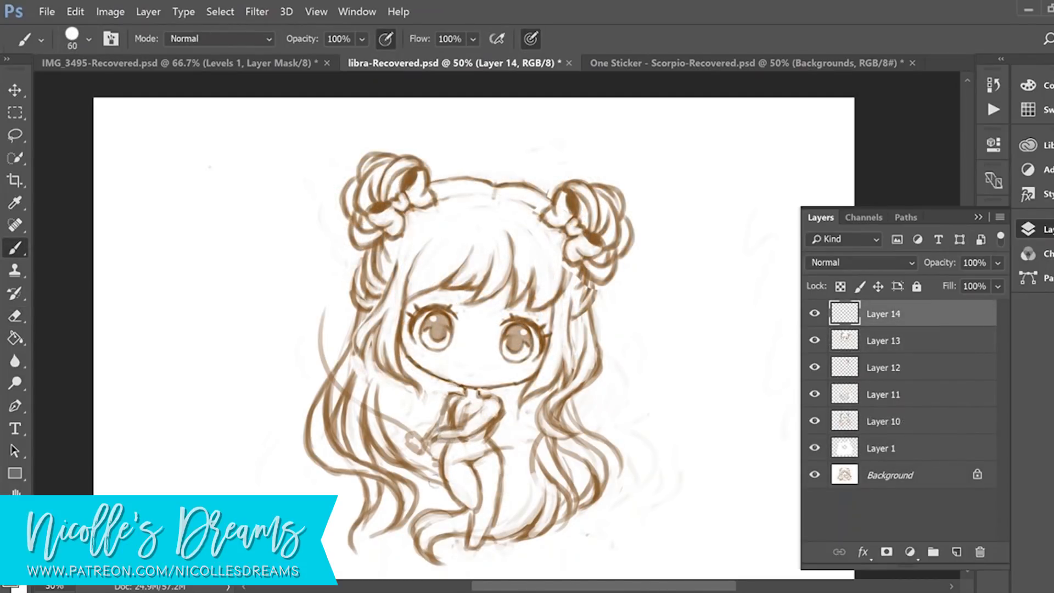
# Redraw the forearm and the hand holding the string, and extend the right hair with wavy outer strands
pyautogui.moveTo(459, 434); pyautogui.dragTo(415, 446)
pyautogui.press('x')
pyautogui.moveTo(462, 438); pyautogui.dragTo(414, 439)
pyautogui.moveTo(574, 400); pyautogui.dragTo(636, 478)
pyautogui.moveTo(567, 411); pyautogui.dragTo(615, 489)
pyautogui.moveTo(434, 427); pyautogui.dragTo(413, 422)
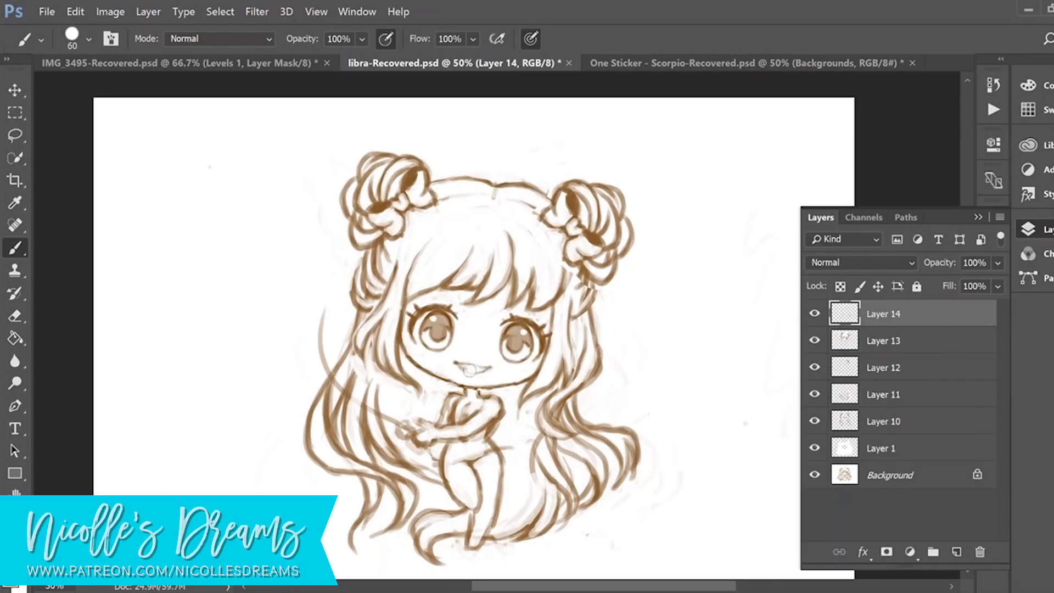
# Add new layers and sketch a heart-shaped balloon above the string beside the left hair bun
pyautogui.hotkey('ctrl', 'shift', 'alt', 'n')
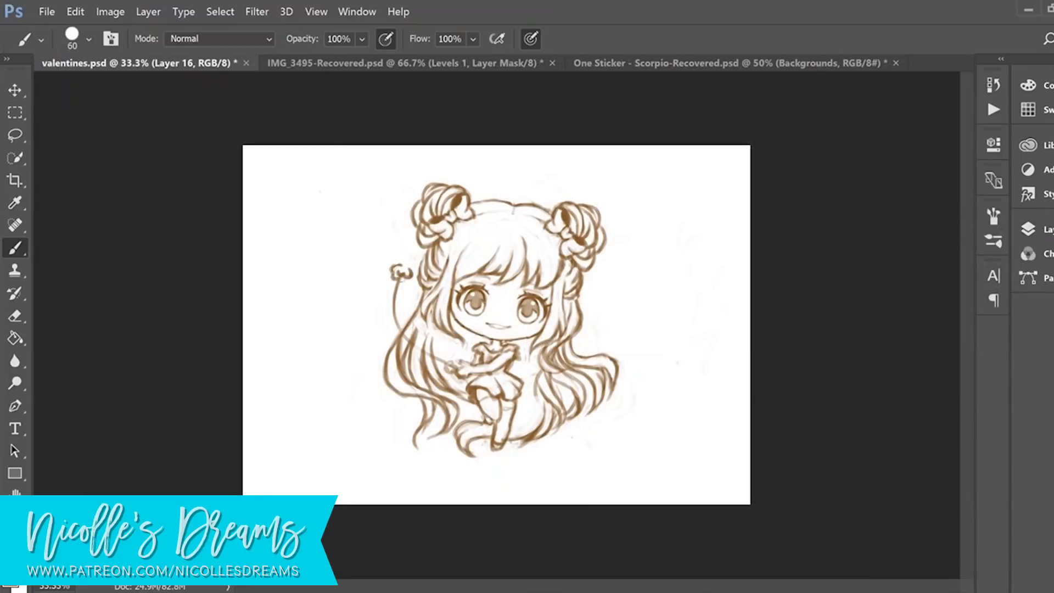
pyautogui.click(1028, 229)
pyautogui.moveTo(411, 205)
pyautogui.mouseDown()
pyautogui.moveTo(396, 269)
pyautogui.moveTo(462, 233)
pyautogui.moveTo(418, 272)
pyautogui.mouseUp()
pyautogui.click(957, 556)
pyautogui.press('x')
pyautogui.moveTo(420, 206)
pyautogui.mouseDown()
pyautogui.moveTo(439, 241)
pyautogui.moveTo(428, 231)
pyautogui.mouseUp()
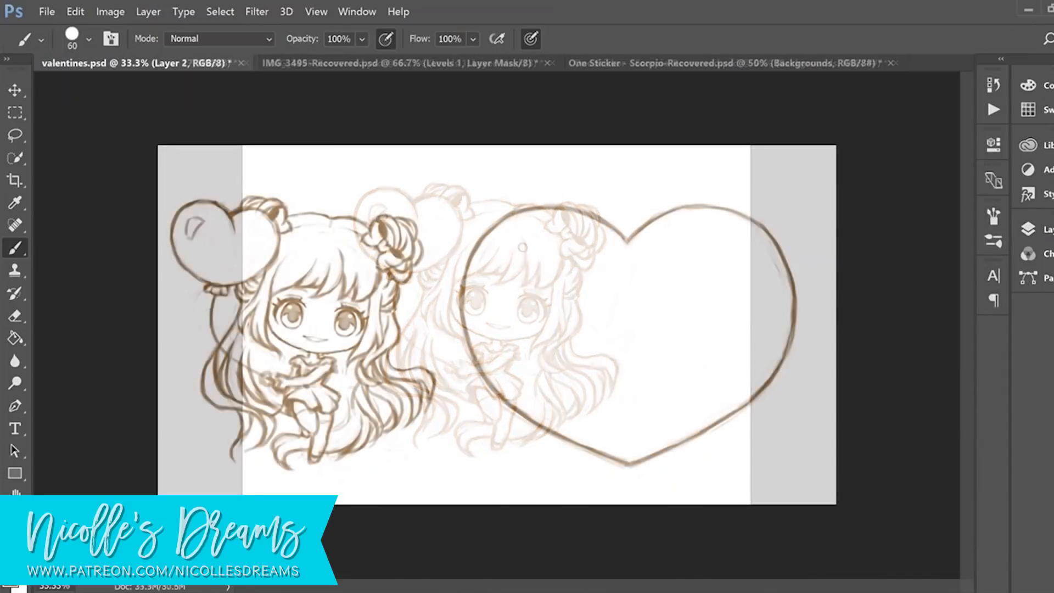
# Sketch a key with a heart-shaped head and a small flag in the large heart's upper left
pyautogui.moveTo(501, 284); pyautogui.dragTo(521, 242)
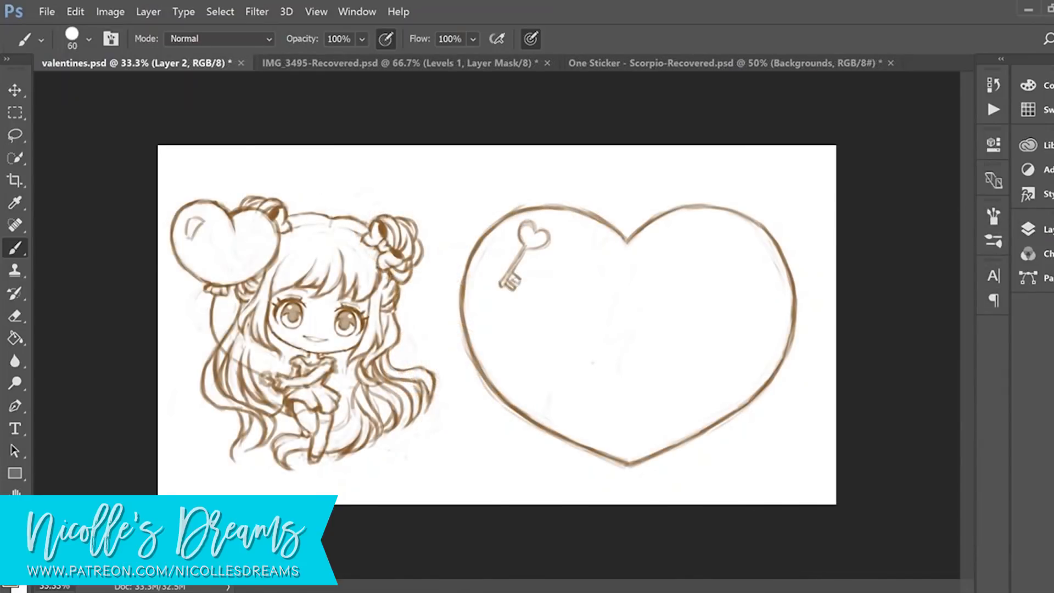
pyautogui.moveTo(537, 227); pyautogui.dragTo(533, 242)
pyautogui.press('x')
pyautogui.moveTo(525, 251)
pyautogui.mouseDown()
pyautogui.moveTo(546, 262)
pyautogui.moveTo(538, 276)
pyautogui.mouseUp()
pyautogui.press('x')
pyautogui.moveTo(538, 276); pyautogui.dragTo(521, 258)
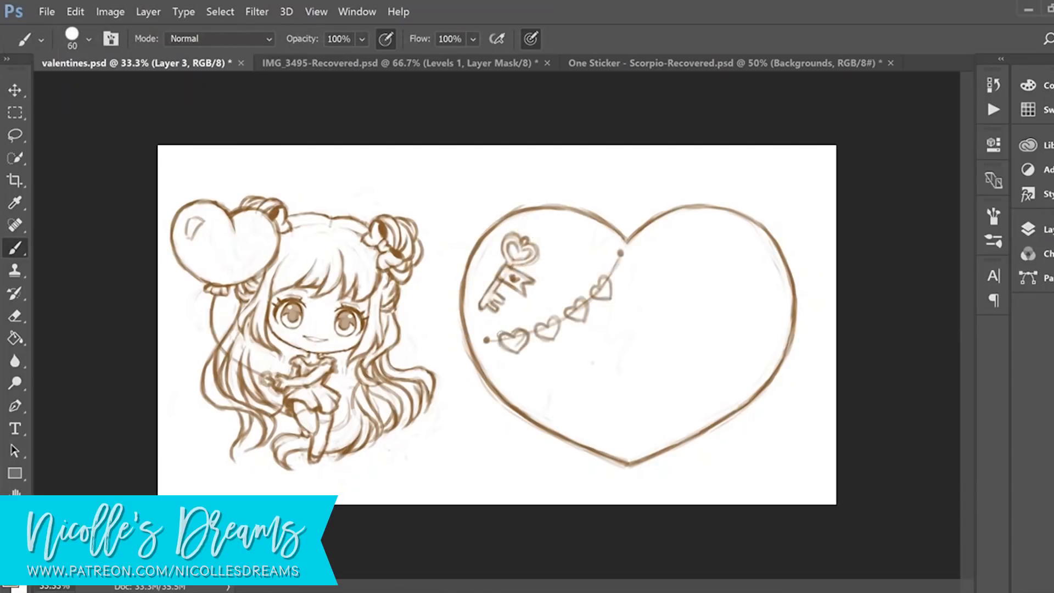
# Refine the small hearts on the garland string below the key, cleaning the lines in white
pyautogui.moveTo(513, 336); pyautogui.dragTo(516, 352)
pyautogui.moveTo(547, 325); pyautogui.dragTo(552, 342)
pyautogui.moveTo(576, 307)
pyautogui.mouseDown()
pyautogui.moveTo(567, 323)
pyautogui.moveTo(585, 323)
pyautogui.mouseUp()
pyautogui.press('x')
pyautogui.moveTo(567, 320); pyautogui.dragTo(581, 309)
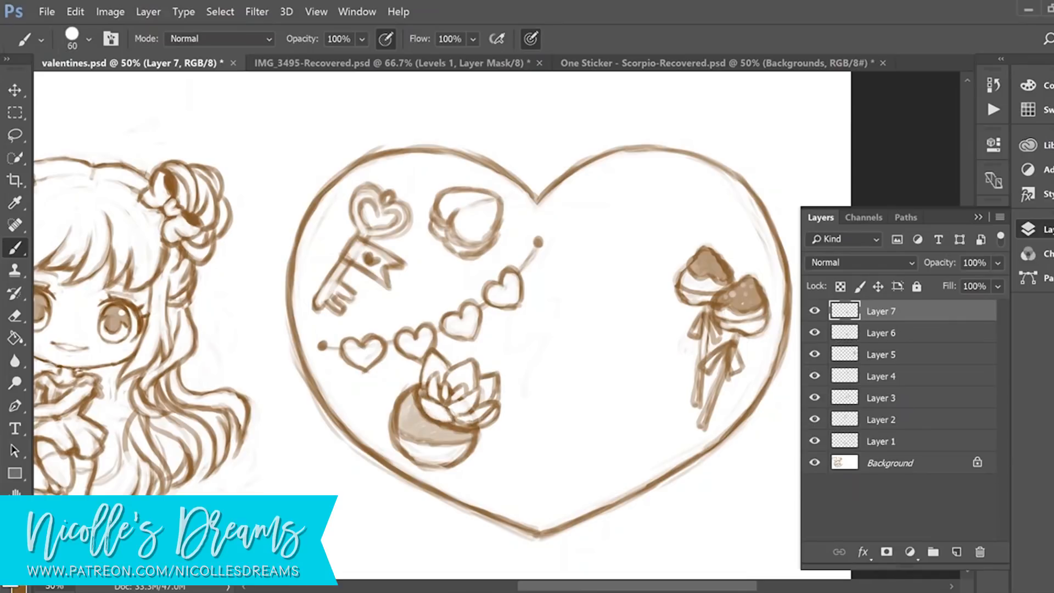
# Add a new layer and sketch a tilted rectangular envelope outline right of the succulent pot
pyautogui.click(956, 552)
pyautogui.click(15, 247)
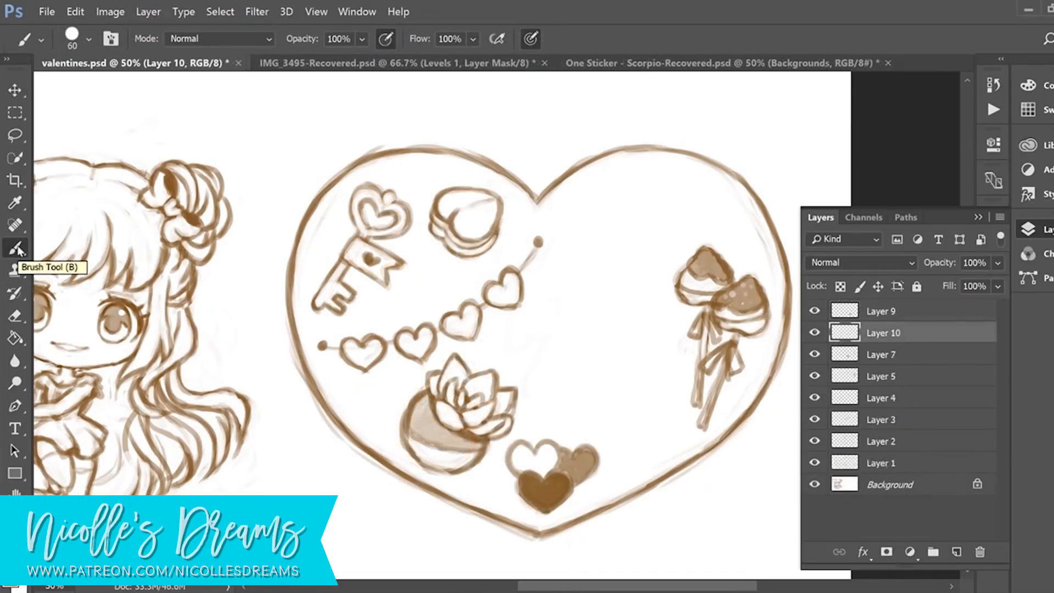
pyautogui.moveTo(540, 364); pyautogui.dragTo(553, 408)
pyautogui.moveTo(540, 364); pyautogui.dragTo(623, 345)
pyautogui.moveTo(622, 347); pyautogui.dragTo(631, 392)
pyautogui.moveTo(556, 412); pyautogui.dragTo(632, 397)
pyautogui.moveTo(621, 351); pyautogui.dragTo(631, 392)
pyautogui.moveTo(554, 413); pyautogui.dragTo(632, 397)
pyautogui.moveTo(540, 364); pyautogui.dragTo(553, 412)
pyautogui.moveTo(540, 363)
pyautogui.mouseDown()
pyautogui.moveTo(618, 346)
pyautogui.moveTo(630, 396)
pyautogui.mouseUp()
pyautogui.moveTo(540, 363)
pyautogui.mouseDown()
pyautogui.moveTo(621, 345)
pyautogui.moveTo(614, 351)
pyautogui.mouseUp()
# Draw the envelope's flap and fold lines, and clean up its right and lower edges
pyautogui.press('x')
pyautogui.press('x')
pyautogui.moveTo(619, 351); pyautogui.dragTo(587, 385)
pyautogui.moveTo(541, 366); pyautogui.dragTo(575, 384)
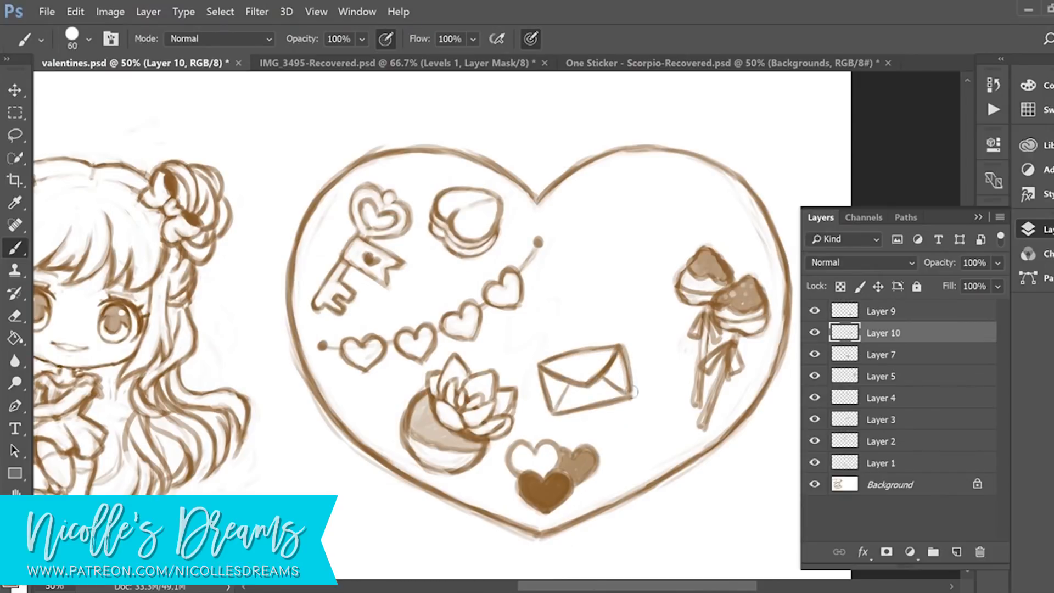
pyautogui.moveTo(619, 355); pyautogui.dragTo(628, 391)
pyautogui.press('x')
pyautogui.moveTo(553, 412); pyautogui.dragTo(624, 395)
pyautogui.press('x')
pyautogui.moveTo(618, 350); pyautogui.dragTo(588, 383)
pyautogui.press('x')
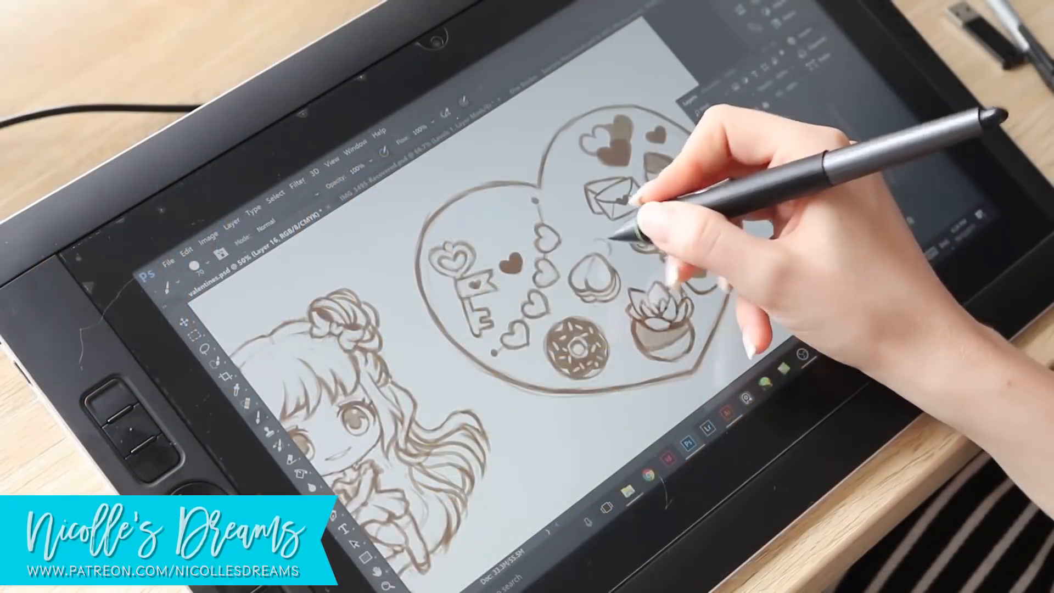
pyautogui.moveTo(579, 253)
pyautogui.mouseDown()
pyautogui.moveTo(609, 242)
pyautogui.moveTo(569, 254)
pyautogui.moveTo(588, 260)
pyautogui.moveTo(600, 227)
pyautogui.moveTo(614, 261)
pyautogui.mouseUp()
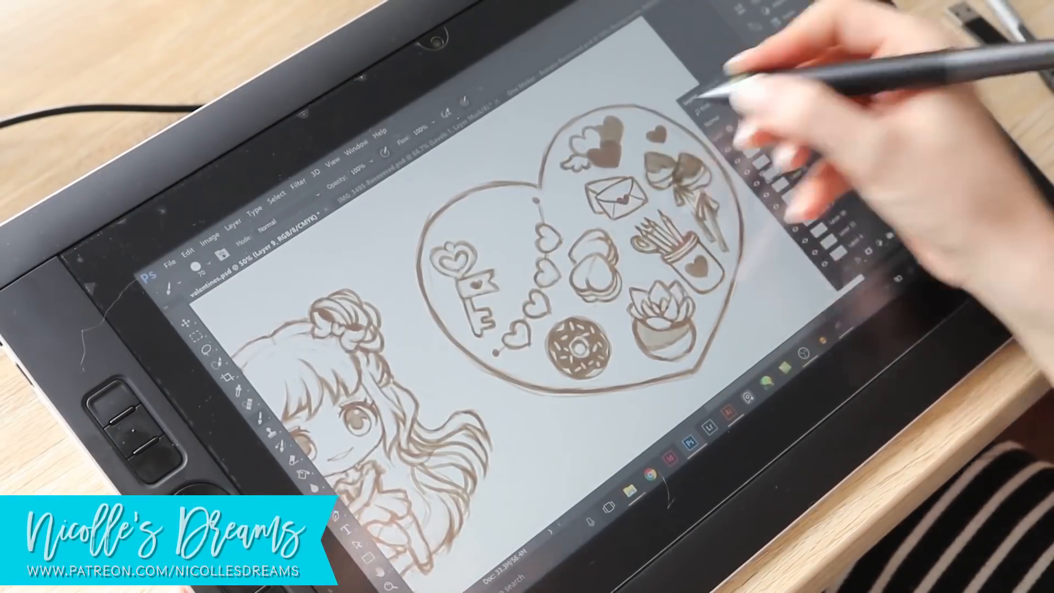
pyautogui.moveTo(623, 133)
pyautogui.mouseDown()
pyautogui.moveTo(633, 126)
pyautogui.moveTo(623, 149)
pyautogui.mouseUp()
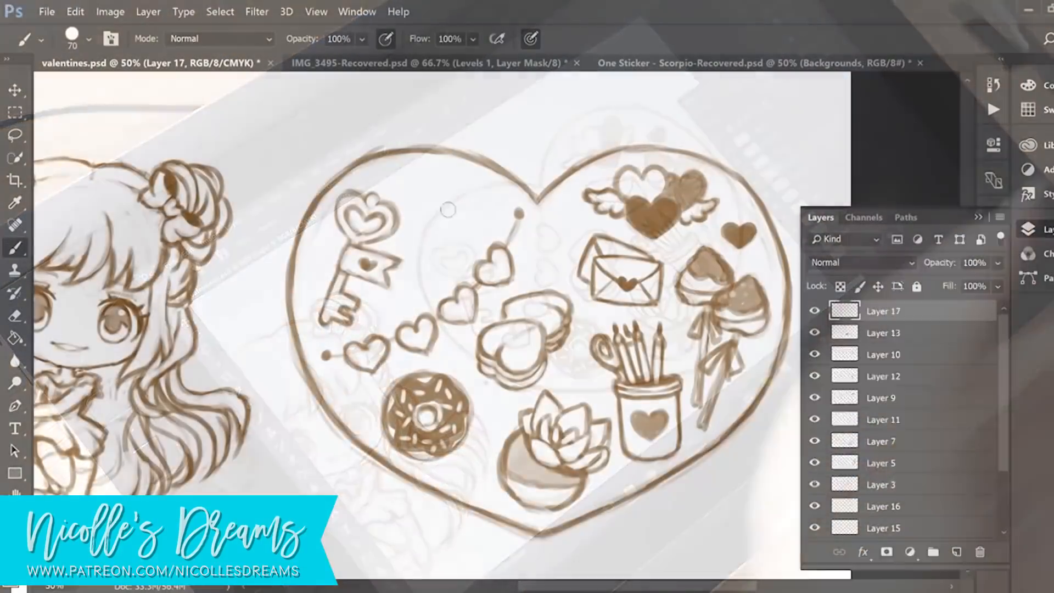
# On Layer 17, sketch a milk bottle with two straws between the key and the heart garland
pyautogui.moveTo(445, 196); pyautogui.dragTo(431, 280)
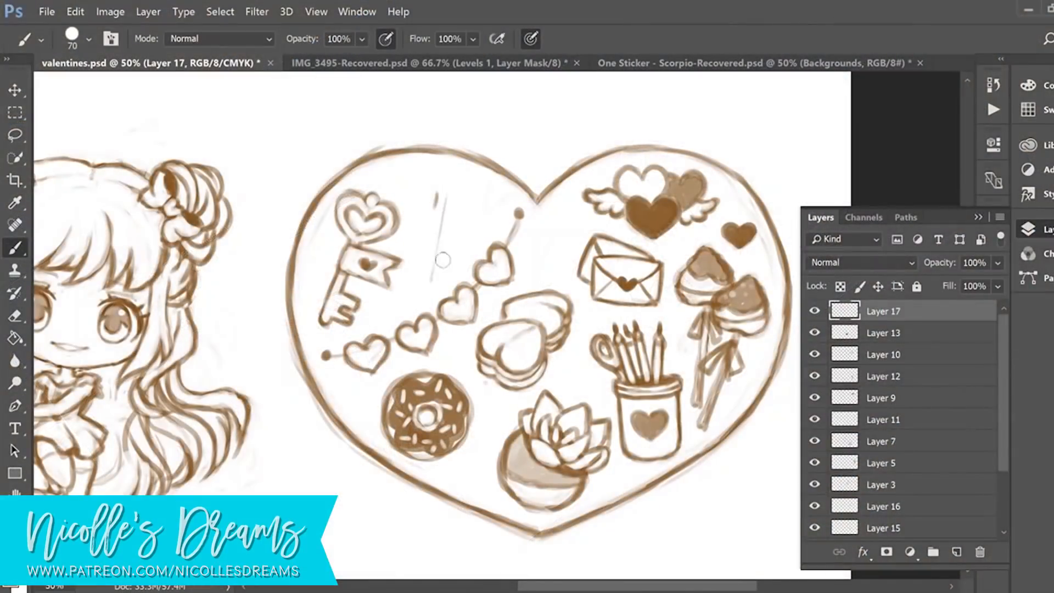
pyautogui.moveTo(422, 234)
pyautogui.mouseDown()
pyautogui.moveTo(451, 187)
pyautogui.moveTo(446, 177)
pyautogui.moveTo(460, 224)
pyautogui.moveTo(418, 269)
pyautogui.mouseUp()
pyautogui.press('x')
pyautogui.press('x')
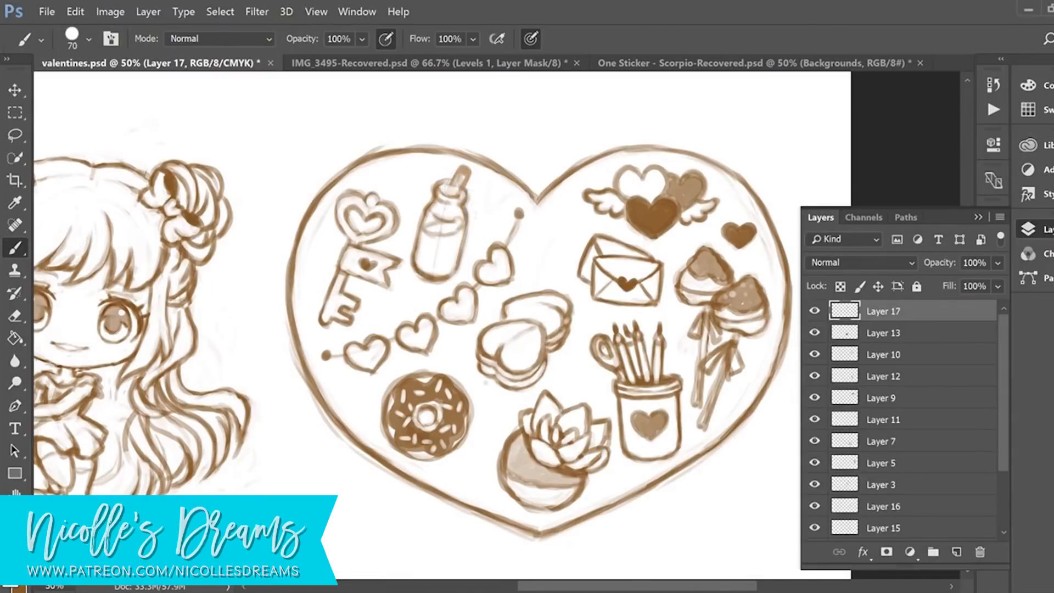
pyautogui.moveTo(467, 211); pyautogui.dragTo(460, 269)
pyautogui.press('x')
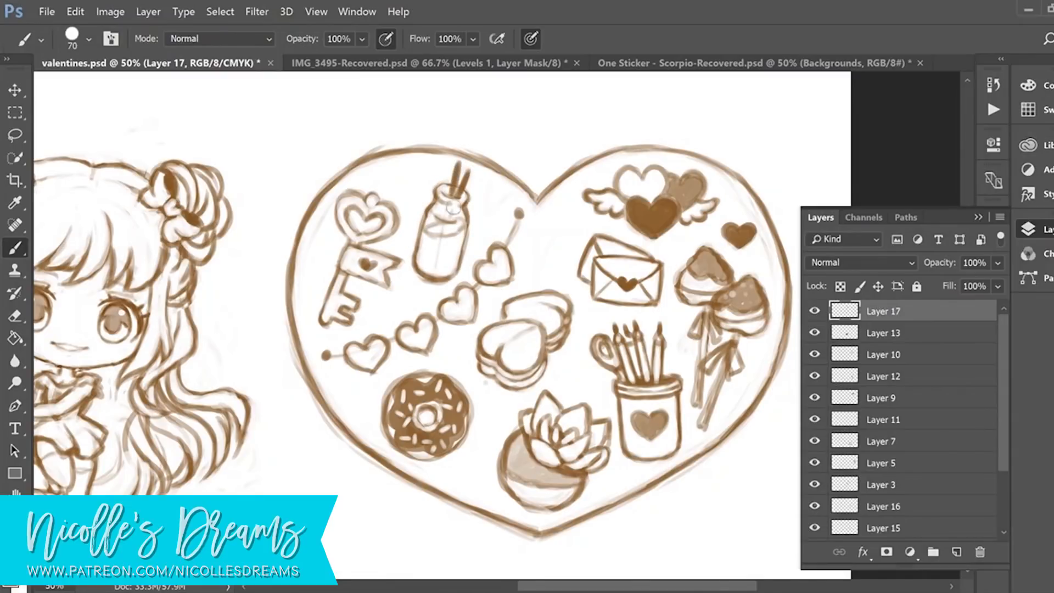
pyautogui.press('x')
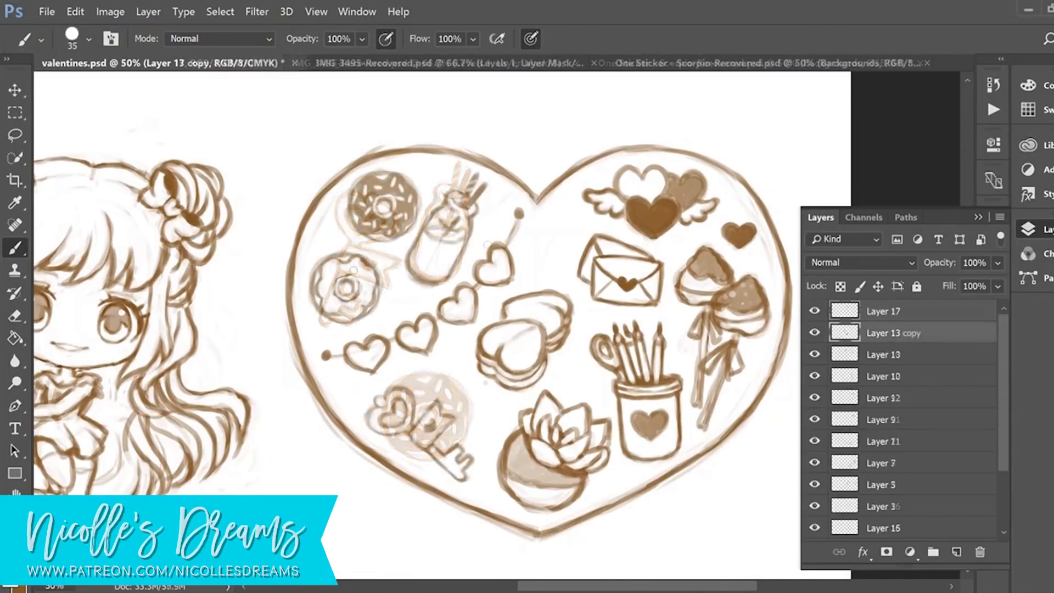
# Clean up and refine the duplicated, unfilled donut on the large heart's left side
pyautogui.moveTo(337, 314); pyautogui.dragTo(354, 317)
pyautogui.press('x')
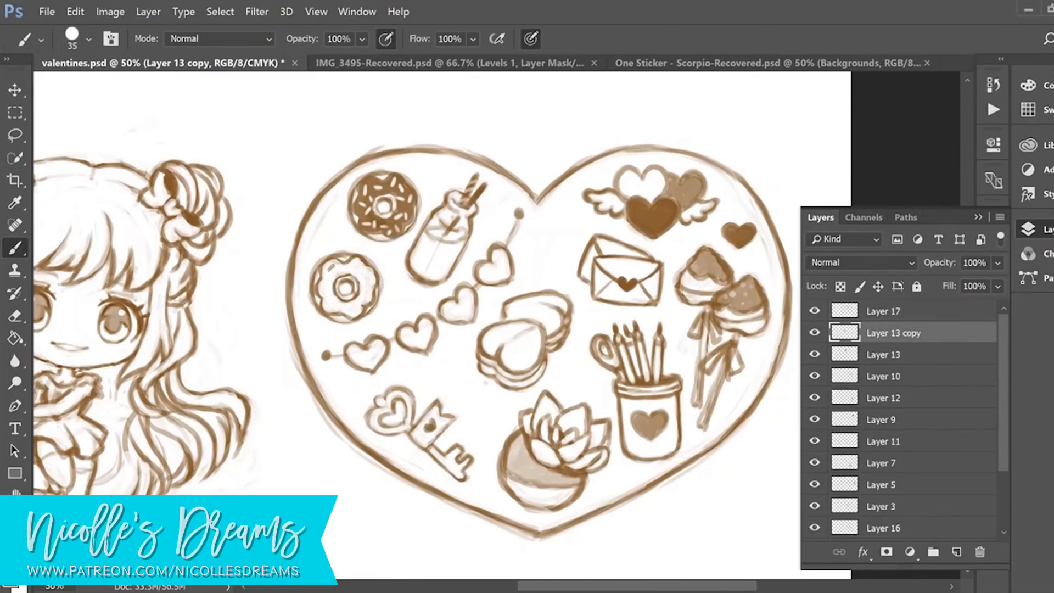
pyautogui.moveTo(321, 282); pyautogui.dragTo(368, 311)
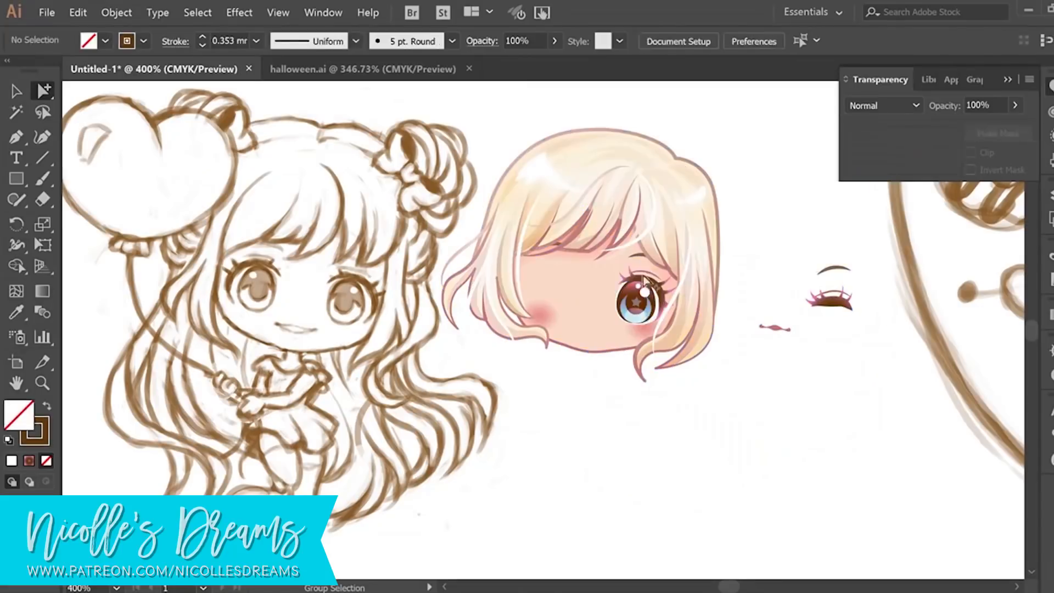
# Place a copy of the eye on the left side of the face and open its group for editing
pyautogui.click(585, 291)
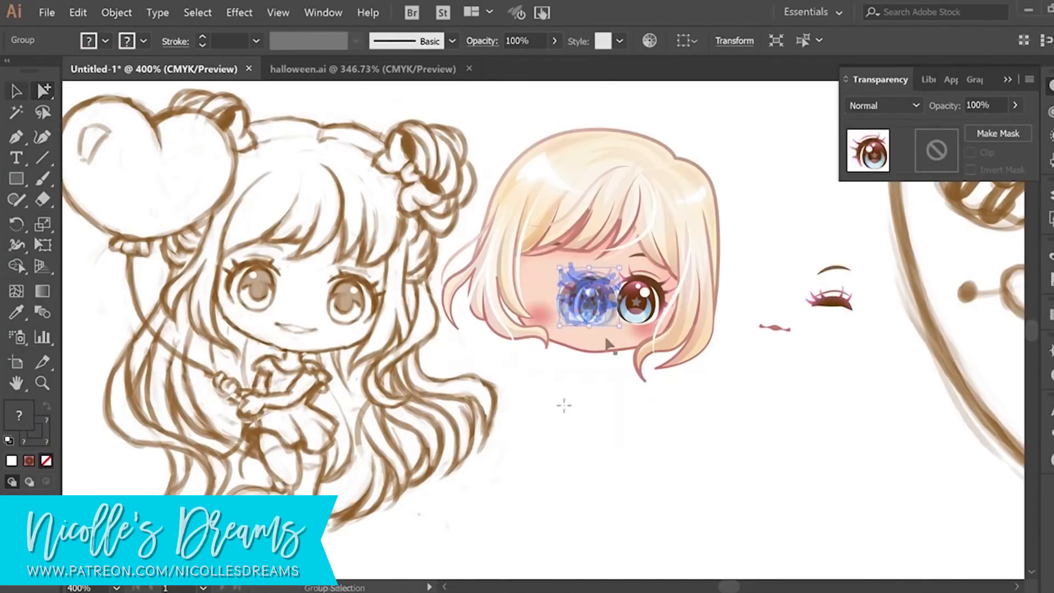
pyautogui.press('v')
pyautogui.doubleClick(546, 288)
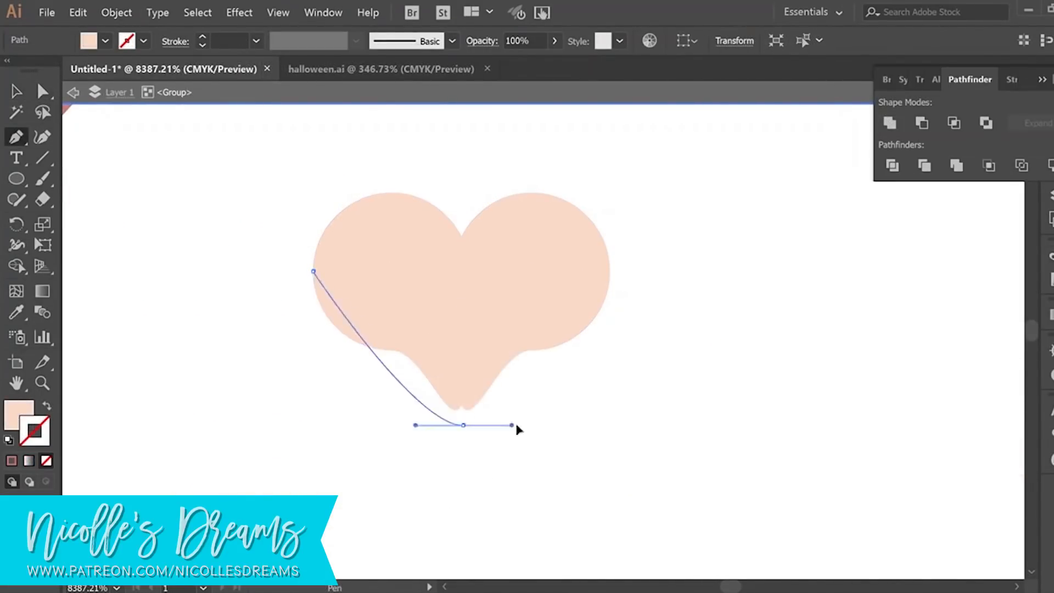
# Complete the heart's pointed base with the Pen tool and place a blue heart in the pupil of each eye
pyautogui.moveTo(517, 428); pyautogui.dragTo(617, 471)
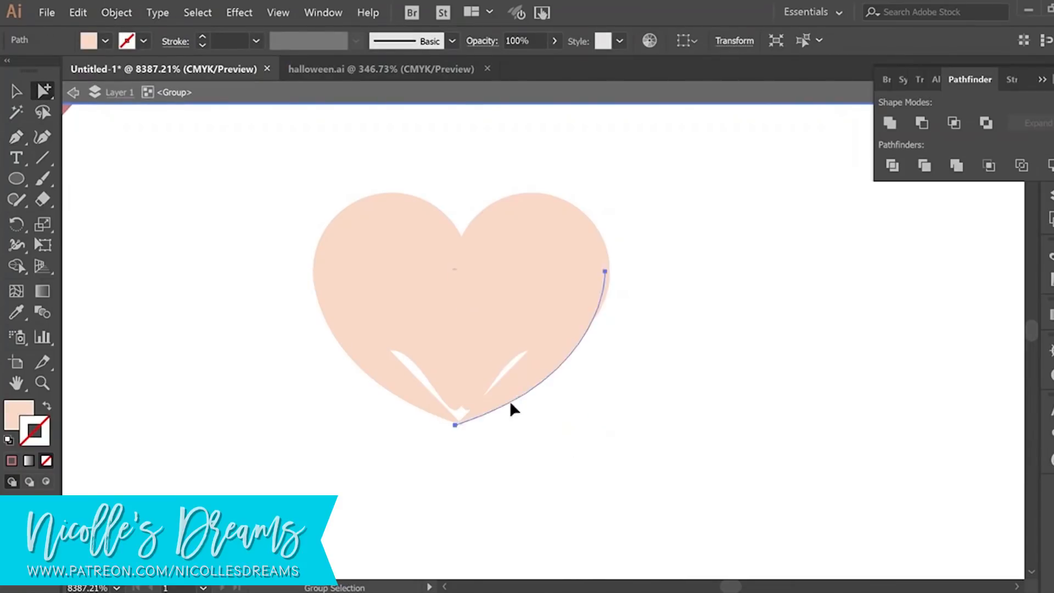
pyautogui.click(43, 91)
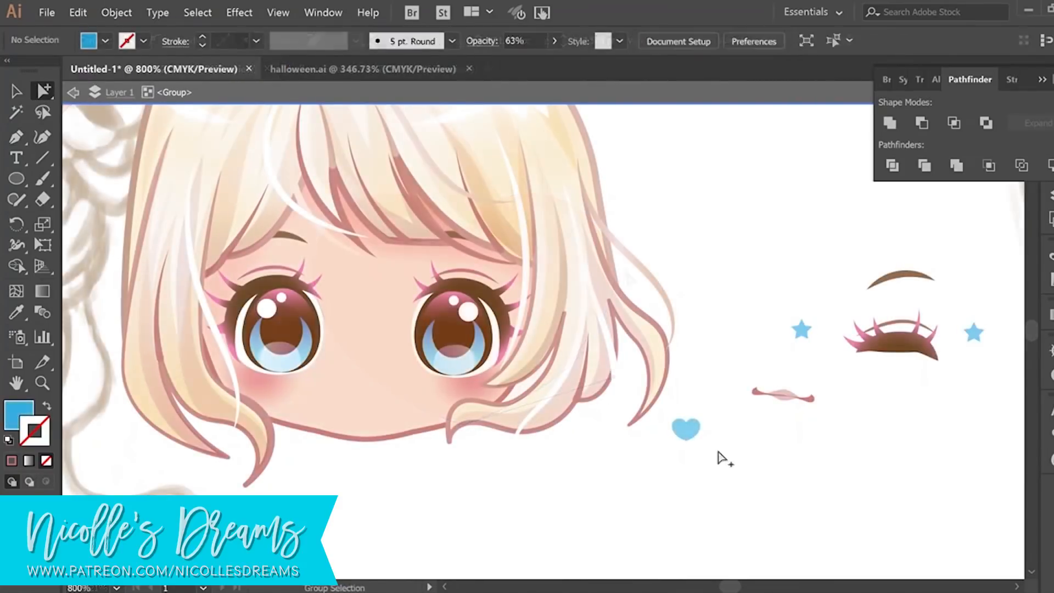
pyautogui.press('v')
pyautogui.click(455, 334)
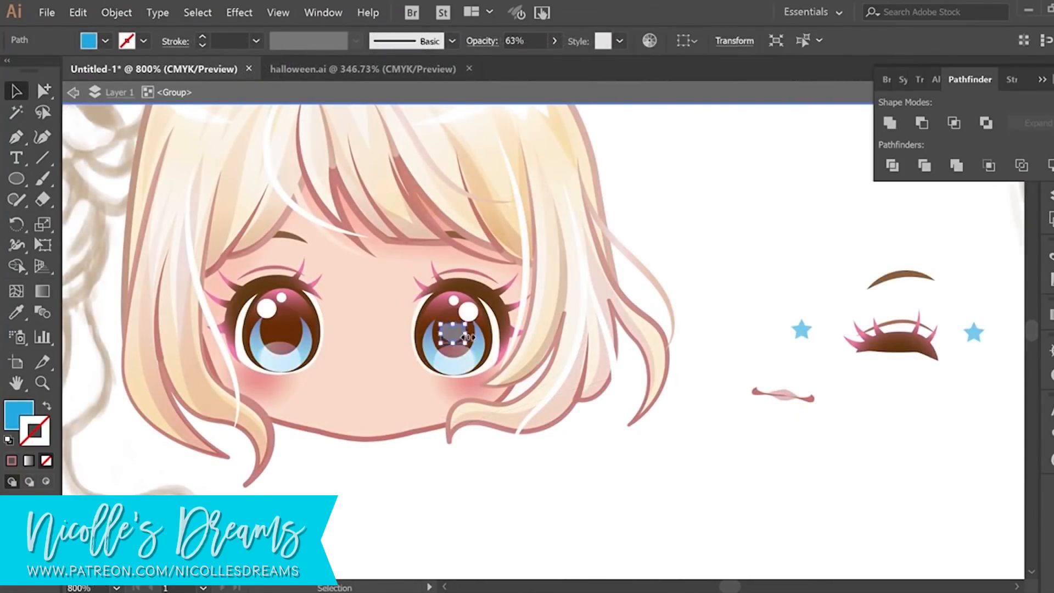
pyautogui.click(278, 330)
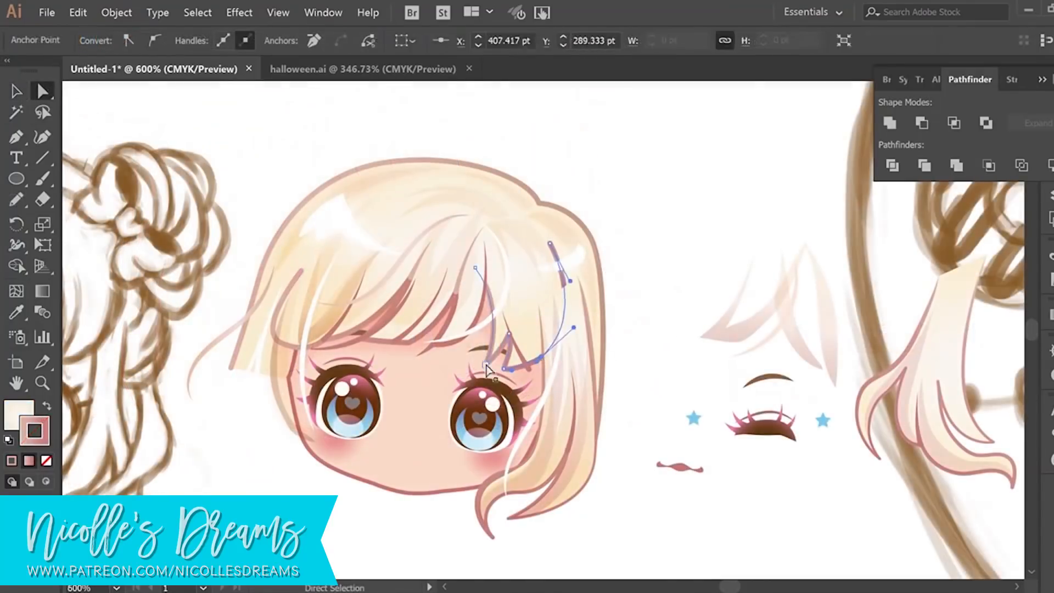
# Reshape the fringe strand above the girl's right-hand eye by moving its anchor points
pyautogui.moveTo(510, 329); pyautogui.dragTo(516, 278)
pyautogui.click(492, 363)
pyautogui.click(509, 332)
pyautogui.click(507, 371)
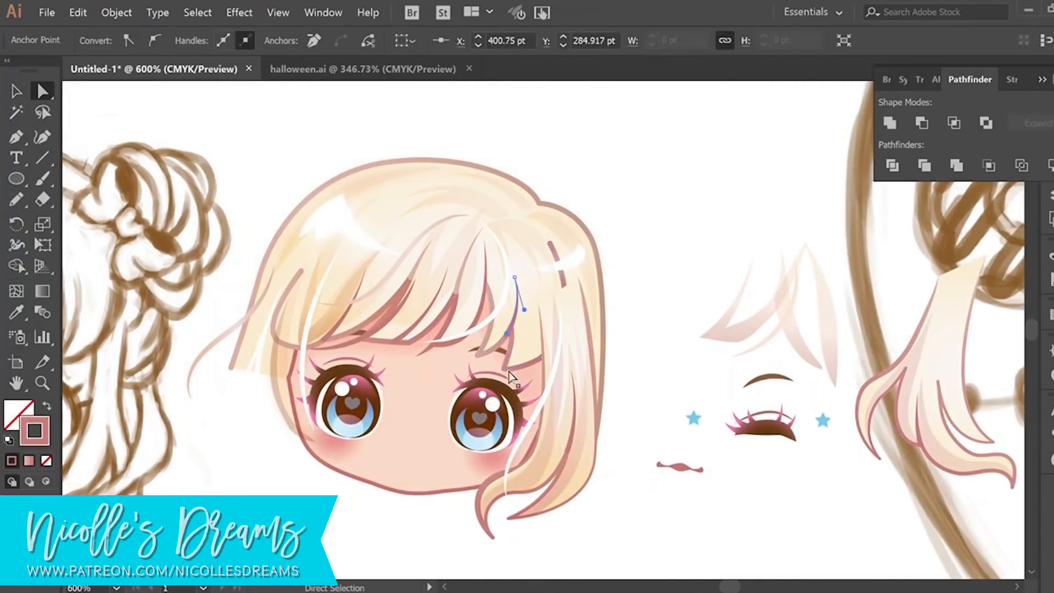
pyautogui.click(506, 335)
pyautogui.click(646, 336)
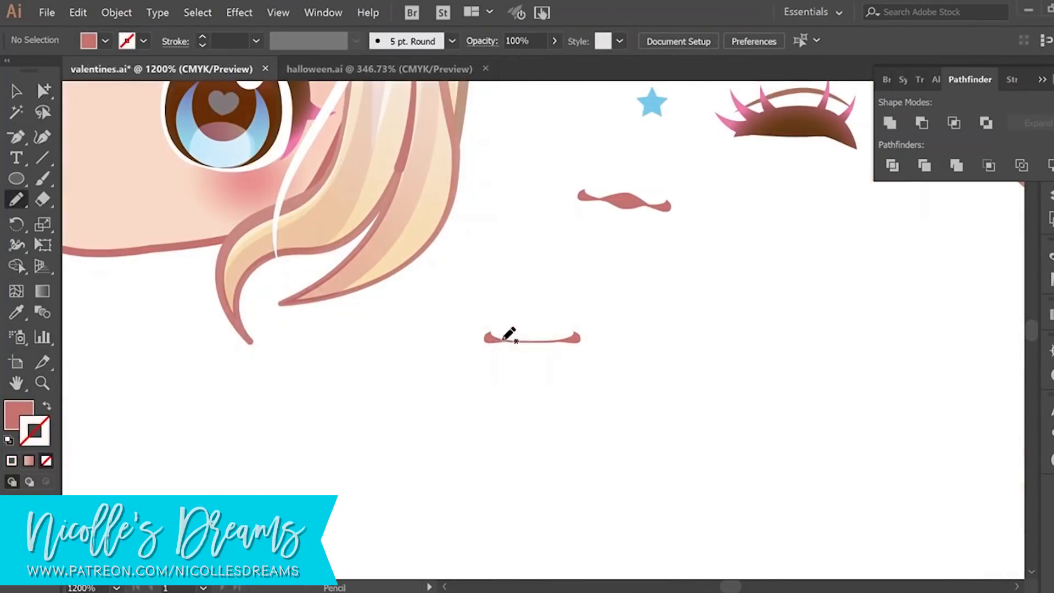
# Draw a curved upper-lip line between the mouth corners with the Pencil tool and give it their colour as stroke
pyautogui.moveTo(495, 342); pyautogui.dragTo(580, 349)
pyautogui.click(16, 313)
pyautogui.click(575, 338)
pyautogui.click(47, 406)
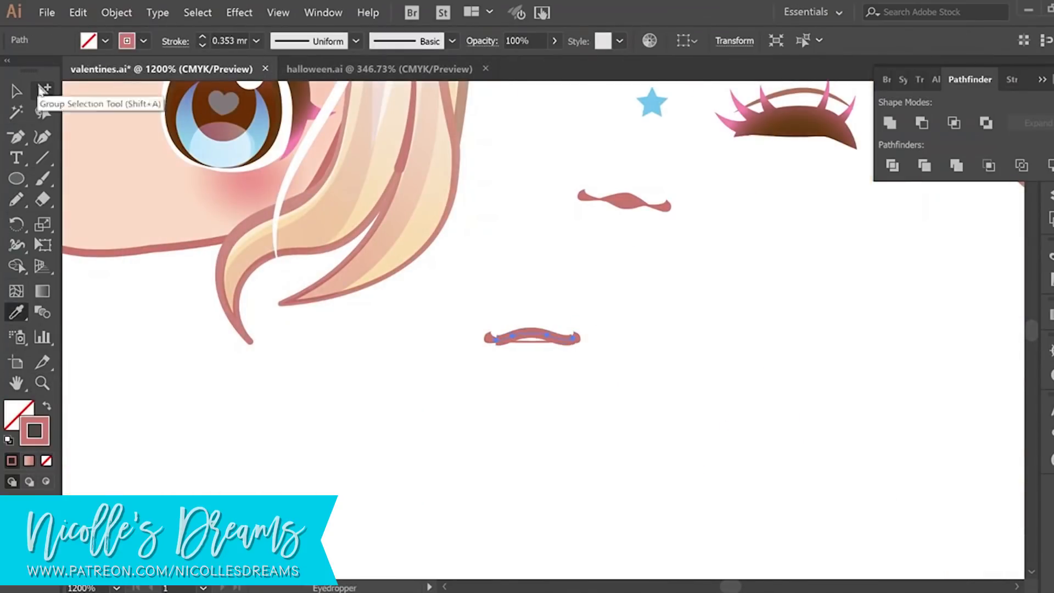
# Set the upper-lip line's stroke to 0.1 mm with a width profile tapered at both ends
pyautogui.click(43, 91)
pyautogui.click(78, 12)
pyautogui.click(530, 332)
pyautogui.click(256, 41)
pyautogui.click(273, 67)
pyautogui.click(654, 340)
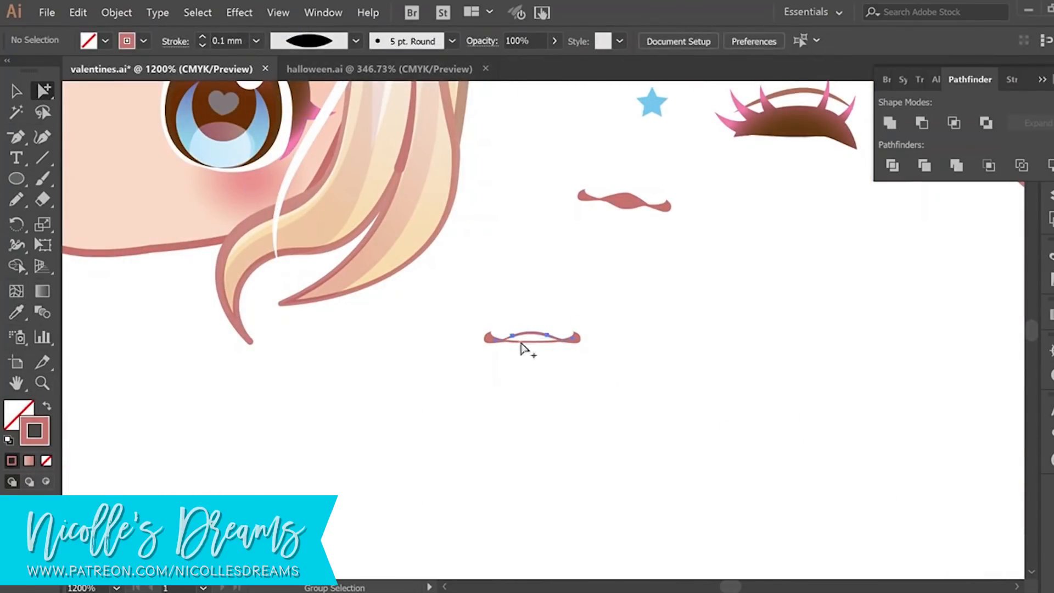
# Adjust the anchor points of the upper-lip line so it arches smoothly between the mouth corners
pyautogui.click(521, 341)
pyautogui.press('z')
pyautogui.click(554, 338)
pyautogui.doubleClick(528, 329)
pyautogui.press('a')
pyautogui.click(559, 318)
pyautogui.click(537, 386)
pyautogui.moveTo(521, 308); pyautogui.dragTo(515, 308)
pyautogui.click(551, 365)
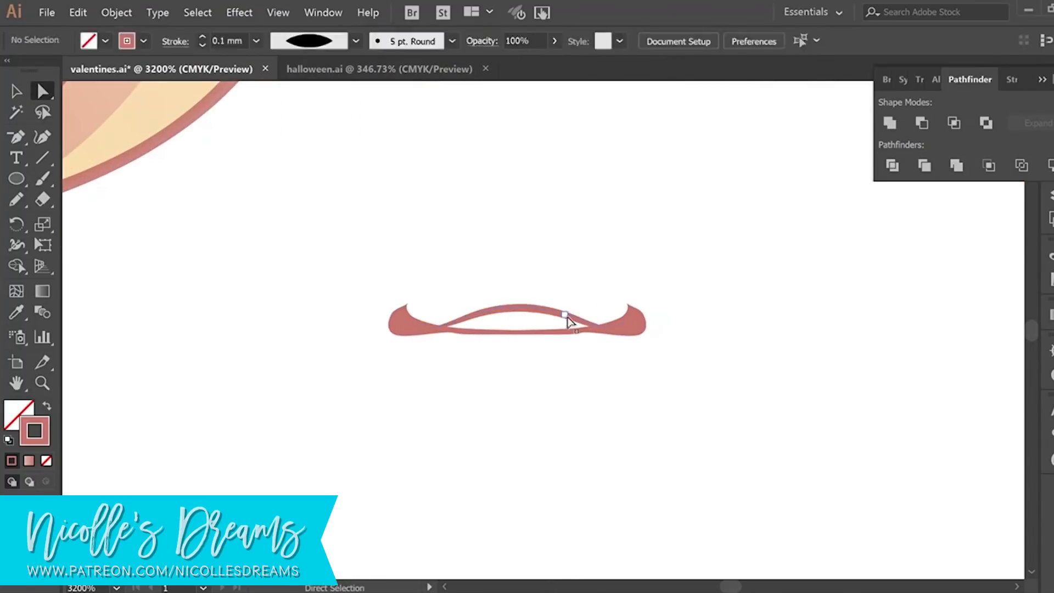
pyautogui.click(567, 318)
pyautogui.click(513, 333)
pyautogui.click(555, 369)
# Draw the filled, curved lower-lip shape from one mouth corner to the other with the Pen tool
pyautogui.press('p')
pyautogui.moveTo(409, 330); pyautogui.dragTo(431, 340)
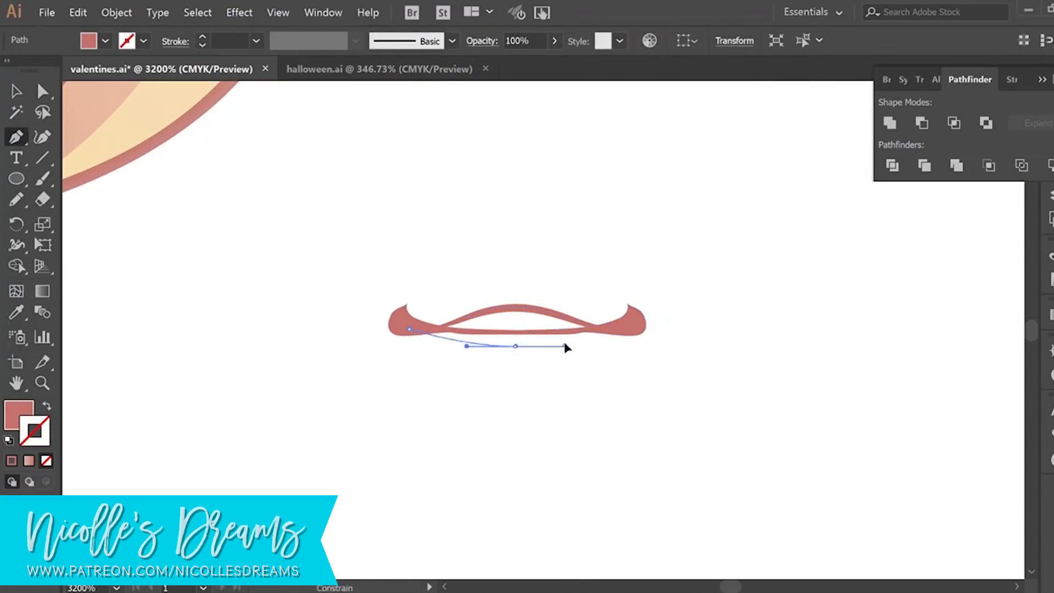
pyautogui.click(565, 346)
pyautogui.click(637, 335)
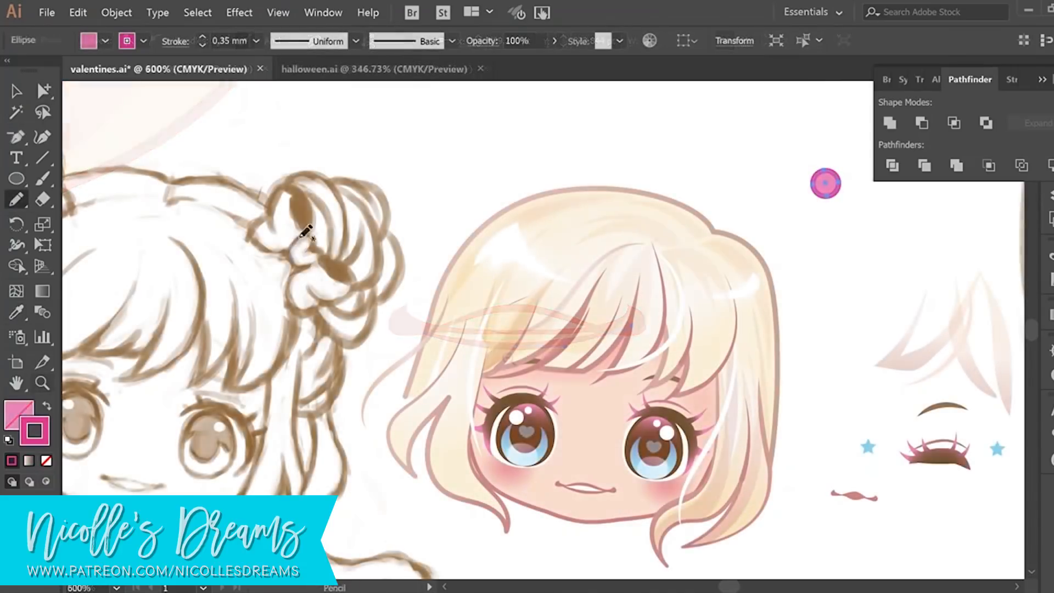
# Draw the bow's knot over the sketched bun and apply the pink fill and outline of the sample circle
pyautogui.moveTo(301, 237)
pyautogui.mouseDown()
pyautogui.moveTo(306, 271)
pyautogui.moveTo(299, 257)
pyautogui.mouseUp()
pyautogui.press('i')
pyautogui.click(818, 175)
pyautogui.press('a')
pyautogui.click(448, 188)
# Draw an unfilled crease line on the bow's knot with a matching pink stroke and adjust its width profile
pyautogui.press('/')
pyautogui.press('p')
pyautogui.click(316, 245)
pyautogui.press('i')
pyautogui.click(308, 261)
pyautogui.click(1009, 81)
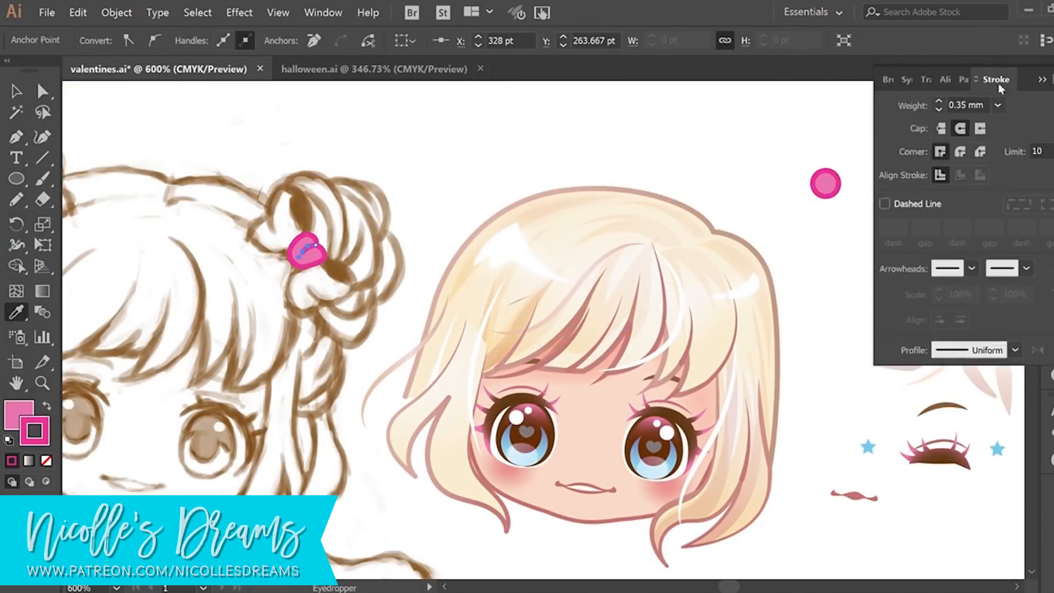
pyautogui.moveTo(1000, 87); pyautogui.dragTo(714, 281)
pyautogui.click(827, 546)
pyautogui.press('v')
pyautogui.click(432, 177)
# Draw the bow's upper loop in matching pink and arrange it behind the knot
pyautogui.press('p')
pyautogui.moveTo(307, 235)
pyautogui.mouseDown()
pyautogui.moveTo(308, 200)
pyautogui.moveTo(264, 223)
pyautogui.moveTo(271, 266)
pyautogui.moveTo(306, 242)
pyautogui.mouseUp()
pyautogui.press('v')
pyautogui.click(78, 12)
pyautogui.click(125, 65)
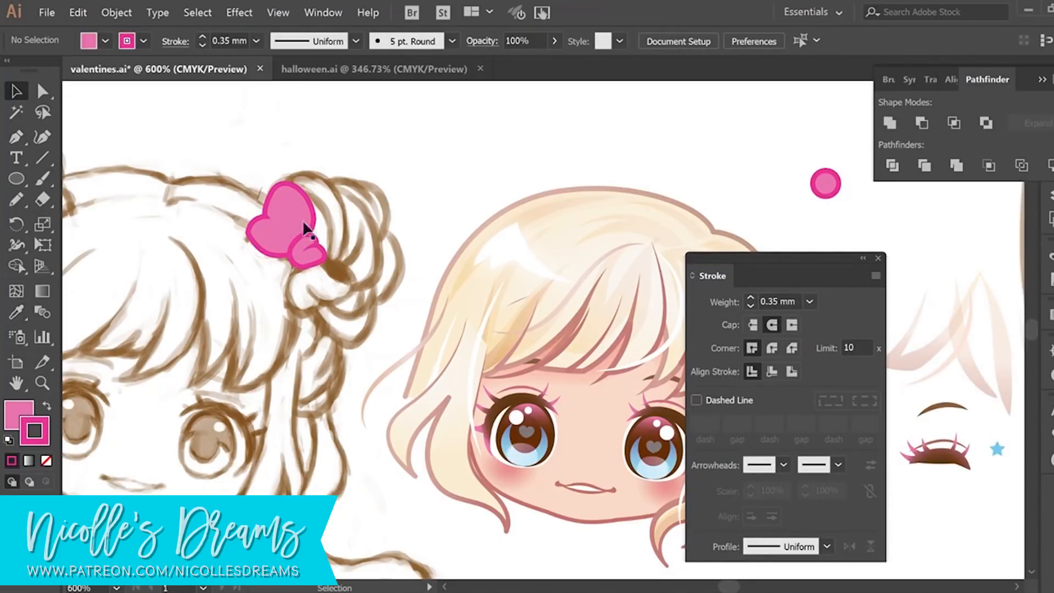
# Draw the bun's lower hair strand below the bow in cream with a dusty-rose outline
pyautogui.press('n')
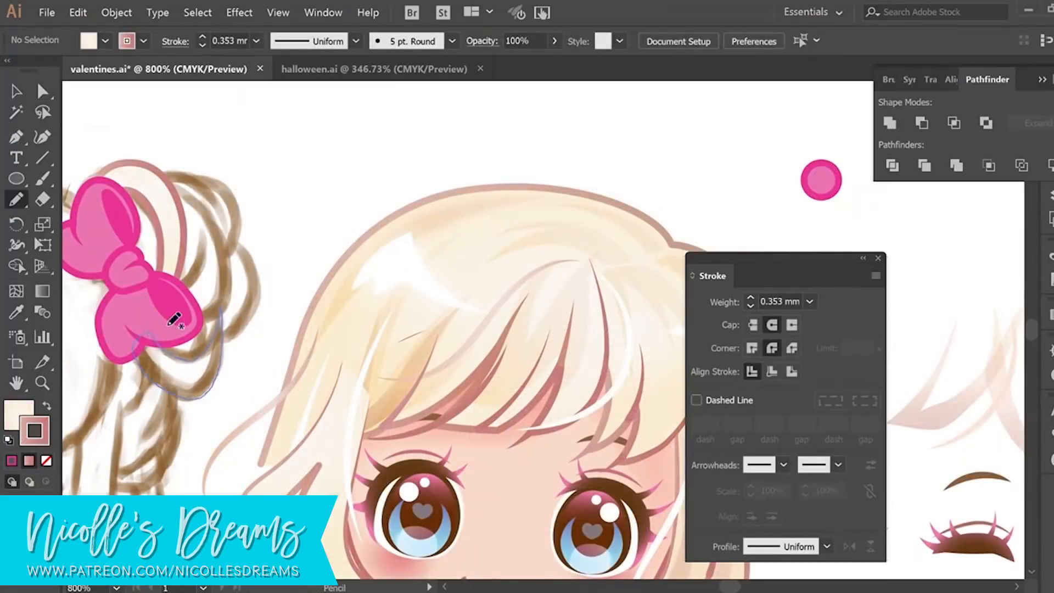
pyautogui.press('v')
pyautogui.click(323, 201)
# Draw a short unfilled crease line in the bun beside the bow's lower loop
pyautogui.press('p')
pyautogui.click(176, 294)
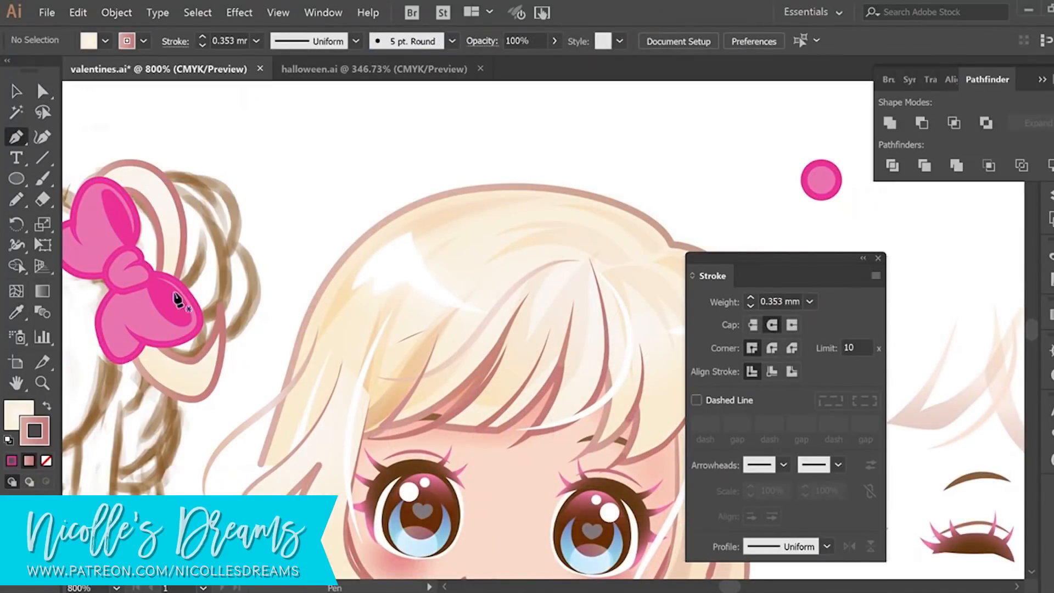
pyautogui.click(200, 277)
pyautogui.press('/')
pyautogui.press('v')
pyautogui.click(286, 268)
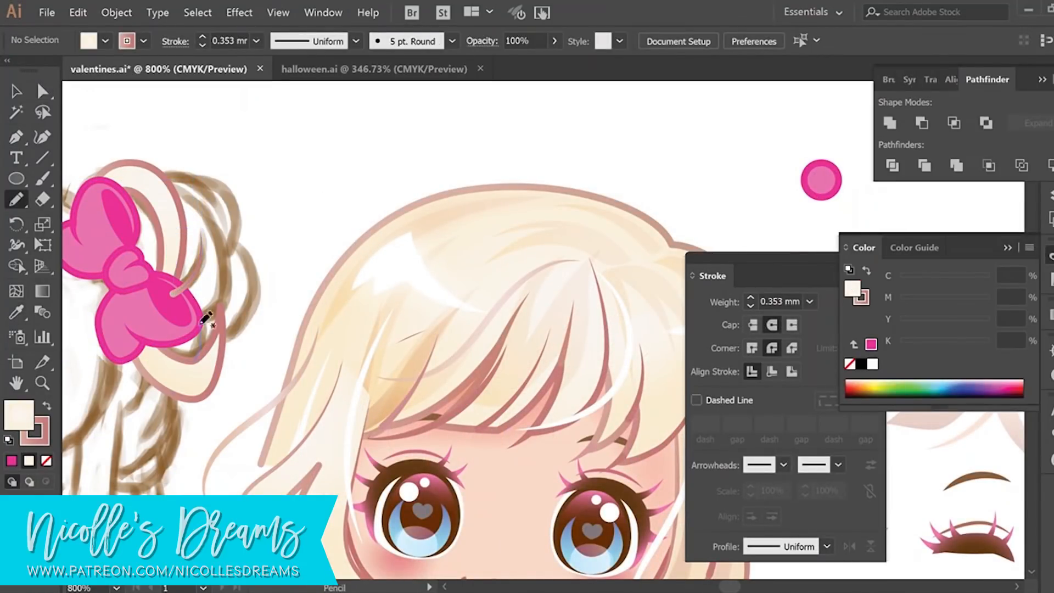
# Draw the strands on the bun's right side in the matching hair style and send them to the back
pyautogui.moveTo(189, 306); pyautogui.dragTo(176, 217)
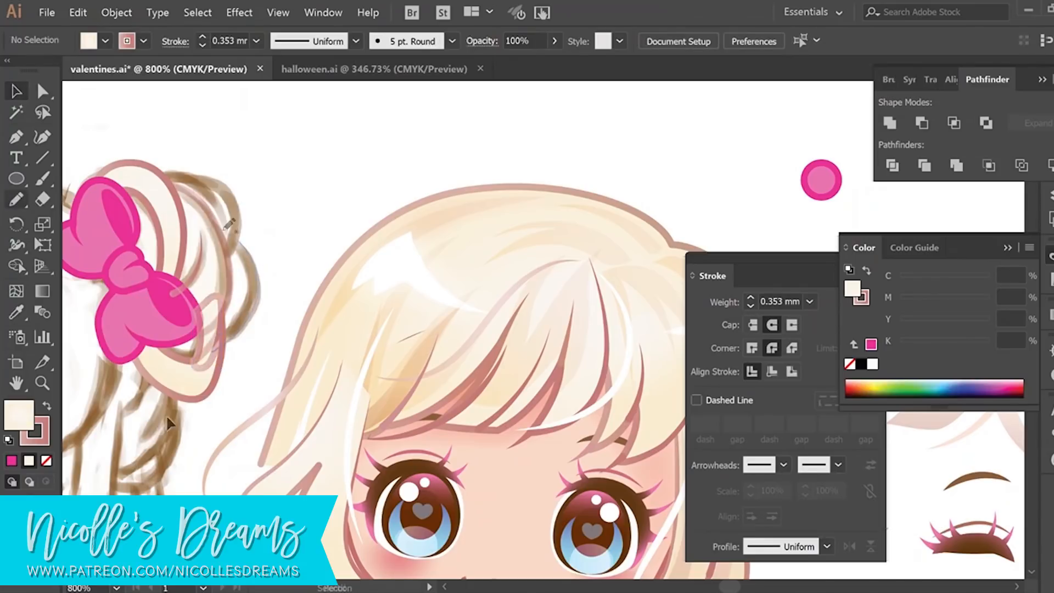
pyautogui.press('i')
pyautogui.click(192, 183)
pyautogui.click(117, 12)
pyautogui.click(334, 87)
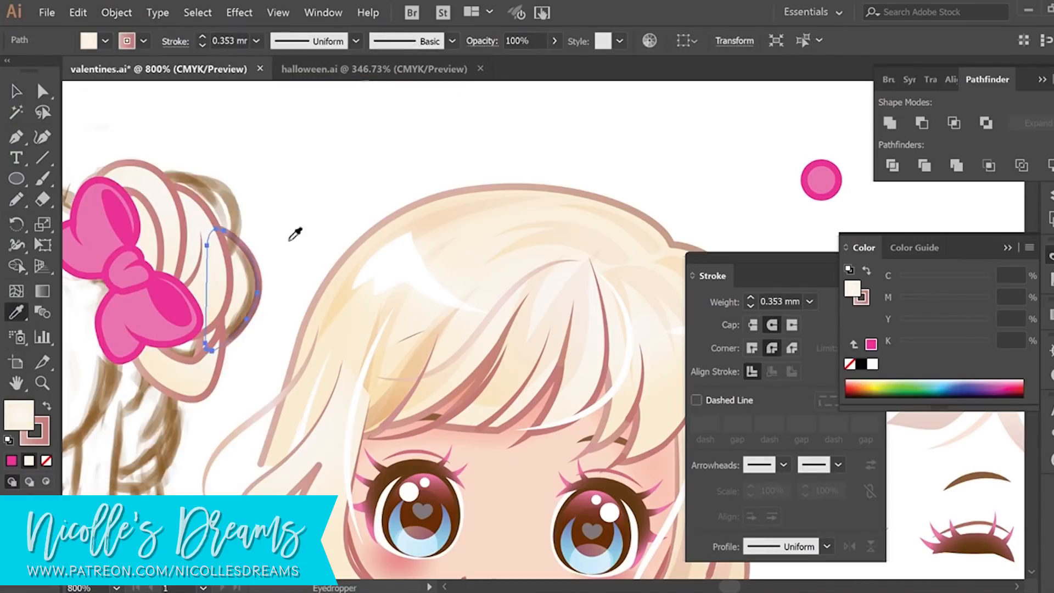
# Draw the bun's outer upper-right strand with the Pen tool and send it to the back
pyautogui.press('p')
pyautogui.click(217, 266)
pyautogui.moveTo(236, 210); pyautogui.dragTo(226, 178)
pyautogui.moveTo(200, 175)
pyautogui.mouseDown()
pyautogui.moveTo(174, 167)
pyautogui.moveTo(130, 200)
pyautogui.mouseUp()
pyautogui.click(218, 266)
pyautogui.click(116, 12)
pyautogui.click(335, 86)
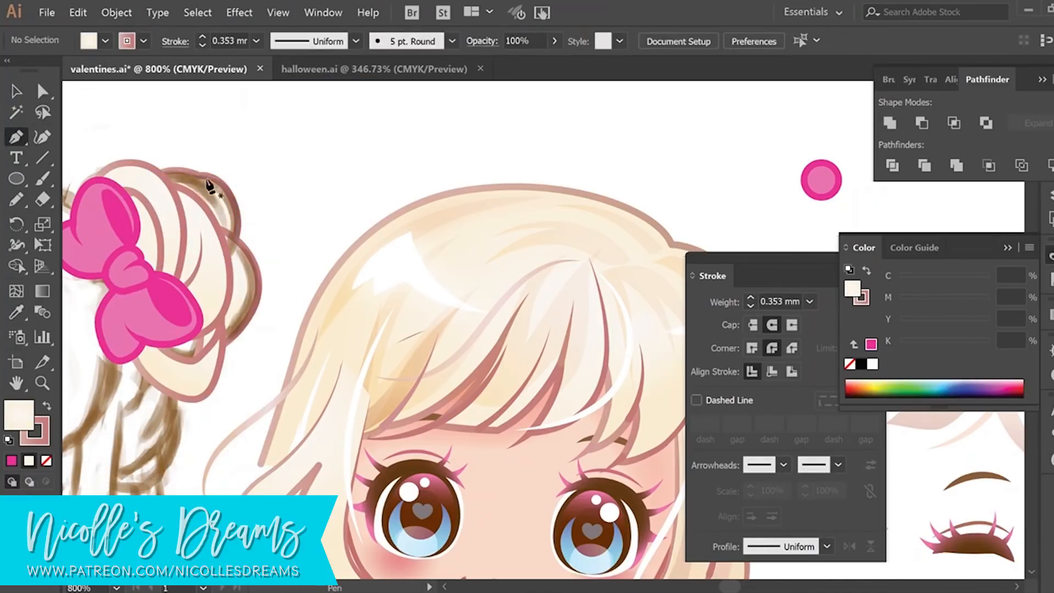
# Add a curved detail to the bun's outer strand and bring the selected bun pieces to the front
pyautogui.click(201, 176)
pyautogui.moveTo(225, 215); pyautogui.dragTo(231, 248)
pyautogui.press('v')
pyautogui.moveTo(251, 142); pyautogui.dragTo(130, 374)
pyautogui.click(117, 13)
pyautogui.click(335, 46)
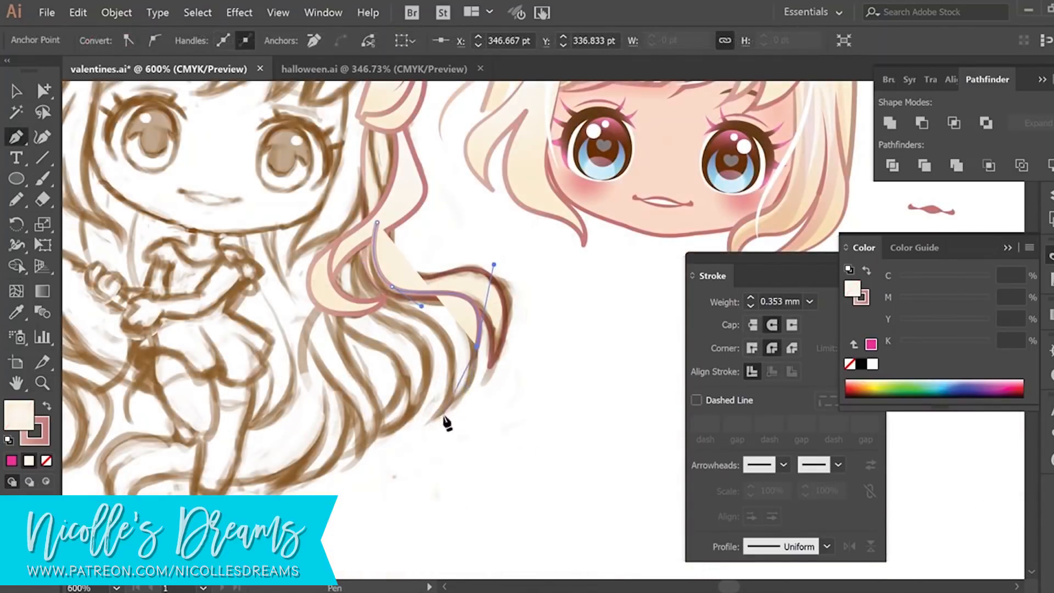
# Finish the wavy, pointed hair strand below the right-hand ponytail with the Pen tool
pyautogui.click(424, 424)
pyautogui.moveTo(451, 347); pyautogui.dragTo(432, 303)
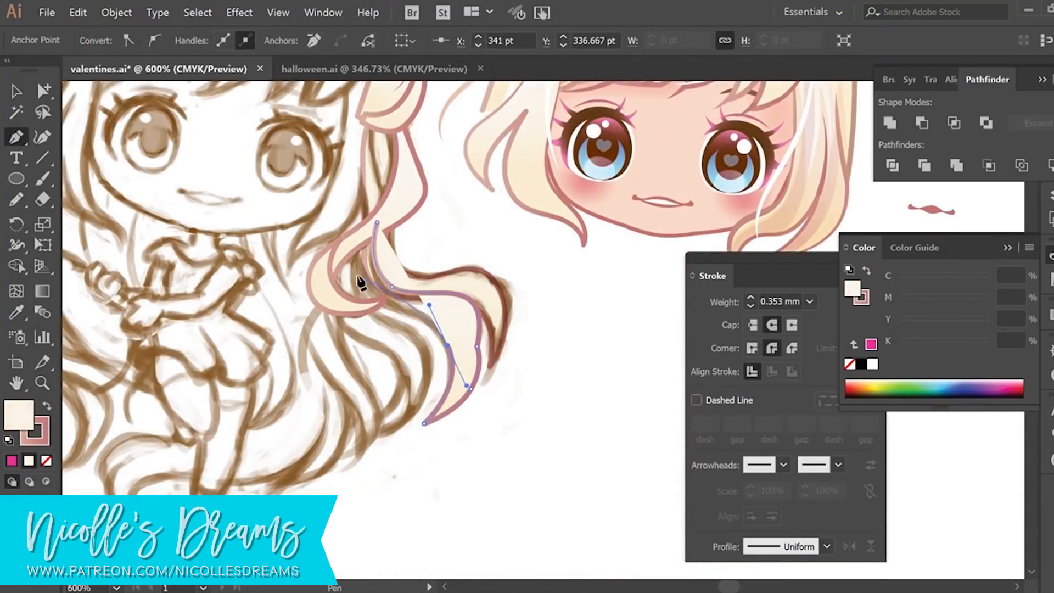
pyautogui.moveTo(357, 277); pyautogui.dragTo(351, 228)
pyautogui.click(357, 196)
pyautogui.click(377, 222)
pyautogui.press('v')
pyautogui.click(541, 452)
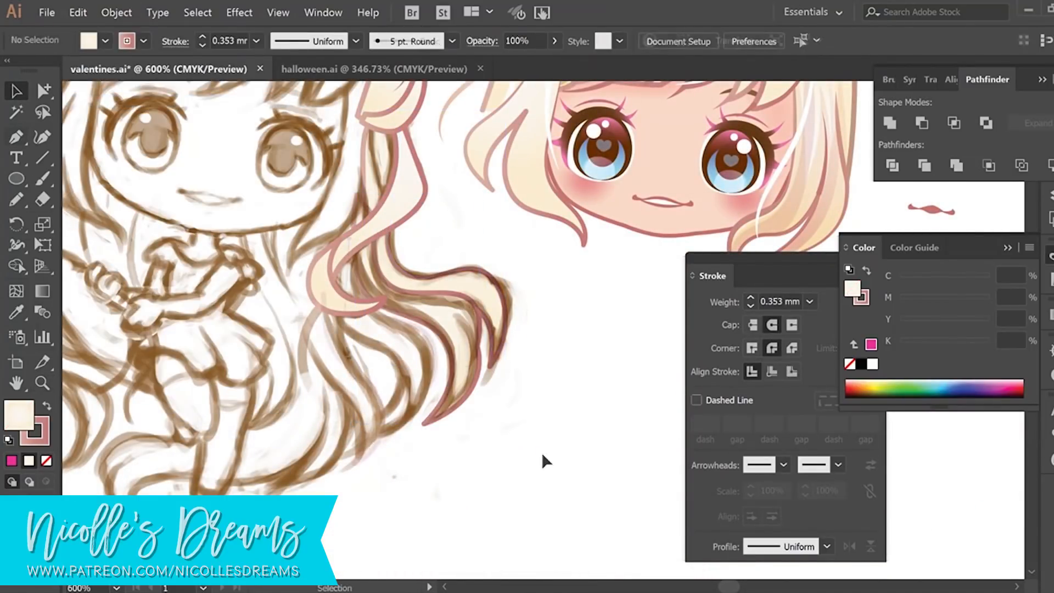
# Trace the large hair mass from below the ponytail down to the curl around the girl's legs
pyautogui.press('p')
pyautogui.click(350, 239)
pyautogui.moveTo(337, 330); pyautogui.dragTo(348, 384)
pyautogui.moveTo(328, 469); pyautogui.dragTo(285, 505)
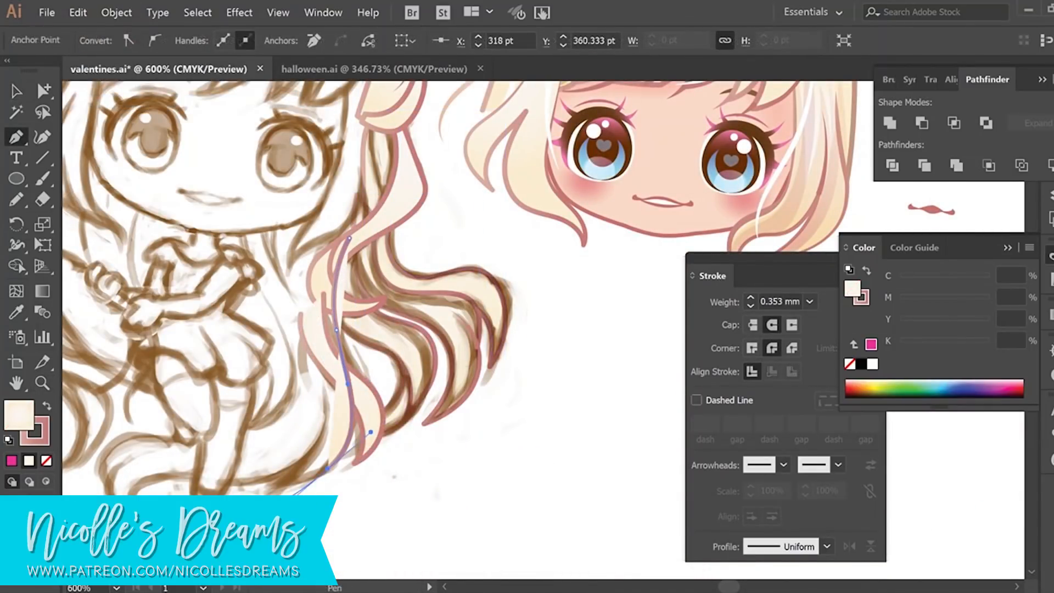
pyautogui.click(247, 480)
pyautogui.click(130, 509)
pyautogui.moveTo(189, 477); pyautogui.dragTo(112, 428)
pyautogui.click(158, 527)
pyautogui.moveTo(110, 443); pyautogui.dragTo(134, 420)
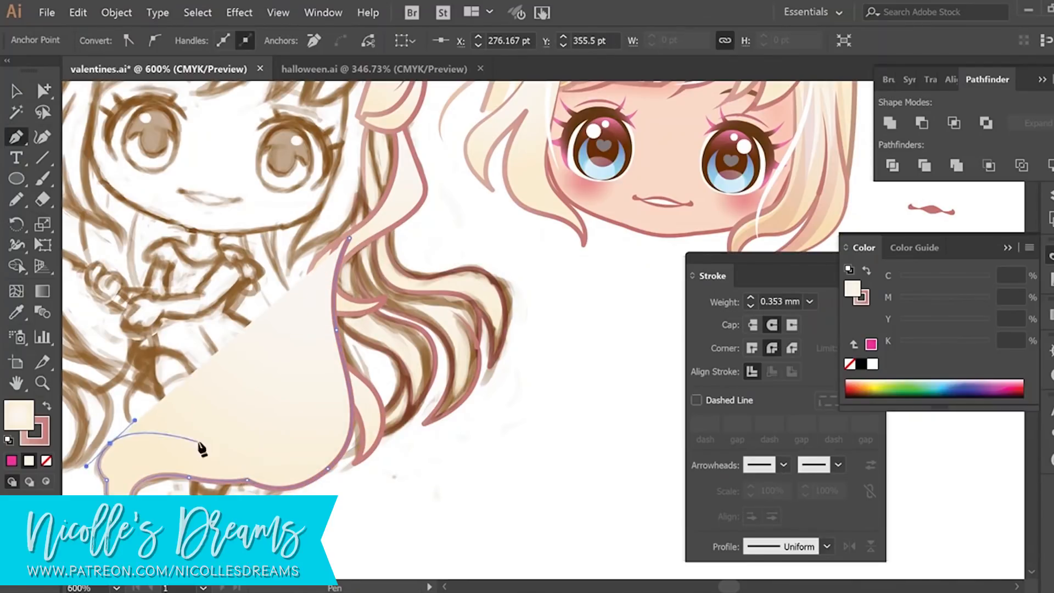
# Remove the large hair shape's fill and continue its outline from the curl back to the starting point
pyautogui.press('/')
pyautogui.moveTo(202, 433); pyautogui.dragTo(223, 433)
pyautogui.click(16, 383)
pyautogui.moveTo(525, 419); pyautogui.dragTo(643, 438)
pyautogui.click(22, 139)
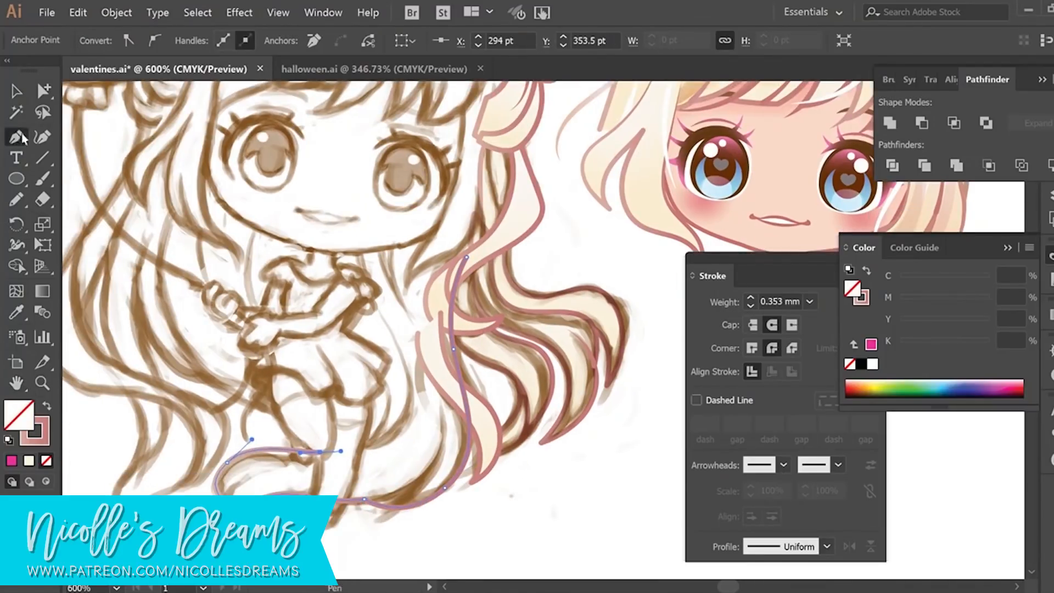
pyautogui.click(467, 256)
# Draw inner strand lines in the large lower curl and give them a tapered width profile
pyautogui.press('v')
pyautogui.press('p')
pyautogui.click(225, 490)
pyautogui.moveTo(288, 463); pyautogui.dragTo(324, 445)
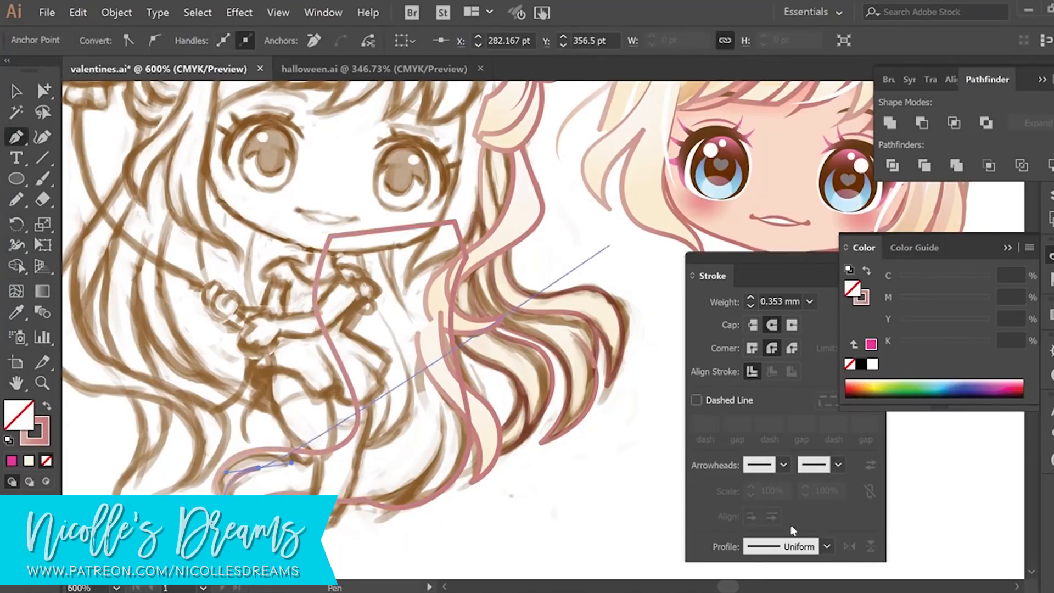
pyautogui.click(791, 544)
pyautogui.click(365, 499)
pyautogui.moveTo(442, 405); pyautogui.dragTo(427, 310)
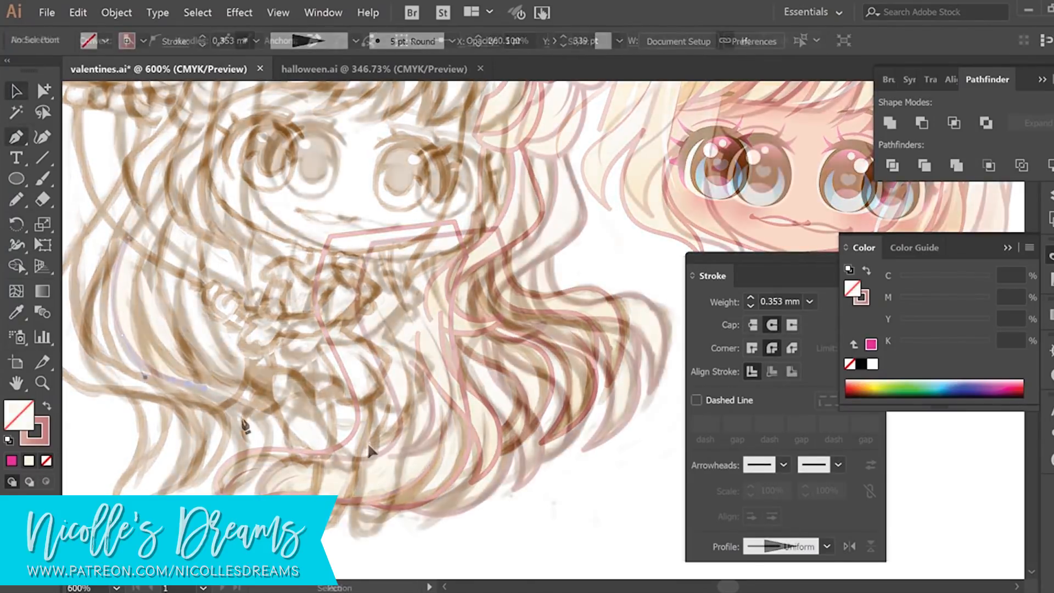
# Trace the long, wavy cream hair strands on the left side of the girl's body
pyautogui.moveTo(247, 445); pyautogui.dragTo(247, 479)
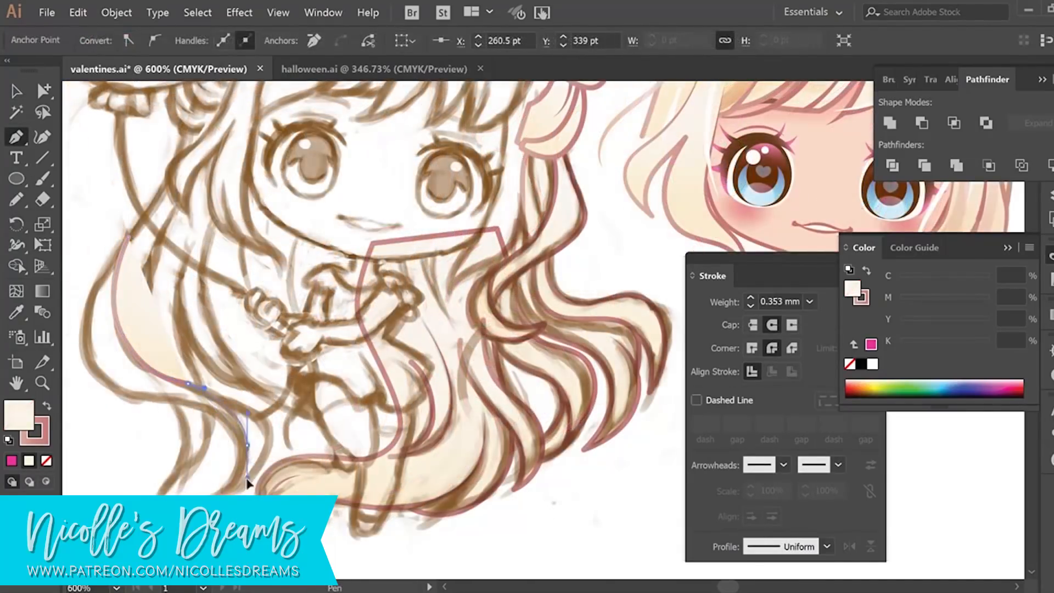
pyautogui.moveTo(167, 397); pyautogui.dragTo(165, 396)
pyautogui.moveTo(82, 339); pyautogui.dragTo(90, 294)
pyautogui.click(142, 237)
pyautogui.press('v')
pyautogui.press('p')
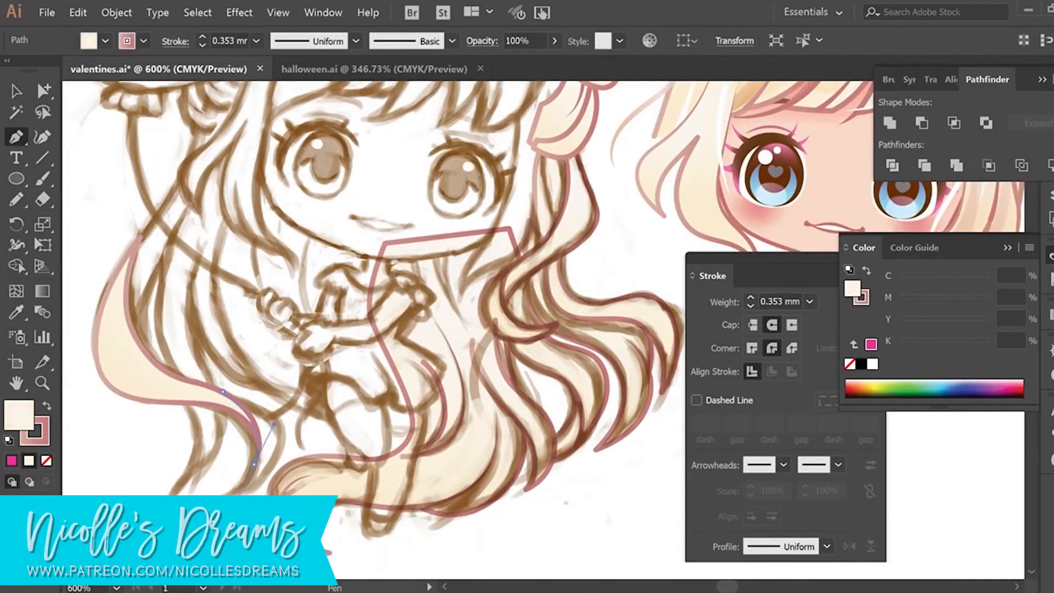
pyautogui.moveTo(277, 459); pyautogui.dragTo(297, 419)
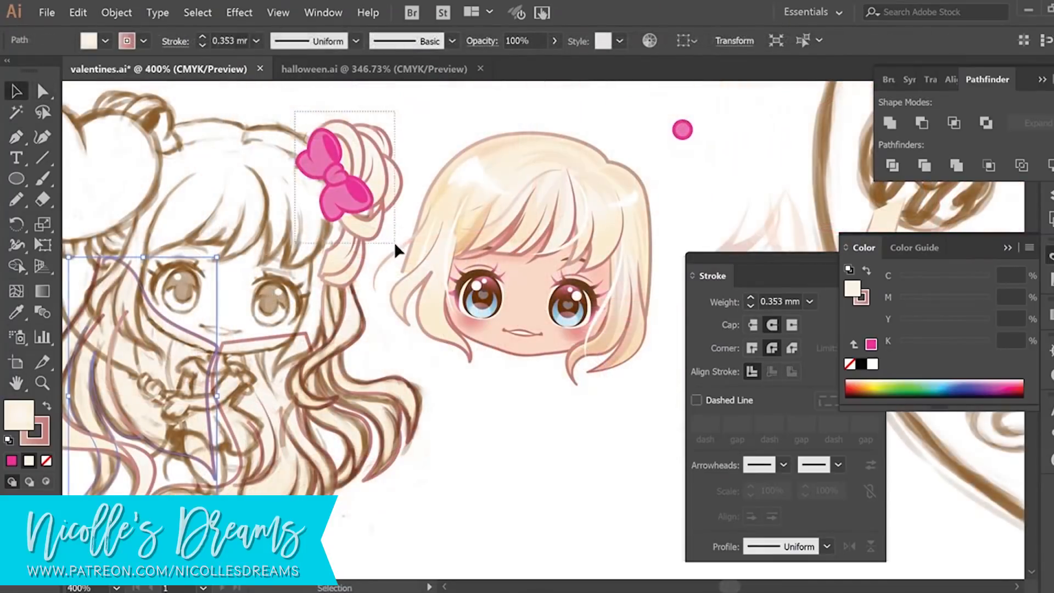
# Place a copy of the right bun and bow on the right side of the vector head and group it
pyautogui.click(666, 231)
pyautogui.click(116, 12)
pyautogui.click(141, 61)
pyautogui.moveTo(684, 127); pyautogui.dragTo(751, 108)
pyautogui.click(78, 13)
pyautogui.click(106, 62)
pyautogui.click(684, 181)
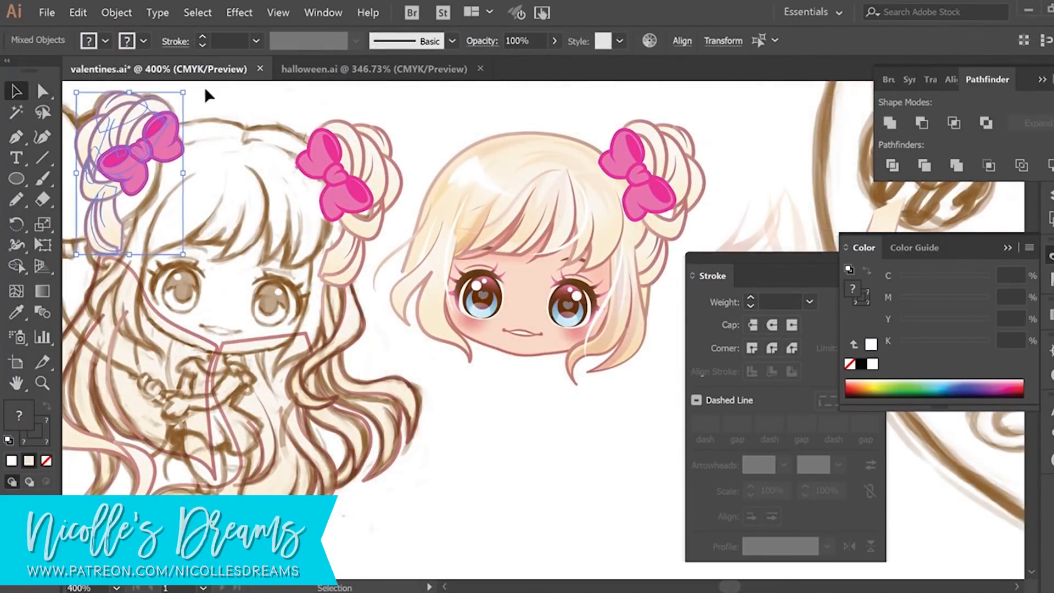
# Move the left bun and bow onto the vector head's left side and paste them in front
pyautogui.moveTo(144, 153); pyautogui.dragTo(463, 173)
pyautogui.click(78, 12)
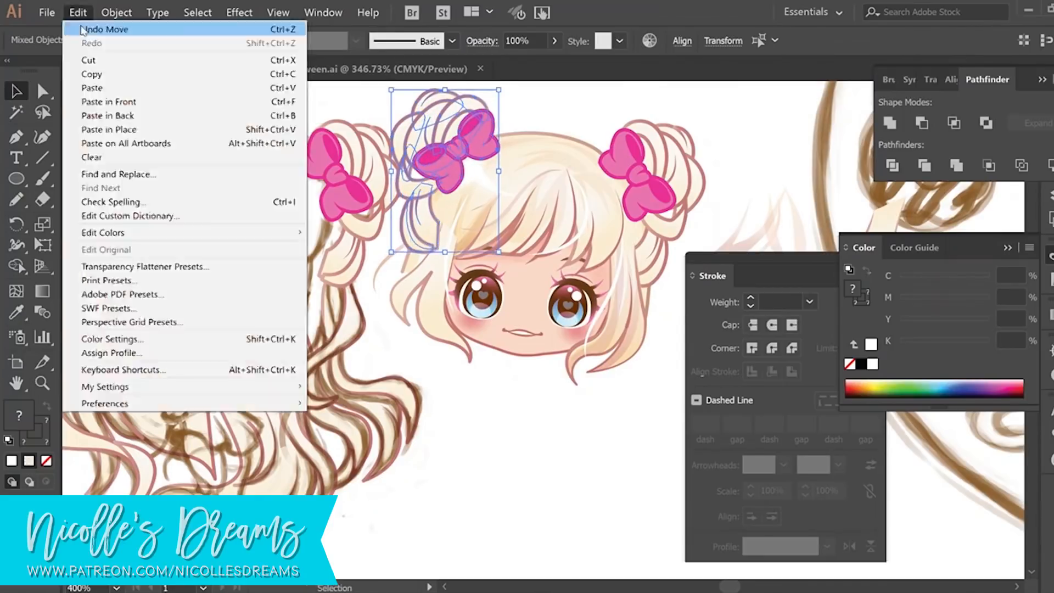
pyautogui.click(94, 61)
pyautogui.click(507, 145)
pyautogui.click(78, 12)
pyautogui.click(145, 103)
# Cut the white highlight shapes near the left bow and the top of the vector head
pyautogui.click(473, 171)
pyautogui.click(78, 13)
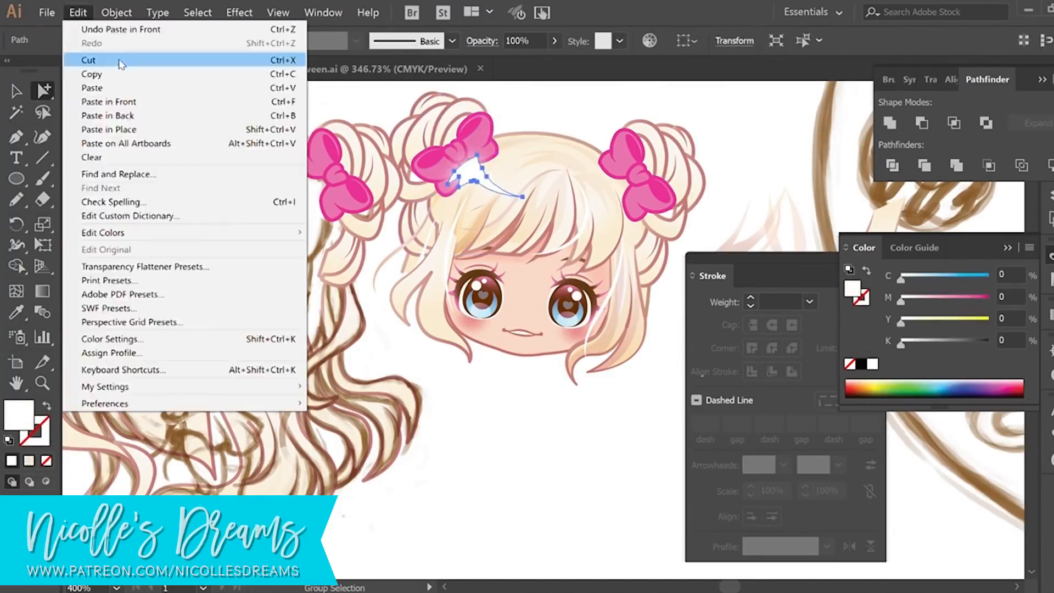
pyautogui.click(118, 61)
pyautogui.click(508, 144)
pyautogui.click(78, 12)
pyautogui.click(114, 62)
# Move the traced long hair strands from the sketch onto the vector head
pyautogui.click(16, 90)
pyautogui.moveTo(82, 164); pyautogui.dragTo(464, 505)
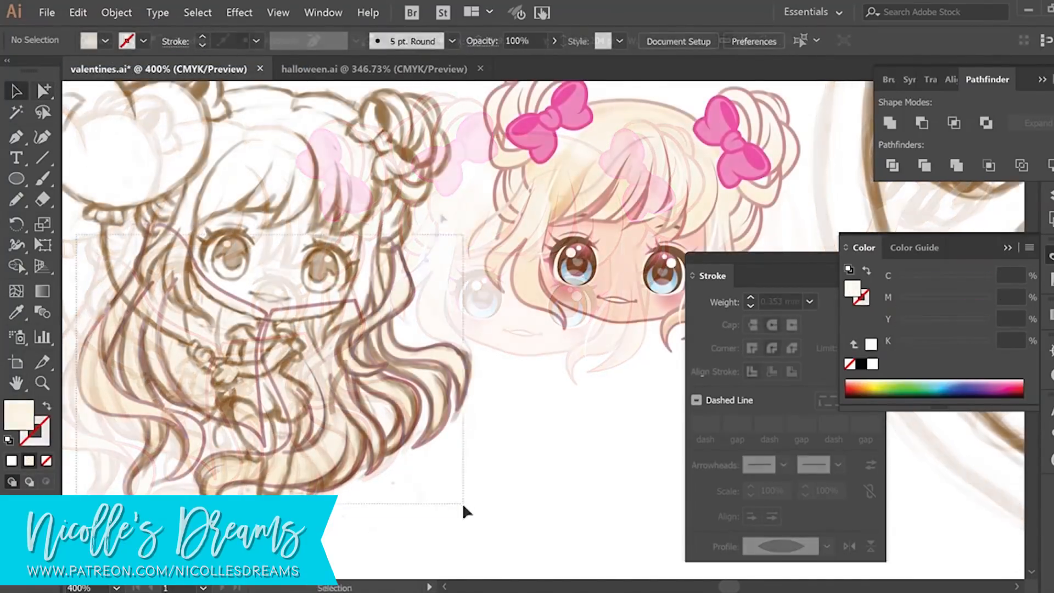
pyautogui.moveTo(434, 439); pyautogui.dragTo(681, 444)
pyautogui.moveTo(395, 465); pyautogui.dragTo(489, 468)
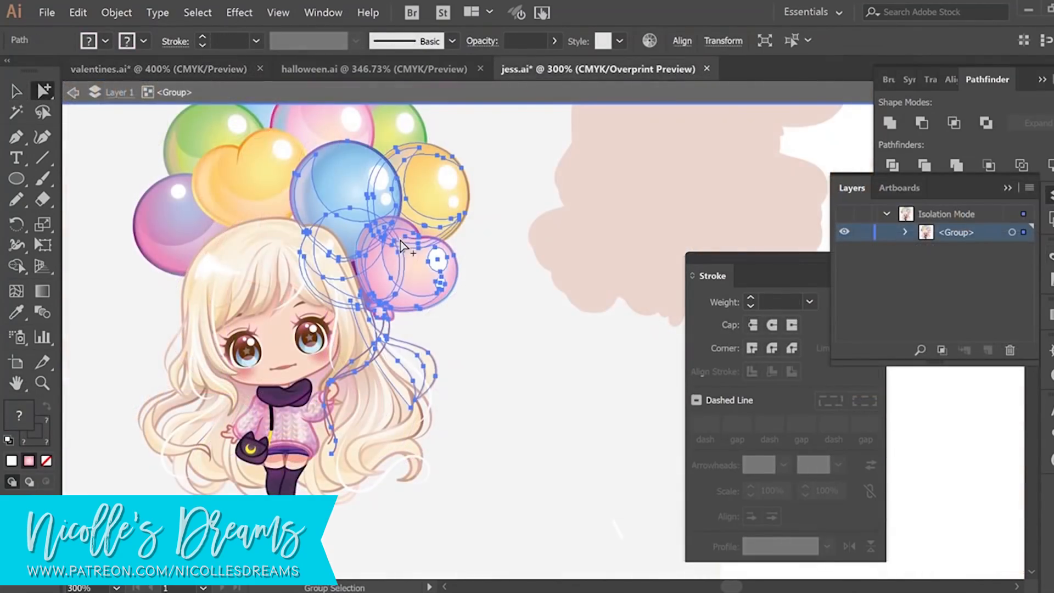
# Switch to valentines.ai and paste the copied balloons into the empty area above the girls
pyautogui.click(165, 70)
pyautogui.press('z')
pyautogui.keyDown('alt'); pyautogui.click(607, 268); pyautogui.keyUp('alt')
pyautogui.moveTo(654, 428); pyautogui.dragTo(516, 231)
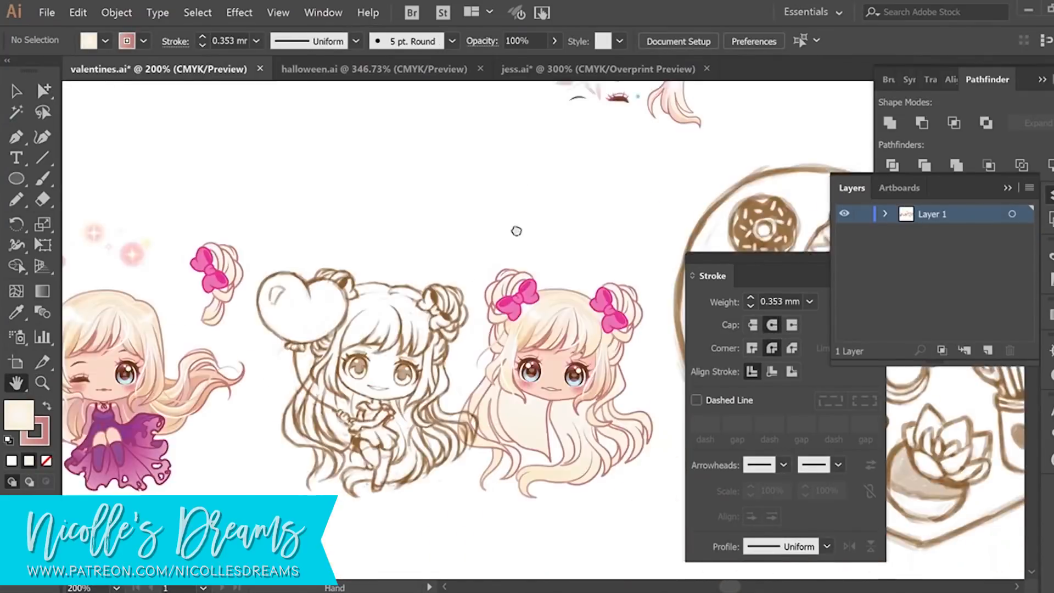
pyautogui.press('v')
pyautogui.click(78, 12)
pyautogui.click(91, 90)
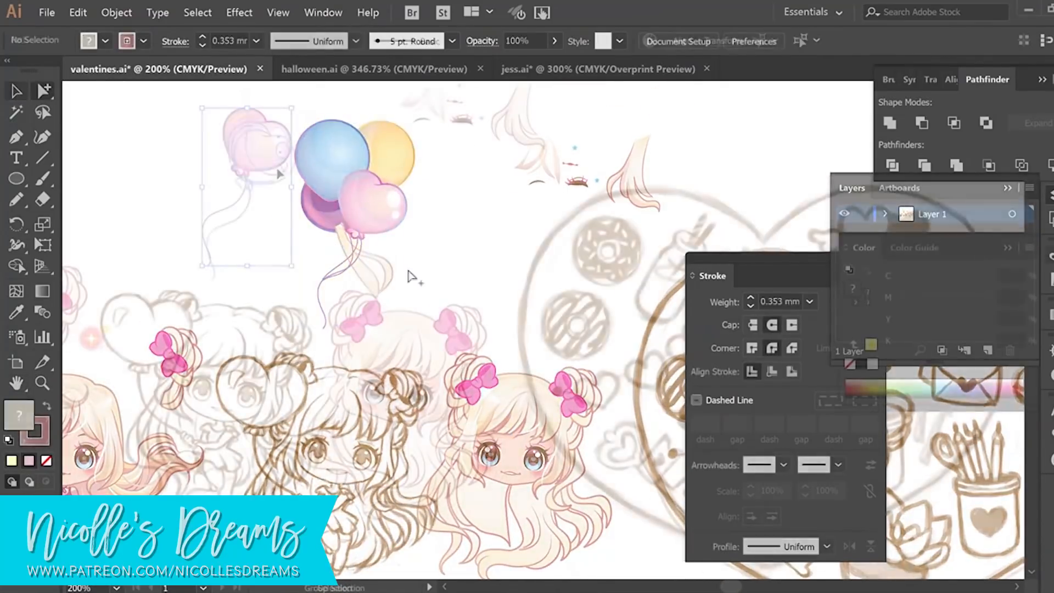
# Group the pink heart balloon with its string and place it beside the vector girl's left bun
pyautogui.click(116, 13)
pyautogui.click(132, 58)
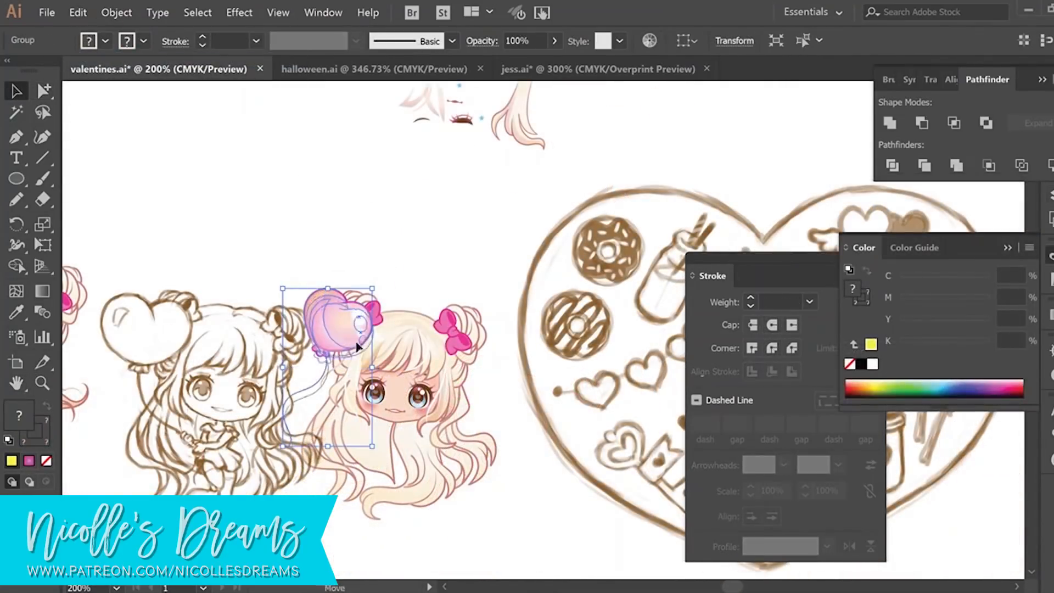
pyautogui.moveTo(360, 244); pyautogui.dragTo(338, 278)
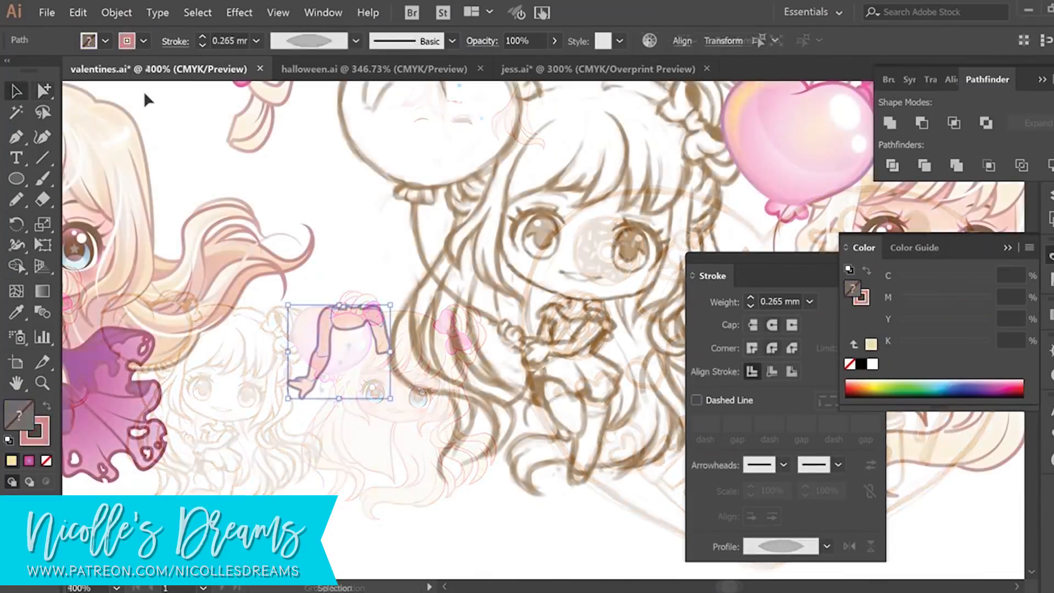
# Place the copied torso and arms over the sketched body and fit the forearm to the sketched pose
pyautogui.moveTo(340, 351); pyautogui.dragTo(577, 342)
pyautogui.hscroll(5, 576, 341)
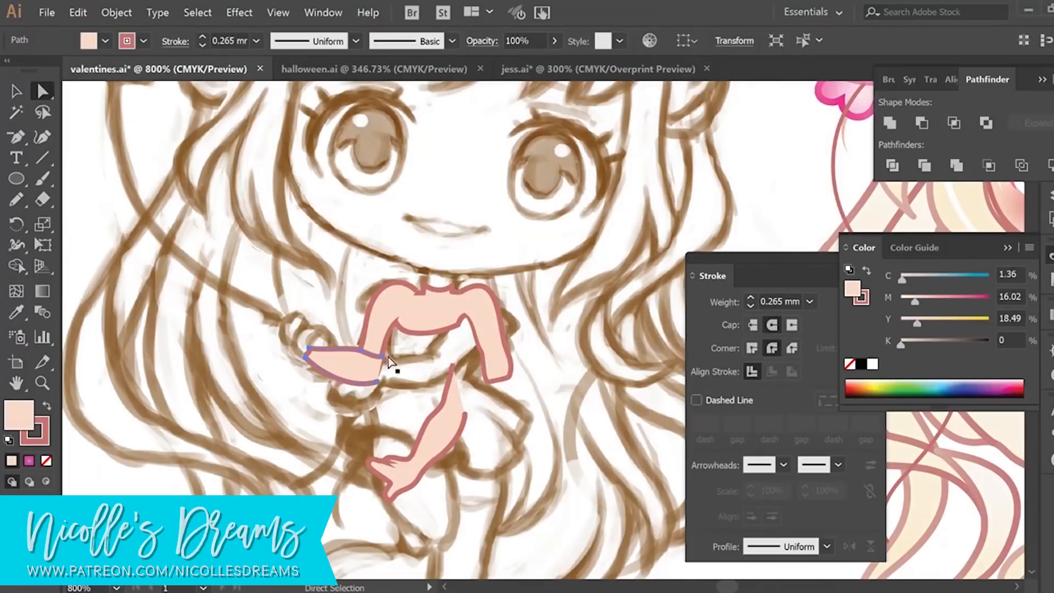
pyautogui.press('p')
pyautogui.press('a')
pyautogui.click(378, 360)
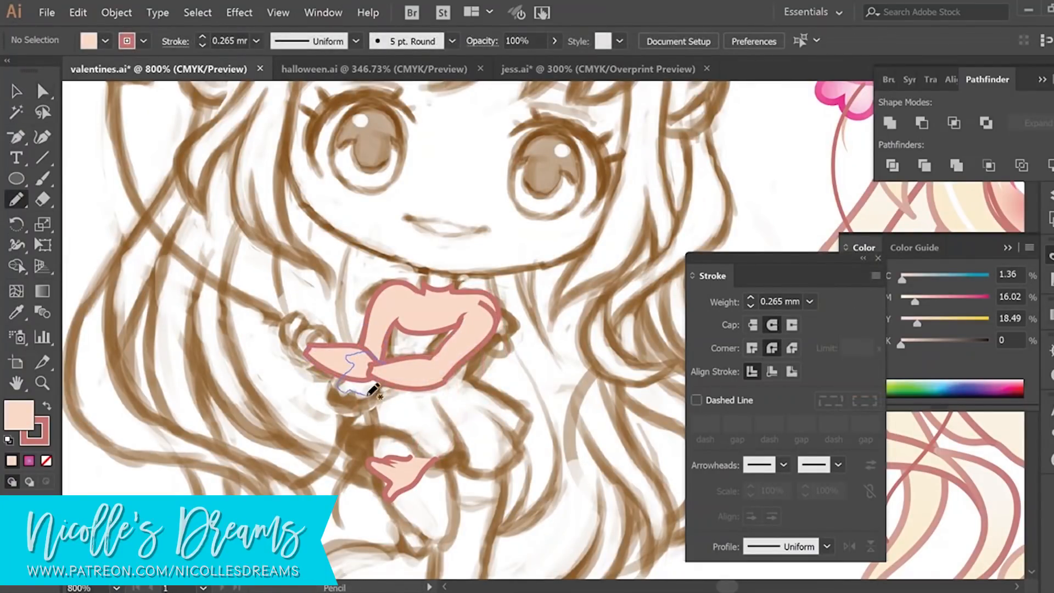
# Draw the front hand over the wrist with the Pencil tool and give it the arm's skin fill and outline
pyautogui.moveTo(369, 395); pyautogui.dragTo(383, 380)
pyautogui.press('i')
pyautogui.click(434, 357)
pyautogui.press('a')
pyautogui.click(382, 365)
pyautogui.press('p')
pyautogui.press('v')
pyautogui.click(376, 381)
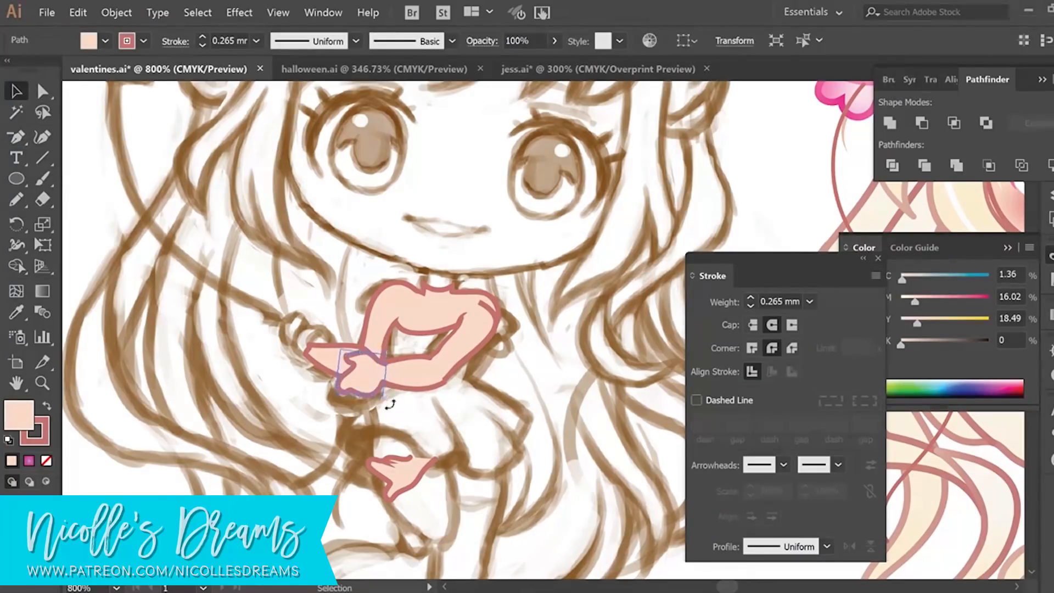
# Draw the finger detail lines on the front hand
pyautogui.hotkey('ctrl', 'shift', 'a')
pyautogui.press('p')
pyautogui.click(362, 381)
pyautogui.moveTo(342, 385); pyautogui.dragTo(330, 394)
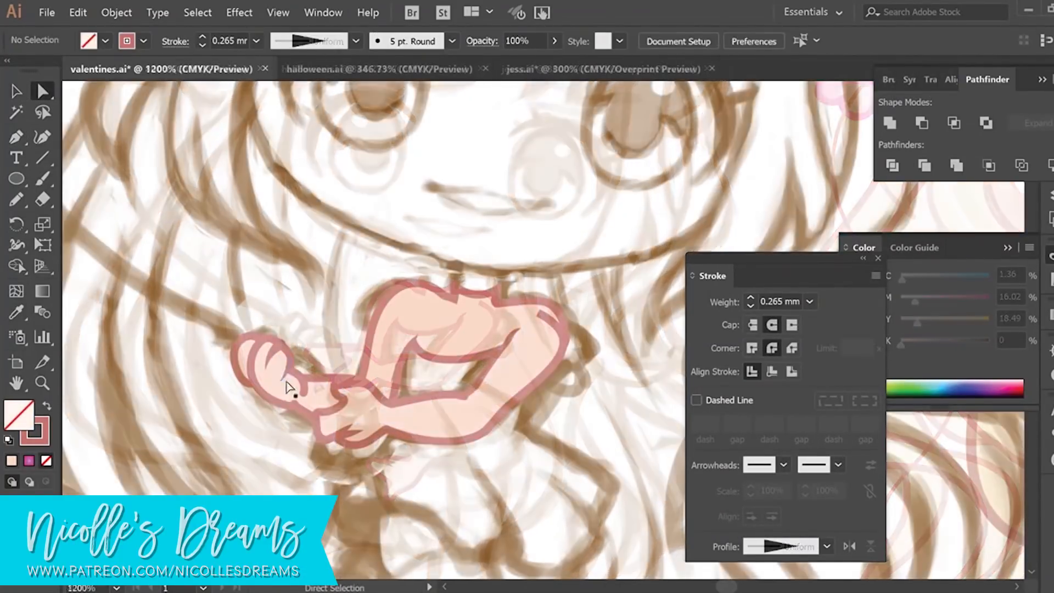
# Adjust the anchor points of the raised hand's outline and finger lines near the wrist
pyautogui.click(287, 375)
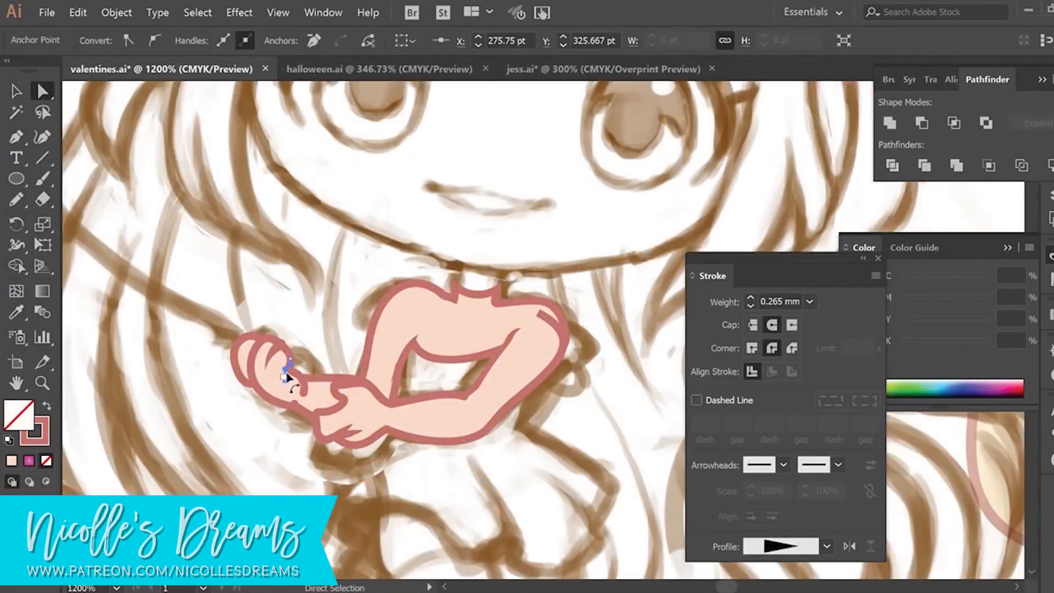
pyautogui.click(265, 449)
pyautogui.click(271, 355)
pyautogui.click(279, 421)
pyautogui.click(295, 407)
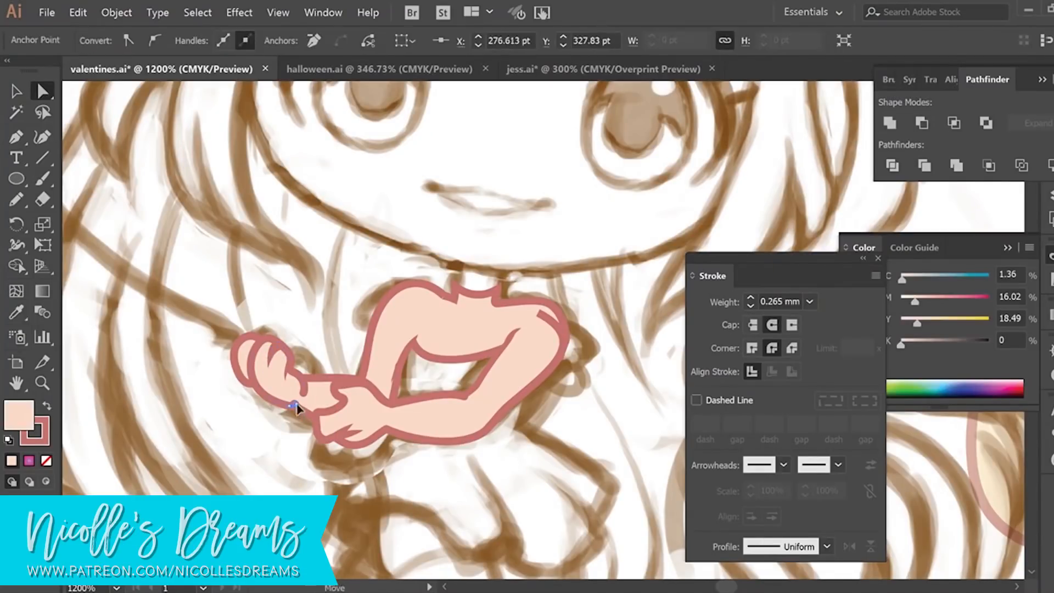
pyautogui.click(318, 360)
# Draw a small freehand patch where the raised hand meets its forearm and cut the overlapping path
pyautogui.press('n')
pyautogui.moveTo(313, 365); pyautogui.dragTo(312, 372)
pyautogui.press(',')
pyautogui.press('v')
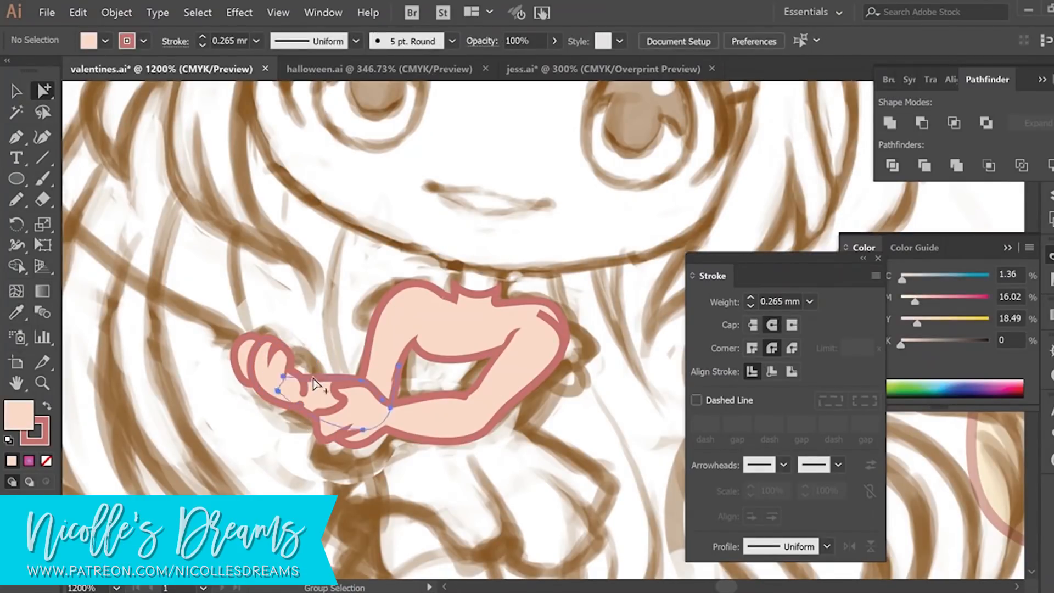
pyautogui.click(78, 12)
pyautogui.click(104, 63)
# Trace the skirt with its wavy hem as a closed shape and send it behind the arms
pyautogui.hotkey('ctrl', '-')
pyautogui.press('p')
pyautogui.click(376, 231)
pyautogui.moveTo(323, 288); pyautogui.dragTo(332, 319)
pyautogui.click(323, 289)
pyautogui.moveTo(365, 276); pyautogui.dragTo(397, 281)
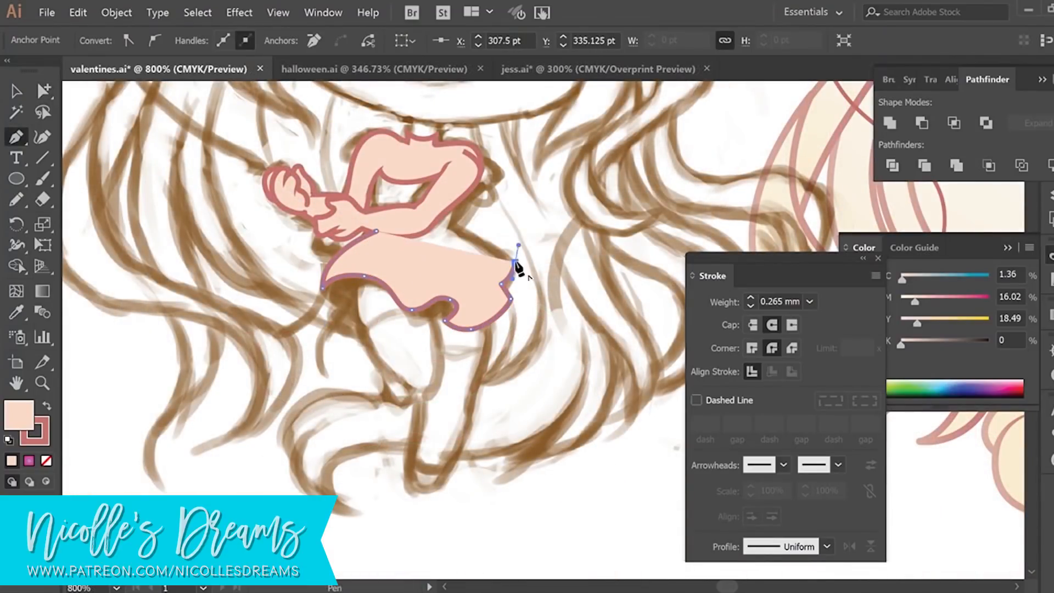
pyautogui.click(377, 231)
pyautogui.press('v')
pyautogui.hotkey('ctrl', 'shift', '[')
# Draw the skirt's inner fold lines and give them a tapered width profile
pyautogui.press('p')
pyautogui.moveTo(421, 248); pyautogui.dragTo(395, 221)
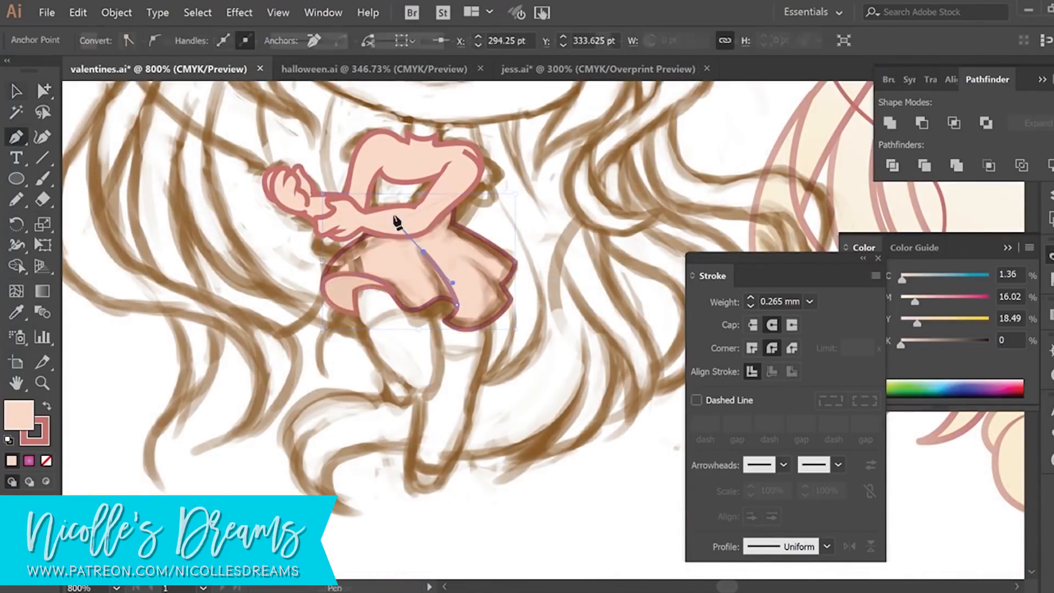
pyautogui.click(827, 547)
pyautogui.click(502, 284)
pyautogui.moveTo(459, 248); pyautogui.dragTo(438, 235)
pyautogui.click(827, 547)
pyautogui.click(781, 476)
pyautogui.press('v')
pyautogui.click(597, 503)
pyautogui.press('p')
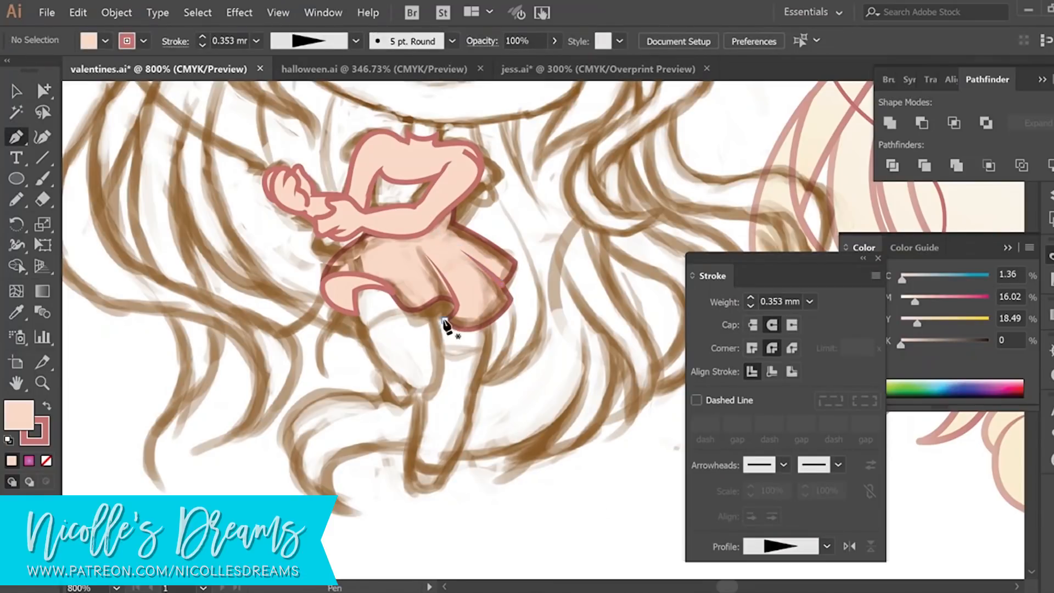
# Draw the dark underside of the skirt's middle fold and send both hem underside shapes to the back
pyautogui.click(445, 321)
pyautogui.click(440, 312)
pyautogui.click(117, 12)
pyautogui.click(327, 85)
pyautogui.press('v')
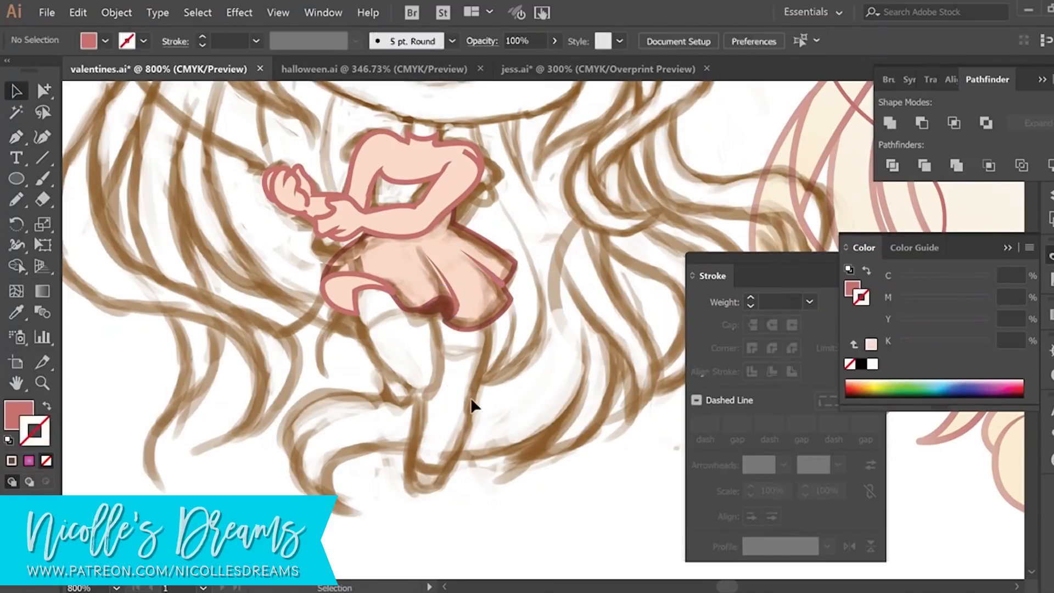
pyautogui.click(336, 292)
pyautogui.click(116, 12)
pyautogui.click(327, 84)
# Trace the bent leg's thigh as a closed skin-coloured shape and send it behind the skirt
pyautogui.press('p')
pyautogui.click(354, 290)
pyautogui.moveTo(384, 368); pyautogui.dragTo(401, 385)
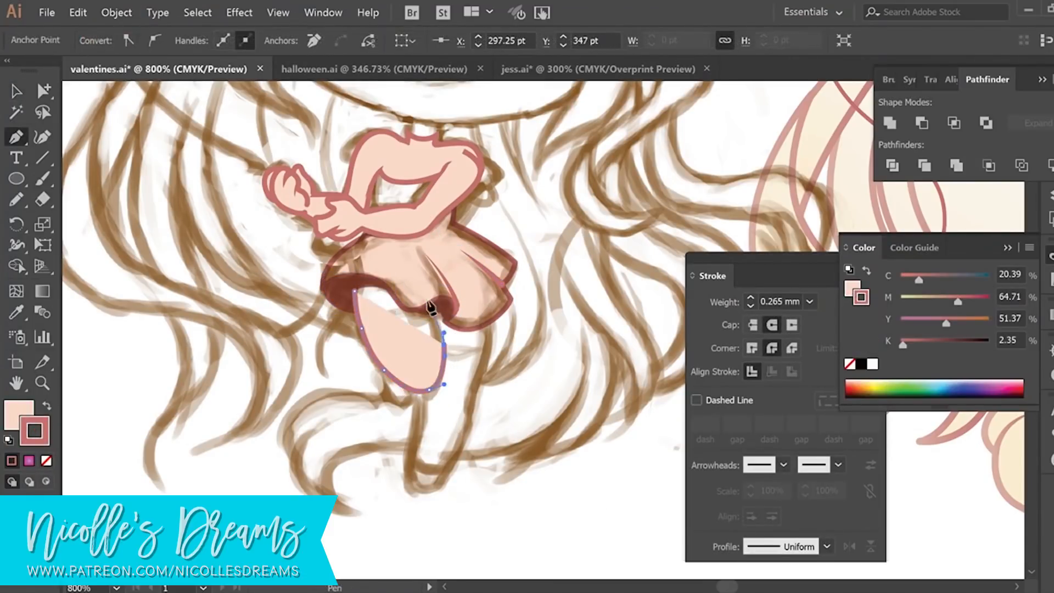
pyautogui.click(354, 290)
pyautogui.press('v')
pyautogui.click(116, 12)
pyautogui.click(343, 84)
# Duplicate the bent leg in front and erase the copy's upper part to form the stocking
pyautogui.click(78, 12)
pyautogui.click(118, 73)
pyautogui.click(78, 12)
pyautogui.click(118, 103)
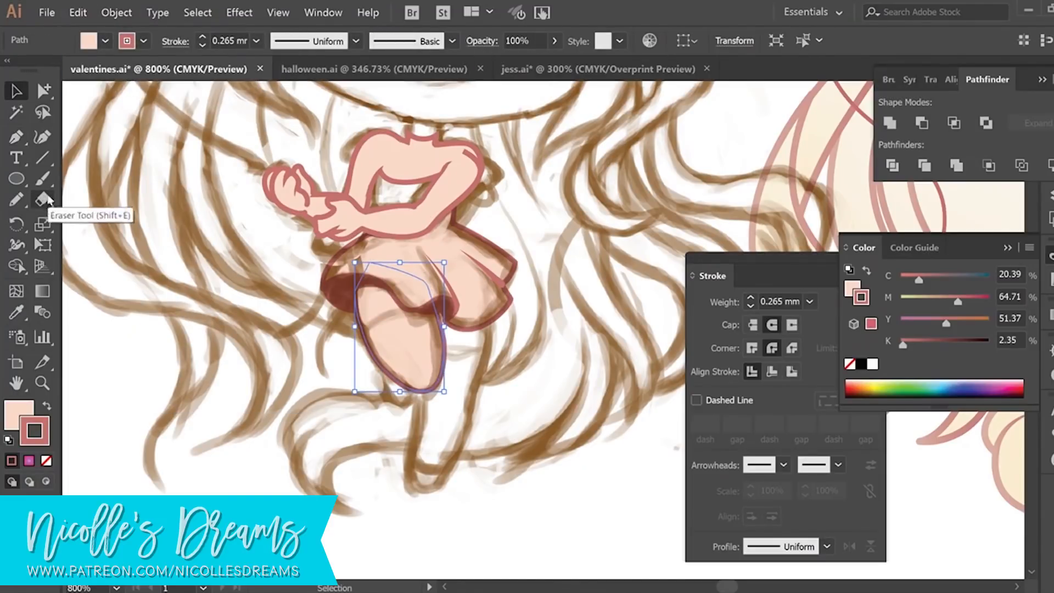
pyautogui.moveTo(430, 295); pyautogui.dragTo(443, 300)
pyautogui.press('v')
pyautogui.click(363, 519)
# Trace the straight standing leg as a closed shape from the skirt hem to the foot
pyautogui.press('p')
pyautogui.click(486, 300)
pyautogui.moveTo(483, 367); pyautogui.dragTo(480, 384)
pyautogui.click(469, 408)
pyautogui.moveTo(455, 465); pyautogui.dragTo(446, 479)
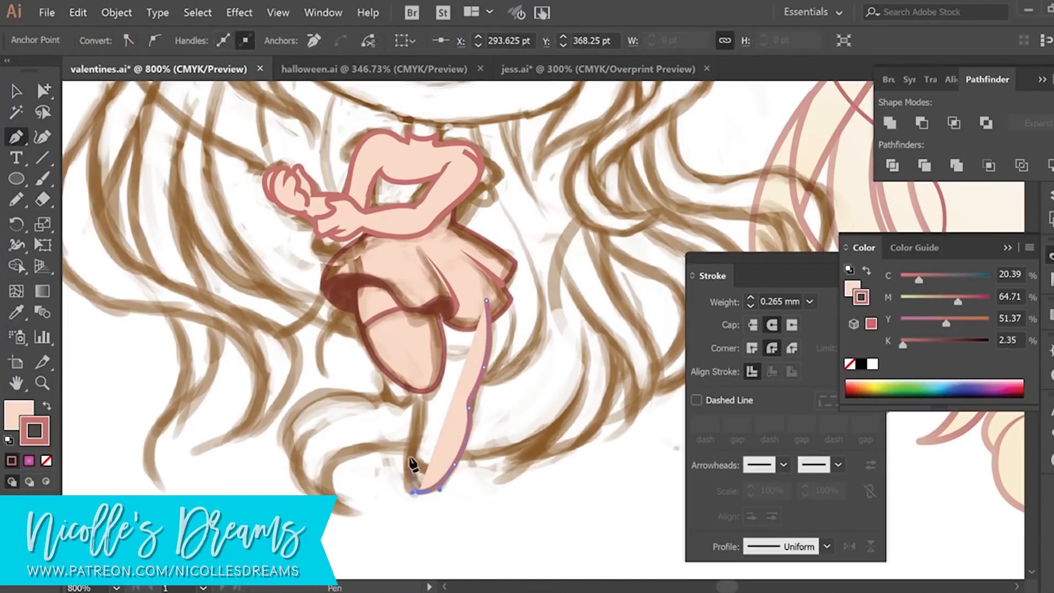
pyautogui.click(487, 300)
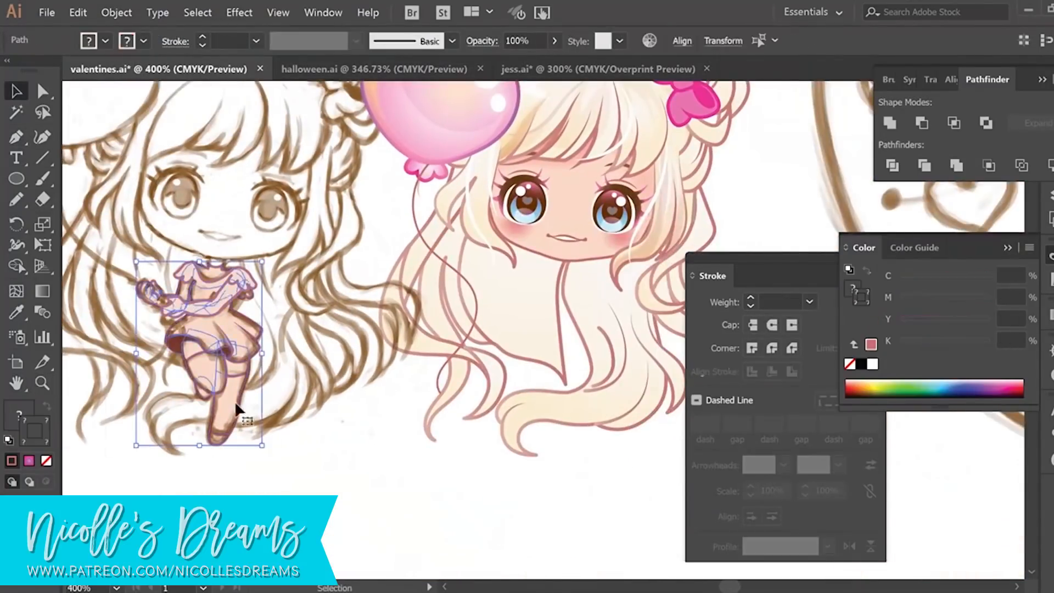
# Move the finished body from the sketch to beneath the vector head and group it
pyautogui.moveTo(225, 429); pyautogui.dragTo(576, 429)
pyautogui.click(116, 13)
pyautogui.click(124, 66)
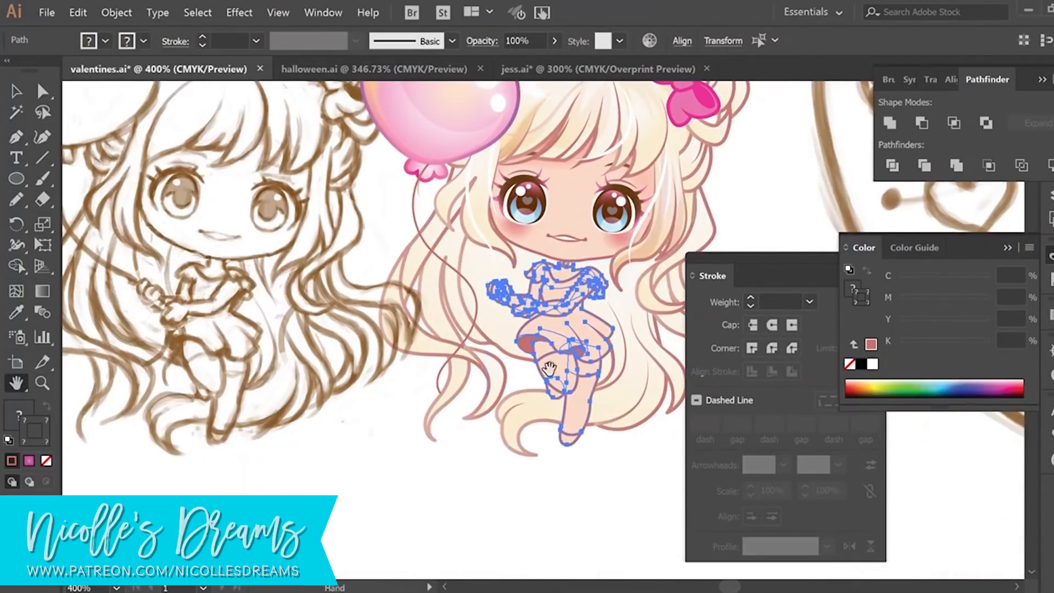
pyautogui.moveTo(592, 360); pyautogui.dragTo(501, 375)
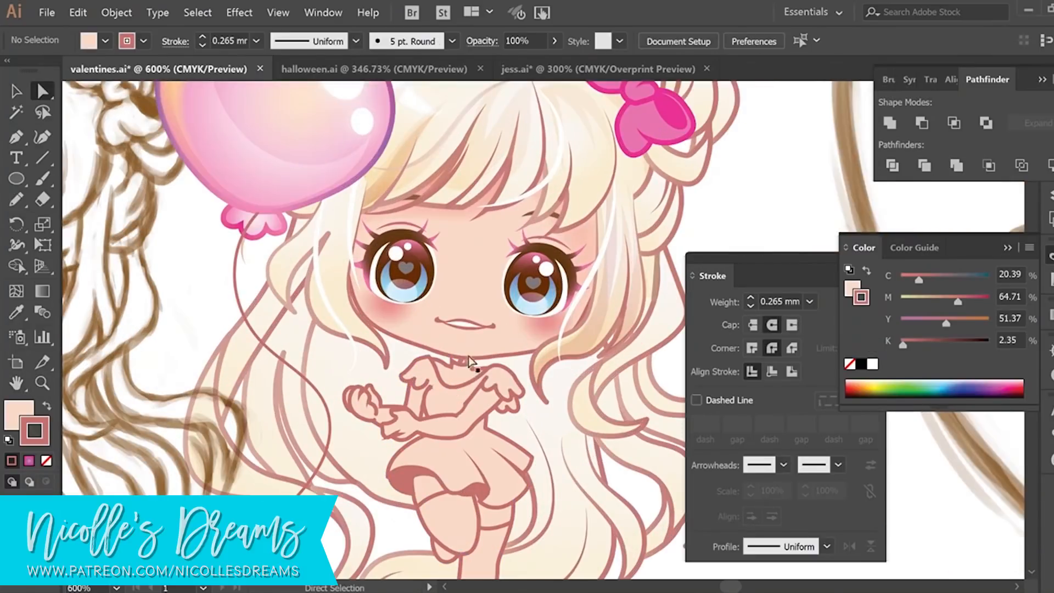
# Delete the neck's top segment and draw a neck shape beneath the chin
pyautogui.click(468, 357)
pyautogui.press('Delete')
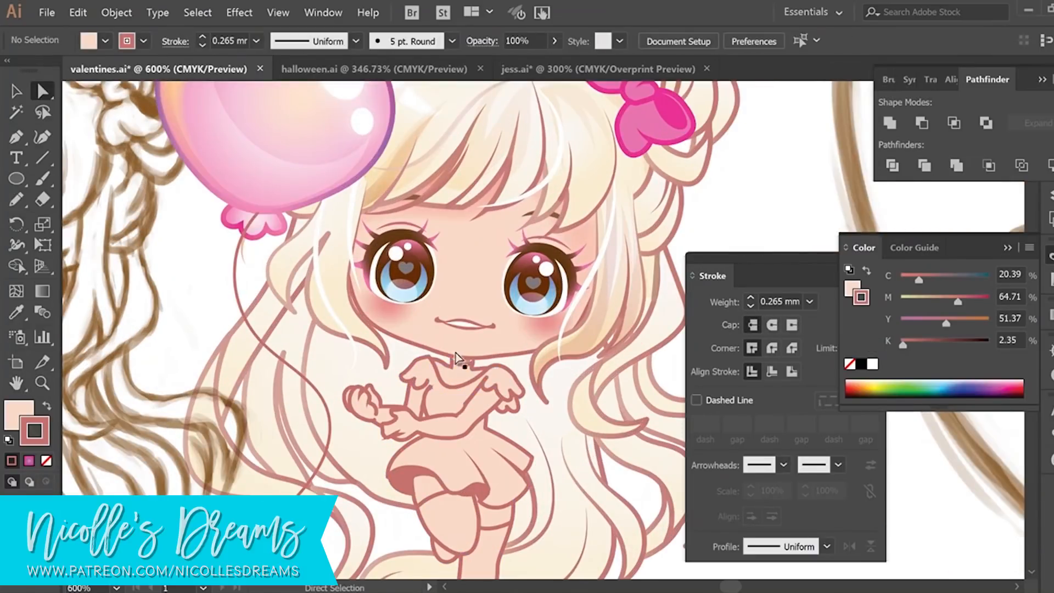
pyautogui.press('p')
pyautogui.click(452, 345)
pyautogui.click(452, 360)
pyautogui.moveTo(472, 362); pyautogui.dragTo(486, 356)
pyautogui.click(78, 12)
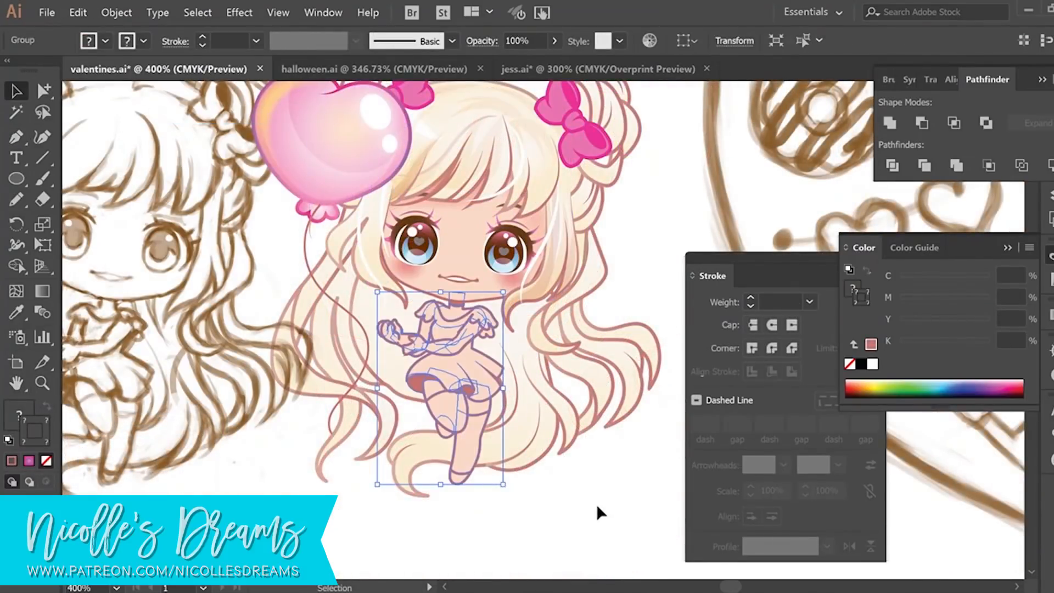
pyautogui.click(596, 503)
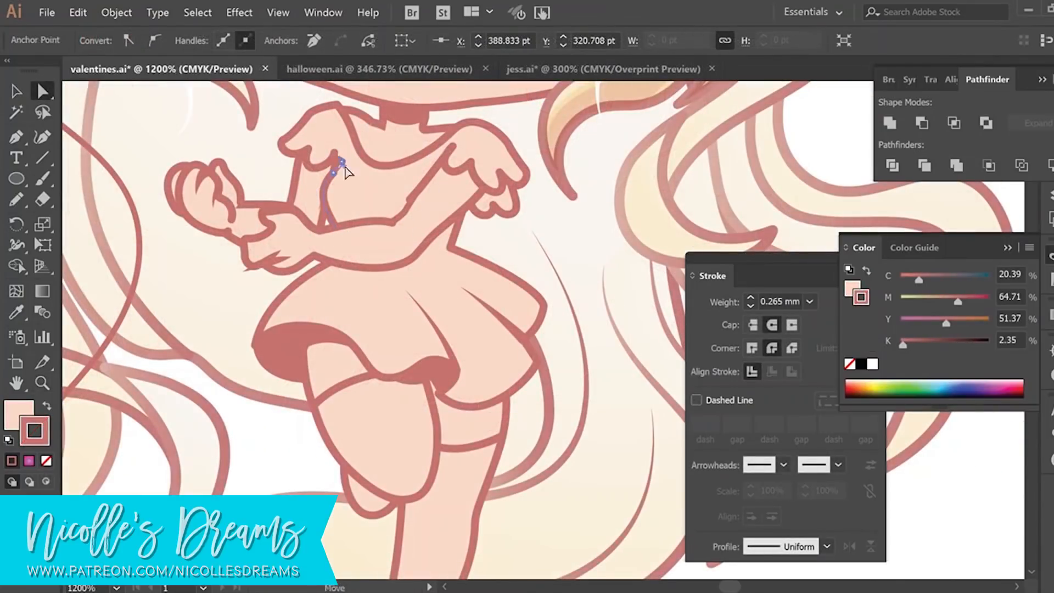
# Reshape the bodice's side line beneath the left sleeve and undo the last edit
pyautogui.click(970, 503)
pyautogui.moveTo(345, 167); pyautogui.dragTo(334, 152)
pyautogui.moveTo(334, 173); pyautogui.dragTo(334, 167)
pyautogui.moveTo(333, 224); pyautogui.dragTo(336, 228)
pyautogui.click(977, 482)
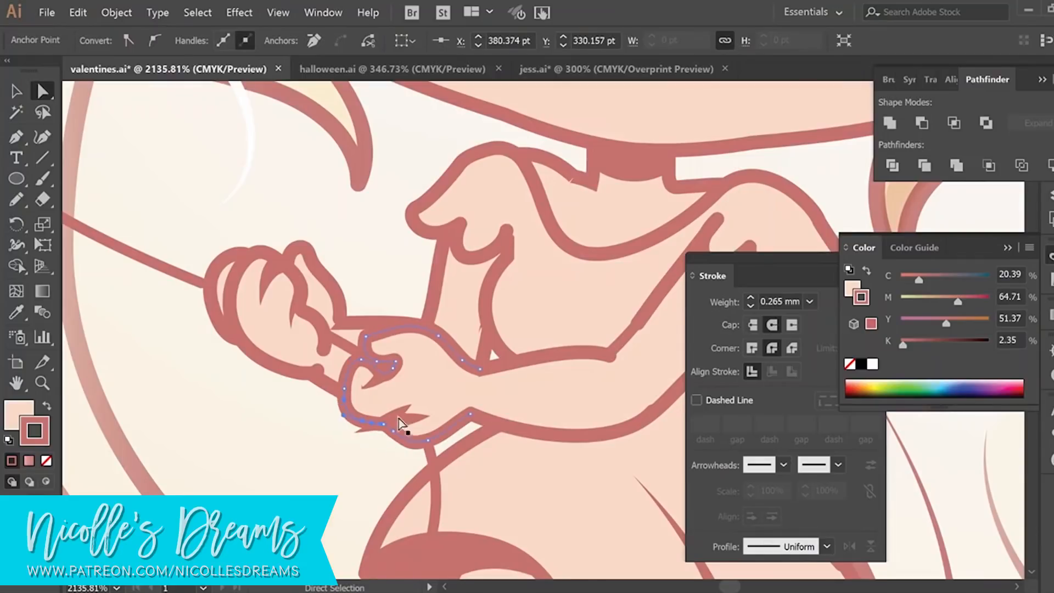
pyautogui.hotkey('ctrl', 'z')
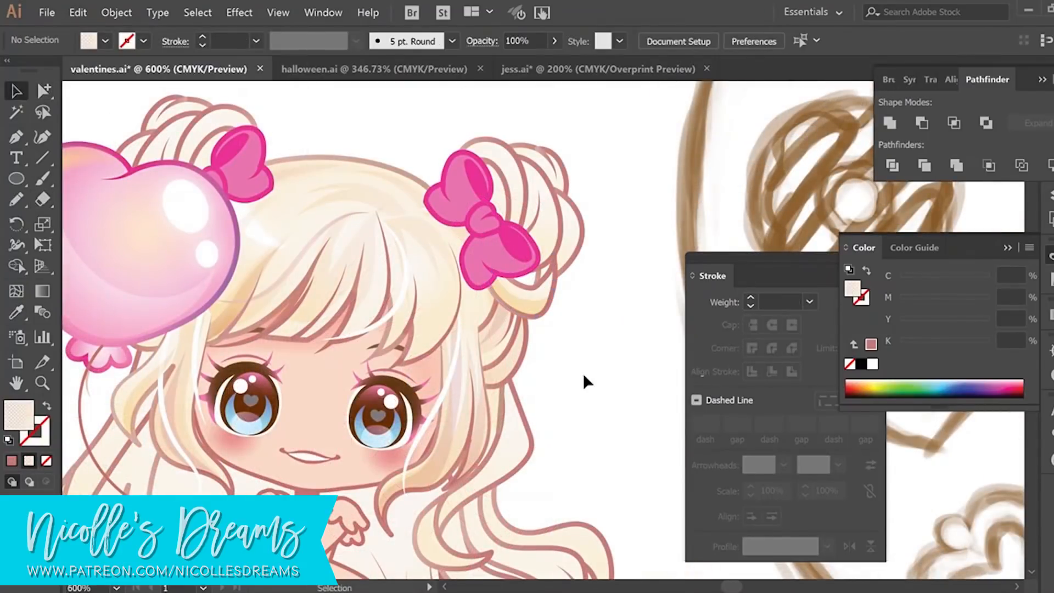
# Duplicate the right bun's large middle strand in front, apply the sampled hair shading, and trim and reshape the copy
pyautogui.press('a')
pyautogui.click(543, 220)
pyautogui.hotkey('ctrl', 'c')
pyautogui.hotkey('ctrl', 'f')
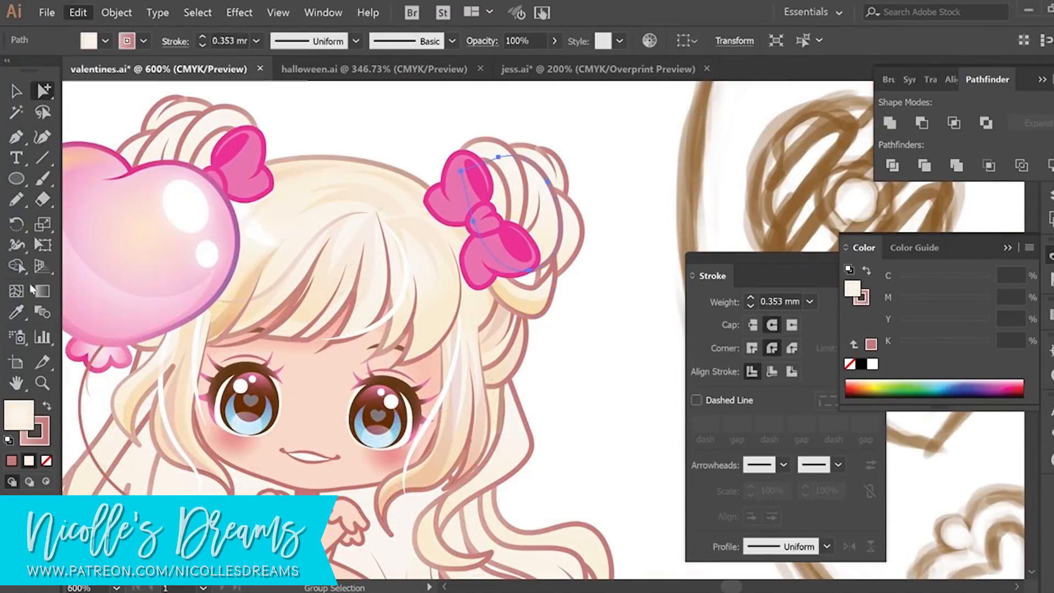
pyautogui.press('i')
pyautogui.click(528, 303)
pyautogui.hotkey('shift', 'e')
pyautogui.press('a')
pyautogui.click(546, 231)
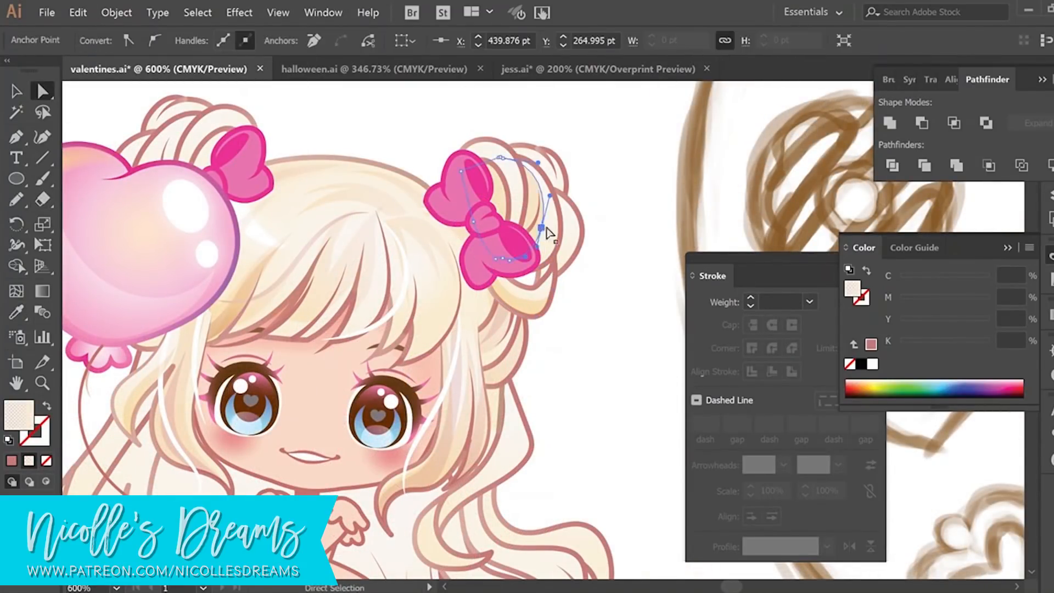
pyautogui.click(624, 306)
# Duplicate the right bun's inner strand beside the bow in front and turn the copy into a trimmed shading shape
pyautogui.click(516, 165)
pyautogui.click(78, 13)
pyautogui.click(110, 102)
pyautogui.press('i')
pyautogui.hotkey('shift', 'e')
pyautogui.press('a')
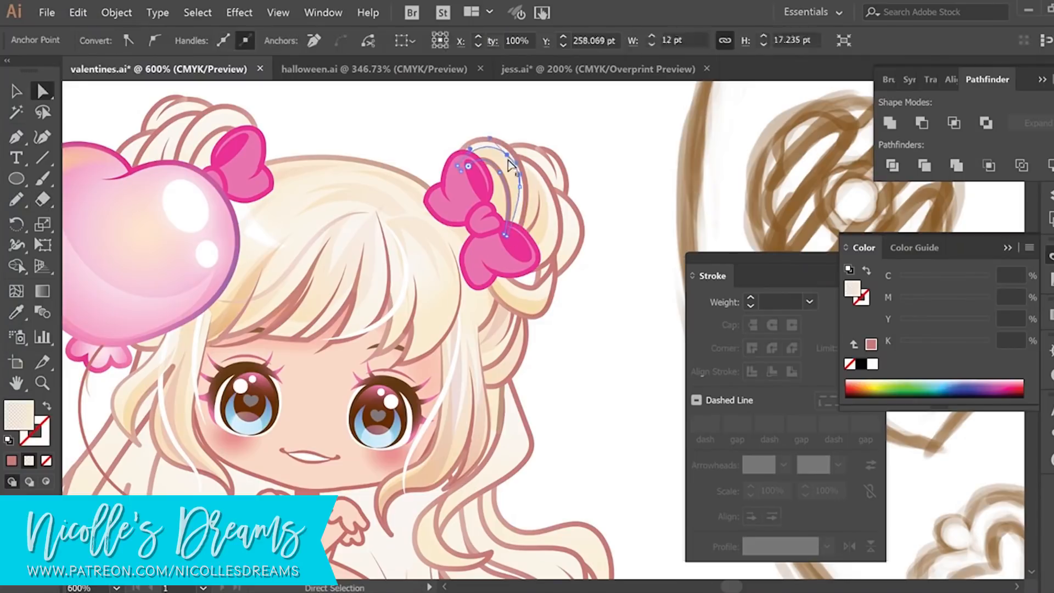
pyautogui.click(609, 352)
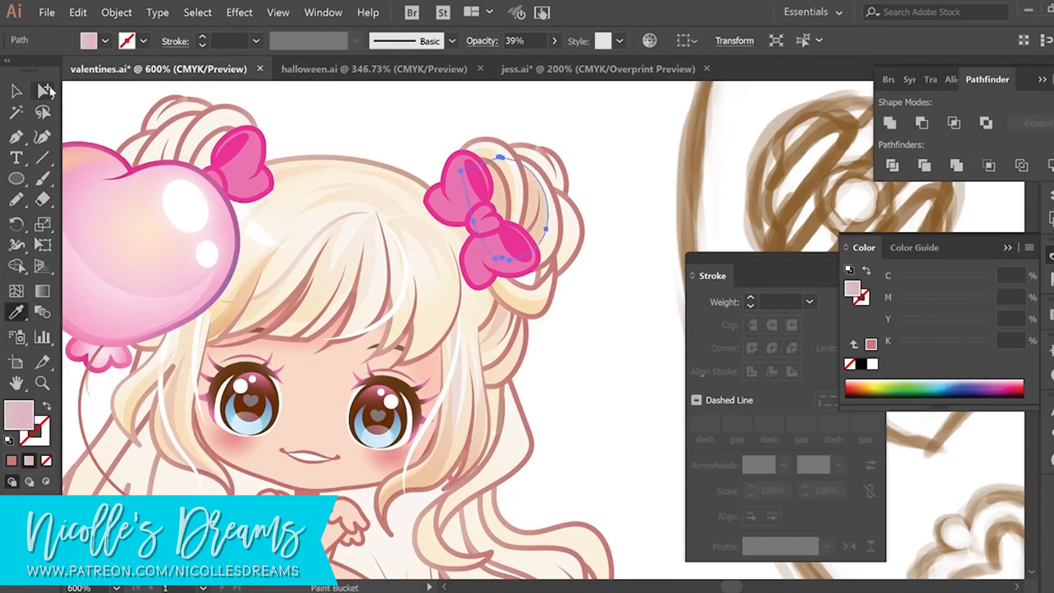
# Duplicate the right bun's outer strand in front and apply the sampled hair shading to the copy
pyautogui.click(49, 91)
pyautogui.click(569, 236)
pyautogui.click(78, 13)
pyautogui.click(110, 73)
pyautogui.hotkey('ctrl', 'f')
pyautogui.click(17, 312)
pyautogui.click(528, 303)
pyautogui.click(42, 199)
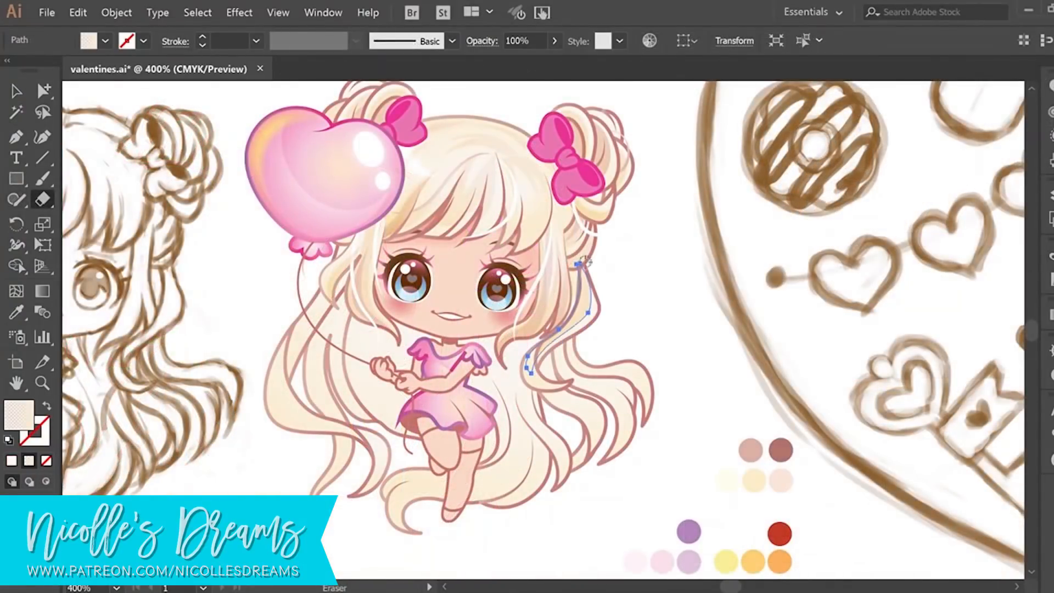
# Erase the excess from the shading shape on the long hair lock below the right bun
pyautogui.moveTo(585, 262); pyautogui.dragTo(595, 308)
pyautogui.press('x')
pyautogui.press('x')
pyautogui.press('v')
pyautogui.click(697, 439)
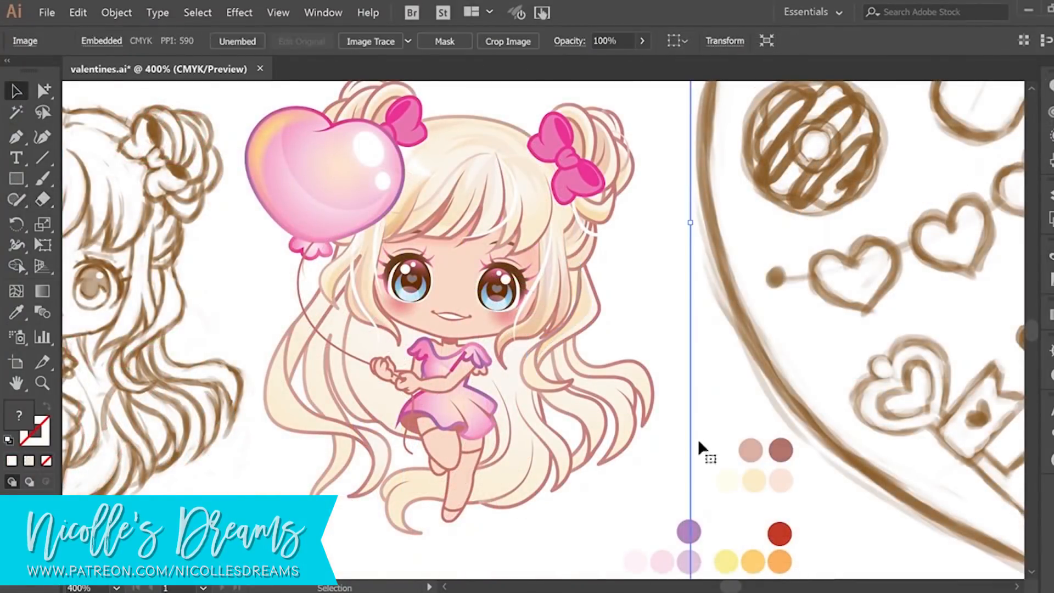
# Lock the selected sketch image, select the hair strand beneath the balloon, and show the Actions panel
pyautogui.click(116, 12)
pyautogui.moveTo(118, 86)
pyautogui.click(291, 86)
pyautogui.click(304, 335)
pyautogui.click(78, 13)
pyautogui.moveTo(323, 13)
pyautogui.click(424, 132)
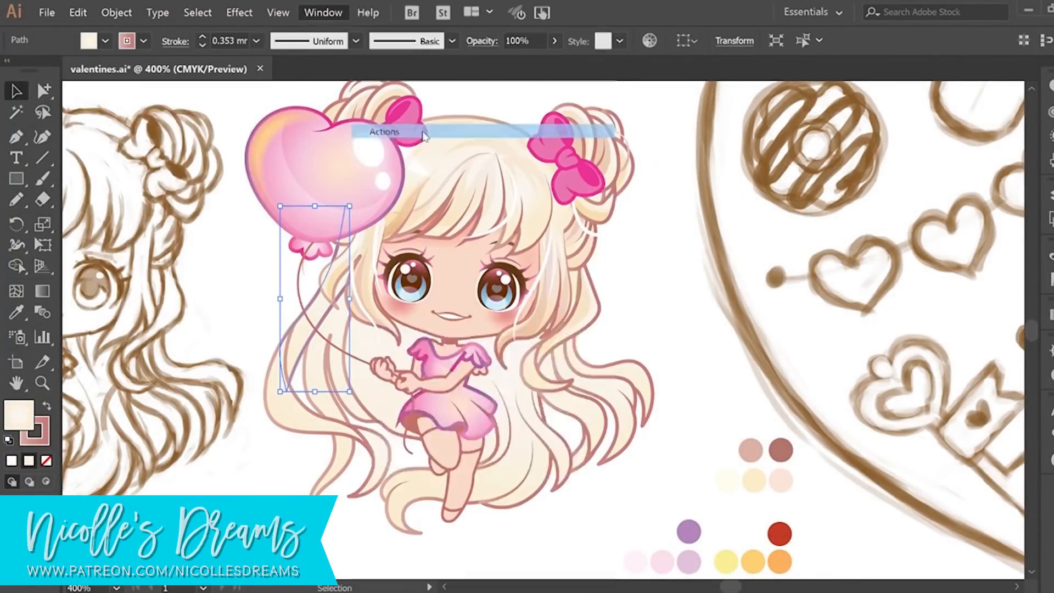
# Create an action named "copy in front" that records Copy and Paste in Front
pyautogui.moveTo(827, 276); pyautogui.dragTo(827, 536)
pyautogui.scroll(-2, 768, 451)
pyautogui.click(775, 523)
pyautogui.write('copy in front')
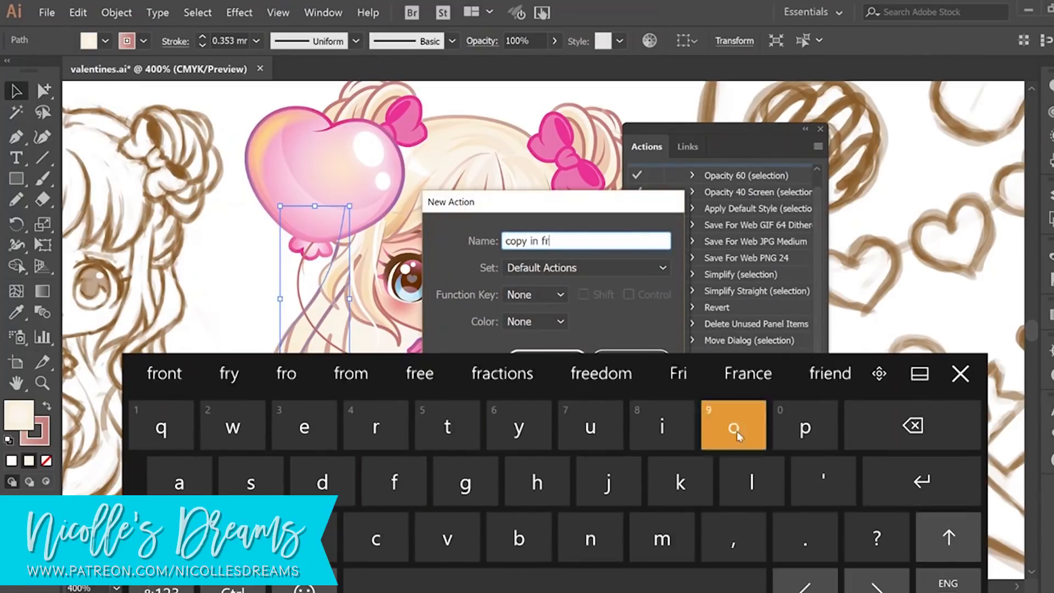
pyautogui.press('Return')
pyautogui.click(78, 13)
pyautogui.click(100, 76)
pyautogui.click(78, 13)
pyautogui.click(122, 103)
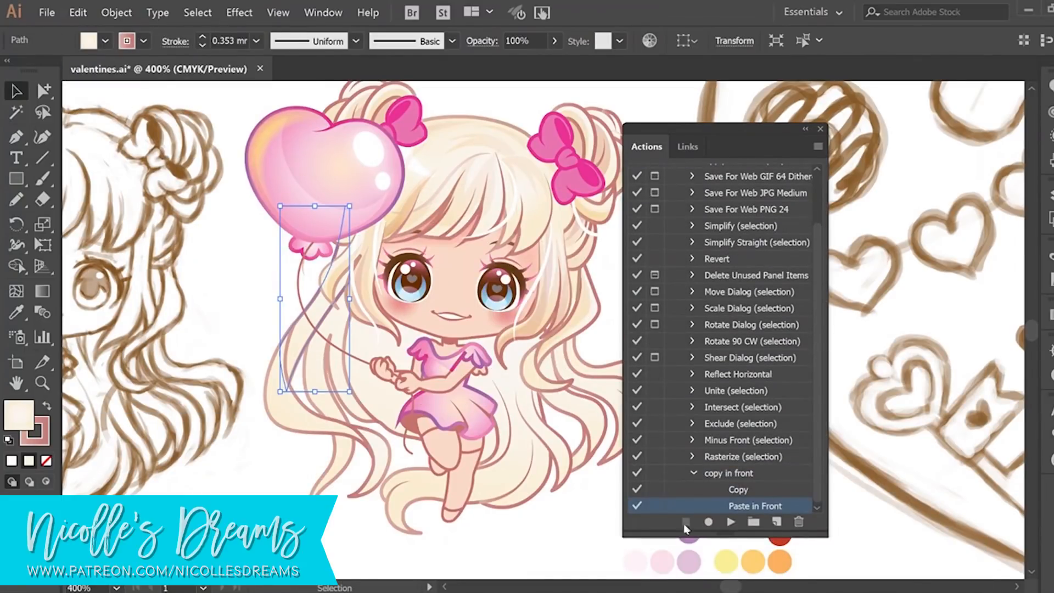
# Shrink the Actions panel and move it over the empty upper part of the sketch, clear of the colored girl
pyautogui.moveTo(827, 536); pyautogui.dragTo(827, 276)
pyautogui.moveTo(817, 193); pyautogui.dragTo(817, 236)
pyautogui.moveTo(769, 130); pyautogui.dragTo(209, 89)
# Apply the right bun's sampled shading to the strand copy beneath the balloon, then erase its excess and adjust its edge
pyautogui.press('space')
pyautogui.moveTo(494, 263); pyautogui.dragTo(612, 282)
pyautogui.press('i')
pyautogui.click(722, 232)
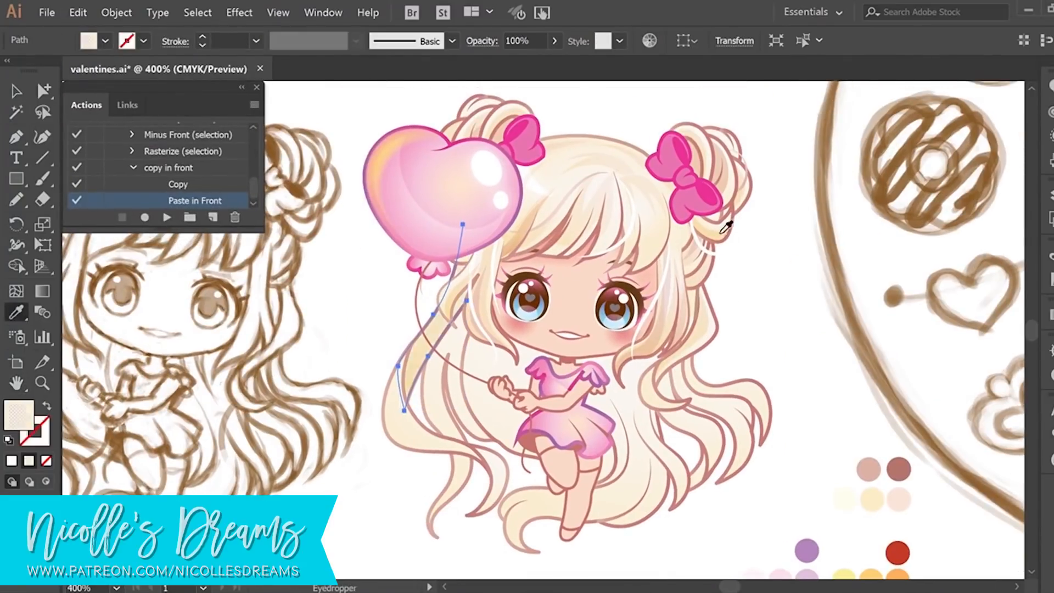
pyautogui.hotkey('shift', 'e')
pyautogui.moveTo(463, 222); pyautogui.dragTo(428, 324)
pyautogui.press('a')
pyautogui.click(443, 307)
pyautogui.click(372, 501)
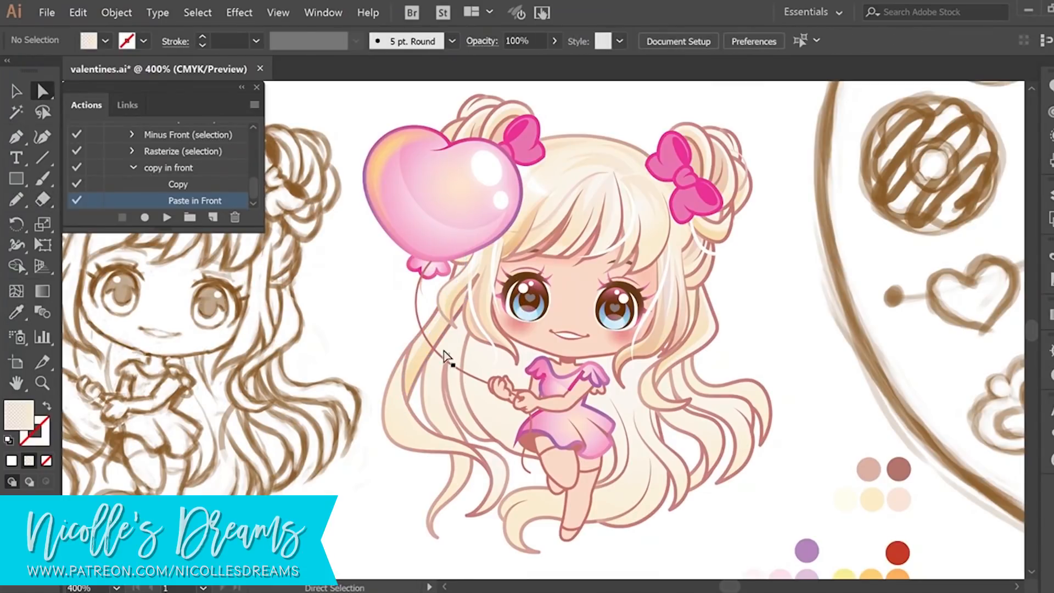
# Duplicate the outer lower-left hair lock with the "copy in front" action, apply the hair shading, and erase the excess
pyautogui.click(451, 449)
pyautogui.click(170, 168)
pyautogui.click(167, 218)
pyautogui.press('i')
pyautogui.hotkey('shift', 'e')
pyautogui.moveTo(422, 355); pyautogui.dragTo(456, 442)
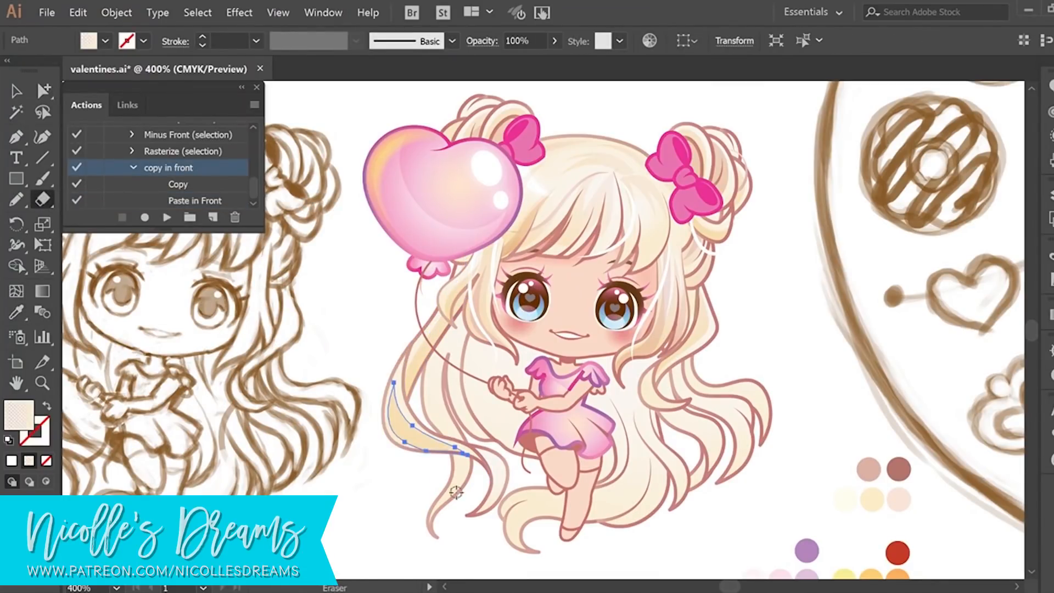
pyautogui.press('v')
pyautogui.click(411, 520)
# Duplicate the neighbouring inner lock on the girl's lower left in front, apply the sampled hair shading, and trim the copy
pyautogui.click(462, 480)
pyautogui.click(167, 218)
pyautogui.press('i')
pyautogui.click(419, 364)
pyautogui.hotkey('shift', 'e')
pyautogui.moveTo(463, 251); pyautogui.dragTo(426, 419)
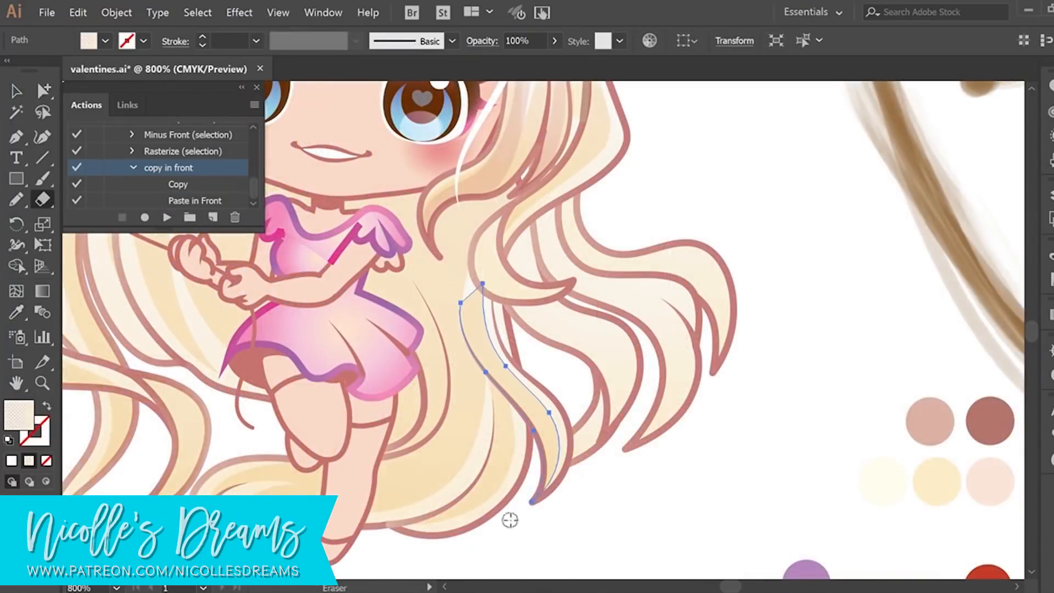
# Trim the shading shape on the long hair lock right of the dress and select its upper edge for reshaping
pyautogui.moveTo(494, 401); pyautogui.dragTo(495, 402)
pyautogui.press('a')
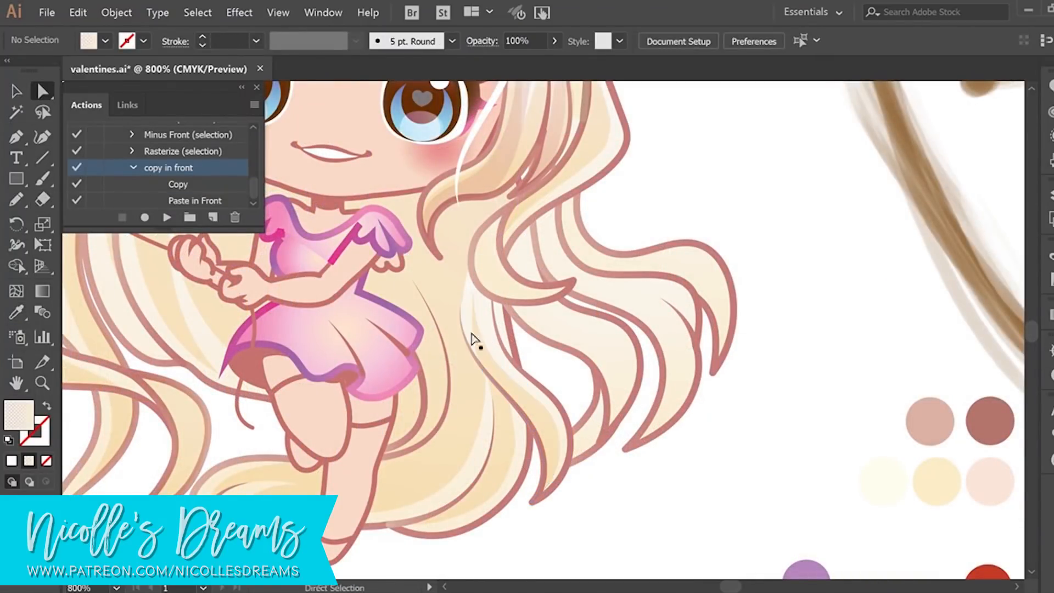
pyautogui.click(466, 295)
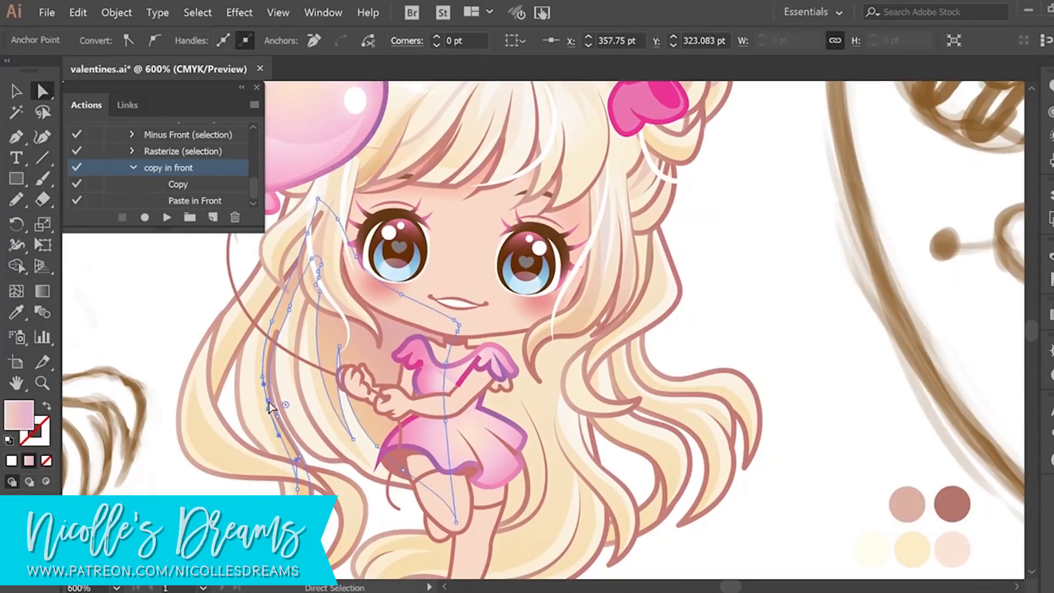
# Give the curved highlight line beside the girl's hands a white stroke at 65% opacity
pyautogui.click(322, 372)
pyautogui.click(306, 281)
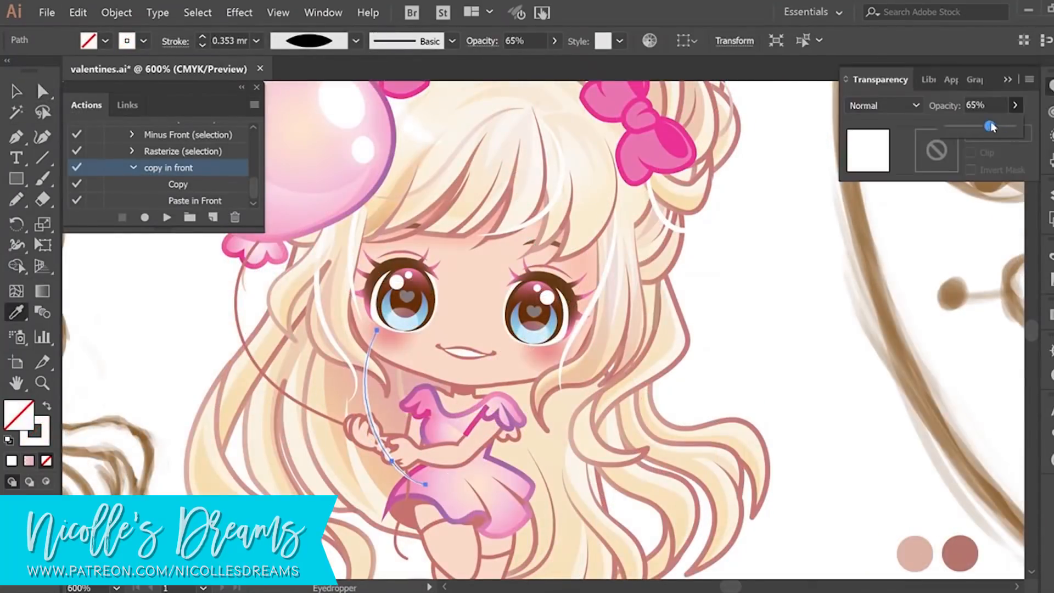
pyautogui.click(369, 384)
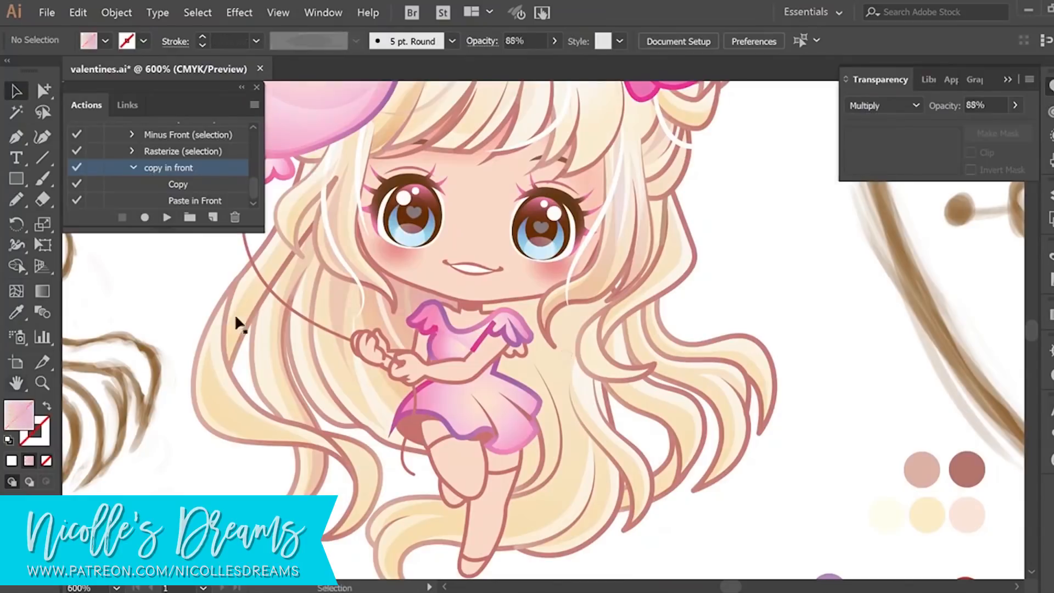
# Apply the sampled peach-to-pink gradient to the strand shading beneath the balloon at 51% opacity
pyautogui.click(236, 318)
pyautogui.press('i')
pyautogui.click(425, 291)
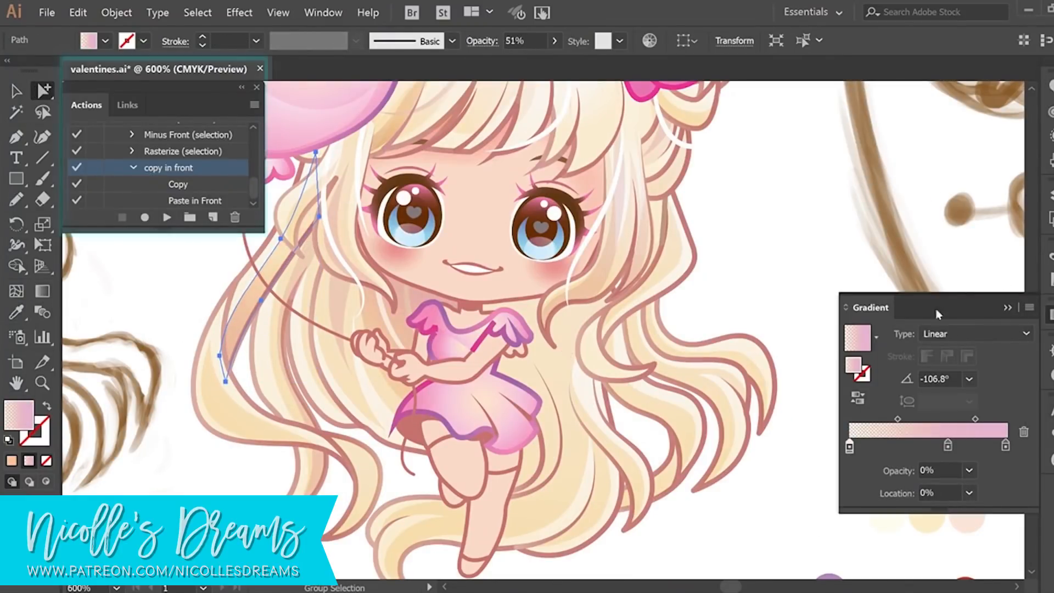
pyautogui.click(800, 513)
# Apply shading sampled from the strand above to the outer lower-left lock's shape and erase its excess
pyautogui.click(242, 418)
pyautogui.press('i')
pyautogui.click(257, 295)
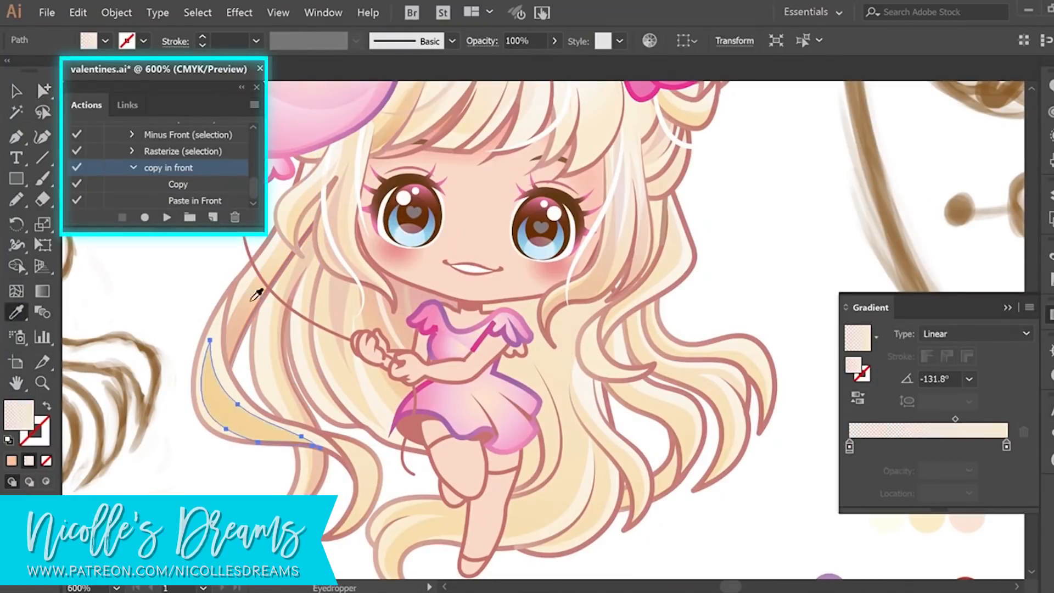
pyautogui.click(252, 300)
pyautogui.hotkey('shift', 'e')
pyautogui.moveTo(209, 357); pyautogui.dragTo(312, 443)
pyautogui.press('v')
pyautogui.hotkey('ctrl', 'shift', 'a')
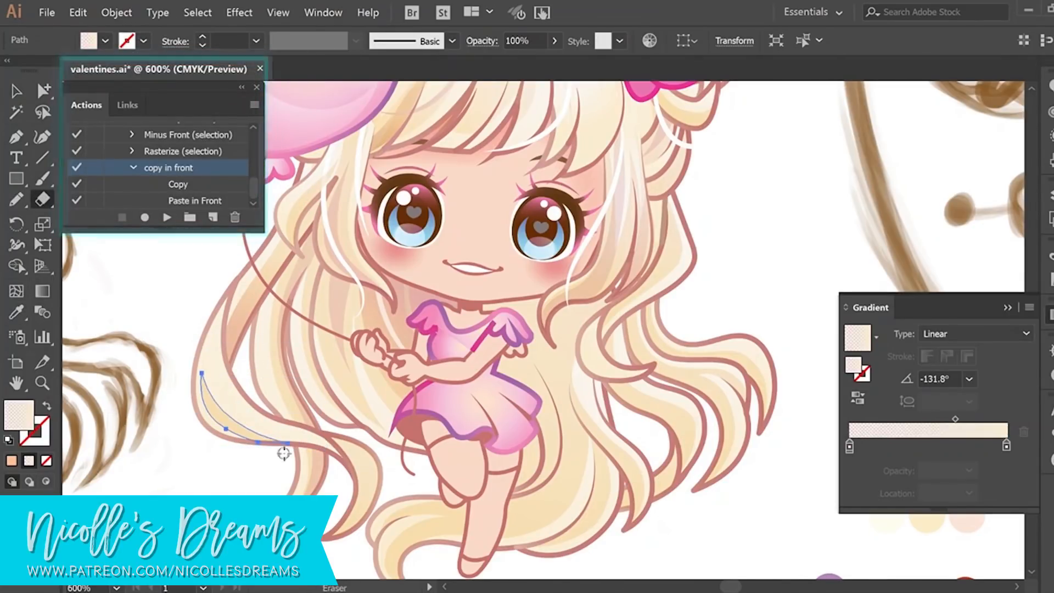
# Adjust the anchor points of the outer lower-left lock's shading and of the strand shading above it
pyautogui.press('a')
pyautogui.moveTo(225, 429); pyautogui.dragTo(226, 437)
pyautogui.hotkey('ctrl', 'shift', 'a')
pyautogui.click(233, 346)
pyautogui.click(224, 365)
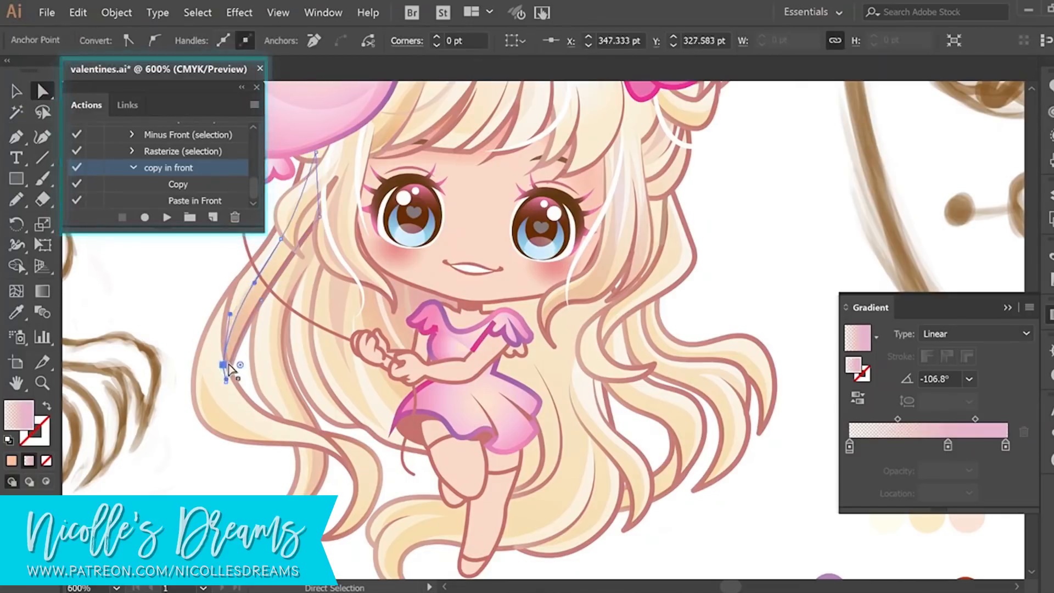
pyautogui.click(226, 367)
pyautogui.hotkey('ctrl', 'shift', 'a')
# Apply sampled hair shading to the shape on the bangs beside the balloon and reshape its lower anchor points
pyautogui.moveTo(624, 304); pyautogui.dragTo(588, 427)
pyautogui.keyDown('alt'); pyautogui.click(380, 233); pyautogui.keyUp('alt')
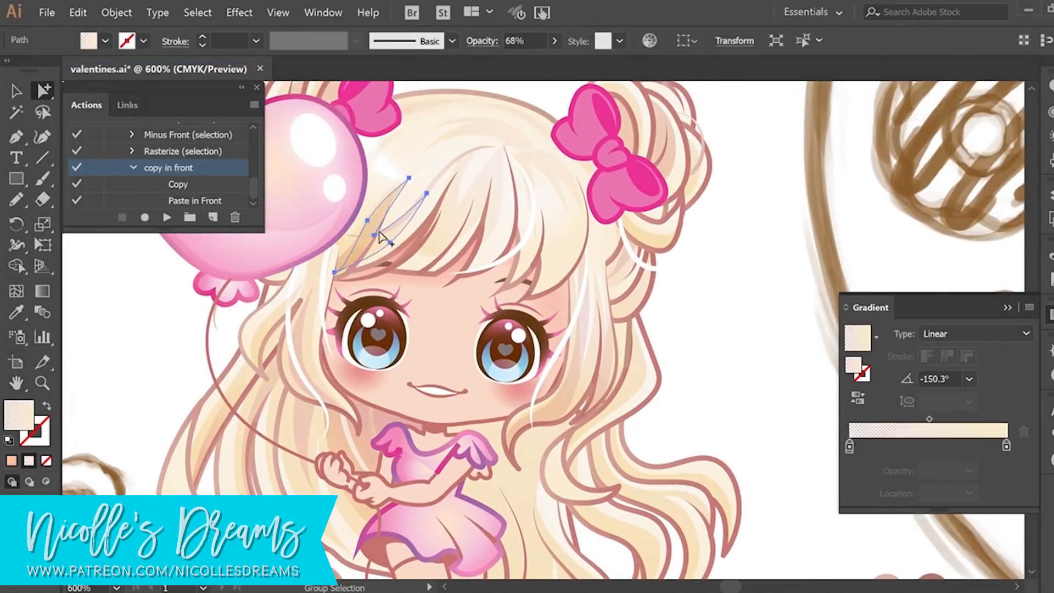
pyautogui.press('i')
pyautogui.click(303, 413)
pyautogui.press('a')
pyautogui.moveTo(334, 272); pyautogui.dragTo(336, 276)
pyautogui.click(387, 254)
pyautogui.click(753, 355)
pyautogui.click(358, 260)
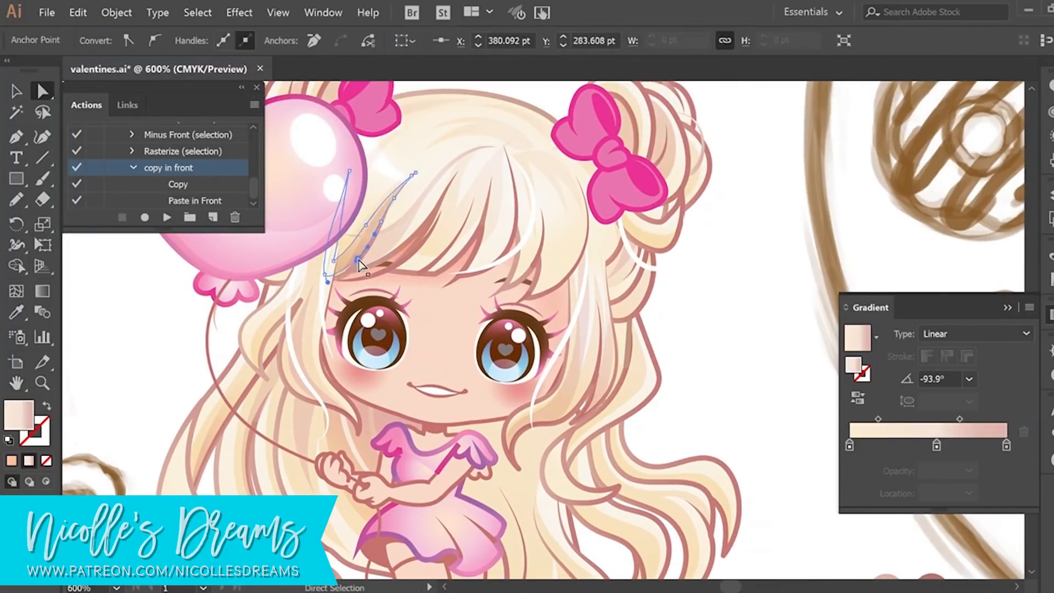
pyautogui.click(462, 249)
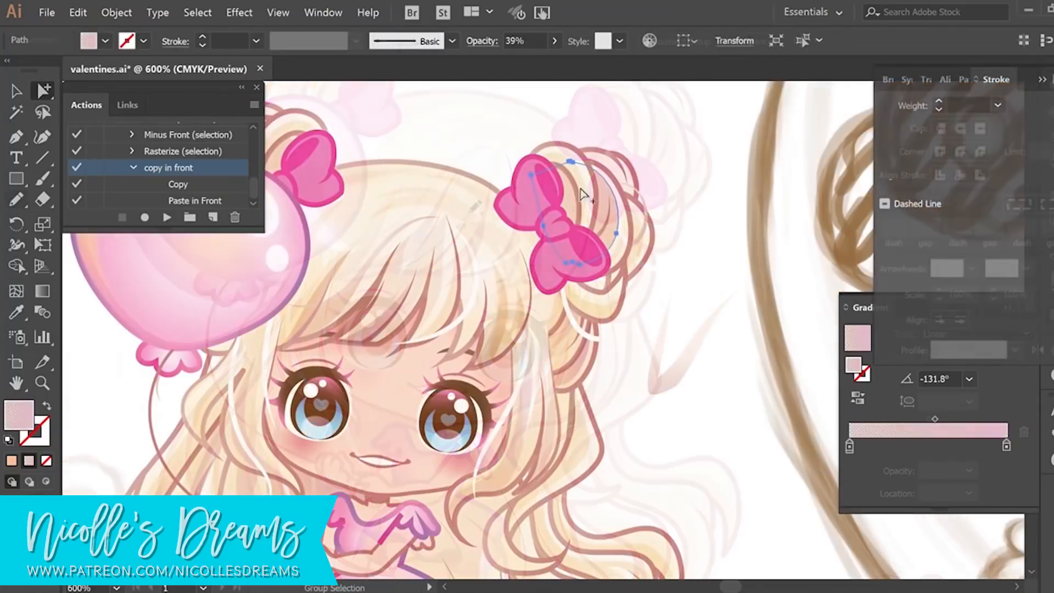
# Apply the sampled peach-to-pink gradient to the right bun's shading behind the bow and erase the excess
pyautogui.press('i')
pyautogui.click(328, 485)
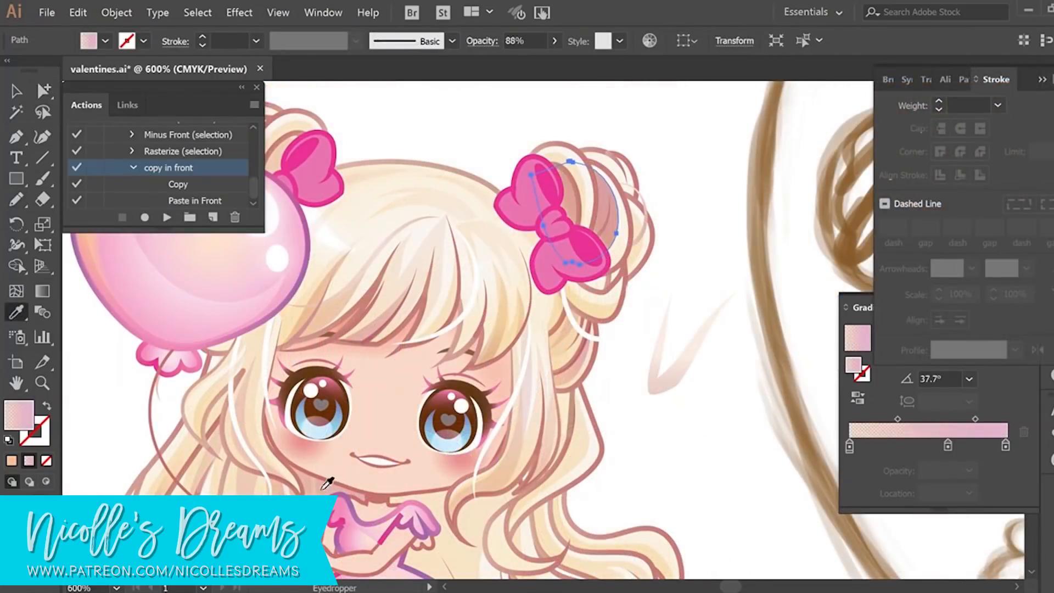
pyautogui.hotkey('shift', 'e')
pyautogui.moveTo(566, 164); pyautogui.dragTo(577, 269)
pyautogui.click(687, 519)
# Duplicate the right bun's upper outer strand in front, apply the sampled peach-to-pink shading, and trim the copy
pyautogui.press('a')
pyautogui.click(610, 181)
pyautogui.click(167, 217)
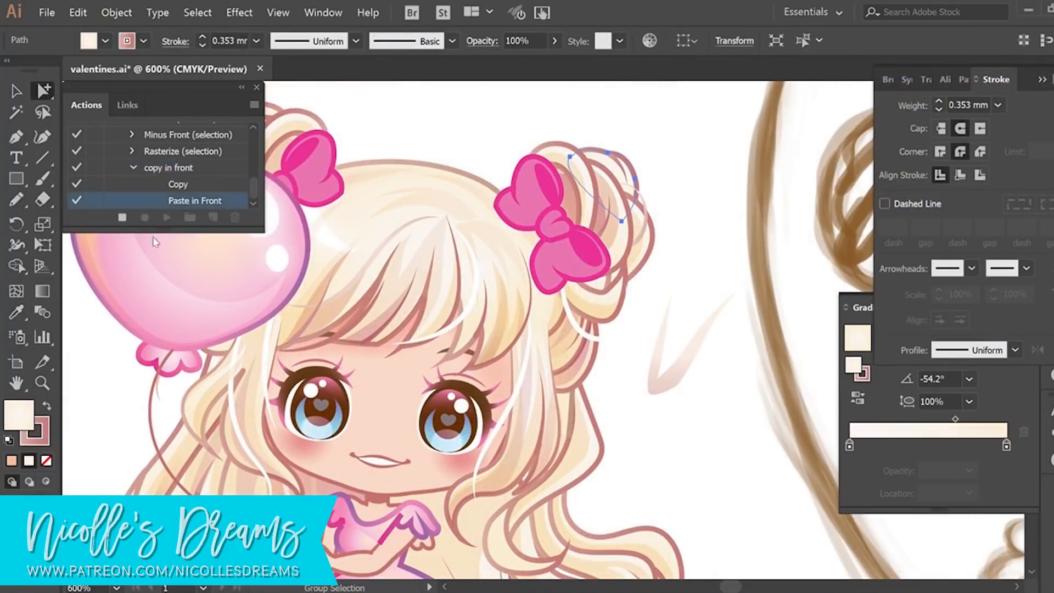
pyautogui.click(17, 312)
pyautogui.click(606, 305)
pyautogui.click(575, 365)
pyautogui.click(42, 199)
pyautogui.moveTo(565, 159); pyautogui.dragTo(631, 208)
pyautogui.click(16, 312)
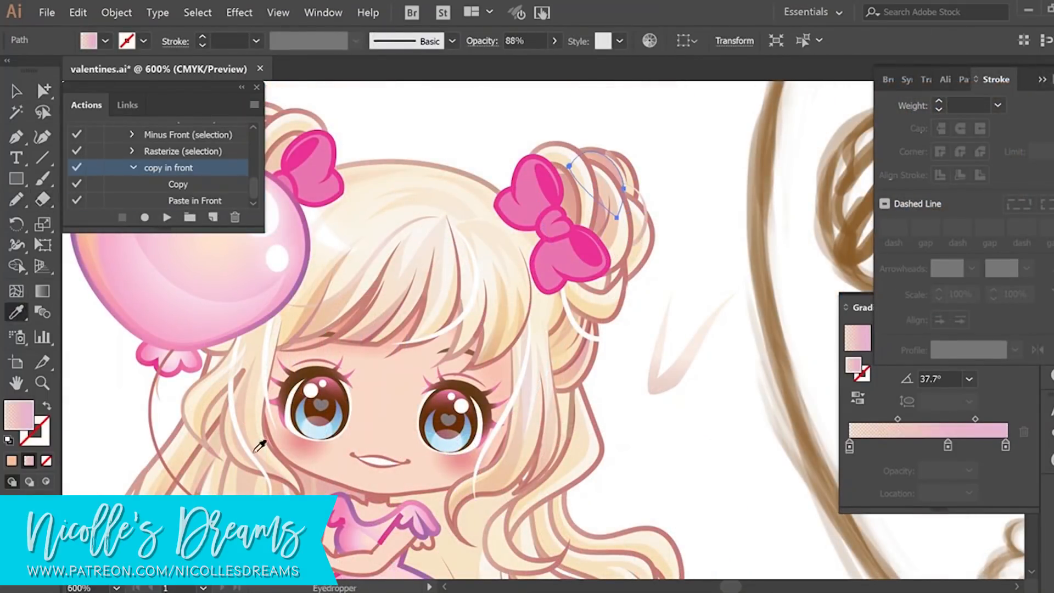
# Apply the sampled peach-to-pink shading to the shape on the right bun's lowest strand below the bow
pyautogui.press('v')
pyautogui.click(599, 291)
pyautogui.click(286, 324)
pyautogui.click(153, 241)
pyautogui.press('v')
pyautogui.click(658, 422)
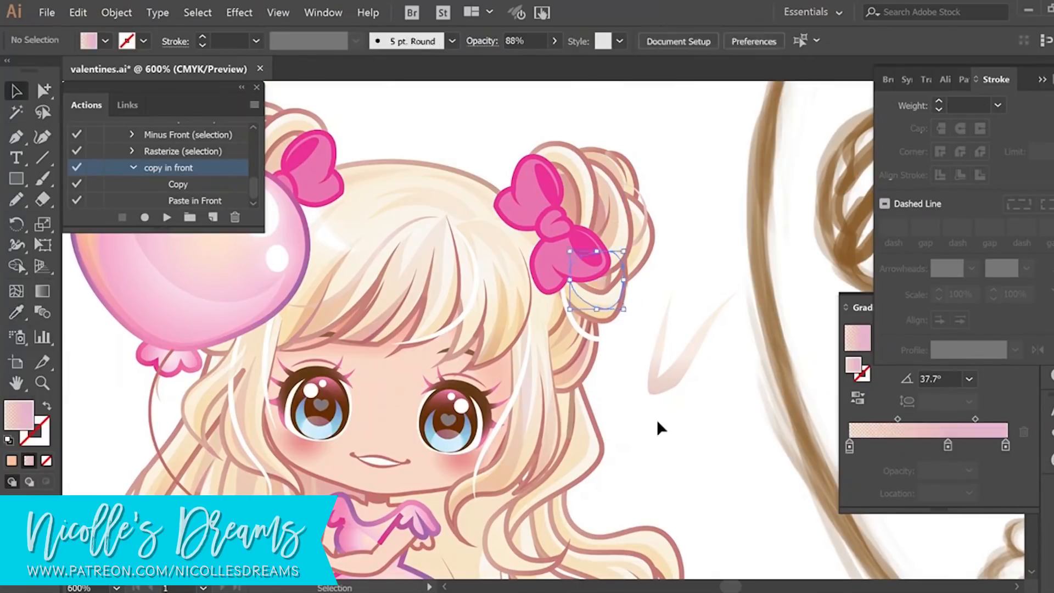
# Apply the sampled peach-to-pink shading to the large back-hair shape behind the dress
pyautogui.click(17, 383)
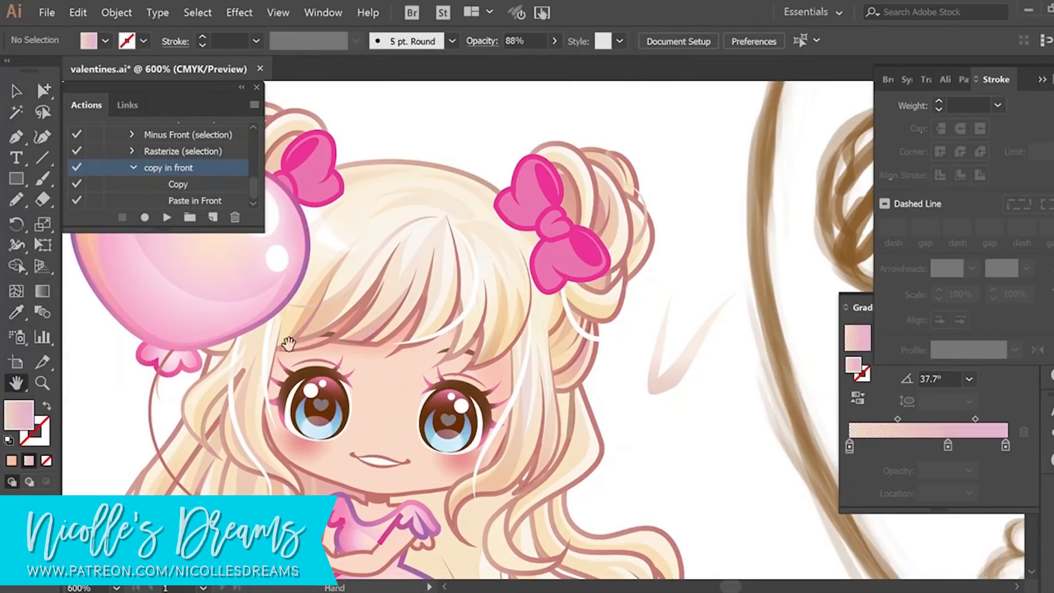
pyautogui.moveTo(287, 348); pyautogui.dragTo(268, 132)
pyautogui.click(43, 91)
pyautogui.click(467, 417)
pyautogui.click(16, 312)
pyautogui.click(309, 262)
pyautogui.click(297, 274)
# Redirect the back-hair shading gradient diagonally from the hair below the skirt toward the neckline and cut away the excess
pyautogui.click(42, 291)
pyautogui.moveTo(426, 463); pyautogui.dragTo(332, 308)
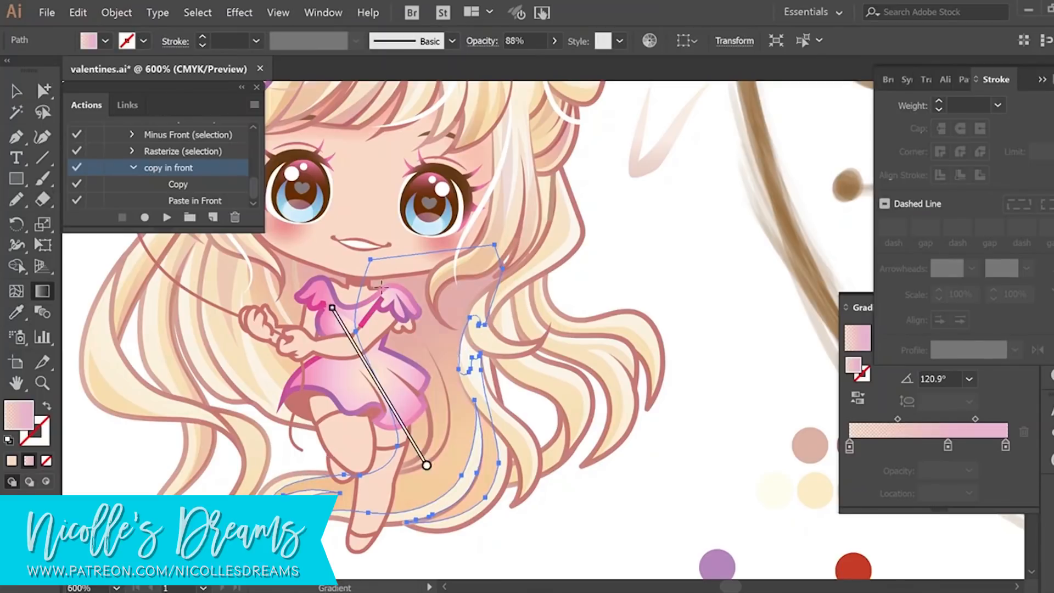
pyautogui.moveTo(404, 421); pyautogui.dragTo(325, 324)
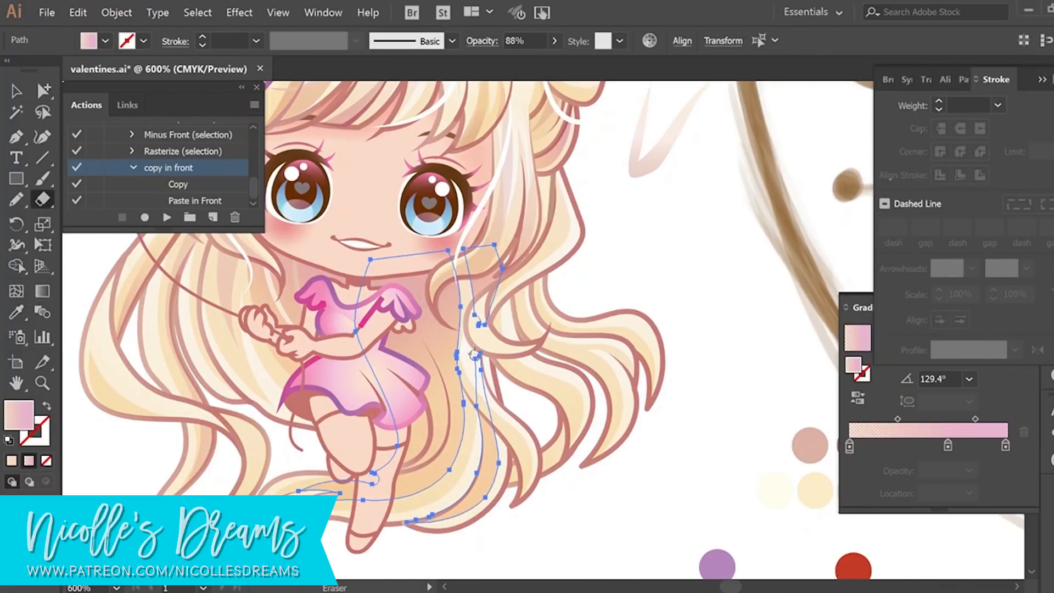
pyautogui.click(17, 90)
pyautogui.click(546, 549)
# Apply the sampled peach-to-pink shading to the short lower-right lock and angle its gradient along the lock
pyautogui.moveTo(548, 555); pyautogui.dragTo(576, 561)
pyautogui.click(589, 458)
pyautogui.click(16, 312)
pyautogui.click(473, 335)
pyautogui.click(43, 291)
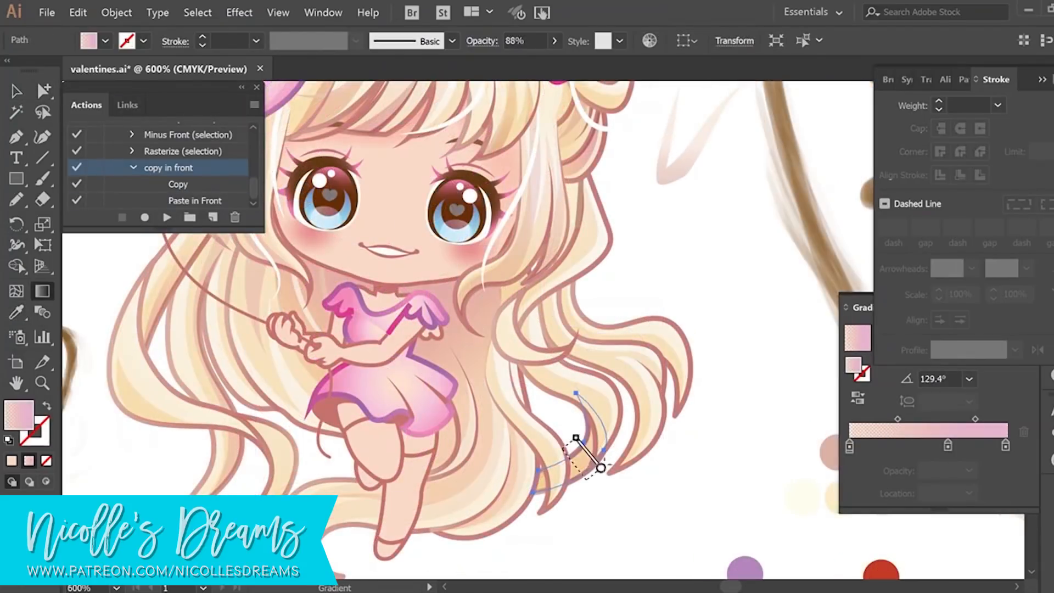
pyautogui.moveTo(541, 497); pyautogui.dragTo(598, 442)
pyautogui.click(17, 91)
pyautogui.click(598, 535)
# Apply the sampled shading to the wavy strand right of the dress, then trim the shape and adjust its anchor points
pyautogui.click(592, 415)
pyautogui.click(16, 312)
pyautogui.click(593, 455)
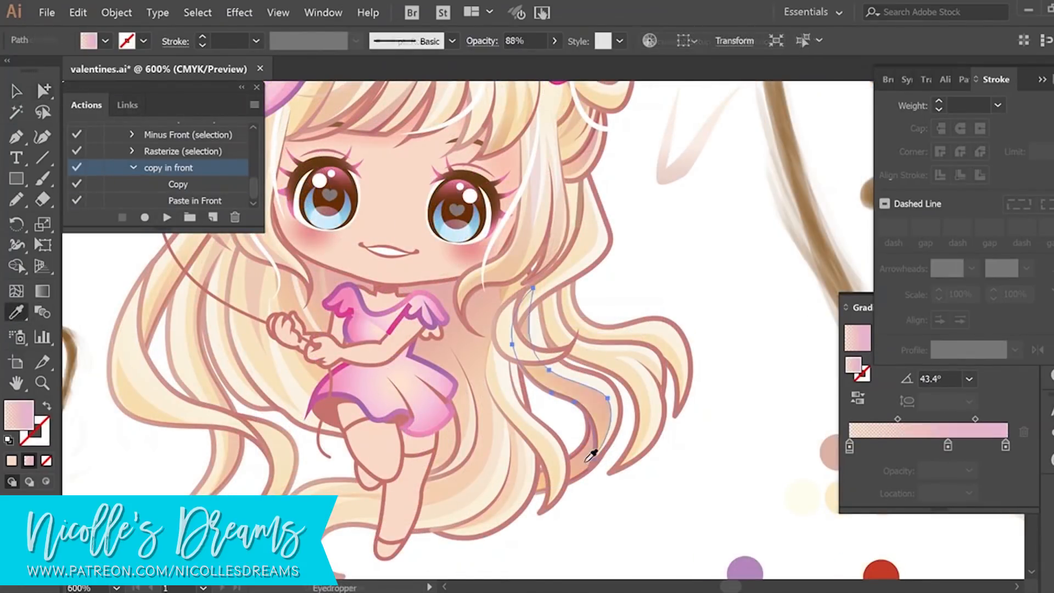
pyautogui.click(43, 200)
pyautogui.moveTo(544, 360); pyautogui.dragTo(611, 436)
pyautogui.click(557, 368)
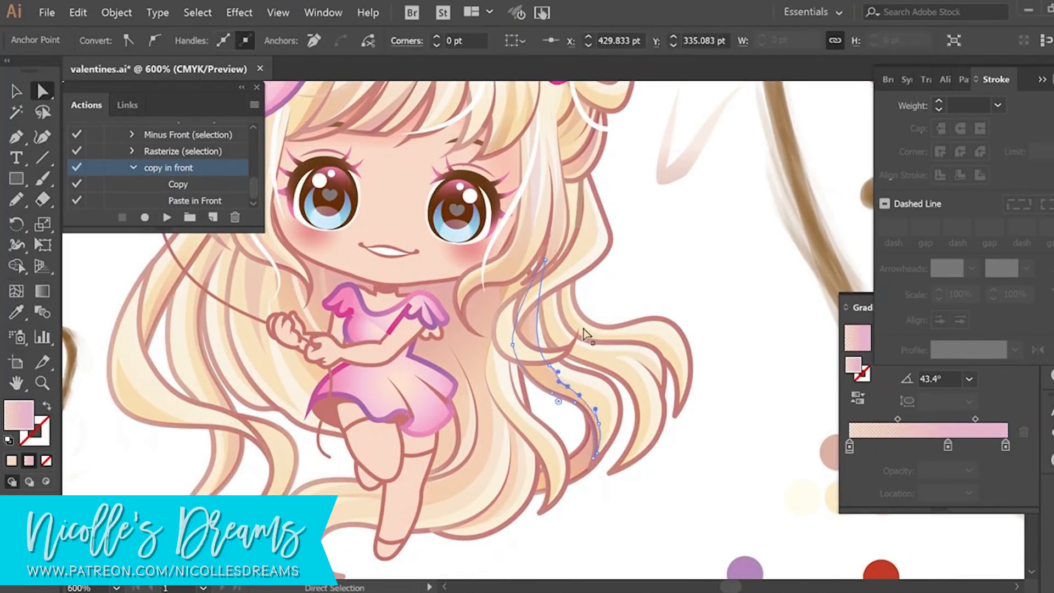
pyautogui.hotkey('ctrl', 'shift', 'a')
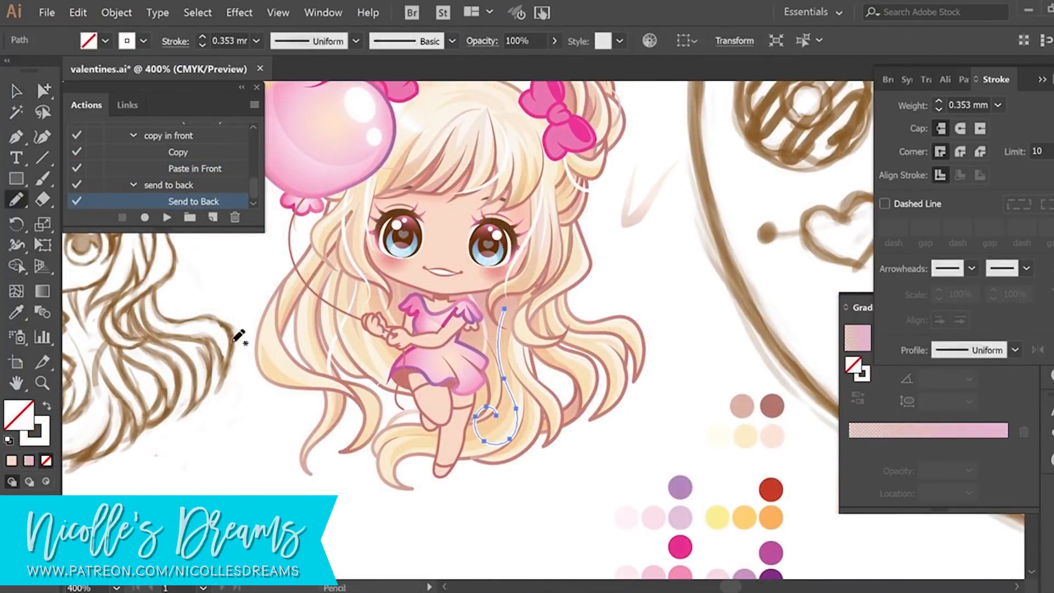
# Draw a curved white highlight line in the back hair beside the legs with the Pencil tool
pyautogui.moveTo(475, 409); pyautogui.dragTo(554, 431)
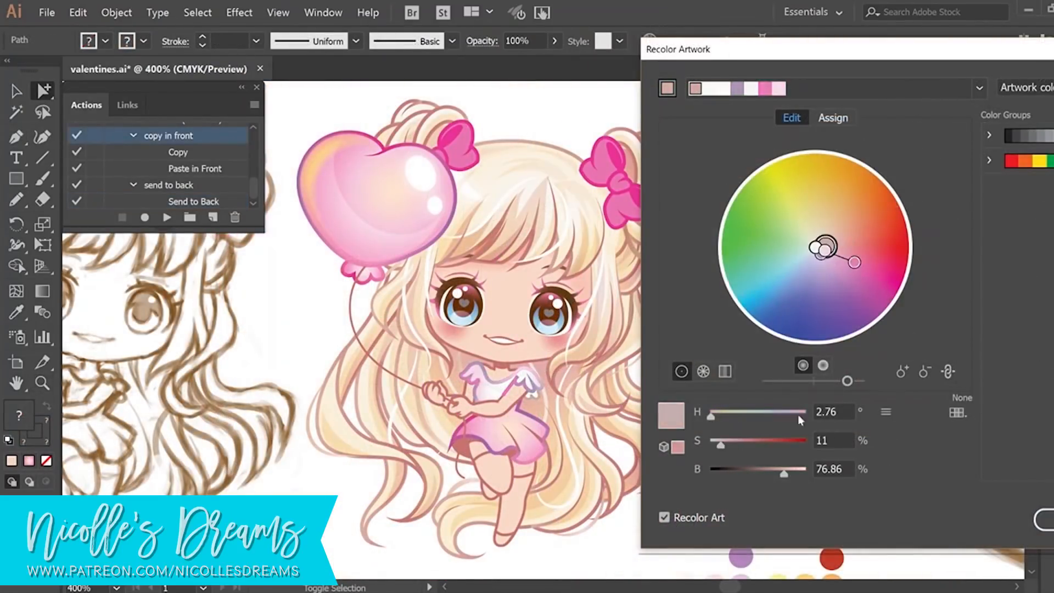
# Recolor the bodice artwork with hue 321°, brightness 100% and a reduced saturation
pyautogui.click(796, 415)
pyautogui.moveTo(784, 472); pyautogui.dragTo(809, 476)
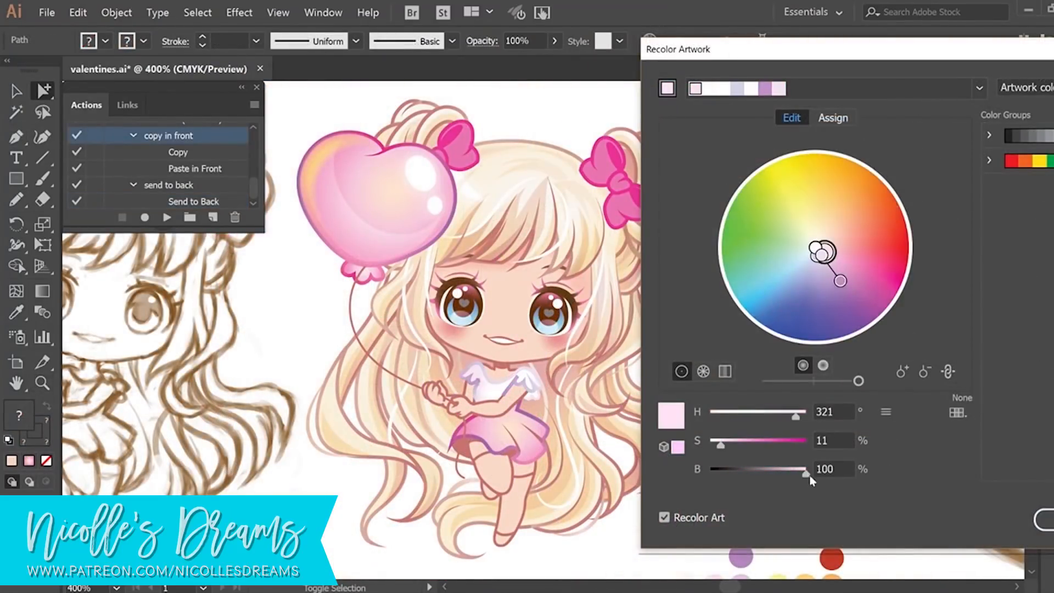
pyautogui.moveTo(721, 444); pyautogui.dragTo(715, 444)
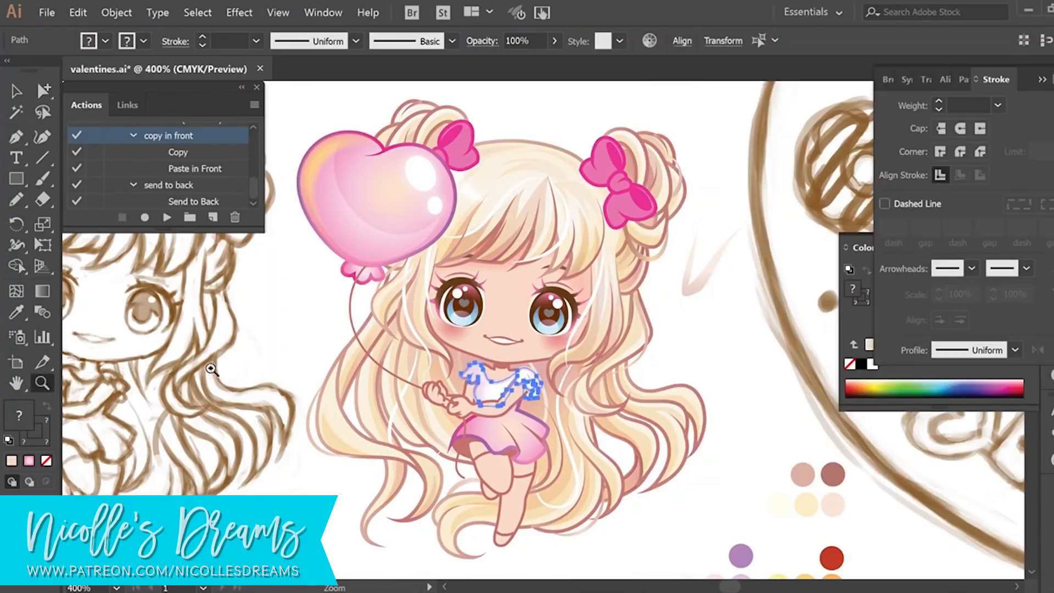
# Draw a small heart on the center of the bodice and fill it with pink sampled from the skirt, without a stroke
pyautogui.scroll(5, 530, 330)
pyautogui.moveTo(426, 331); pyautogui.dragTo(426, 332)
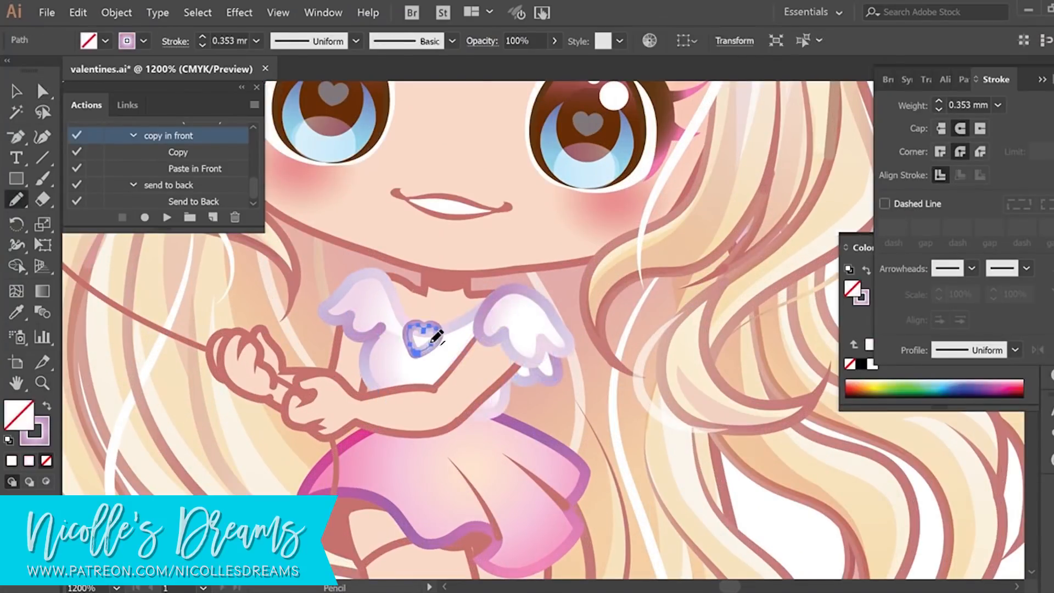
pyautogui.press('i')
pyautogui.click(527, 466)
pyautogui.click(47, 406)
pyautogui.click(42, 441)
pyautogui.click(46, 460)
pyautogui.press('z')
pyautogui.keyDown('alt'); pyautogui.click(554, 262); pyautogui.keyUp('alt')
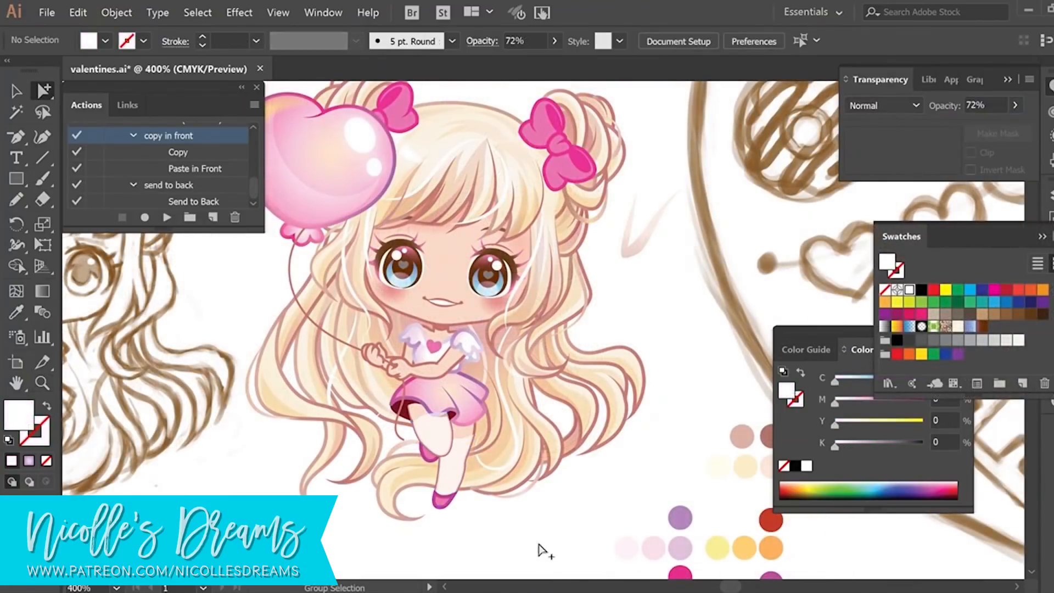
# Cut the white stocking on the girl's bent leg and paste it in front of the leg shape
pyautogui.click(569, 513)
pyautogui.click(440, 440)
pyautogui.press('z')
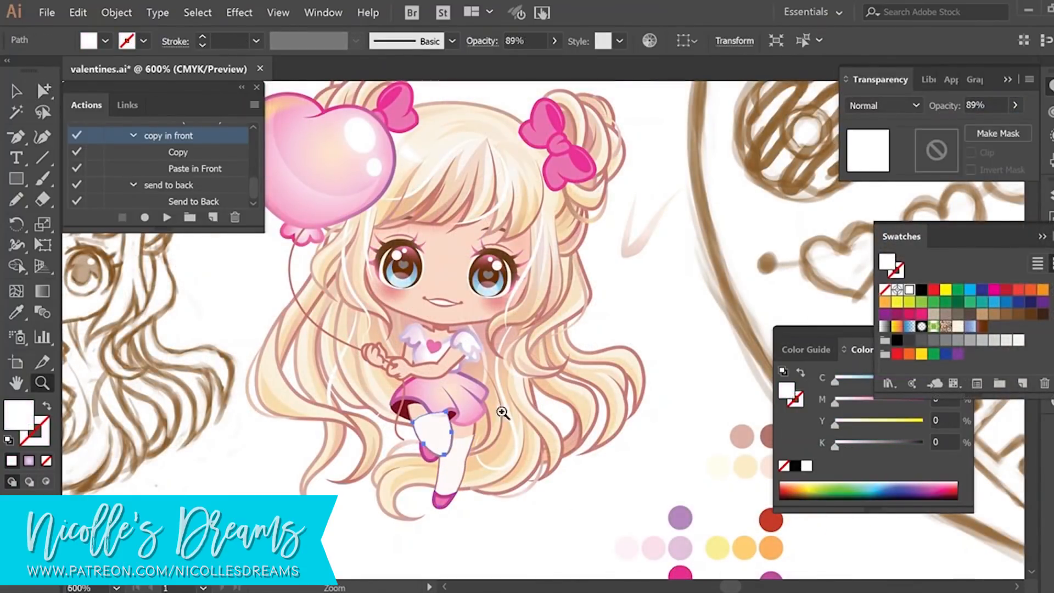
pyautogui.click(497, 411)
pyautogui.click(519, 359)
pyautogui.click(533, 358)
pyautogui.click(78, 12)
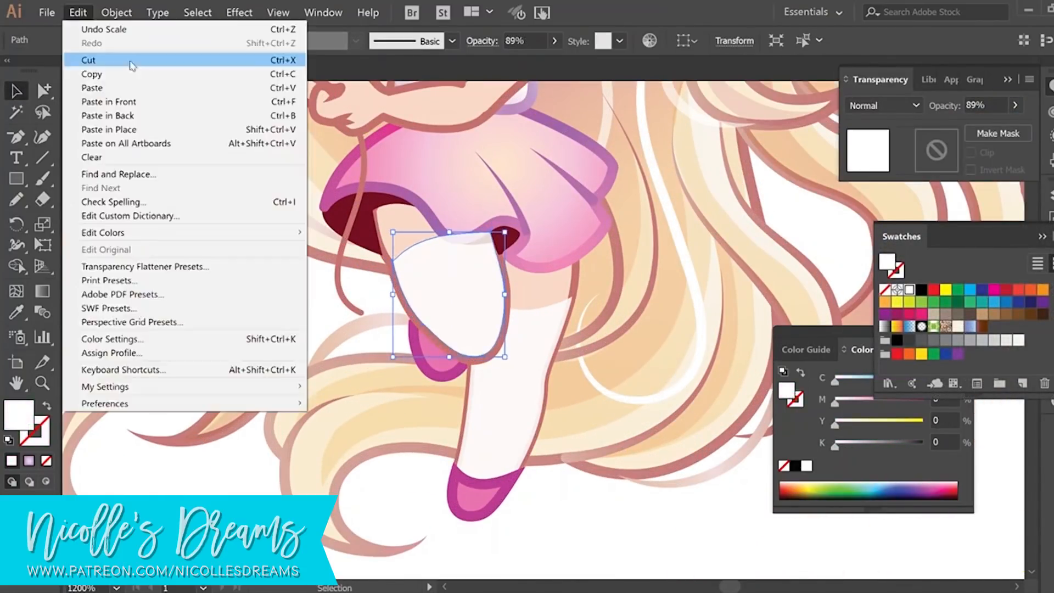
pyautogui.click(131, 61)
pyautogui.press('a')
pyautogui.click(446, 299)
pyautogui.click(117, 13)
pyautogui.click(110, 104)
# Adjust the standing leg's white stocking by scaling it and editing its upper anchor point to fit the leg
pyautogui.click(525, 390)
pyautogui.press('v')
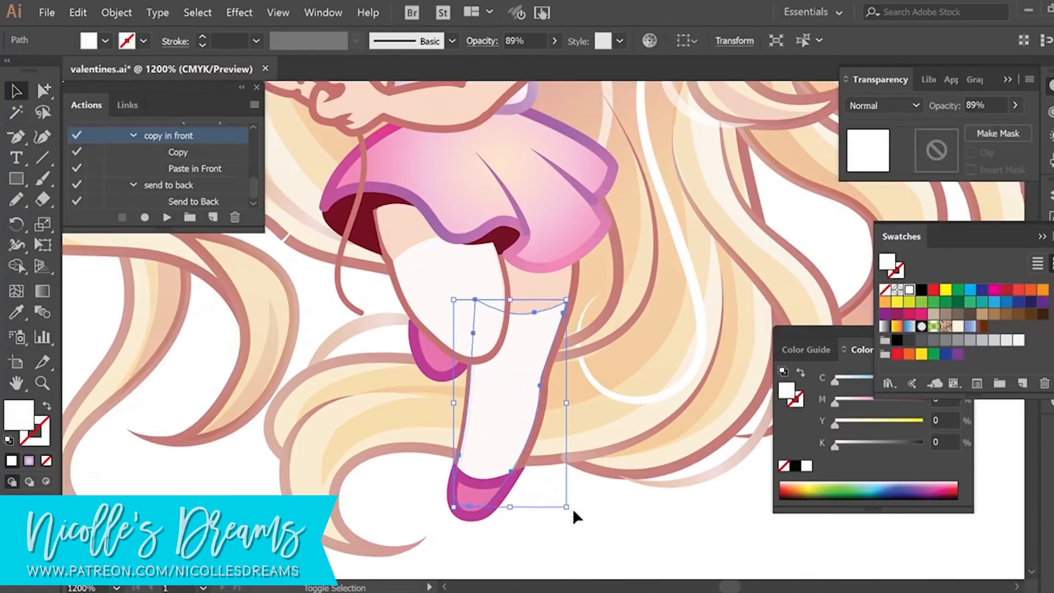
pyautogui.click(571, 503)
pyautogui.press('a')
pyautogui.click(569, 304)
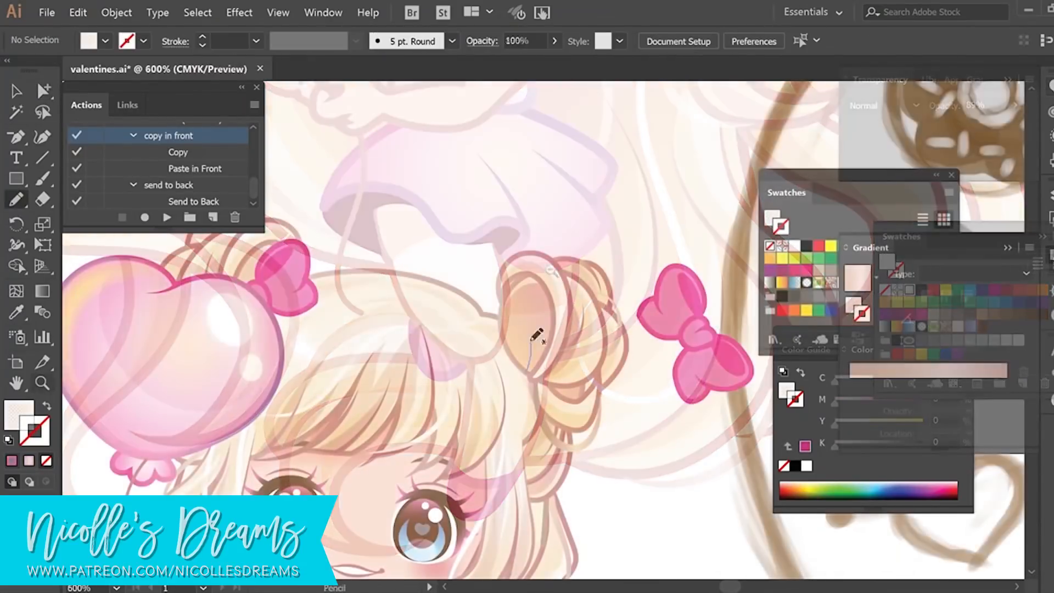
# Draw a curved strand in the hair bun right of the head with the Pencil tool and apply sampled hair colors
pyautogui.moveTo(537, 337)
pyautogui.mouseDown()
pyautogui.moveTo(544, 365)
pyautogui.moveTo(526, 374)
pyautogui.mouseUp()
pyautogui.press('i')
pyautogui.click(549, 270)
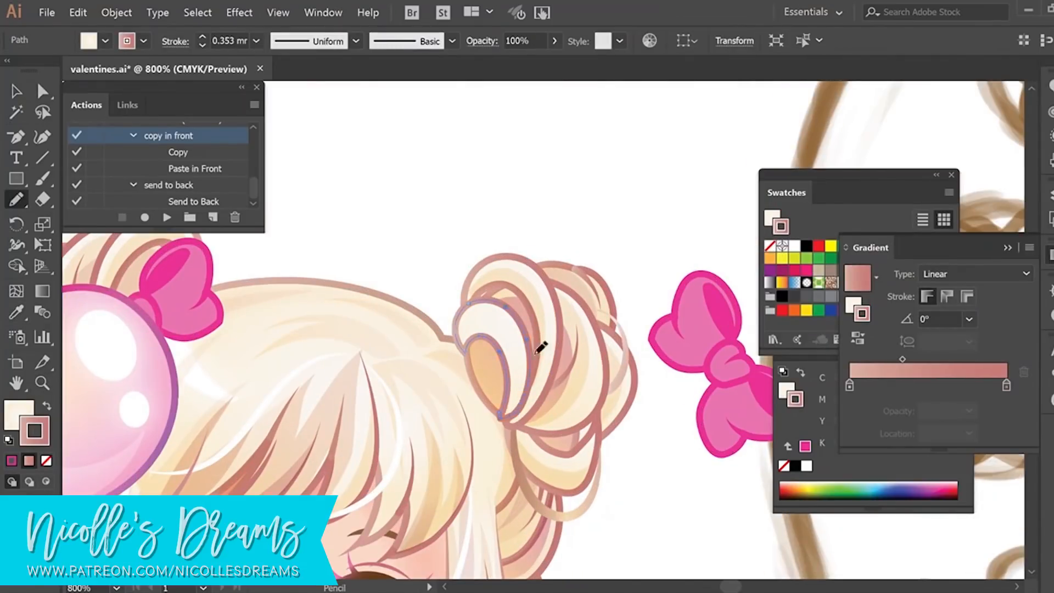
pyautogui.press('i')
# Fill the fold shape on the skirt with a sampled dusty pink shading color, without a stroke
pyautogui.press('a')
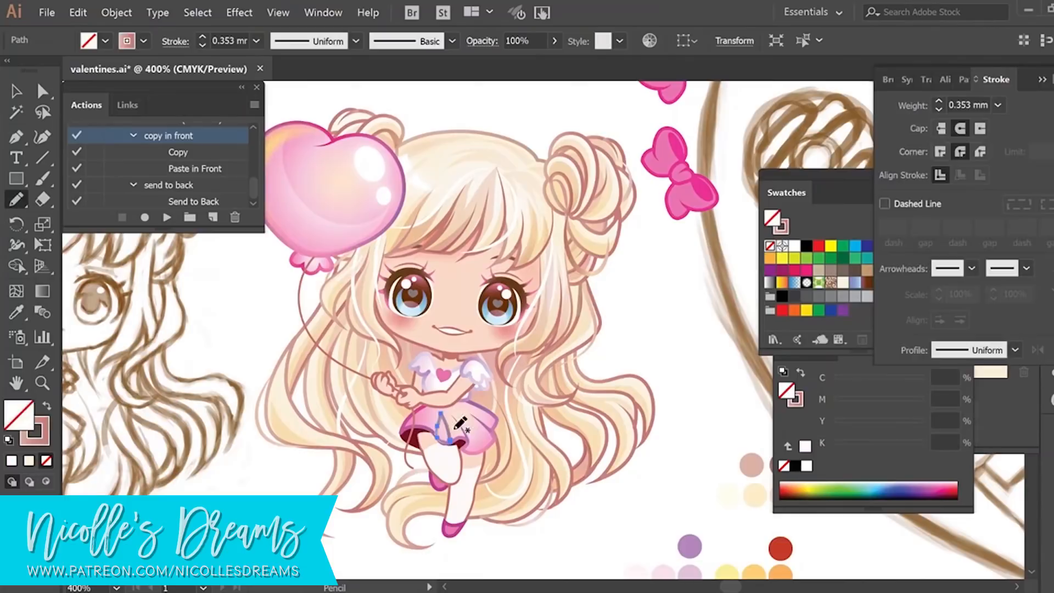
pyautogui.press('i')
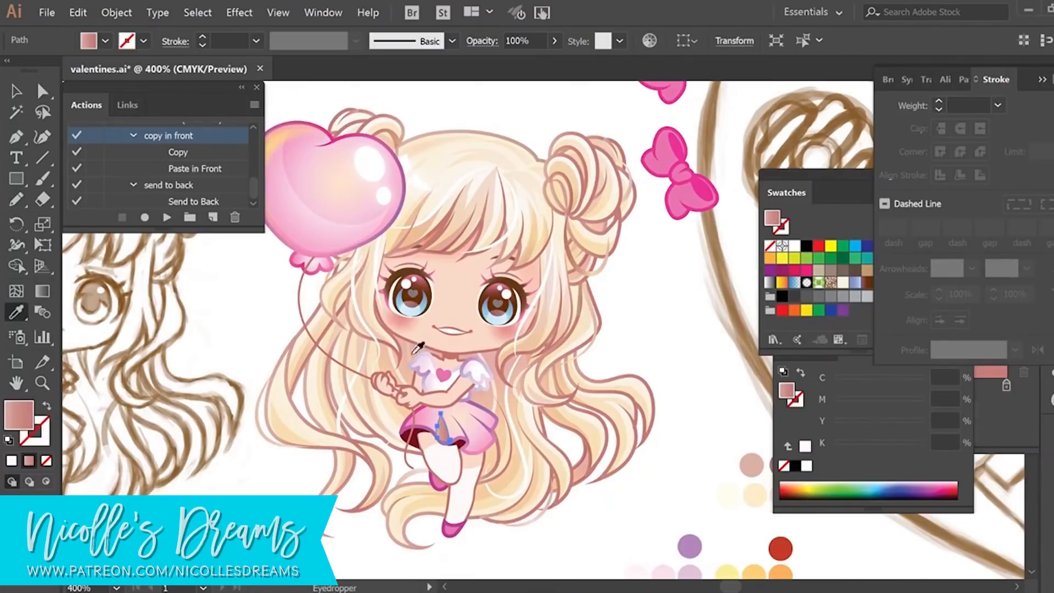
pyautogui.click(799, 434)
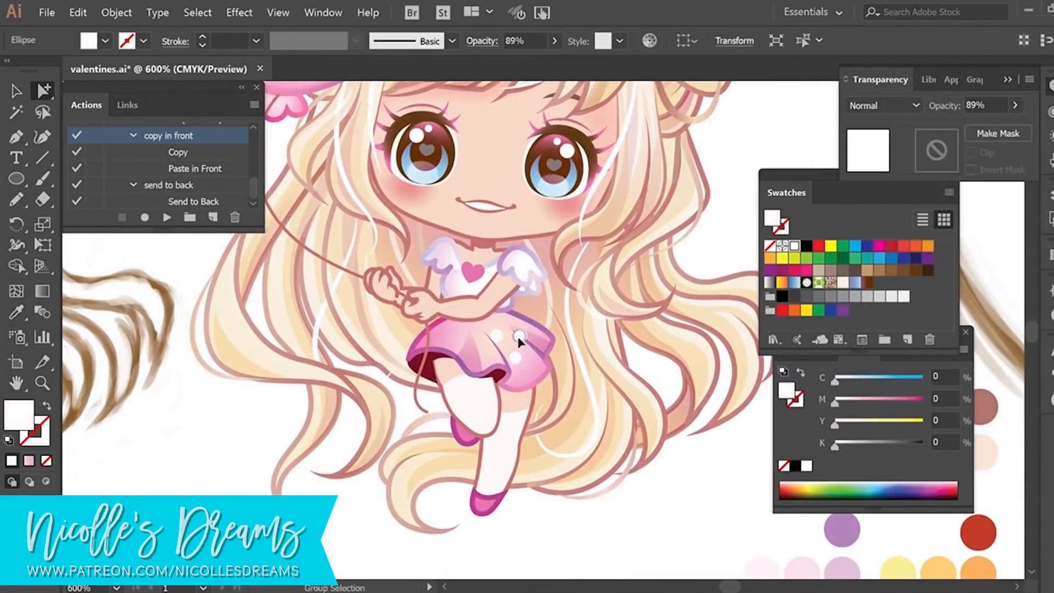
# Place copies of the white 89% opacity circle across the pink skirt as polka dots
pyautogui.click(543, 328)
pyautogui.moveTo(516, 342); pyautogui.dragTo(542, 386)
pyautogui.moveTo(465, 375); pyautogui.dragTo(455, 328)
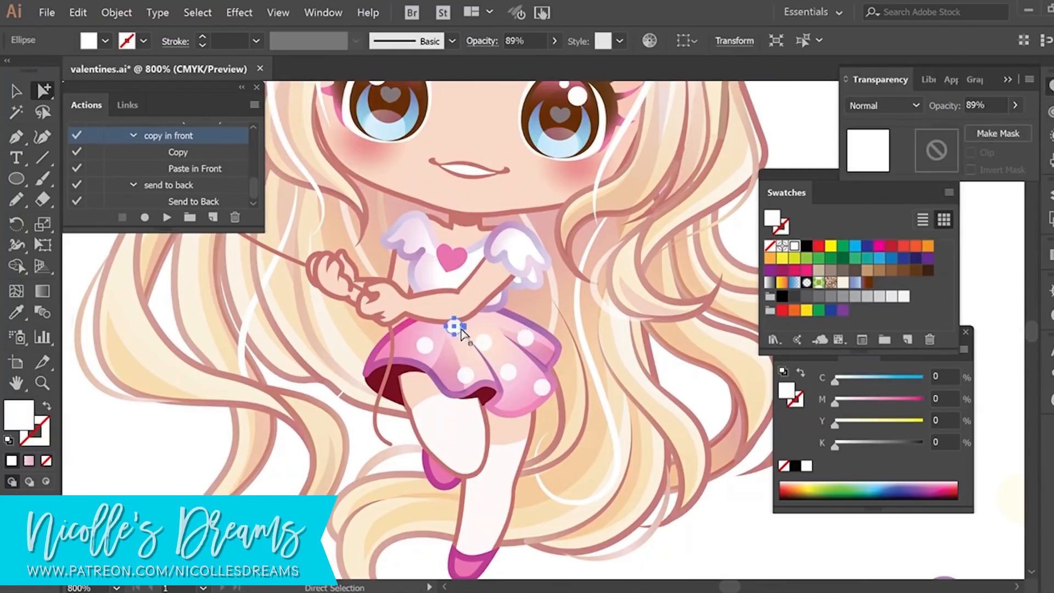
# Select the white polka dots together and fit them within the skirt artwork
pyautogui.keyDown('shift'); pyautogui.click(425, 346); pyautogui.keyUp('shift')
pyautogui.keyDown('shift'); pyautogui.click(465, 375); pyautogui.keyUp('shift')
pyautogui.keyDown('shift'); pyautogui.click(483, 342); pyautogui.keyUp('shift')
pyautogui.keyDown('shift'); pyautogui.click(508, 372); pyautogui.keyUp('shift')
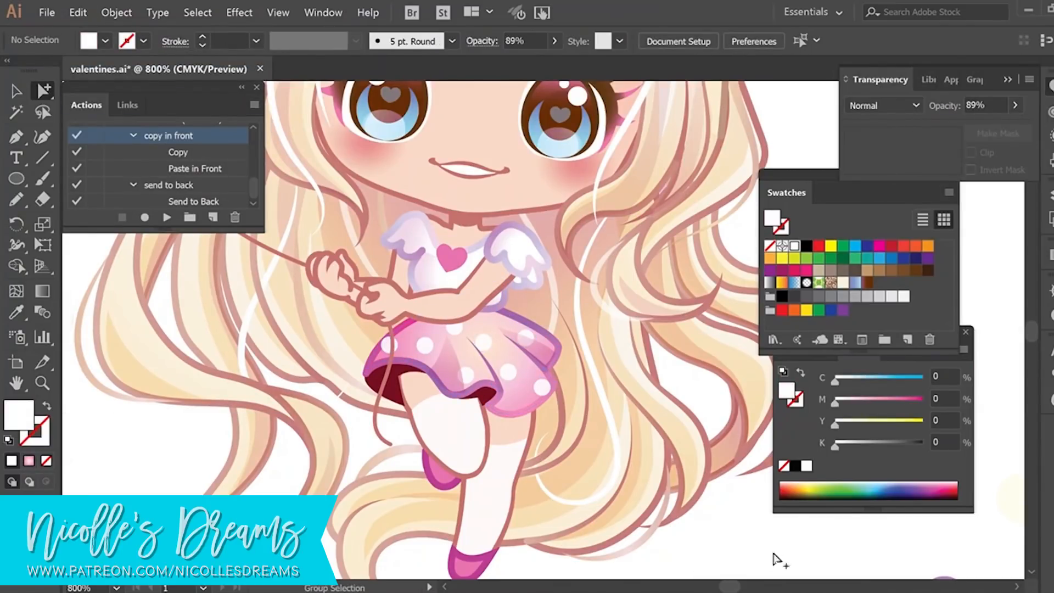
pyautogui.press('z')
pyautogui.keyDown('alt'); pyautogui.click(582, 302); pyautogui.keyUp('alt')
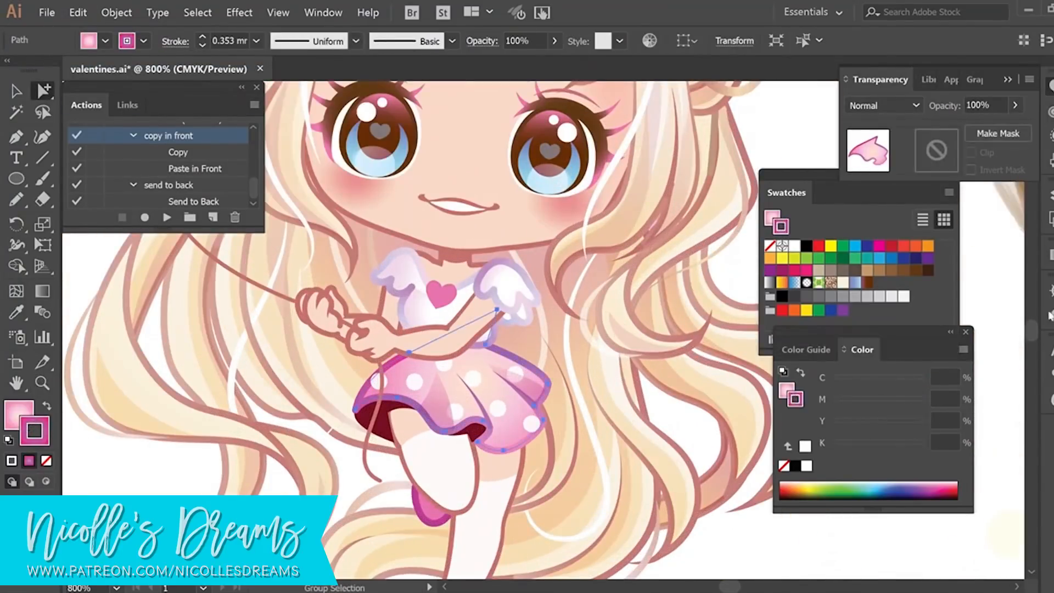
pyautogui.click(800, 542)
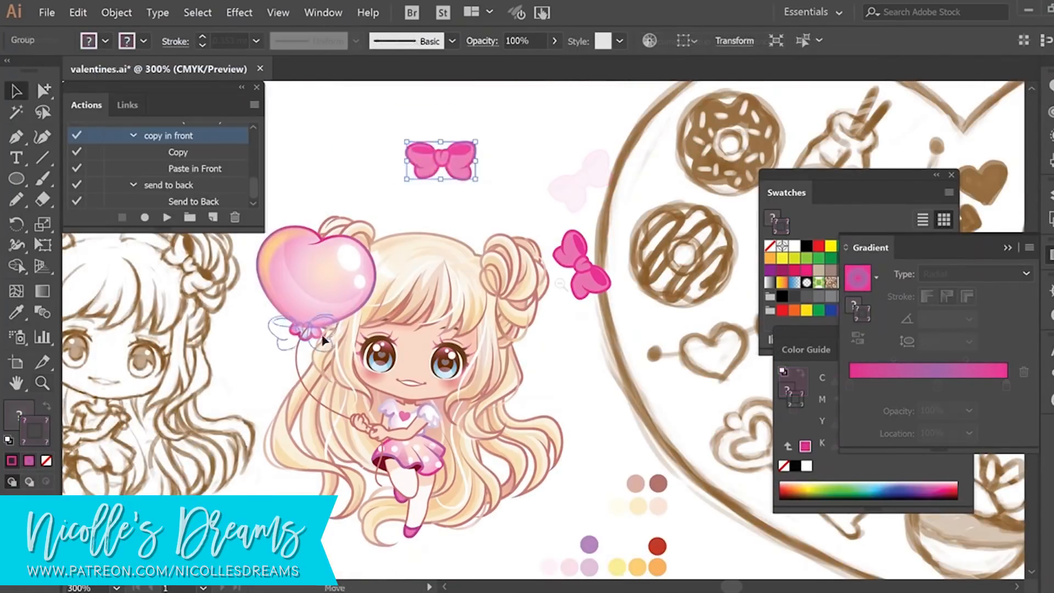
# Place the pink bow at the base of the heart balloon and shift the hues of the bow and balloon artwork
pyautogui.moveTo(474, 156); pyautogui.dragTo(337, 329)
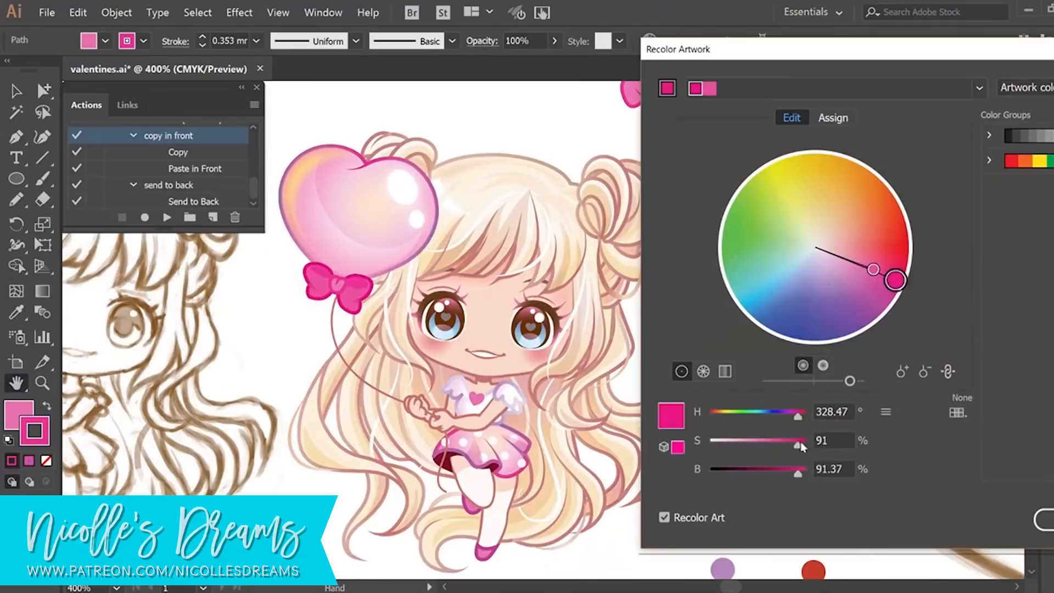
pyautogui.moveTo(796, 418); pyautogui.dragTo(802, 419)
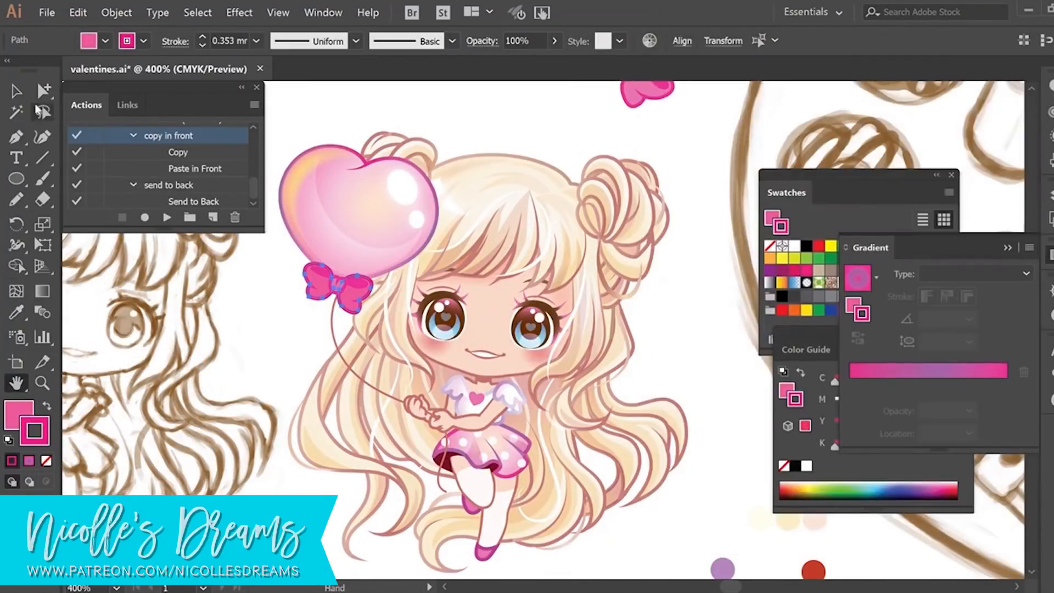
pyautogui.click(362, 291)
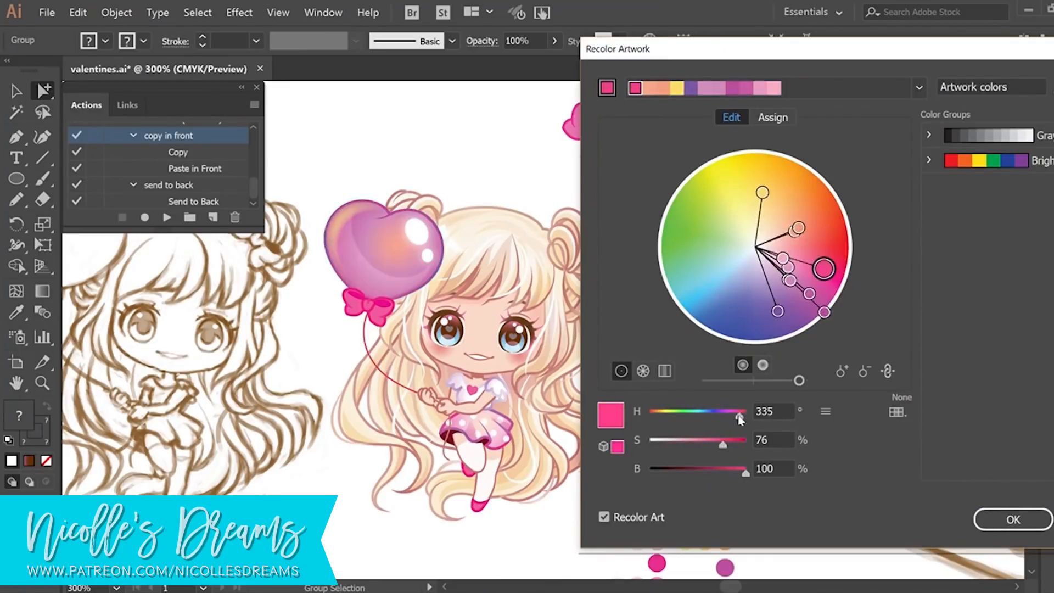
pyautogui.moveTo(749, 420); pyautogui.dragTo(640, 419)
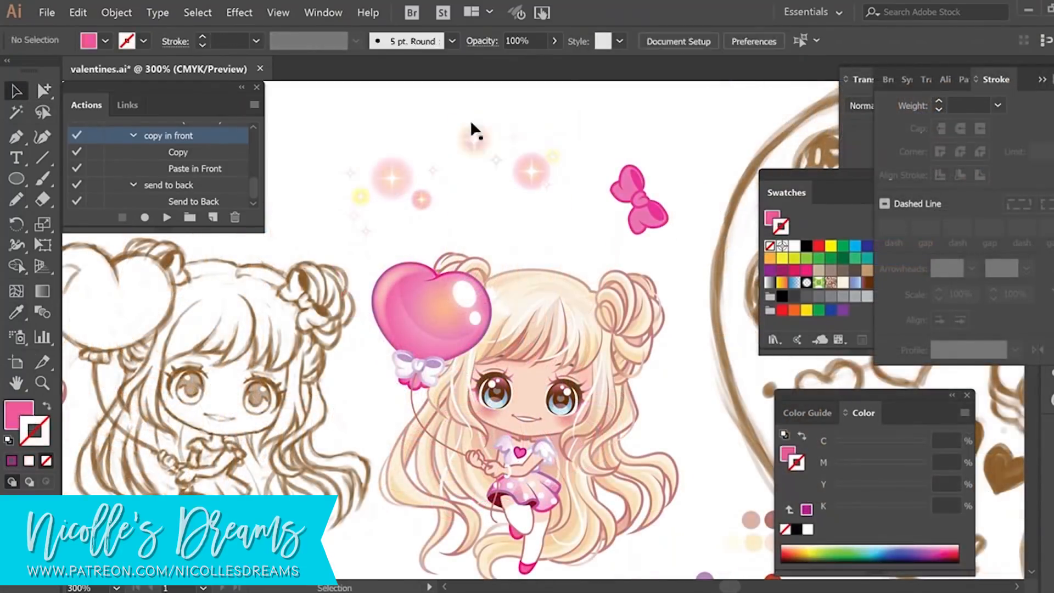
# Place glowing sparkles on the heart balloon and the lower hair beside the girl's dress
pyautogui.moveTo(470, 374); pyautogui.dragTo(480, 307)
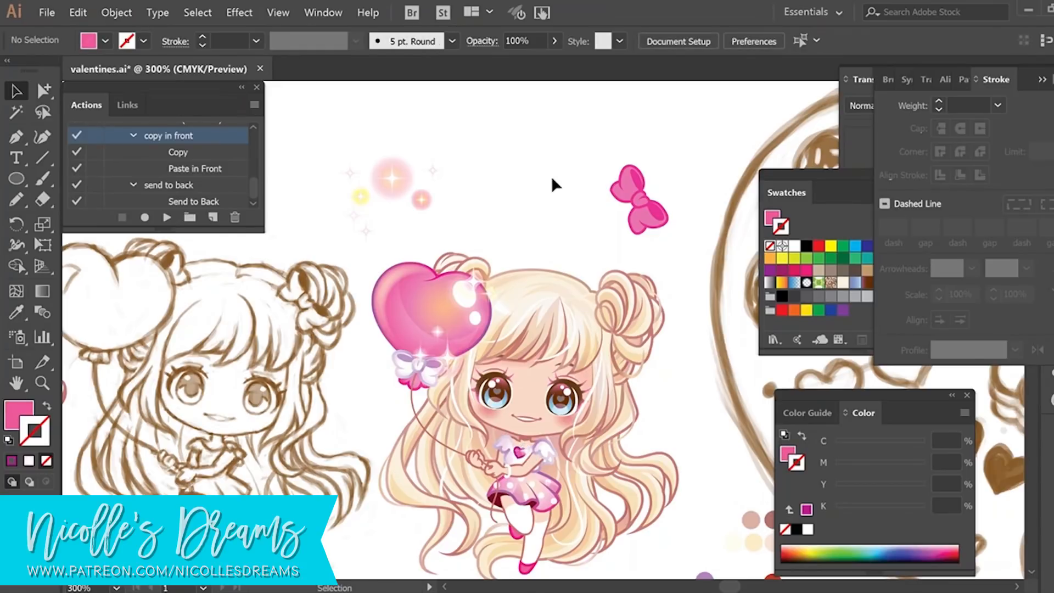
pyautogui.click(392, 177)
pyautogui.moveTo(392, 176); pyautogui.dragTo(595, 491)
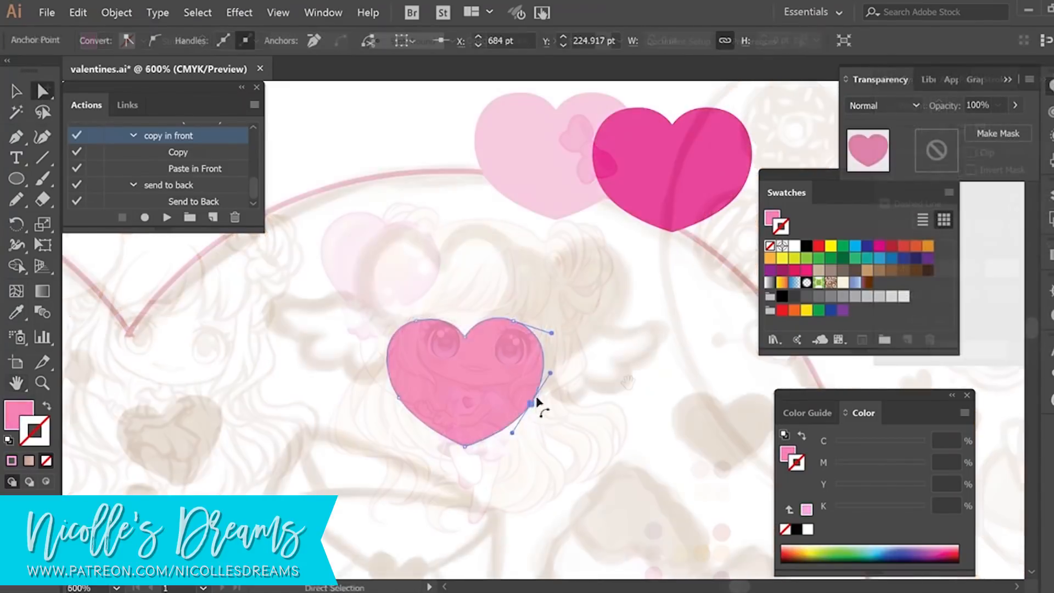
# Mirror a copy of the pink heart over the original using the Reflect transformation
pyautogui.click(609, 369)
pyautogui.click(17, 91)
pyautogui.click(521, 379)
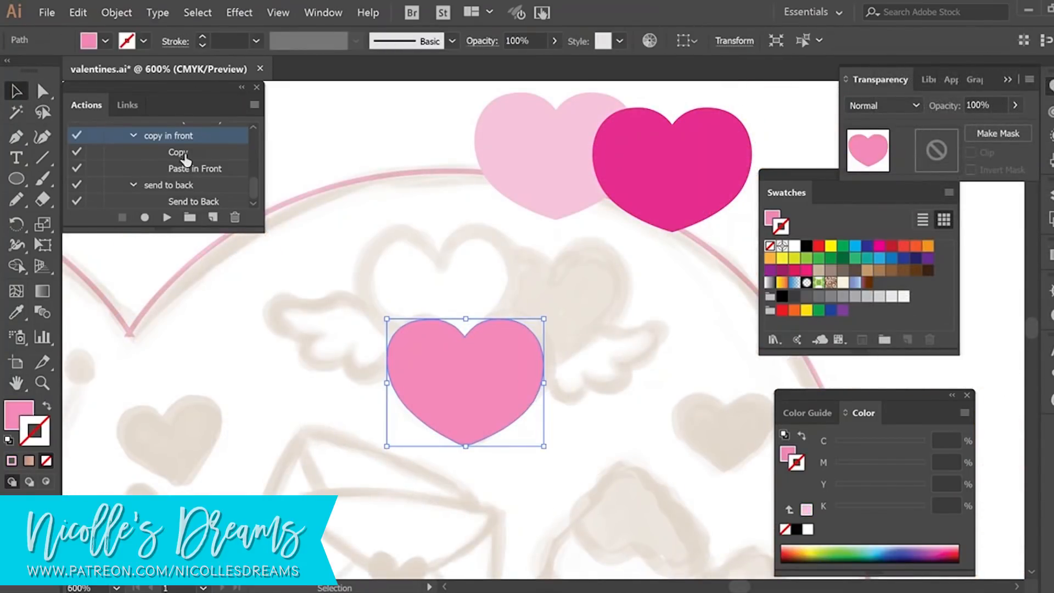
pyautogui.click(117, 13)
pyautogui.moveTo(129, 31)
pyautogui.click(396, 70)
pyautogui.click(465, 412)
pyautogui.click(483, 476)
pyautogui.click(486, 434)
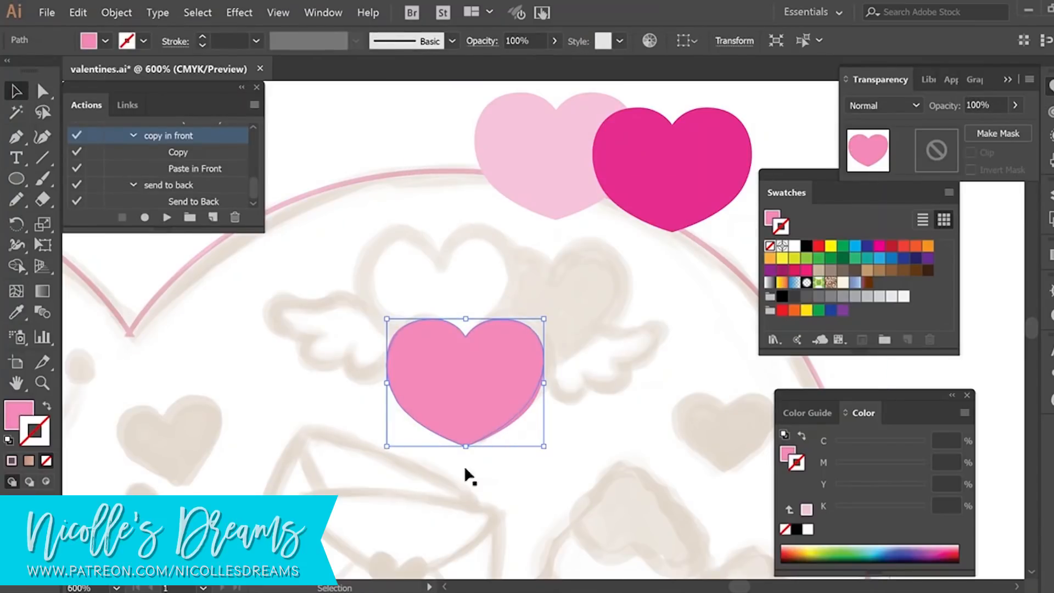
# Delete the pink heart's left-side anchor points and reflect a copy of the remaining half to form a symmetrical heart
pyautogui.click(439, 379)
pyautogui.moveTo(16, 137); pyautogui.dragTo(104, 180)
pyautogui.click(426, 321)
pyautogui.click(388, 366)
pyautogui.click(16, 91)
pyautogui.moveTo(515, 381)
pyautogui.mouseDown()
pyautogui.moveTo(476, 381)
pyautogui.moveTo(436, 399)
pyautogui.mouseUp()
pyautogui.click(116, 12)
pyautogui.click(353, 69)
pyautogui.click(557, 411)
pyautogui.click(467, 489)
pyautogui.click(431, 404)
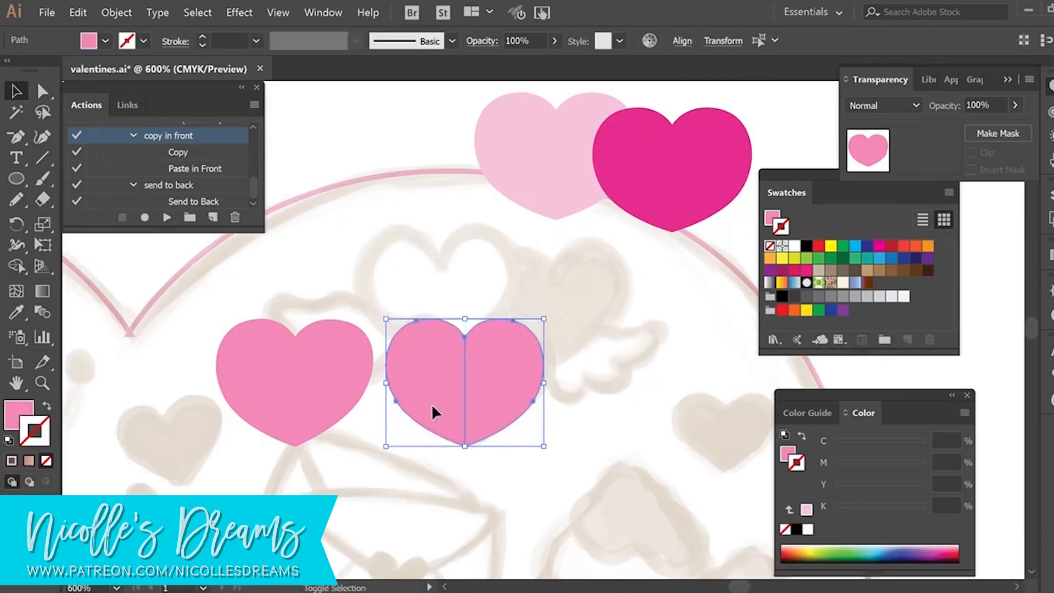
# Remove the spare pink heart beside the two mirrored halves
pyautogui.hotkey('ctrl', 'shift', 'F9')
pyautogui.click(378, 264)
pyautogui.click(329, 390)
pyautogui.click(117, 12)
pyautogui.click(330, 116)
# Select both mirrored halves of the pink heart and unite them into one shape with the Pathfinder
pyautogui.press('z')
pyautogui.click(503, 368)
pyautogui.click(563, 304)
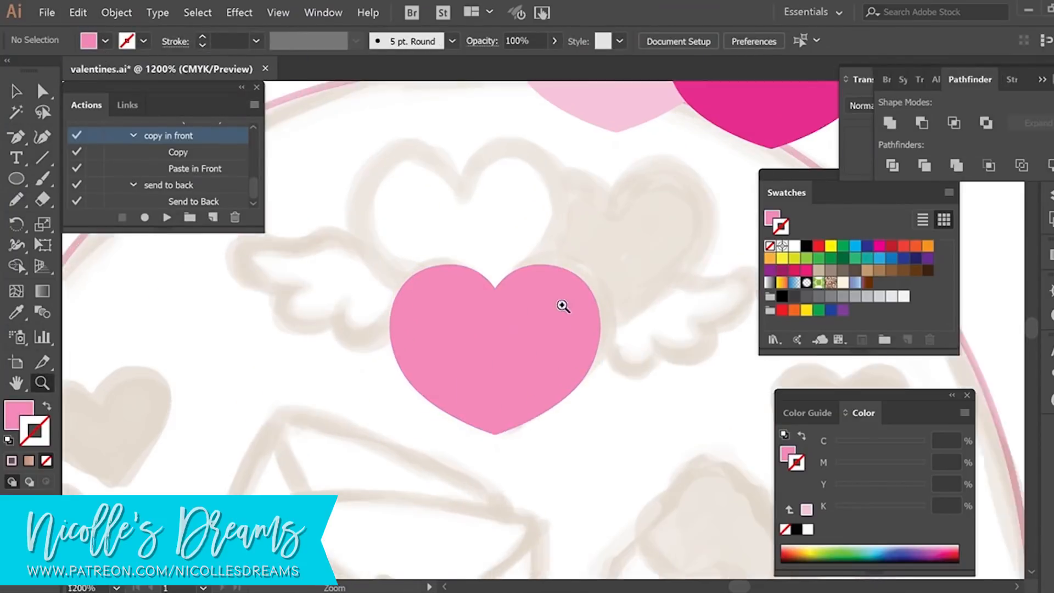
pyautogui.click(532, 330)
pyautogui.click(439, 358)
pyautogui.press('a')
pyautogui.click(605, 276)
pyautogui.keyDown('shift'); pyautogui.click(398, 240); pyautogui.keyUp('shift')
pyautogui.moveTo(479, 349); pyautogui.dragTo(437, 245)
pyautogui.press('l')
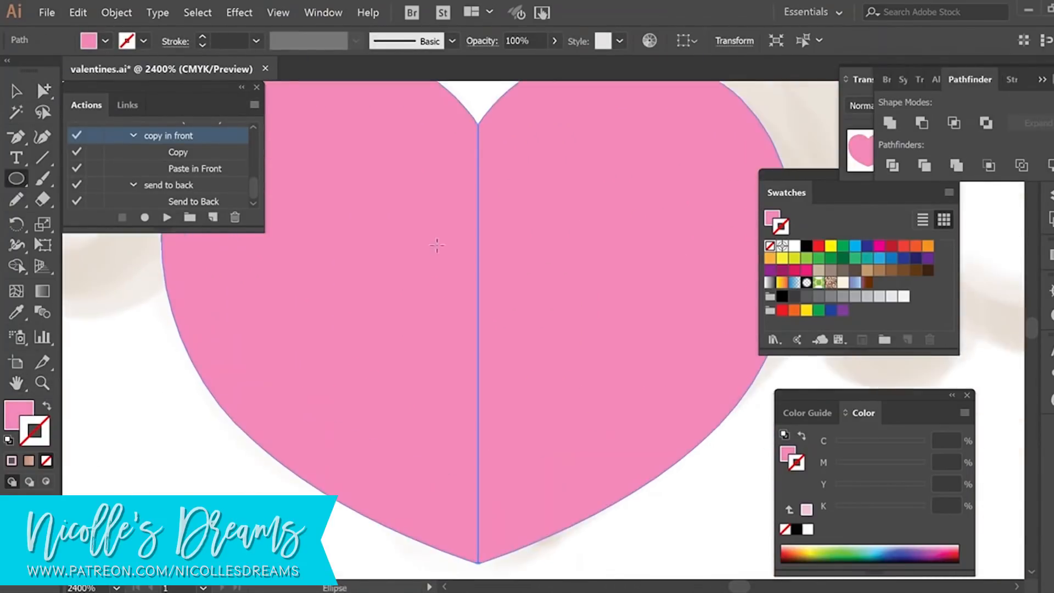
pyautogui.click(890, 123)
# Delete the redundant anchor points along the center of the united pink heart
pyautogui.press('-')
pyautogui.click(479, 246)
pyautogui.keyDown('ctrl'); pyautogui.click(512, 303); pyautogui.keyUp('ctrl')
pyautogui.click(479, 329)
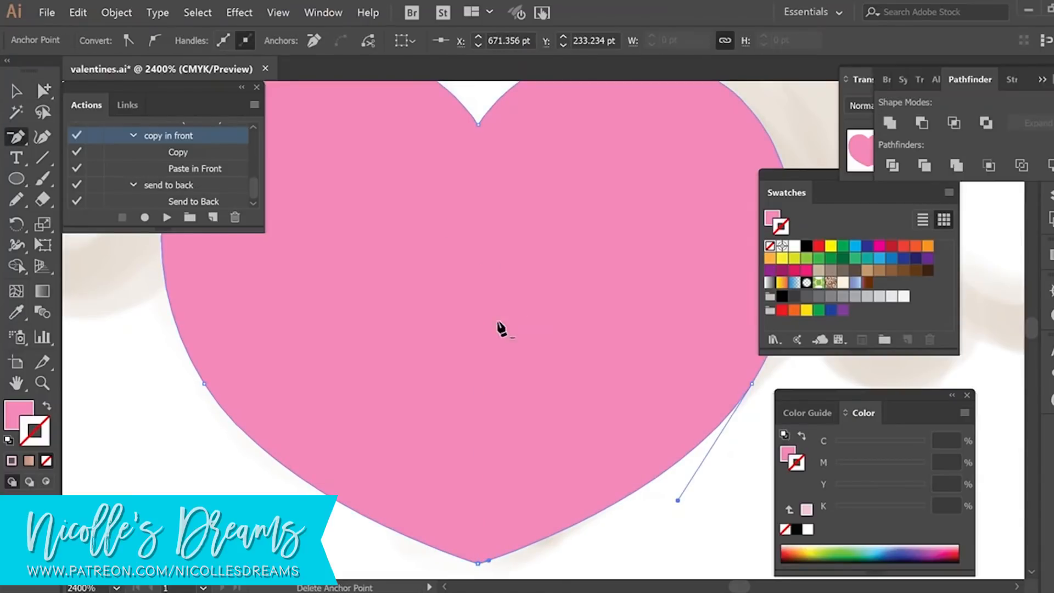
# Duplicate the pink heart over the sketched cluster, apply the magenta sampled from the reference heart and send the copy backward
pyautogui.press('z')
pyautogui.keyDown('alt'); pyautogui.click(586, 266); pyautogui.keyUp('alt')
pyautogui.keyDown('alt'); pyautogui.click(586, 265); pyautogui.keyUp('alt')
pyautogui.keyDown('alt'); pyautogui.click(607, 334); pyautogui.keyUp('alt')
pyautogui.keyDown('alt'); pyautogui.click(587, 330); pyautogui.keyUp('alt')
pyautogui.keyDown('alt'); pyautogui.click(582, 324); pyautogui.keyUp('alt')
pyautogui.press('a')
pyautogui.moveTo(505, 350)
pyautogui.mouseDown()
pyautogui.moveTo(558, 303)
pyautogui.moveTo(487, 285)
pyautogui.mouseUp()
pyautogui.press('i')
pyautogui.click(601, 217)
pyautogui.click(116, 13)
pyautogui.click(324, 71)
# Send the upper left heart behind the others and fill it with the light pink sampled from the reference heart
pyautogui.press('v')
pyautogui.click(116, 12)
pyautogui.click(324, 70)
pyautogui.press('i')
pyautogui.click(536, 177)
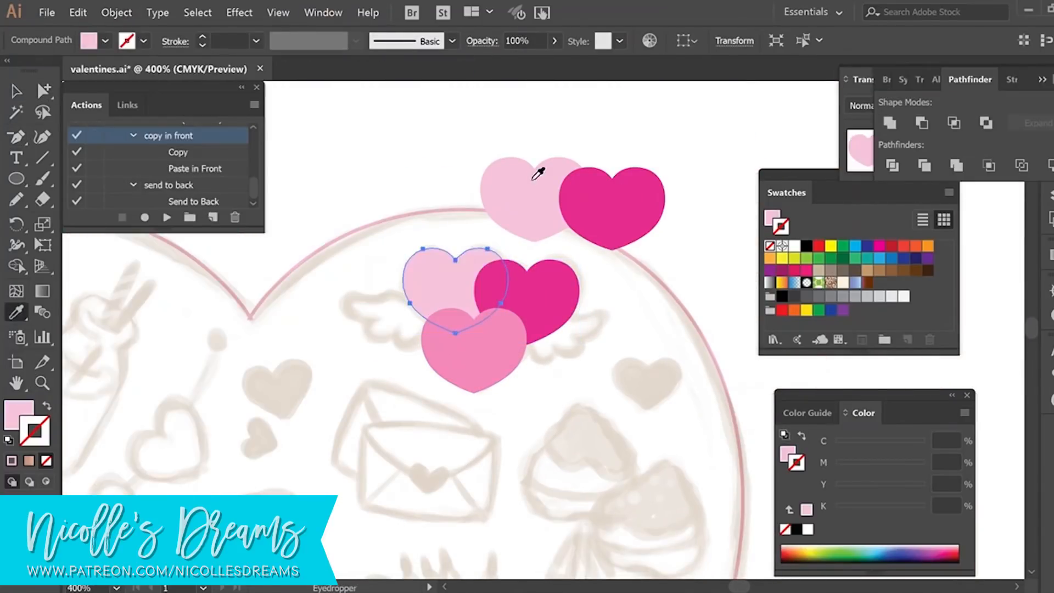
pyautogui.press('v')
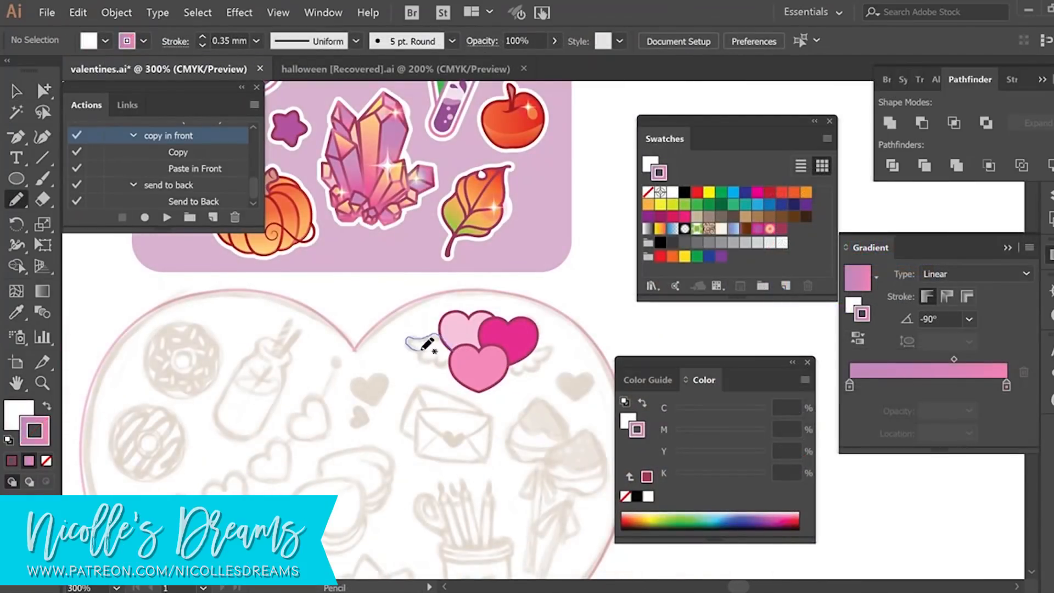
# Select the wing outline beside the heart cluster and give its stroke round joins
pyautogui.press('a')
pyautogui.click(577, 309)
pyautogui.press('z')
pyautogui.click(480, 334)
pyautogui.press('a')
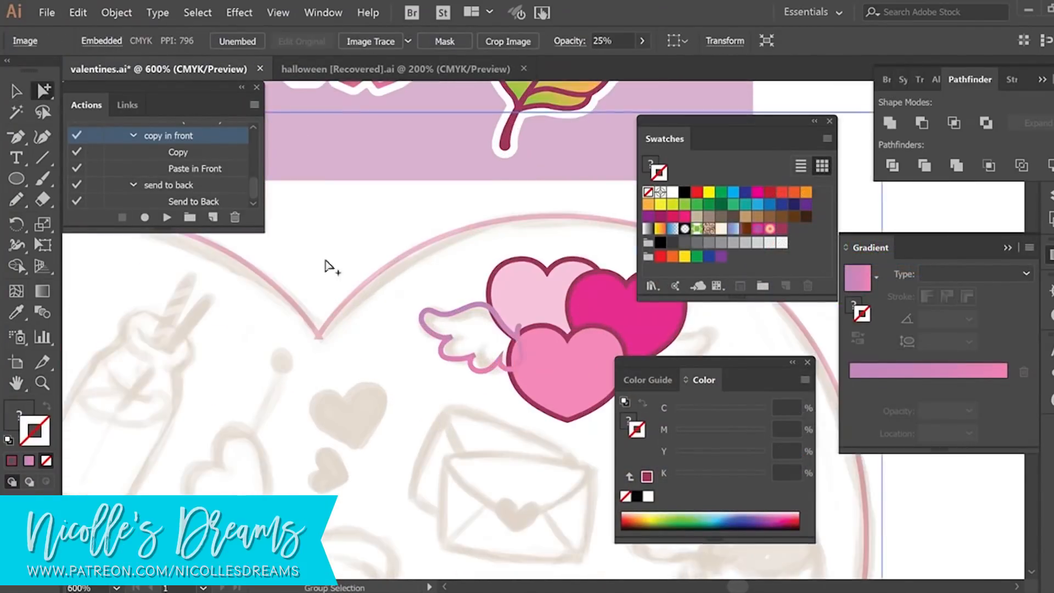
pyautogui.click(486, 305)
pyautogui.press('n')
pyautogui.click(1012, 80)
pyautogui.click(961, 152)
# Lock the faded sketch image beneath the artwork
pyautogui.press('v')
pyautogui.click(384, 341)
pyautogui.hotkey('ctrl', '2')
pyautogui.press('z')
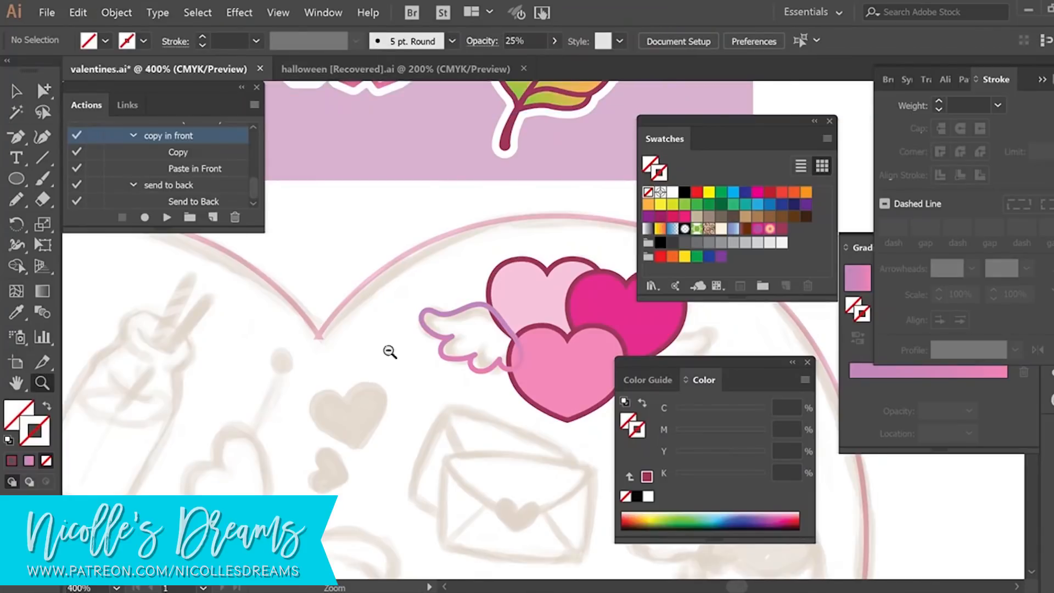
pyautogui.keyDown('alt'); pyautogui.click(389, 352); pyautogui.keyUp('alt')
pyautogui.press('a')
pyautogui.click(628, 324)
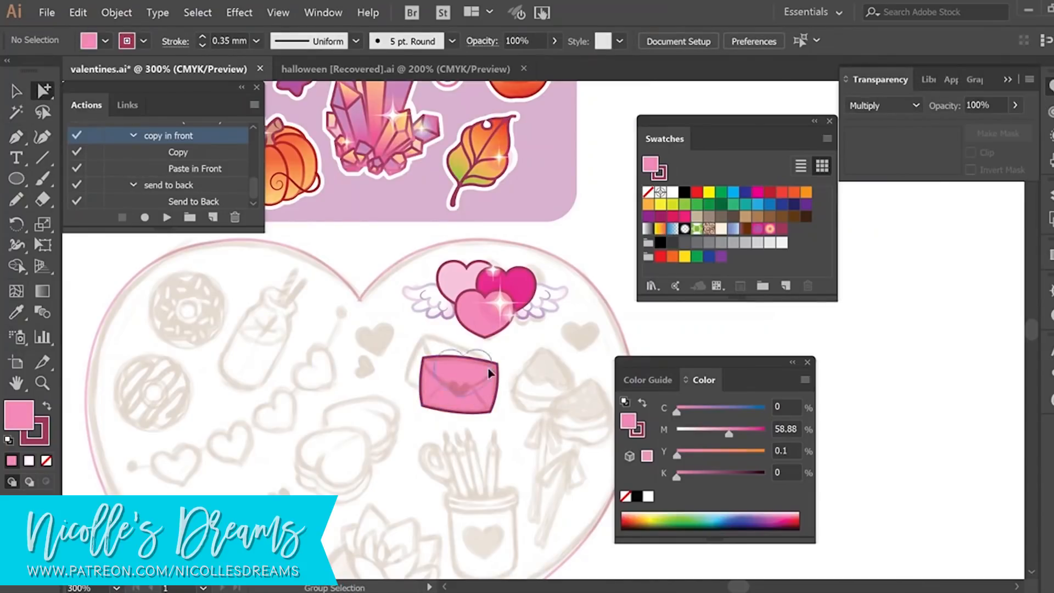
# Place a magenta heart seal at the envelope's center and draw the curved flap line without a fill
pyautogui.moveTo(489, 368); pyautogui.dragTo(483, 382)
pyautogui.press('v')
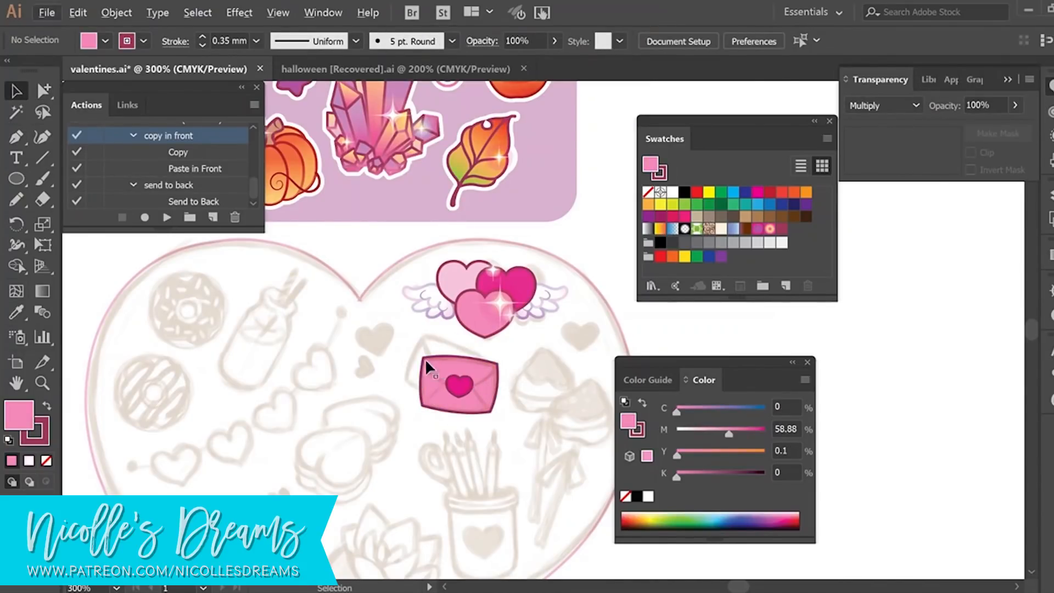
pyautogui.moveTo(497, 362); pyautogui.dragTo(500, 347)
pyautogui.press('/')
# Cut the envelope body together with its flap line and paste them behind the heart seal
pyautogui.press('v')
pyautogui.click(483, 380)
pyautogui.keyDown('shift'); pyautogui.click(486, 393); pyautogui.keyUp('shift')
pyautogui.click(78, 13)
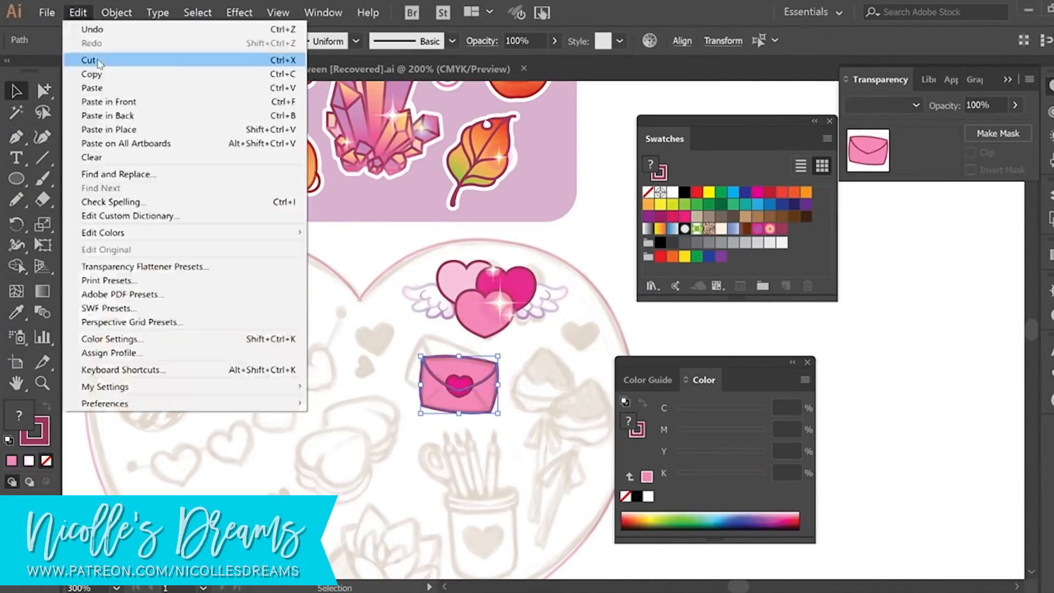
pyautogui.click(92, 59)
pyautogui.hotkey('ctrl', 'b')
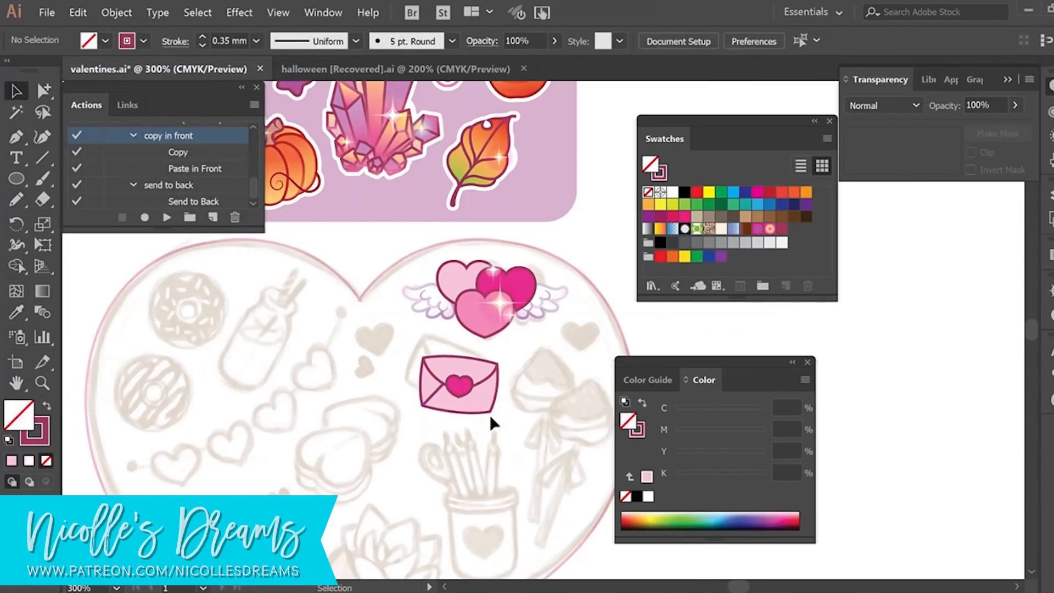
# Adjust the anchor points of the envelope's flap and diagonal fold lines around the heart seal
pyautogui.press('z')
pyautogui.click(492, 370)
pyautogui.click(541, 327)
pyautogui.press('v')
pyautogui.click(506, 366)
pyautogui.press('a')
pyautogui.click(528, 361)
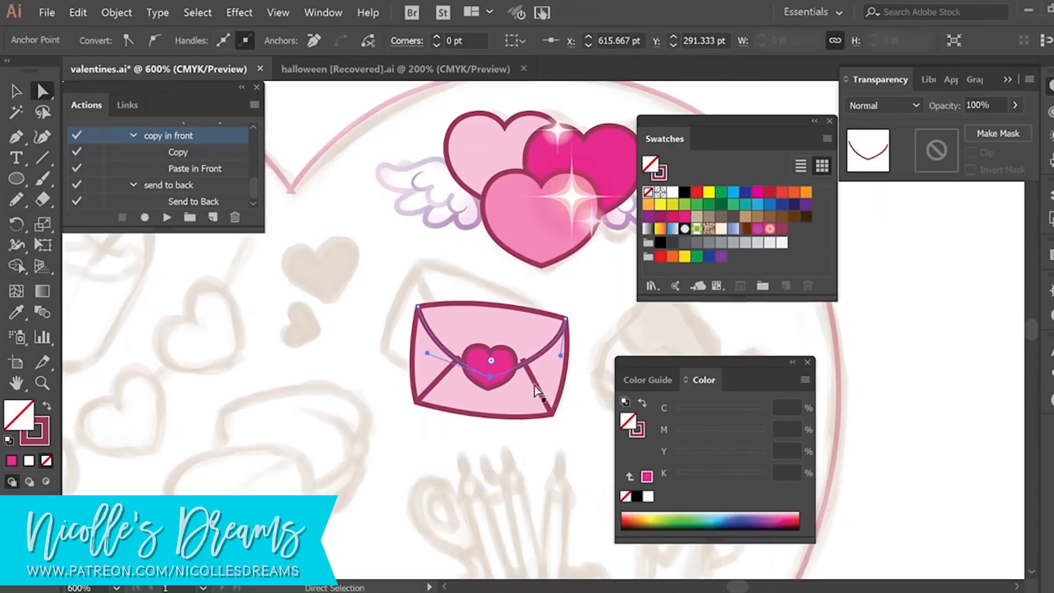
pyautogui.click(506, 459)
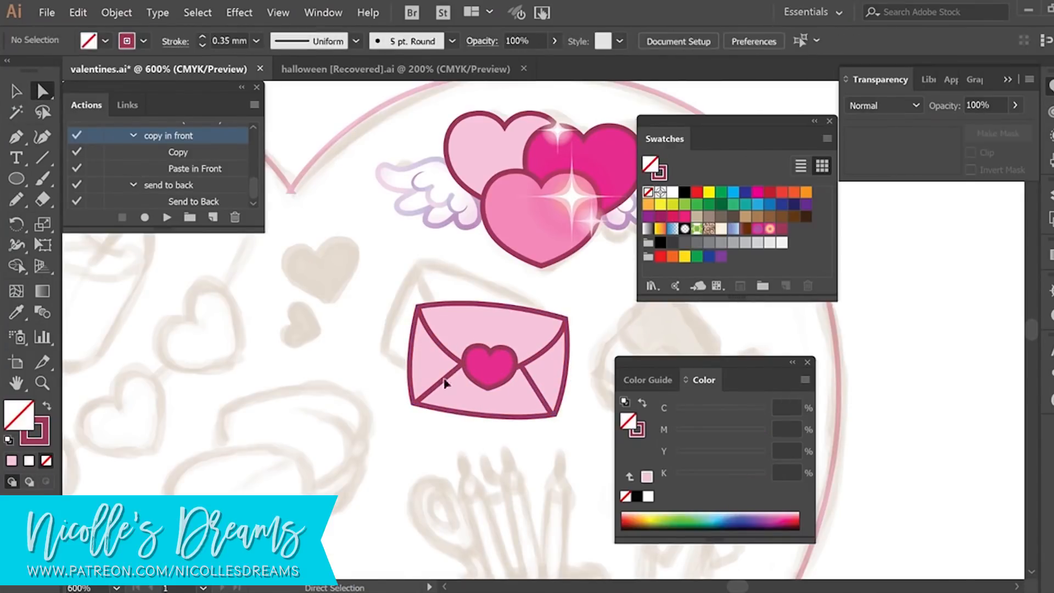
# Trace the right half of the milk bottle's body over the sketch with the Pen tool
pyautogui.click(603, 394)
pyautogui.click(569, 419)
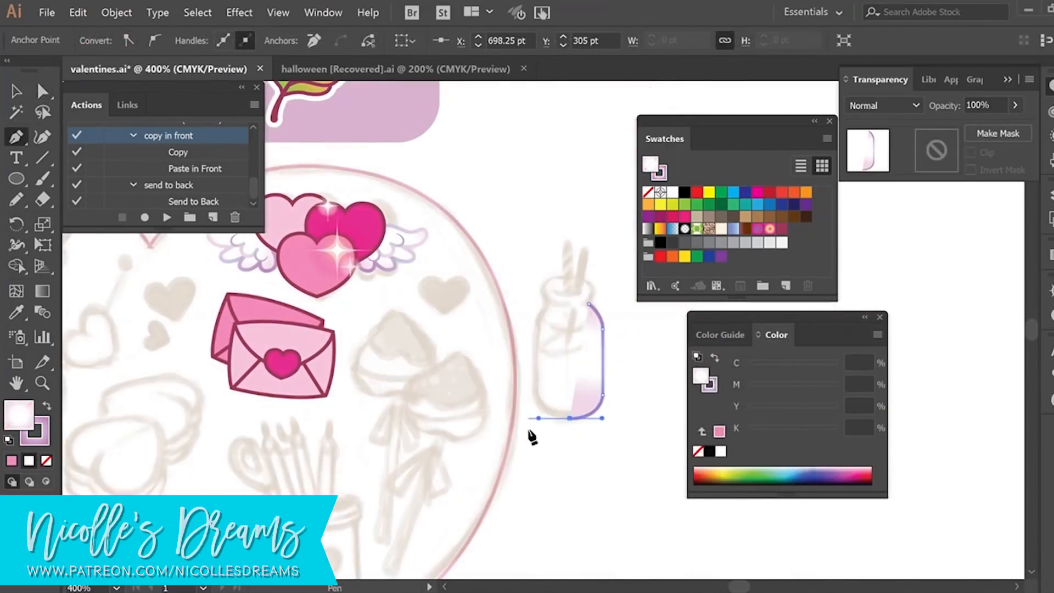
pyautogui.press('v')
pyautogui.click(530, 432)
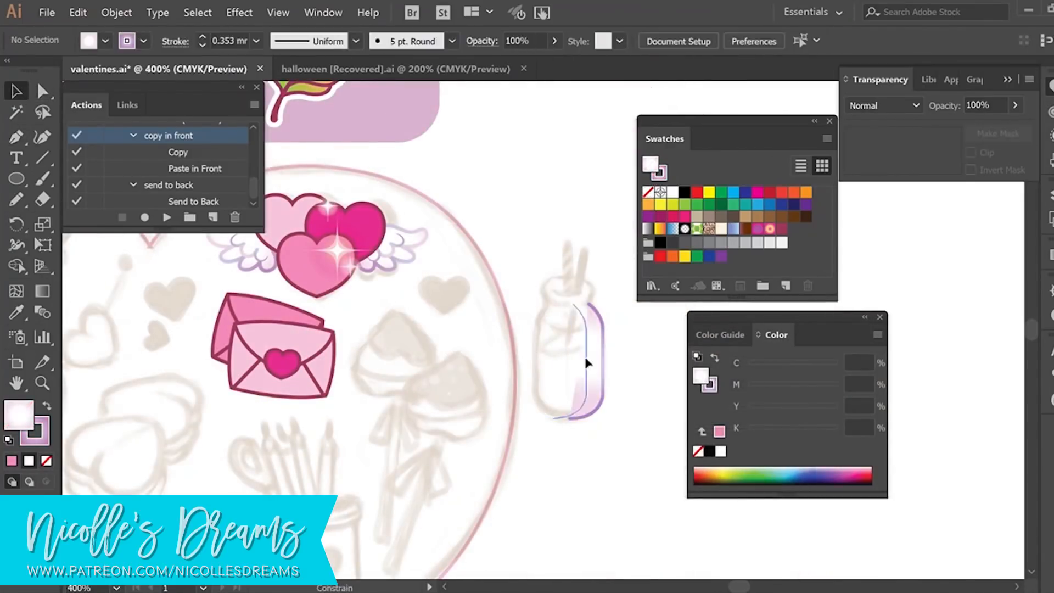
# Reflect a copy of the traced bottle half and position it to form the body's other side
pyautogui.click(586, 361)
pyautogui.click(116, 12)
pyautogui.moveTo(132, 31)
pyautogui.click(365, 67)
pyautogui.click(466, 410)
pyautogui.moveTo(582, 361); pyautogui.dragTo(548, 361)
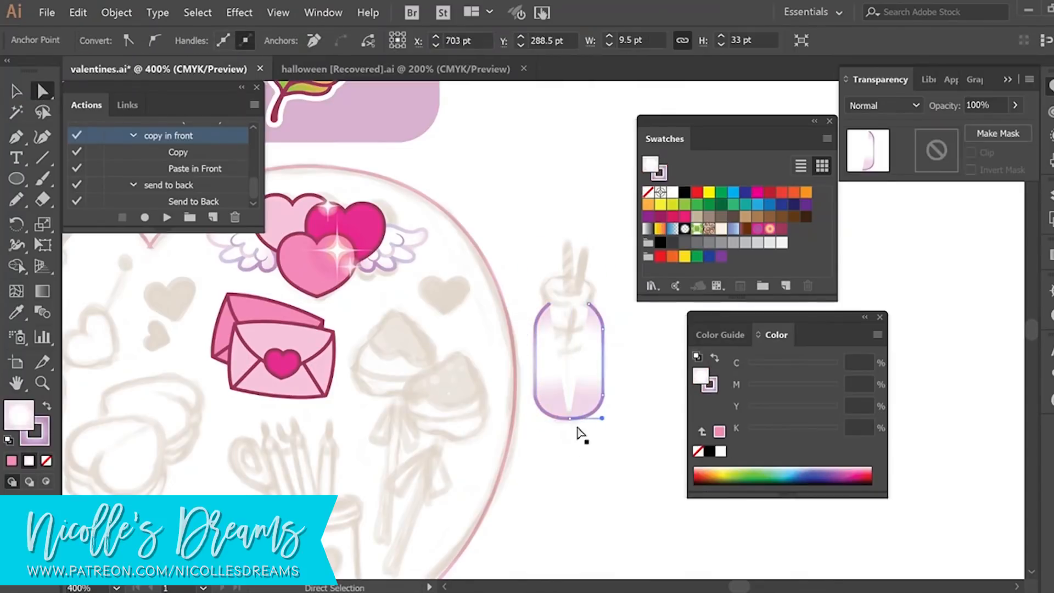
# Set the blending mode of both bottle halves to Multiply
pyautogui.press('z')
pyautogui.click(599, 312)
pyautogui.press('v')
pyautogui.keyDown('shift'); pyautogui.click(474, 417); pyautogui.keyUp('shift')
pyautogui.click(884, 105)
pyautogui.click(867, 155)
pyautogui.click(572, 540)
# Extend the bottle's left half with a rounded neck contour and cut away the right half of the body
pyautogui.press('p')
pyautogui.moveTo(474, 317)
pyautogui.mouseDown()
pyautogui.moveTo(467, 273)
pyautogui.moveTo(511, 279)
pyautogui.moveTo(523, 307)
pyautogui.mouseUp()
pyautogui.press('a')
pyautogui.click(623, 392)
pyautogui.click(551, 384)
pyautogui.click(78, 12)
pyautogui.click(99, 62)
# Draw the curved inner rim line in the bottle's neck without a fill, with a tapered width profile and purple gradient stroke
pyautogui.press('p')
pyautogui.click(473, 296)
pyautogui.click(46, 461)
pyautogui.click(17, 91)
pyautogui.click(1016, 350)
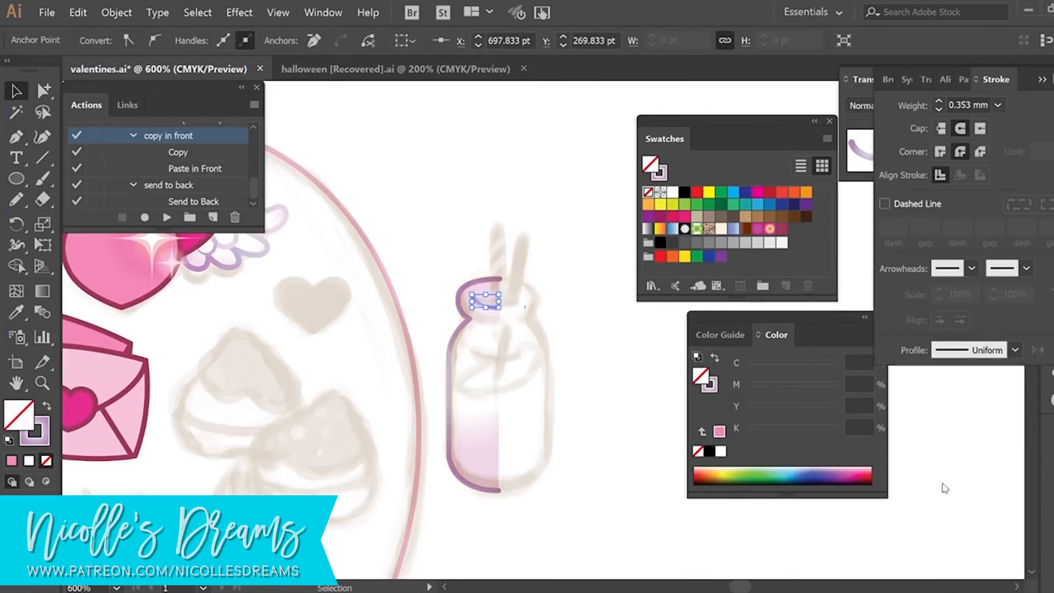
pyautogui.click(943, 487)
pyautogui.click(644, 536)
pyautogui.click(29, 460)
pyautogui.click(633, 456)
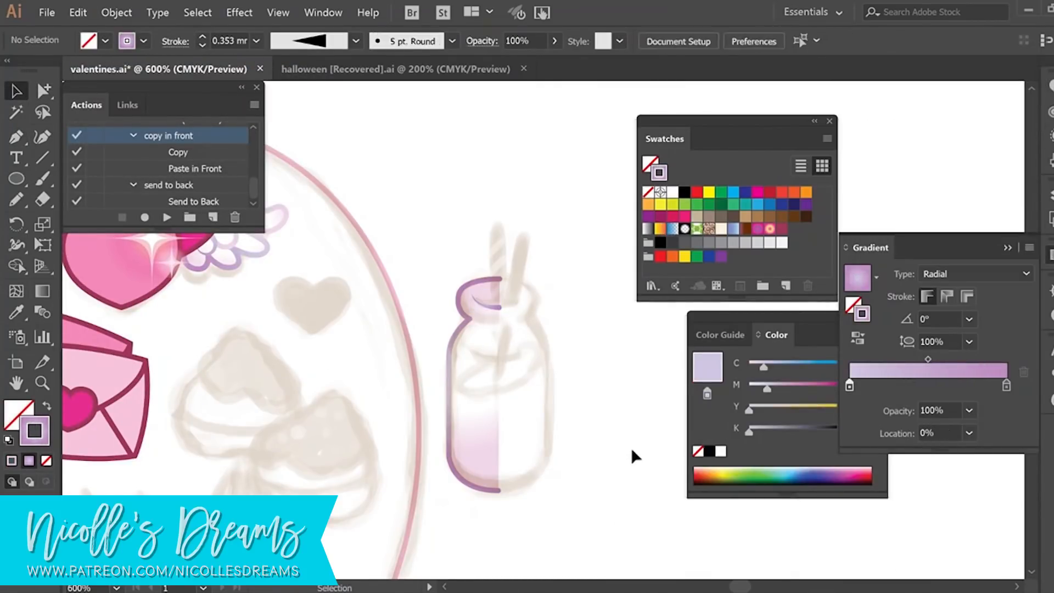
pyautogui.click(493, 305)
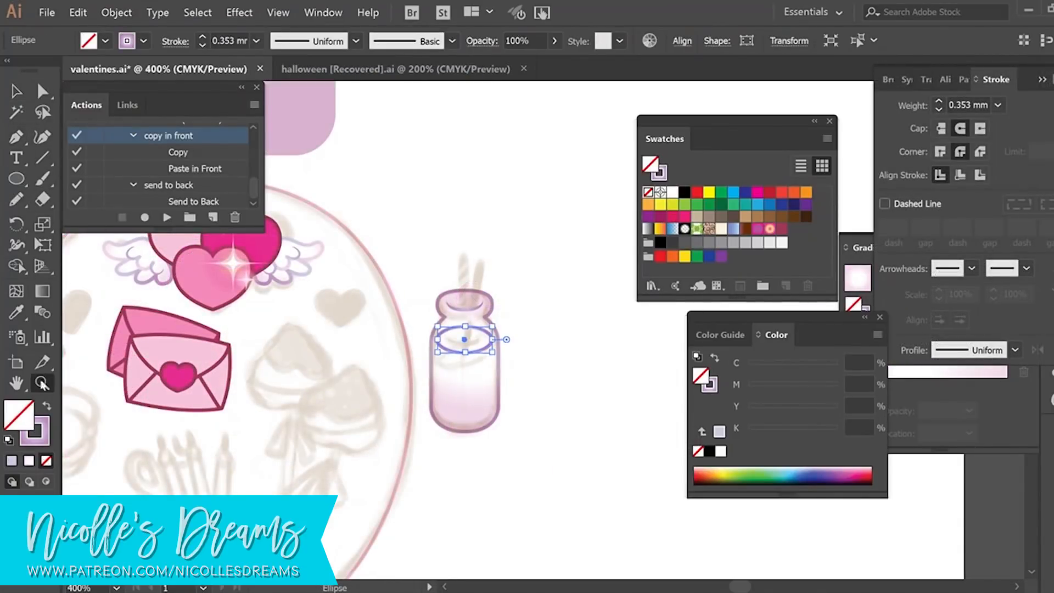
# Cut away the upper part of the ellipse in the bottle's shoulder, keeping only its lower arc
pyautogui.click(43, 383)
pyautogui.click(438, 331)
pyautogui.moveTo(544, 343); pyautogui.dragTo(545, 344)
pyautogui.click(42, 90)
pyautogui.click(480, 332)
pyautogui.click(78, 13)
pyautogui.click(99, 60)
pyautogui.click(450, 344)
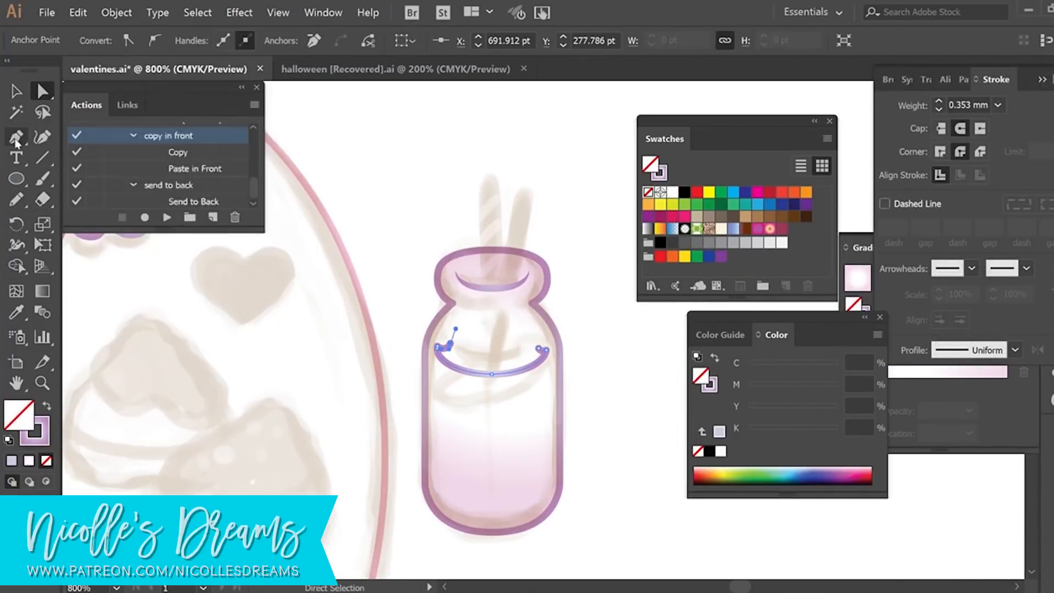
# Give the shoulder arc a width profile tapered at both ends and move it slightly up inside the bottle
pyautogui.click(1015, 351)
pyautogui.click(969, 387)
pyautogui.click(16, 91)
pyautogui.click(602, 373)
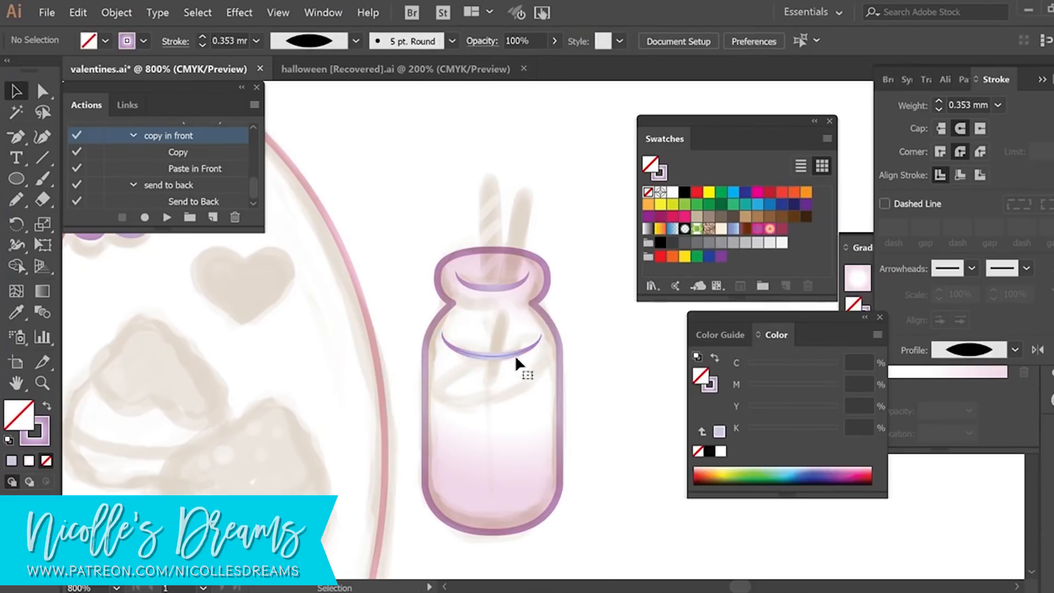
pyautogui.click(515, 357)
pyautogui.click(639, 434)
# Draw a curved seam from the left side of the bottle's neck and apply a one-sided tapered width profile
pyautogui.press('p')
pyautogui.click(453, 303)
pyautogui.moveTo(493, 310)
pyautogui.mouseDown()
pyautogui.moveTo(526, 308)
pyautogui.moveTo(476, 333)
pyautogui.mouseUp()
pyautogui.click(1015, 350)
pyautogui.click(960, 482)
pyautogui.click(17, 91)
pyautogui.click(613, 506)
# Reflect the neck seam curve and adjust its anchor points to fit the base of the bottle's neck
pyautogui.click(116, 13)
pyautogui.moveTo(179, 30)
pyautogui.click(318, 74)
pyautogui.press('z')
pyautogui.click(549, 308)
pyautogui.click(510, 332)
pyautogui.press('a')
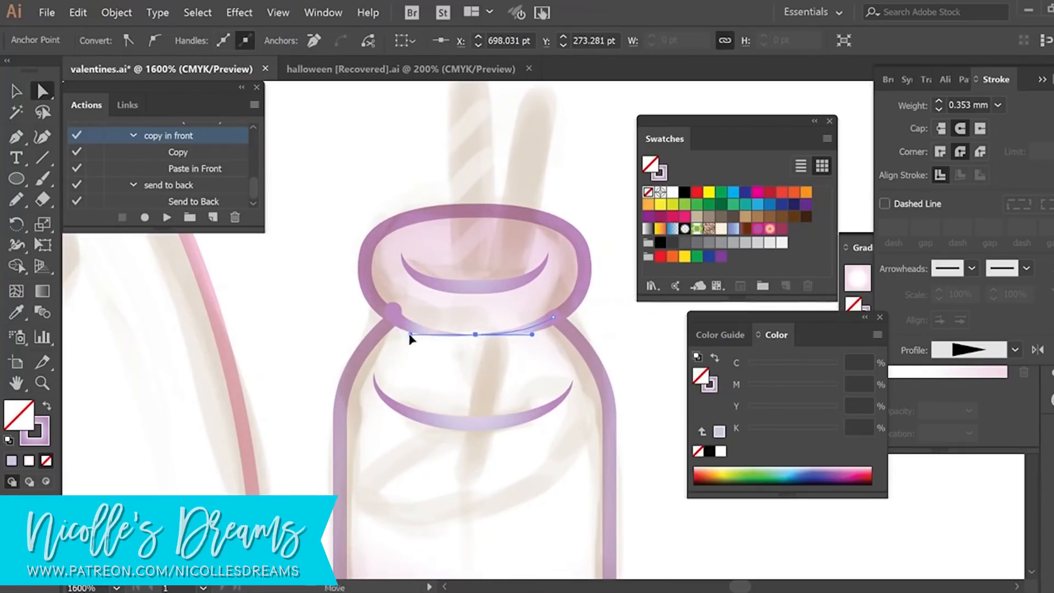
pyautogui.click(631, 325)
pyautogui.keyDown('alt'); pyautogui.click(556, 373); pyautogui.keyUp('alt')
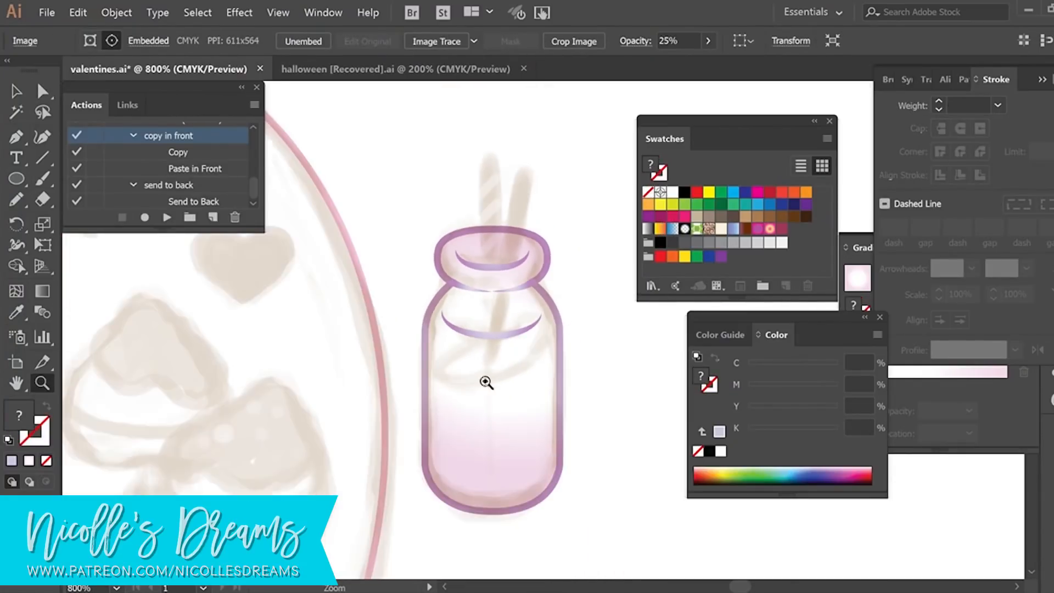
# Draw the slanted liquid surface freehand inside the bottle and fill it with white
pyautogui.moveTo(552, 343); pyautogui.dragTo(530, 365)
pyautogui.click(673, 193)
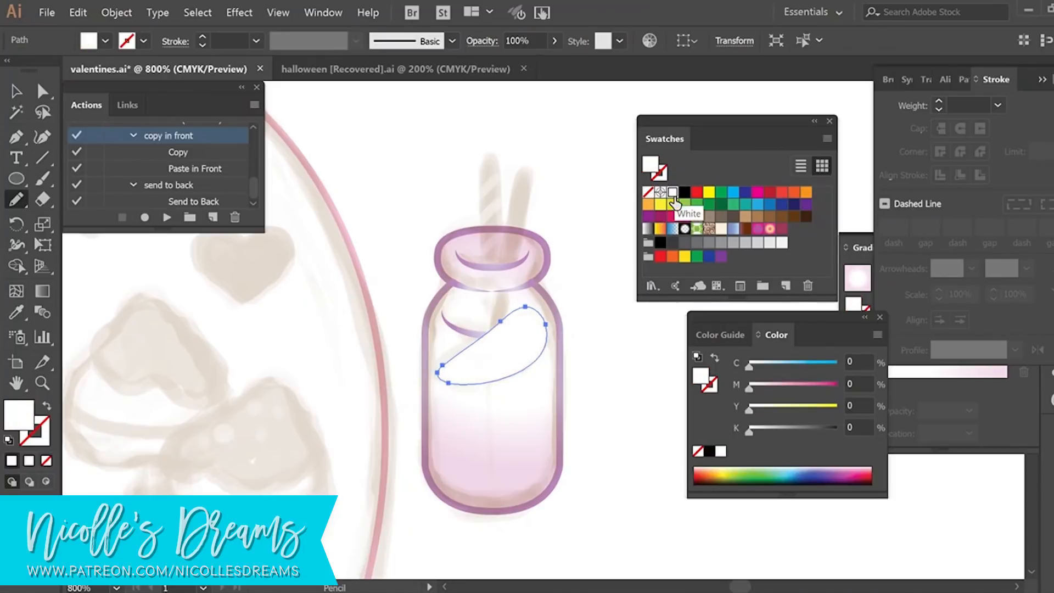
pyautogui.press('z')
pyautogui.keyDown('alt'); pyautogui.click(542, 274); pyautogui.keyUp('alt')
pyautogui.keyDown('alt'); pyautogui.click(535, 302); pyautogui.keyUp('alt')
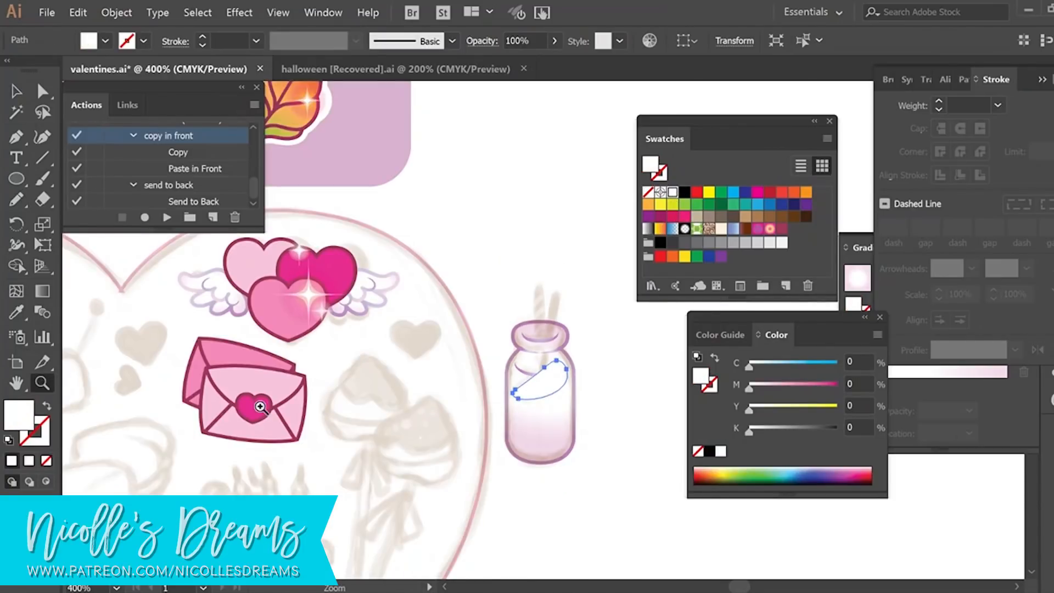
# Bring the shoulder arc in front of the white liquid surface
pyautogui.moveTo(578, 436); pyautogui.dragTo(480, 405)
pyautogui.click(528, 342)
pyautogui.click(17, 91)
pyautogui.click(459, 321)
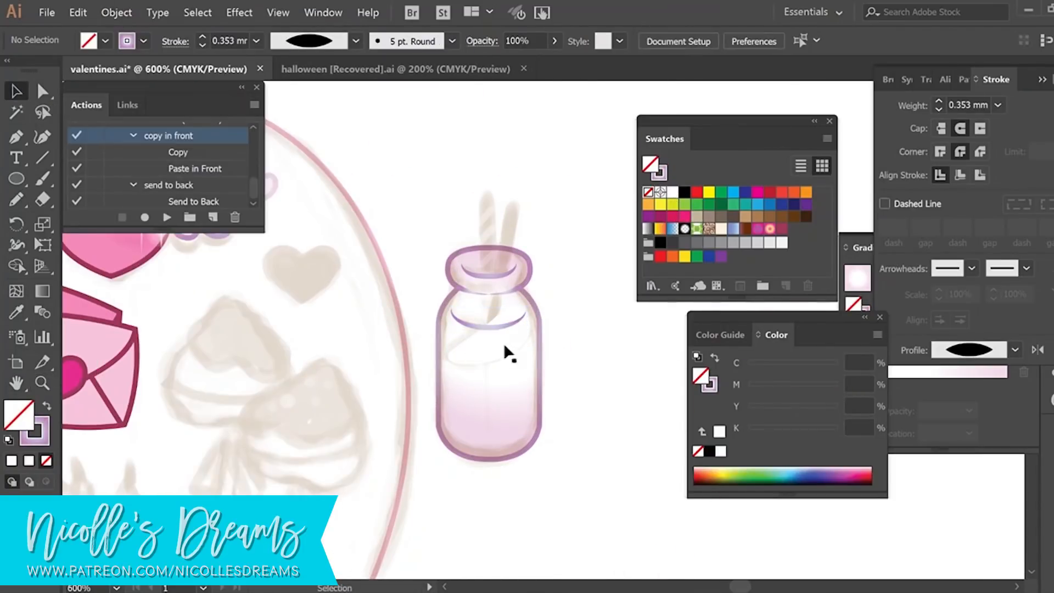
pyautogui.click(510, 357)
pyautogui.click(576, 378)
pyautogui.click(17, 136)
pyautogui.click(447, 353)
pyautogui.click(16, 91)
pyautogui.press('Delete')
# Copy the bottle outline in front and erase across its upper part to form the liquid body
pyautogui.click(489, 412)
pyautogui.click(167, 217)
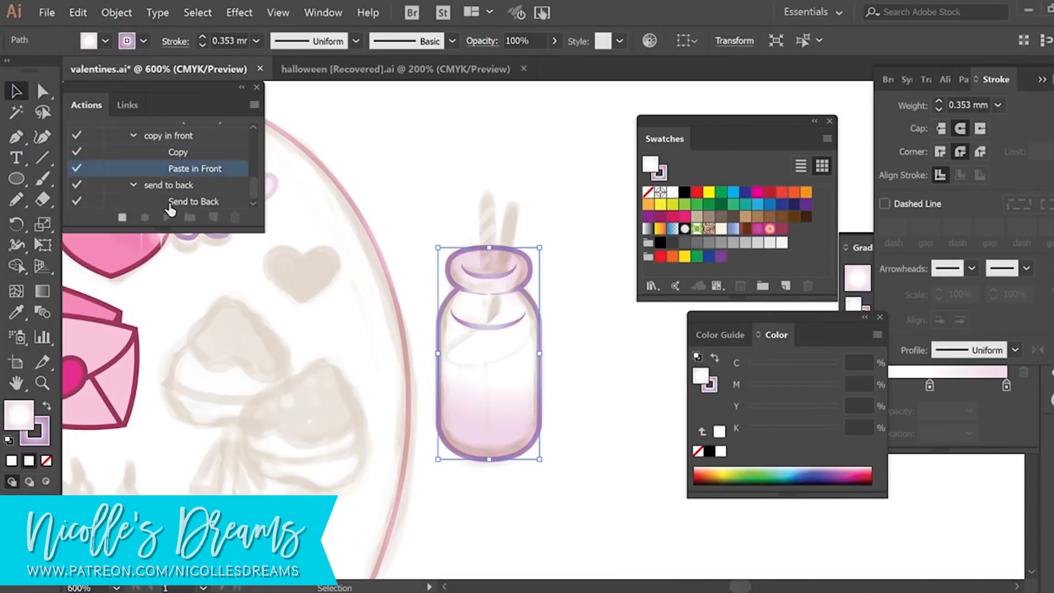
pyautogui.hotkey('shift', 'e')
pyautogui.moveTo(436, 325); pyautogui.dragTo(535, 340)
# Fill the liquid body with pale blue without a stroke and slant its top edge to match the liquid surface
pyautogui.moveTo(118, 362); pyautogui.dragTo(114, 358)
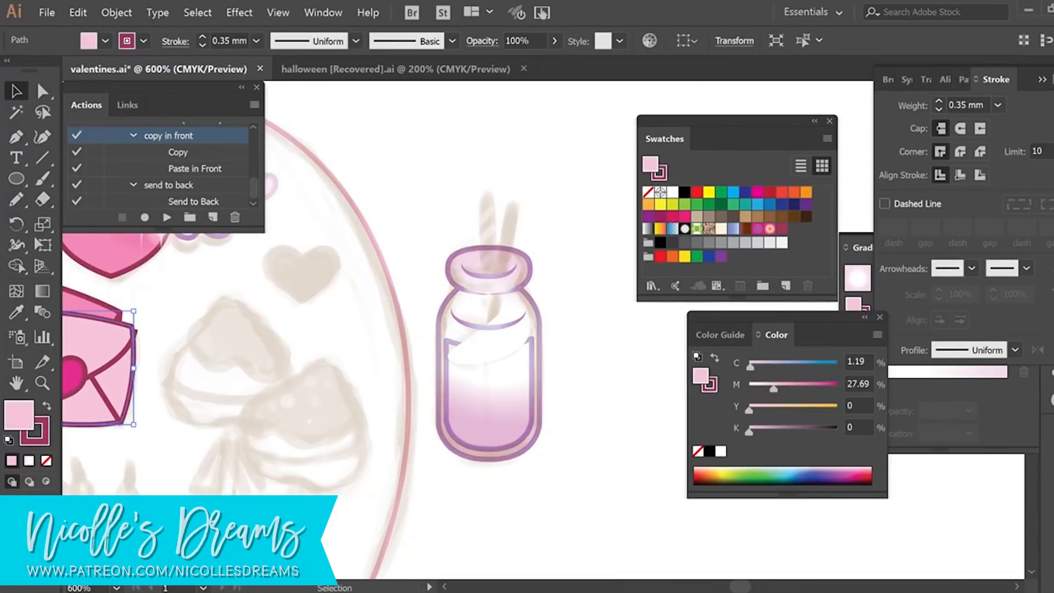
pyautogui.click(531, 411)
pyautogui.click(782, 243)
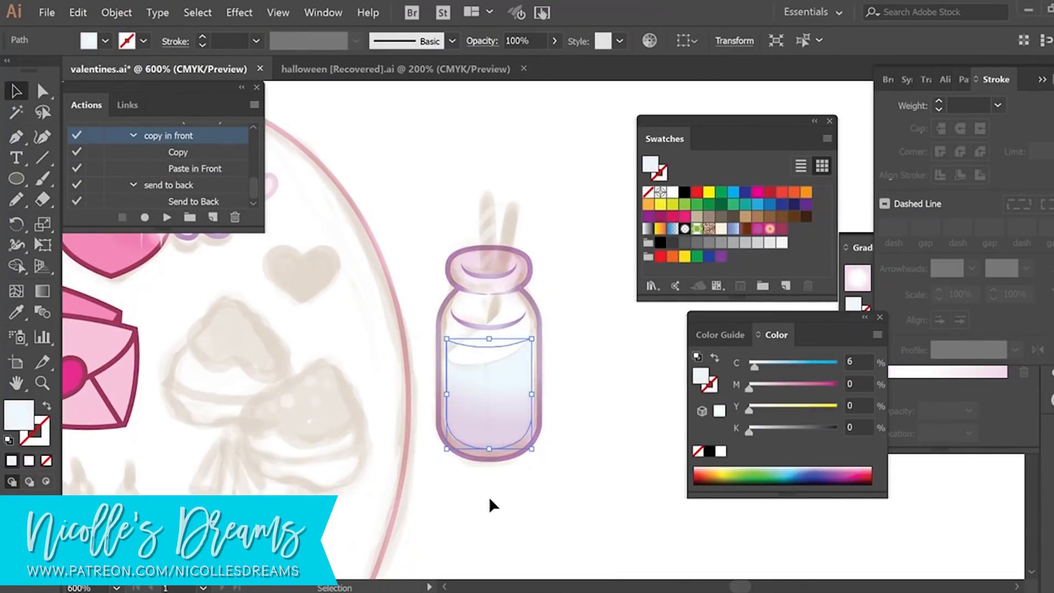
pyautogui.moveTo(531, 339); pyautogui.dragTo(531, 324)
pyautogui.moveTo(446, 341); pyautogui.dragTo(446, 356)
pyautogui.click(628, 351)
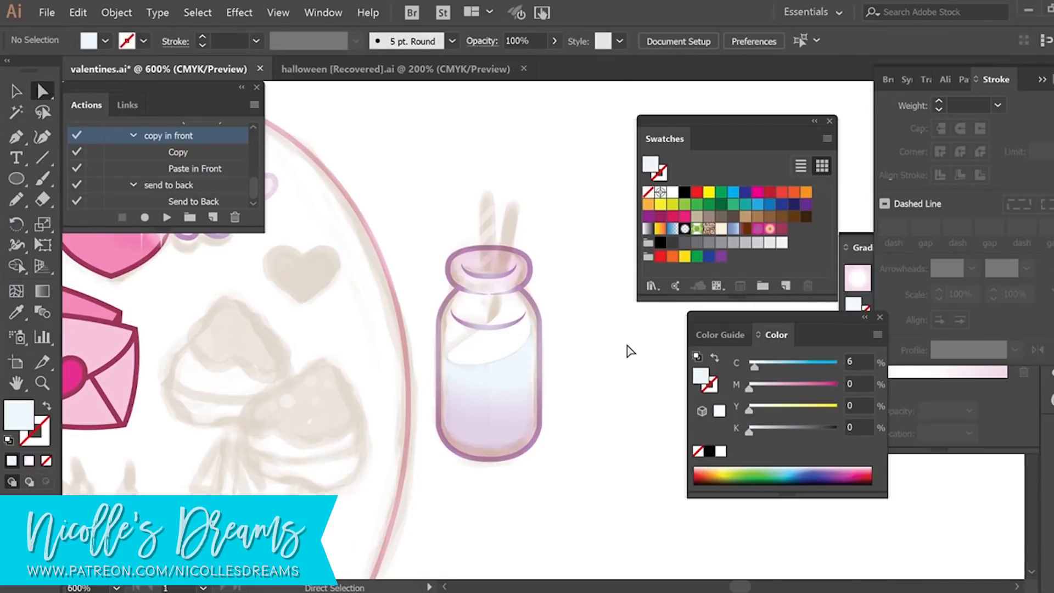
# Cut the liquid body, liquid surface and shoulder arc and paste them in front of the bottle
pyautogui.moveTo(42, 90); pyautogui.dragTo(110, 112)
pyautogui.click(518, 402)
pyautogui.click(518, 401)
pyautogui.click(78, 12)
pyautogui.click(106, 60)
pyautogui.hotkey('ctrl', 'f')
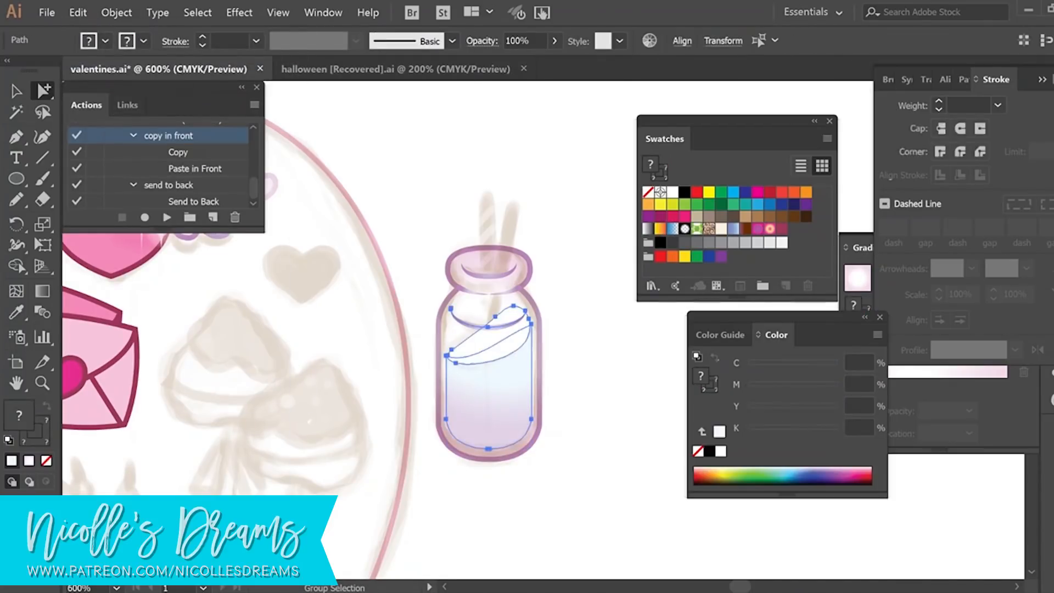
# Set the blending mode of the pasted liquid shapes to Normal
pyautogui.click(1051, 86)
pyautogui.click(884, 106)
pyautogui.click(873, 119)
pyautogui.click(662, 443)
# Fill the liquid body with a very pale blue-gray of about C 3 and K 2
pyautogui.click(500, 413)
pyautogui.click(773, 242)
pyautogui.moveTo(750, 366); pyautogui.dragTo(754, 367)
pyautogui.moveTo(757, 433); pyautogui.dragTo(753, 434)
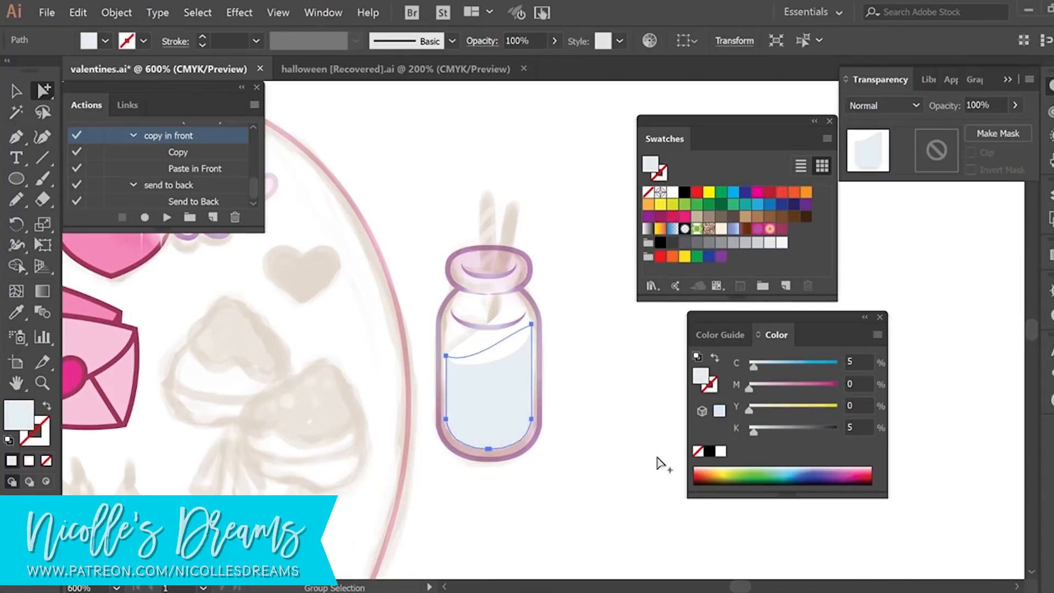
pyautogui.click(662, 464)
pyautogui.click(510, 412)
pyautogui.moveTo(754, 367); pyautogui.dragTo(752, 367)
pyautogui.moveTo(753, 433); pyautogui.dragTo(751, 434)
pyautogui.click(682, 414)
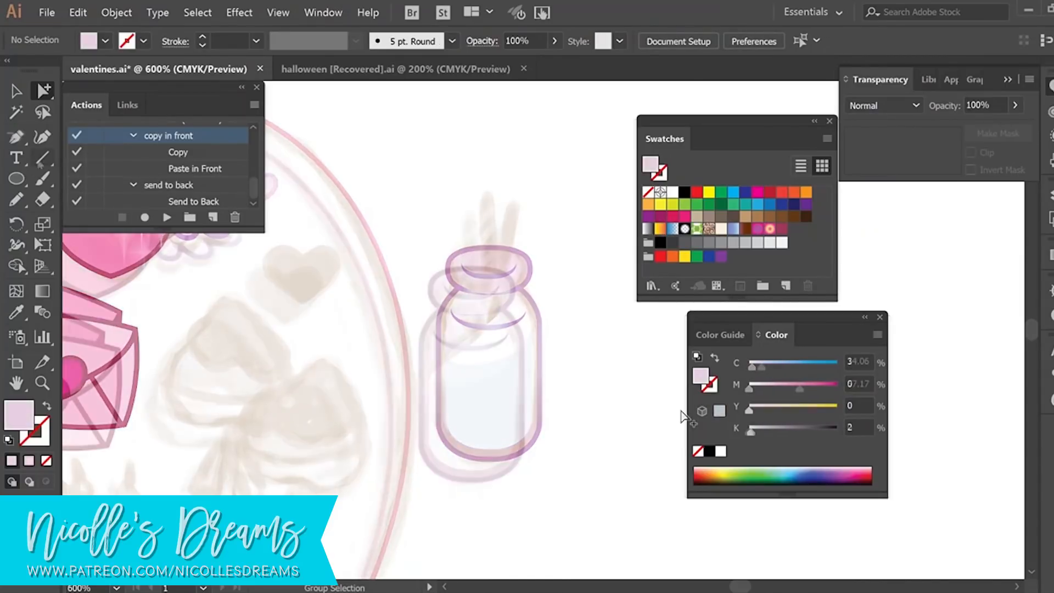
# Set the straw line's stroke weight to 1 mm and add a second, more upright straw beside it in the bottle
pyautogui.click(256, 41)
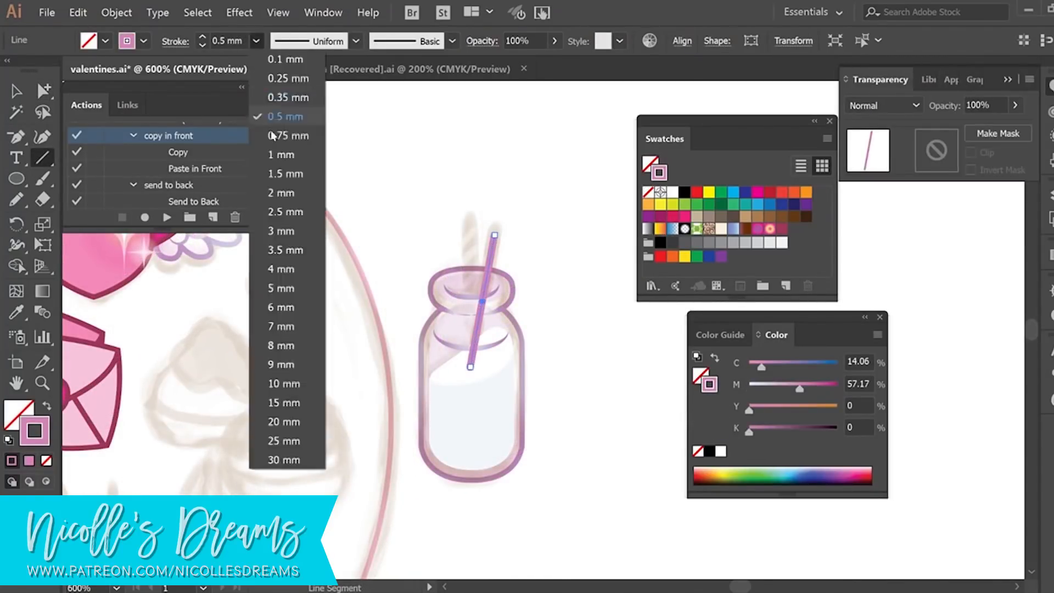
pyautogui.click(291, 146)
pyautogui.press('a')
pyautogui.click(398, 181)
pyautogui.moveTo(497, 254); pyautogui.dragTo(478, 239)
pyautogui.press('v')
pyautogui.moveTo(482, 215); pyautogui.dragTo(474, 213)
pyautogui.moveTo(466, 257); pyautogui.dragTo(473, 258)
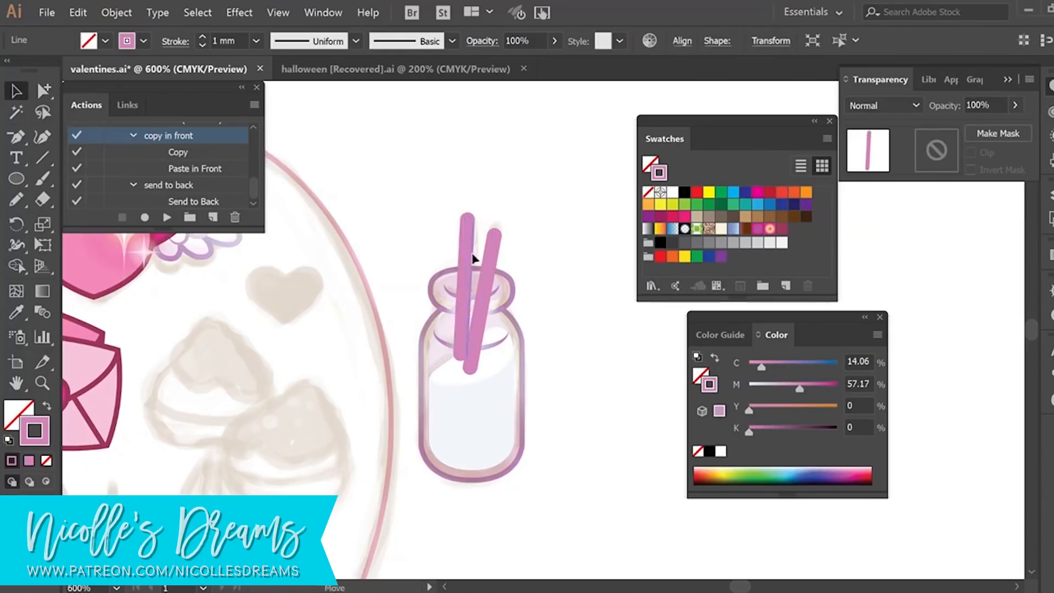
# Outline the stroke of the more upright straw and swap its fill and stroke to leave a pink contour
pyautogui.click(116, 13)
pyautogui.moveTo(236, 295)
pyautogui.click(351, 326)
pyautogui.click(47, 407)
pyautogui.click(26, 407)
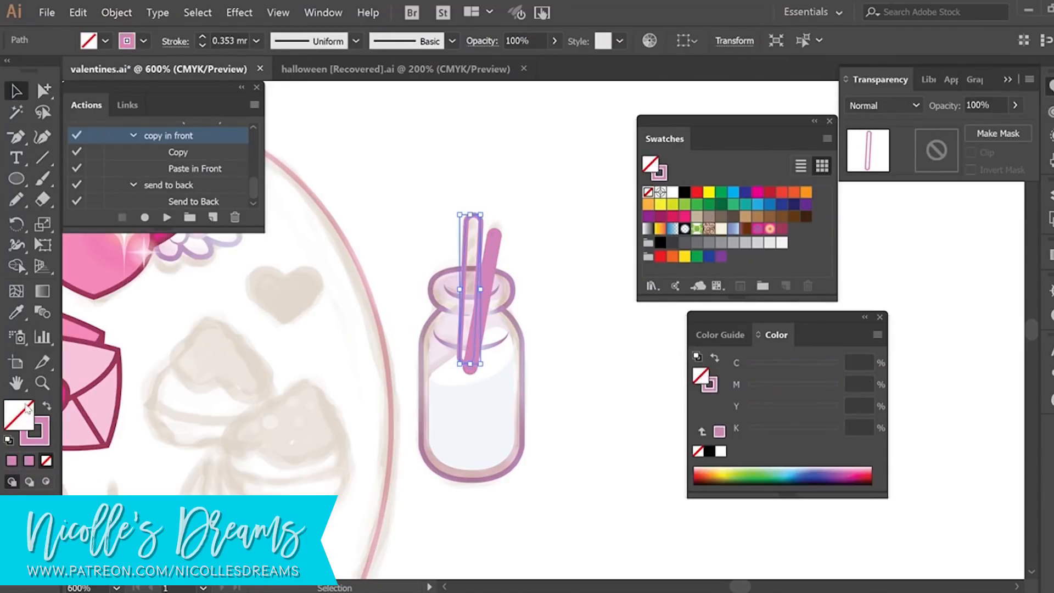
# Outline the slanted straw's stroke and match its white fill and pink contour to the first straw
pyautogui.click(116, 13)
pyautogui.click(338, 325)
pyautogui.click(16, 312)
pyautogui.click(480, 219)
pyautogui.click(17, 89)
# Add a solid pink copy in front of the slanted straw and erase diagonal gaps through it to make candy stripes
pyautogui.click(78, 12)
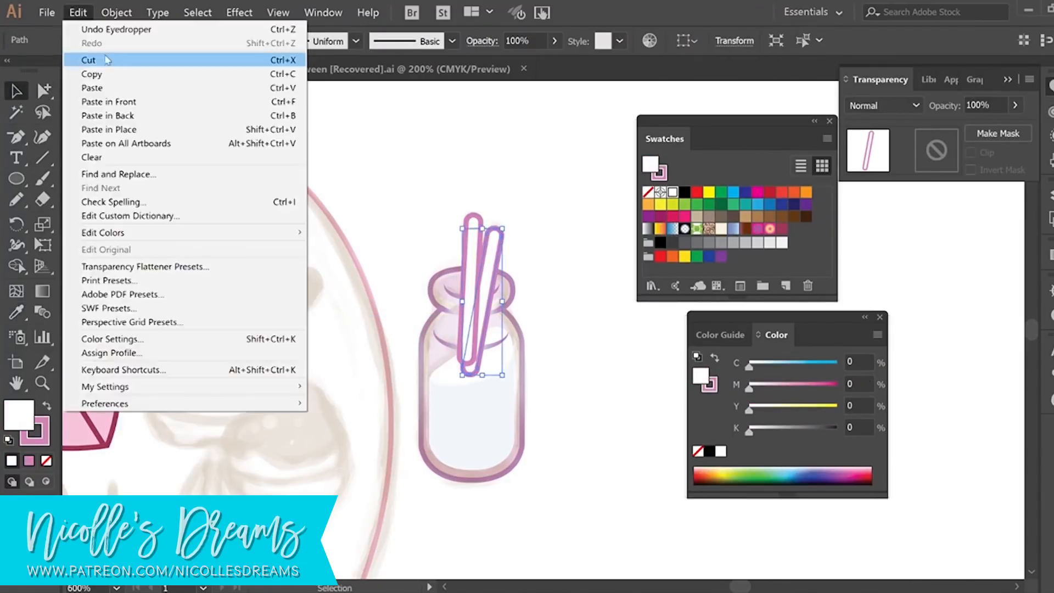
pyautogui.click(165, 59)
pyautogui.click(137, 102)
pyautogui.moveTo(496, 258); pyautogui.dragTo(582, 272)
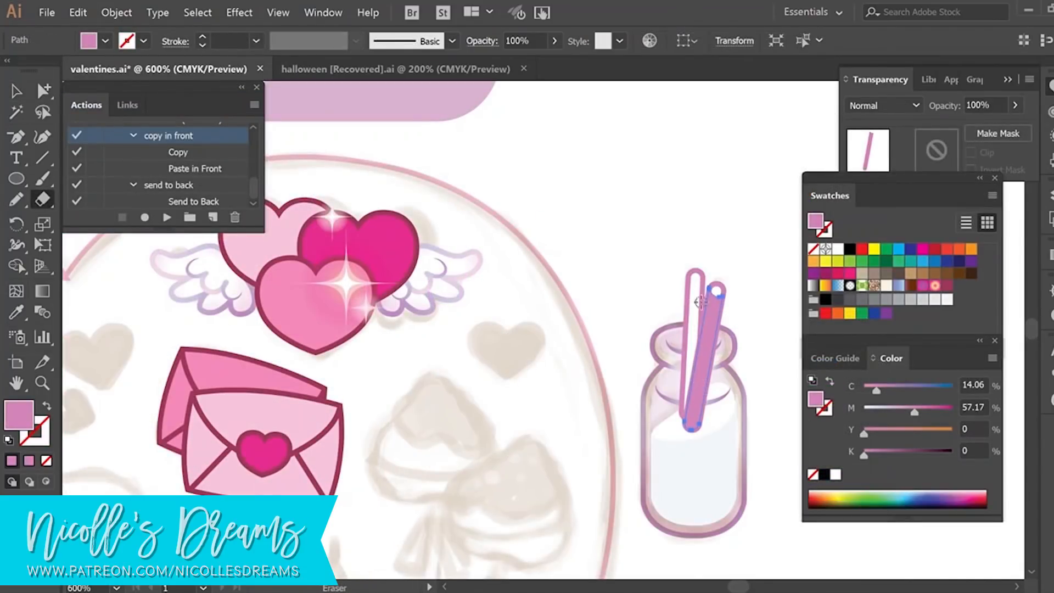
pyautogui.moveTo(698, 302)
pyautogui.mouseDown()
pyautogui.moveTo(751, 337)
pyautogui.moveTo(763, 415)
pyautogui.mouseUp()
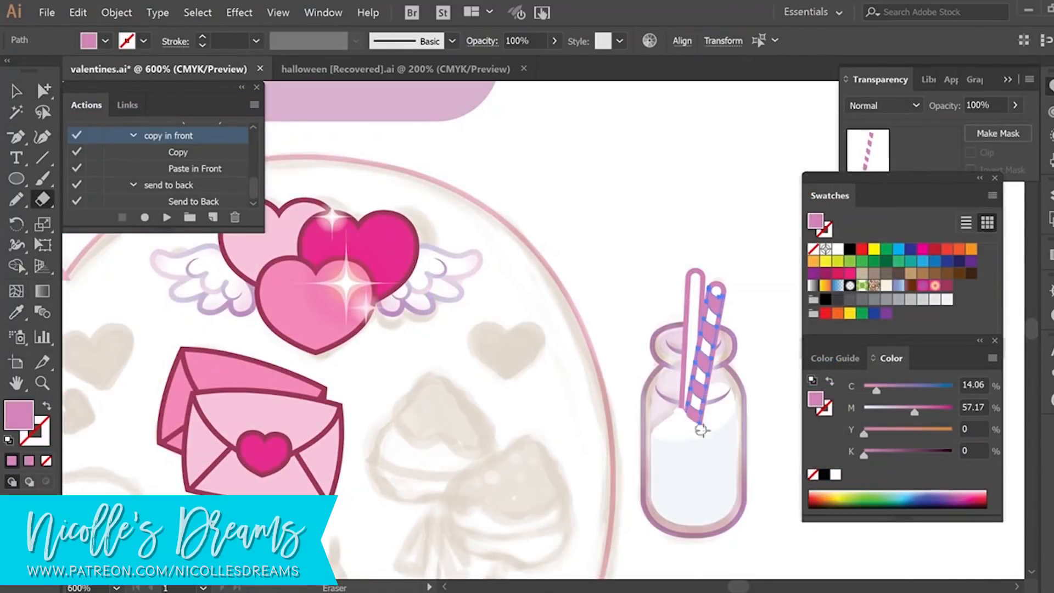
# Recolor the straws with dark magenta outlines and stripes
pyautogui.press('z')
pyautogui.click(712, 301)
pyautogui.press('a')
pyautogui.click(546, 370)
pyautogui.click(503, 381)
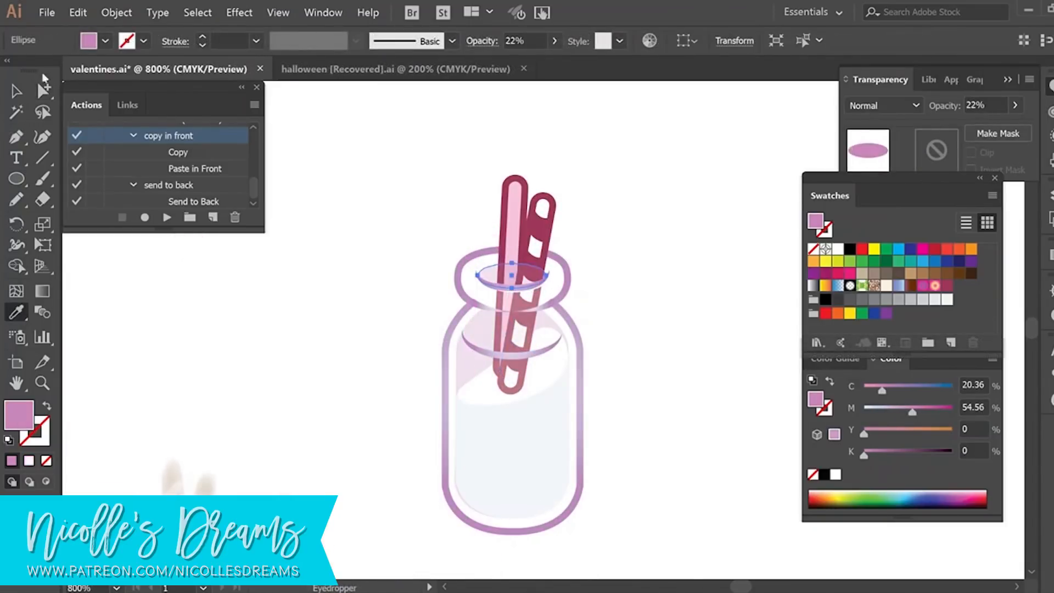
# Adjust the stacking order of the translucent mouth ellipse within the bottle
pyautogui.click(117, 12)
pyautogui.click(412, 57)
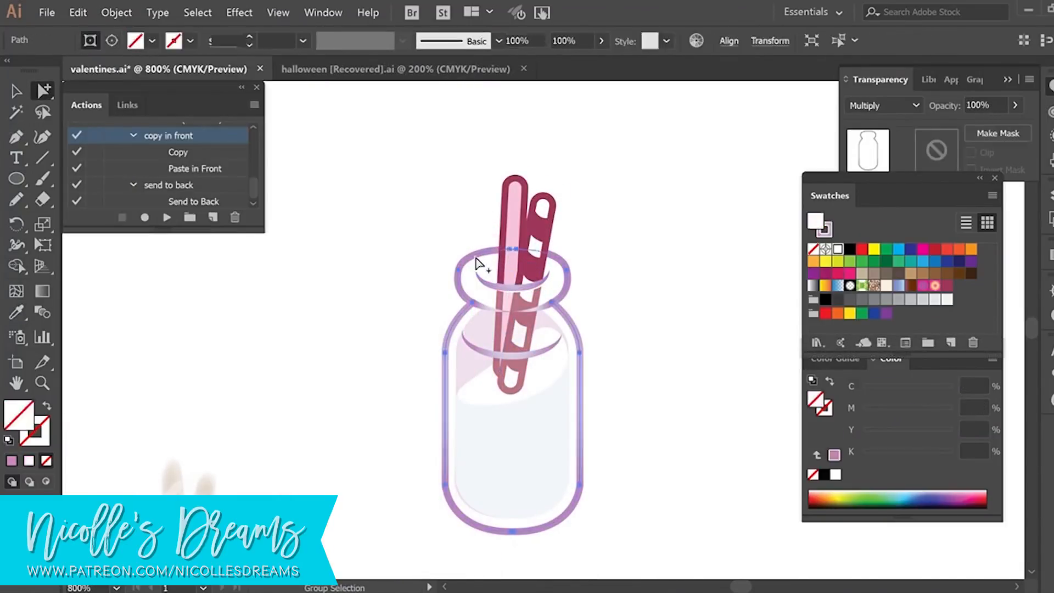
pyautogui.click(181, 342)
pyautogui.press('z')
pyautogui.keyDown('alt'); pyautogui.click(454, 372); pyautogui.keyUp('alt')
pyautogui.keyDown('alt'); pyautogui.click(455, 372); pyautogui.keyUp('alt')
pyautogui.keyDown('alt'); pyautogui.click(554, 366); pyautogui.keyUp('alt')
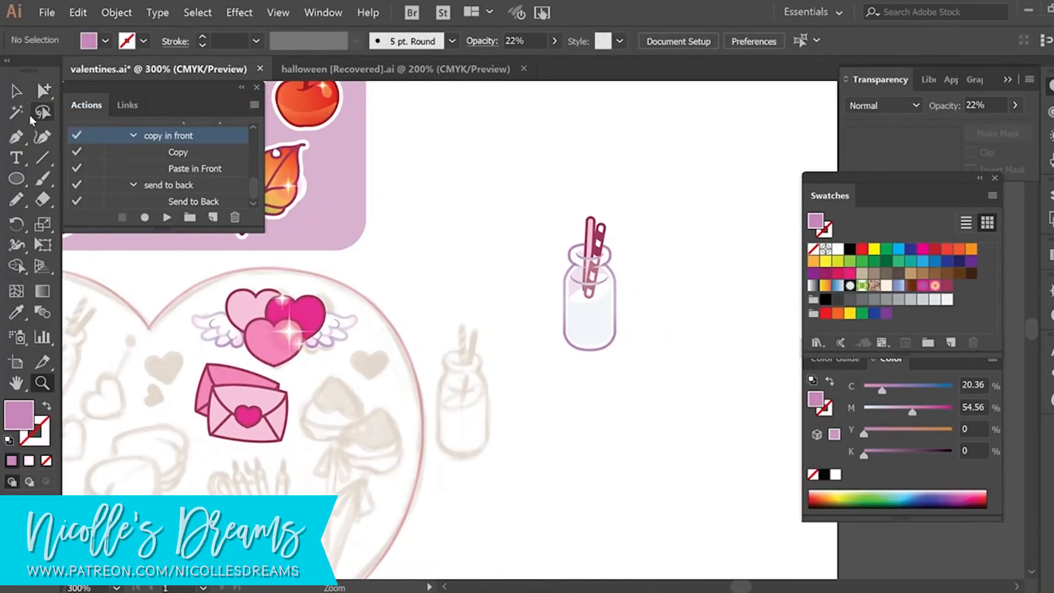
# Set the liquid body's fill to a pale blue of C 8, M 0, Y 0, K 5
pyautogui.click(43, 90)
pyautogui.click(589, 319)
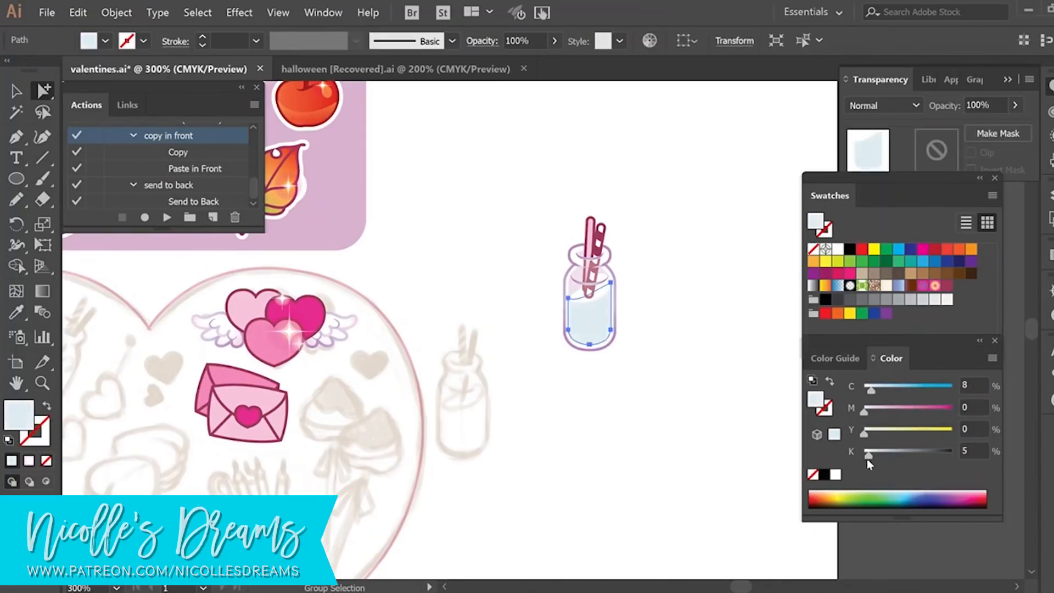
pyautogui.press('h')
pyautogui.moveTo(411, 430); pyautogui.dragTo(526, 467)
pyautogui.click(15, 90)
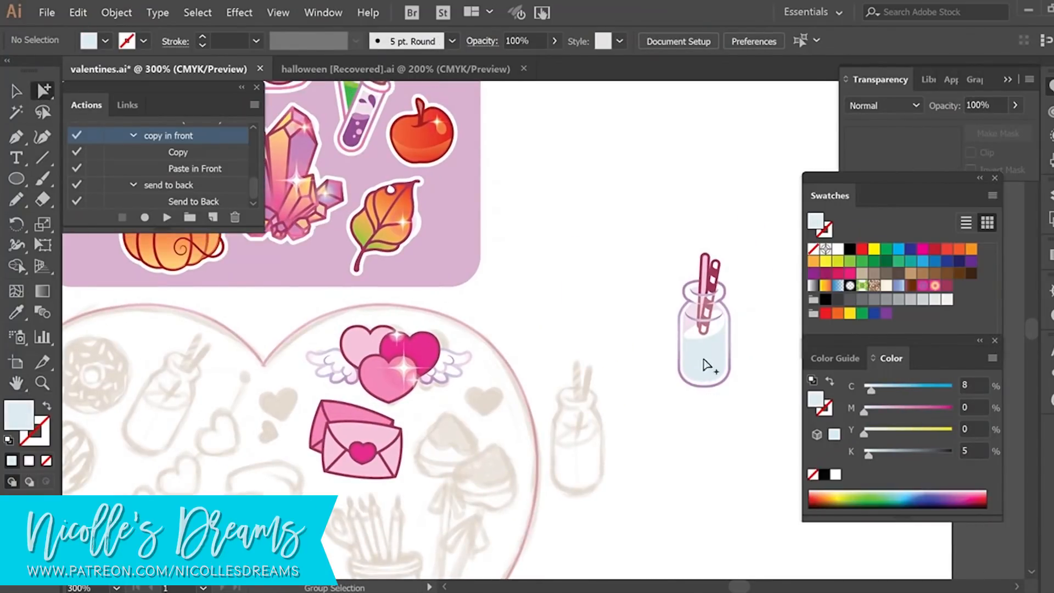
# Recolor the liquid body light pink and its surface darker pink without strokes, sampling both colors from the winged hearts
pyautogui.click(357, 342)
pyautogui.press('/')
pyautogui.click(719, 326)
pyautogui.press('i')
pyautogui.click(378, 374)
pyautogui.click(733, 178)
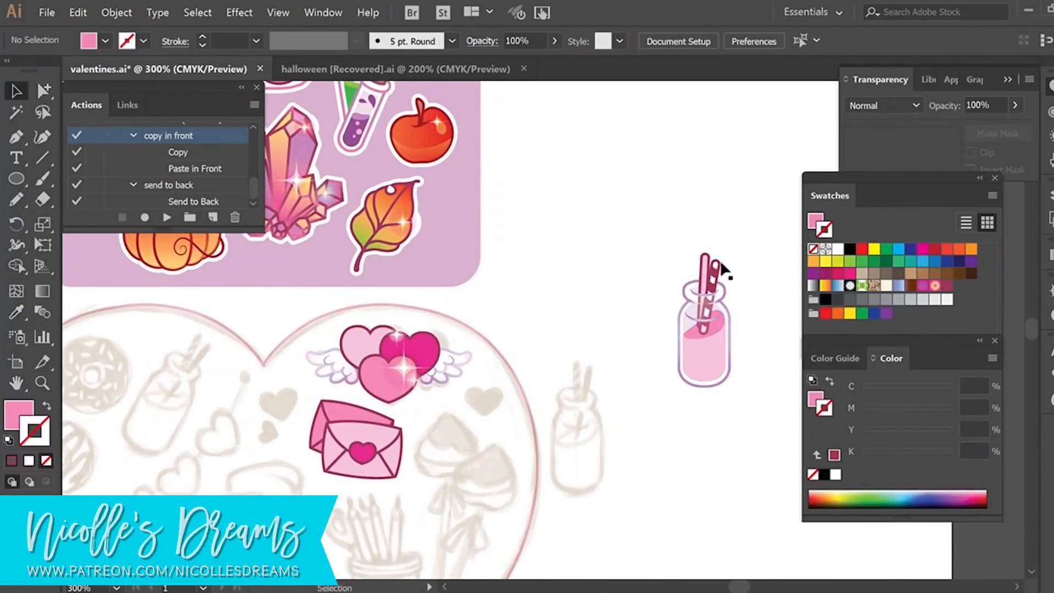
# Recolor the upright straw with a magenta fill and the slanted straw's gaps with pink
pyautogui.click(43, 89)
pyautogui.click(721, 266)
pyautogui.click(704, 275)
# Add a narrow, slanted white highlight without a stroke near the right side of the pink liquid
pyautogui.press('/')
pyautogui.click(838, 250)
pyautogui.click(43, 89)
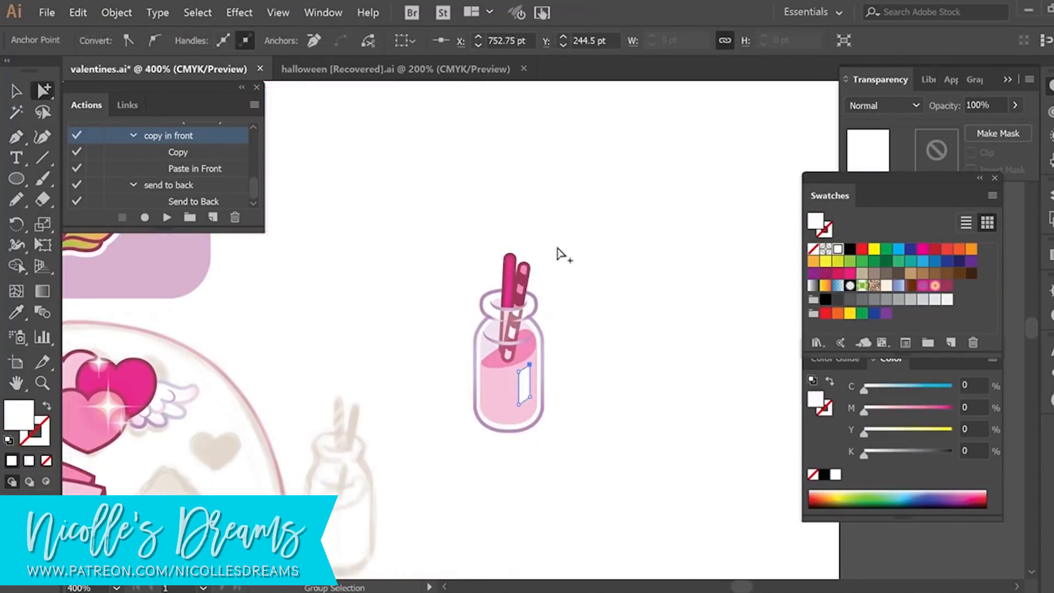
# Round the corners of the slanted white highlight on the pink liquid
pyautogui.click(559, 249)
pyautogui.click(531, 375)
pyautogui.press('v')
pyautogui.hotkey('ctrl', 'shift', 'a')
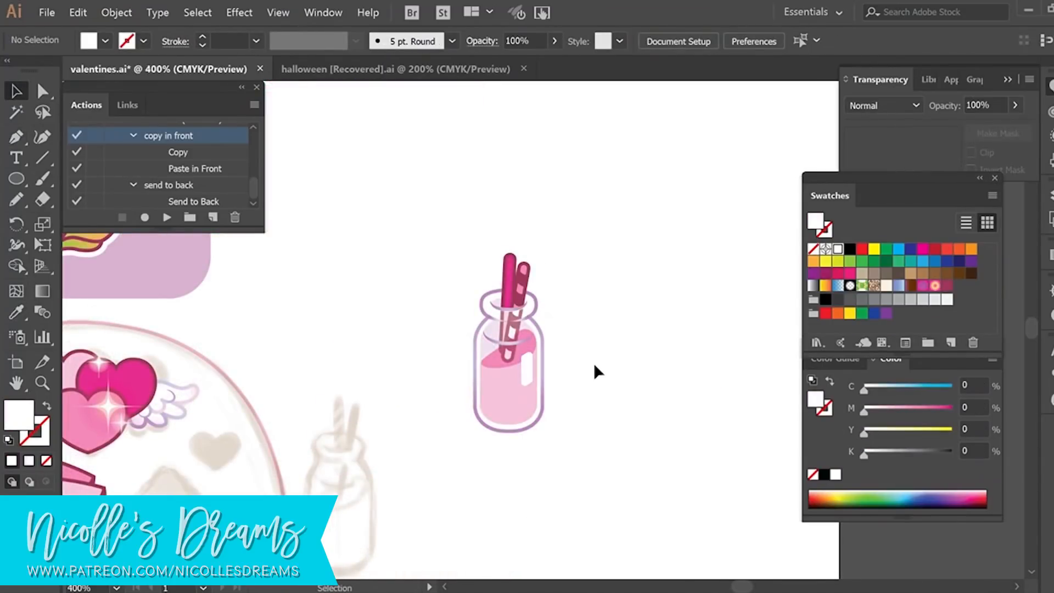
# Group all bottle and straw parts and move the group onto the bottle sketch inside the large heart
pyautogui.press('v')
pyautogui.moveTo(573, 236); pyautogui.dragTo(470, 453)
pyautogui.hotkey('ctrl', 'g')
pyautogui.press('z')
pyautogui.keyDown('alt'); pyautogui.click(473, 330); pyautogui.keyUp('alt')
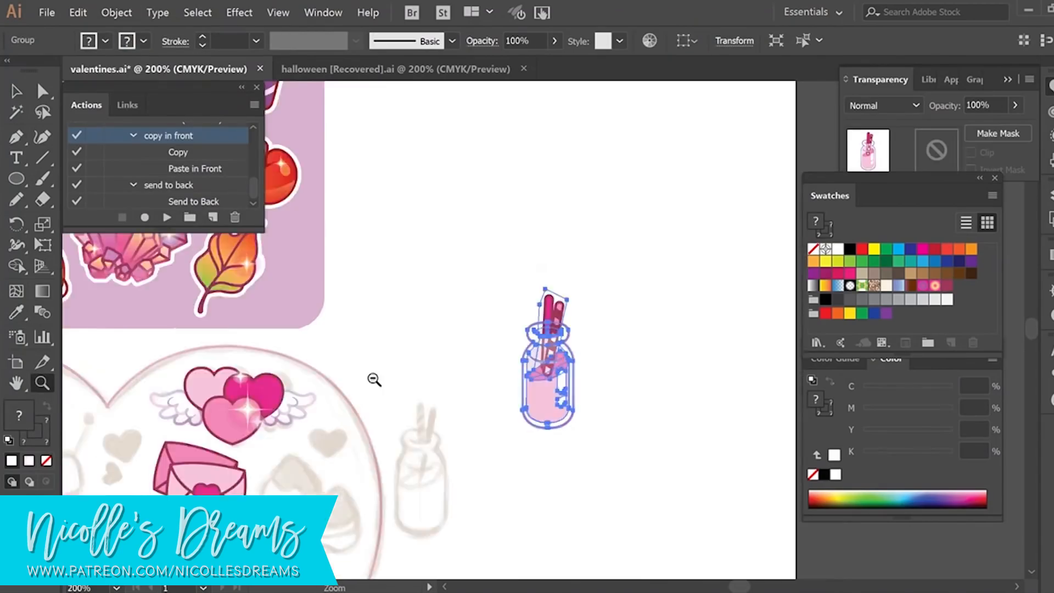
pyautogui.keyDown('alt'); pyautogui.click(374, 377); pyautogui.keyUp('alt')
pyautogui.press('v')
pyautogui.moveTo(663, 330); pyautogui.dragTo(305, 376)
pyautogui.click(116, 12)
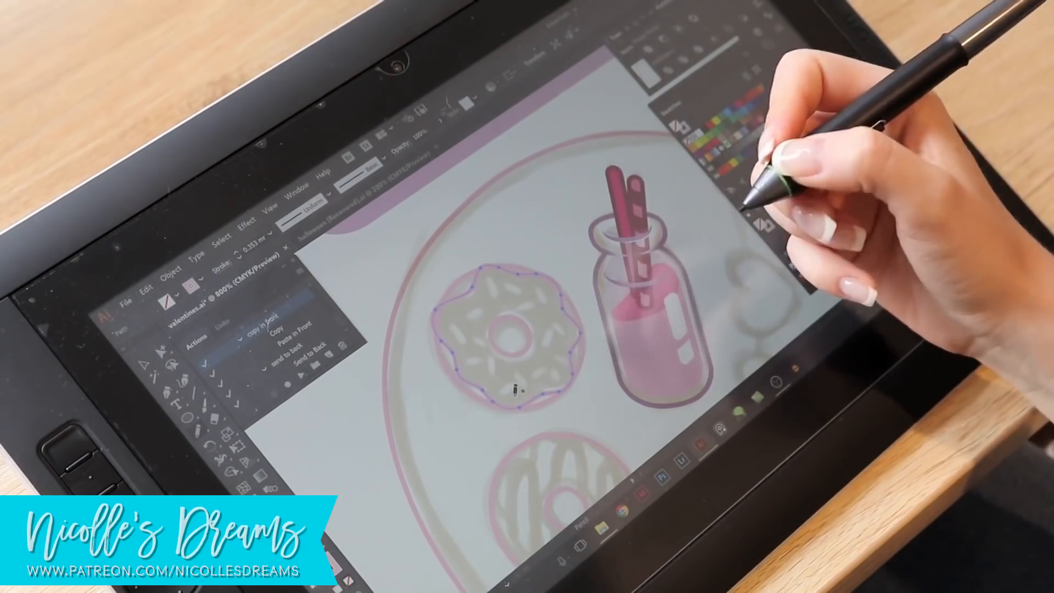
# Combine the upper donut's wavy icing outline with its centre hole as a compound path and fill it magenta
pyautogui.moveTo(506, 341)
pyautogui.mouseDown()
pyautogui.moveTo(537, 349)
pyautogui.moveTo(506, 341)
pyautogui.mouseUp()
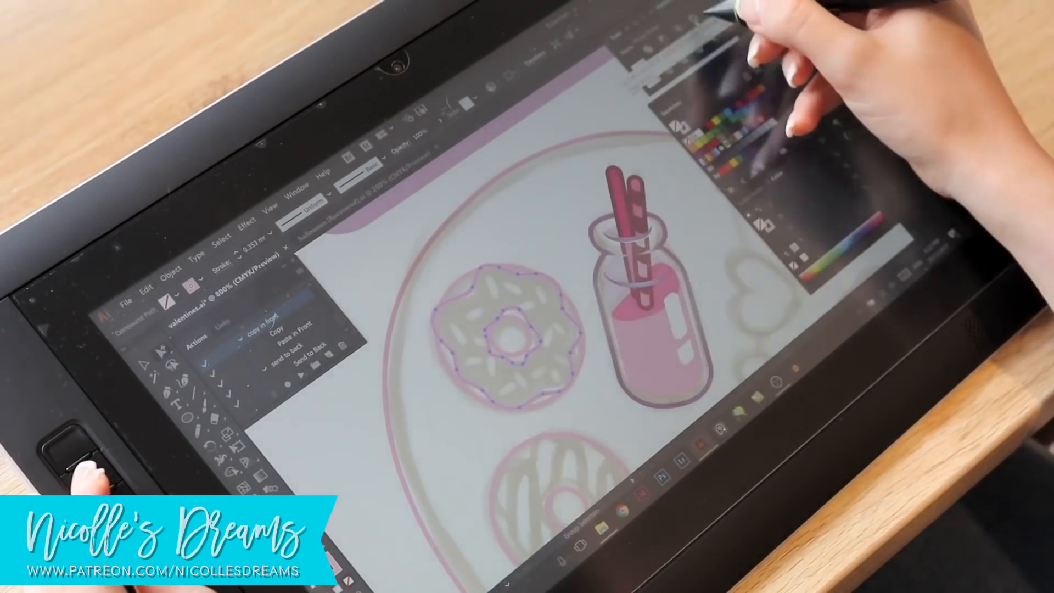
pyautogui.click(666, 242)
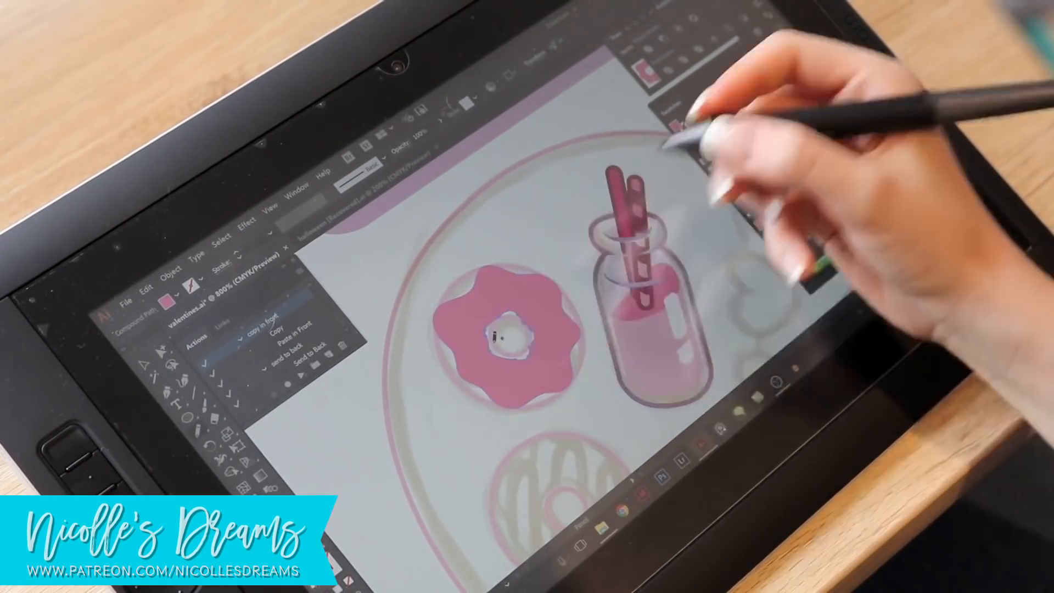
pyautogui.click(527, 332)
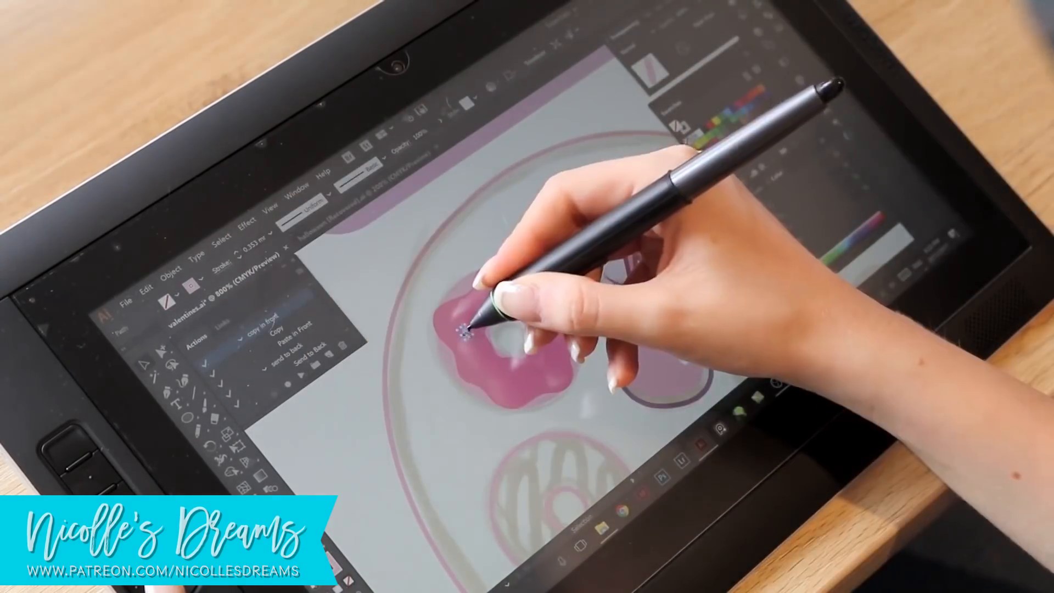
# Scatter short white sprinkles over the upper donut's magenta icing, following the sketch
pyautogui.moveTo(474, 320)
pyautogui.mouseDown()
pyautogui.moveTo(495, 295)
pyautogui.moveTo(510, 302)
pyautogui.moveTo(534, 284)
pyautogui.moveTo(544, 319)
pyautogui.mouseUp()
pyautogui.moveTo(556, 375); pyautogui.dragTo(552, 384)
pyautogui.moveTo(541, 378); pyautogui.dragTo(529, 380)
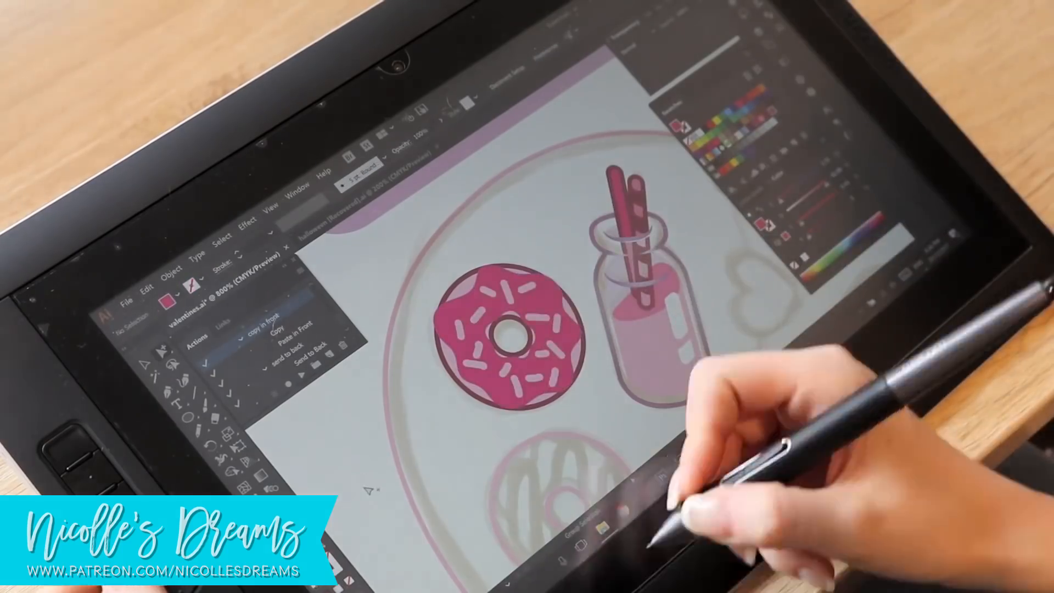
pyautogui.keyDown('shift'); pyautogui.click(557, 351); pyautogui.keyUp('shift')
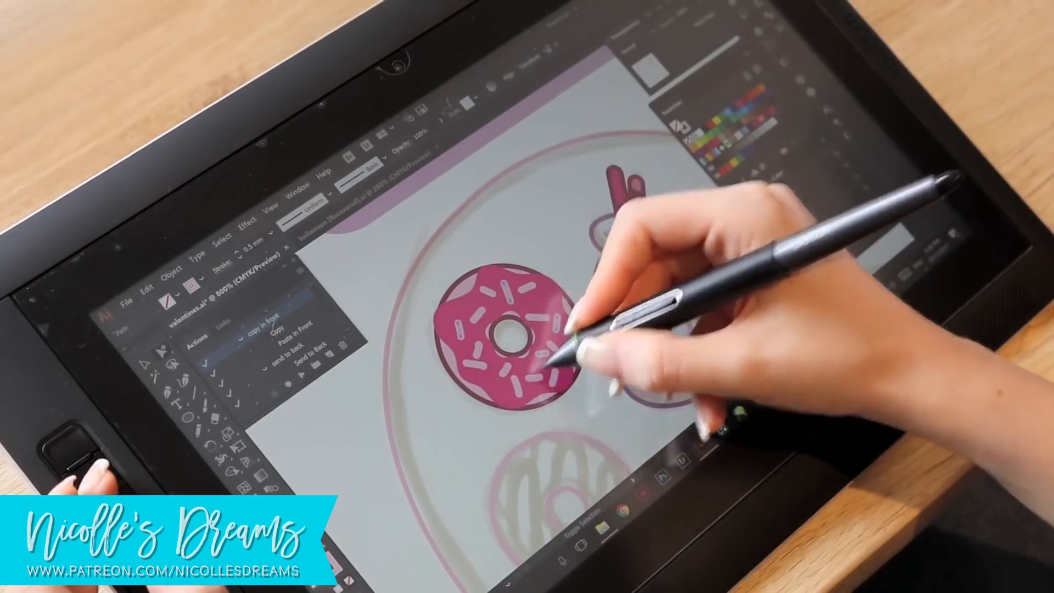
pyautogui.click(352, 484)
pyautogui.keyDown('shift'); pyautogui.click(556, 374); pyautogui.keyUp('shift')
pyautogui.click(331, 480)
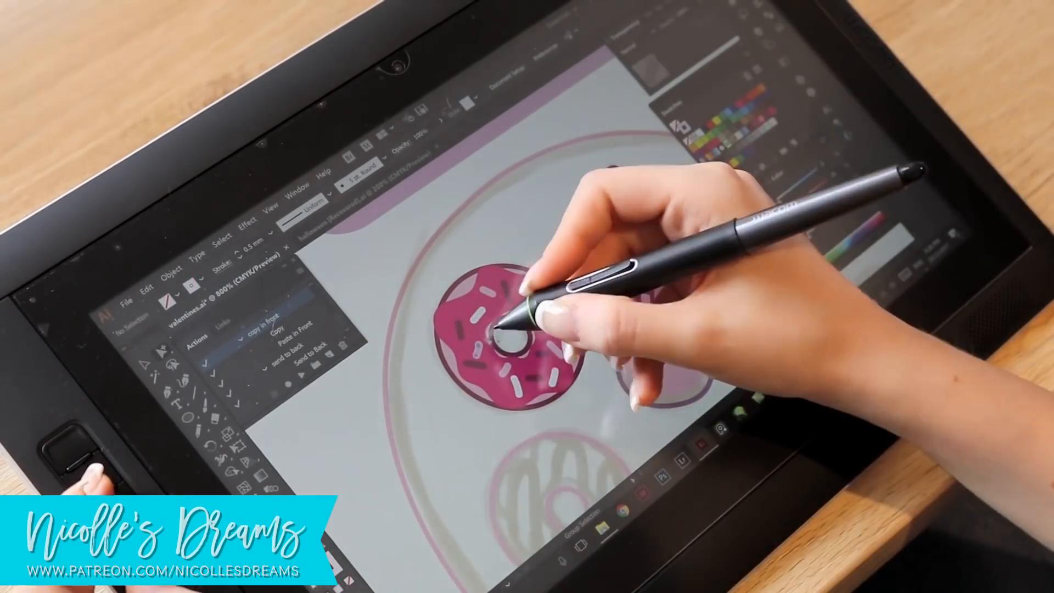
pyautogui.click(496, 328)
pyautogui.press('v')
pyautogui.click(353, 433)
pyautogui.click(479, 314)
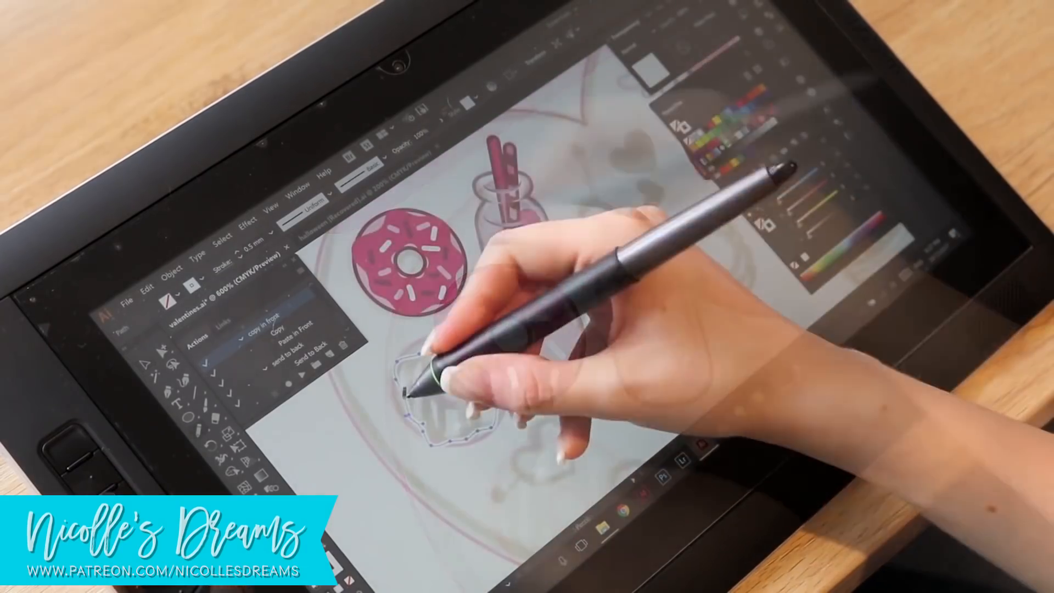
# Trace the lower donut's wavy icing as a white shape and cut out its centre hole
pyautogui.moveTo(415, 390)
pyautogui.mouseDown()
pyautogui.moveTo(426, 421)
pyautogui.moveTo(468, 437)
pyautogui.mouseUp()
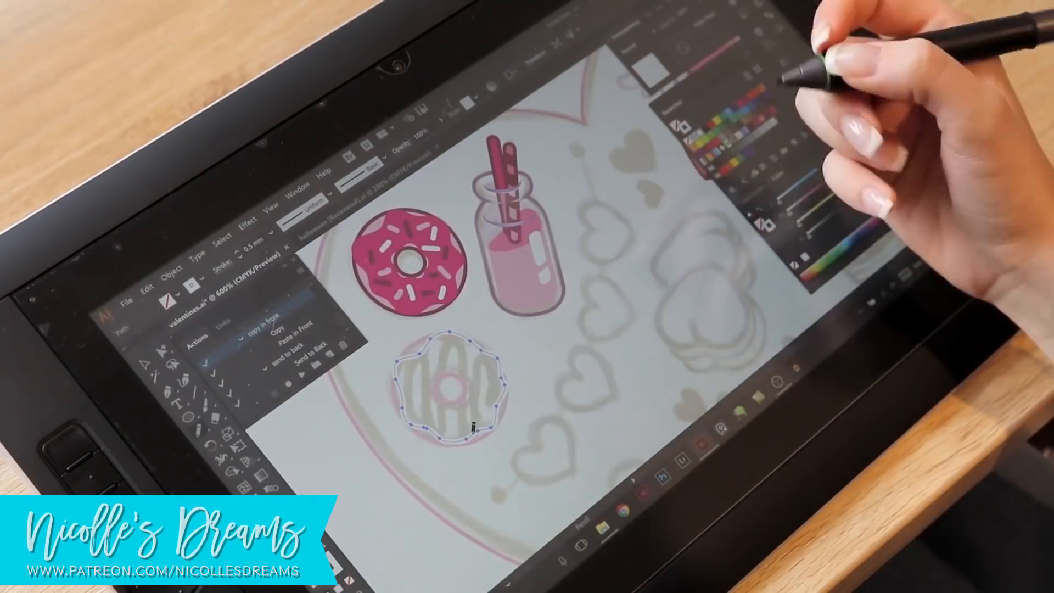
pyautogui.hotkey('shift', 'x')
pyautogui.hotkey('shift', 'e')
pyautogui.click(451, 391)
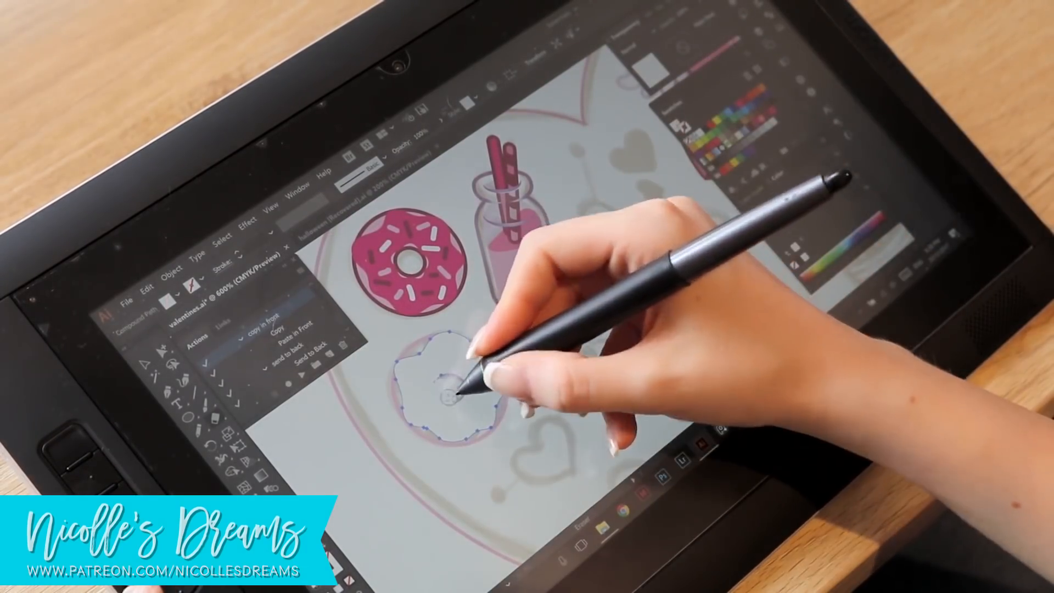
# Give the lower donut dark pink outlines sampled from the existing artwork and keep its icing white without a stroke
pyautogui.press('i')
pyautogui.click(418, 501)
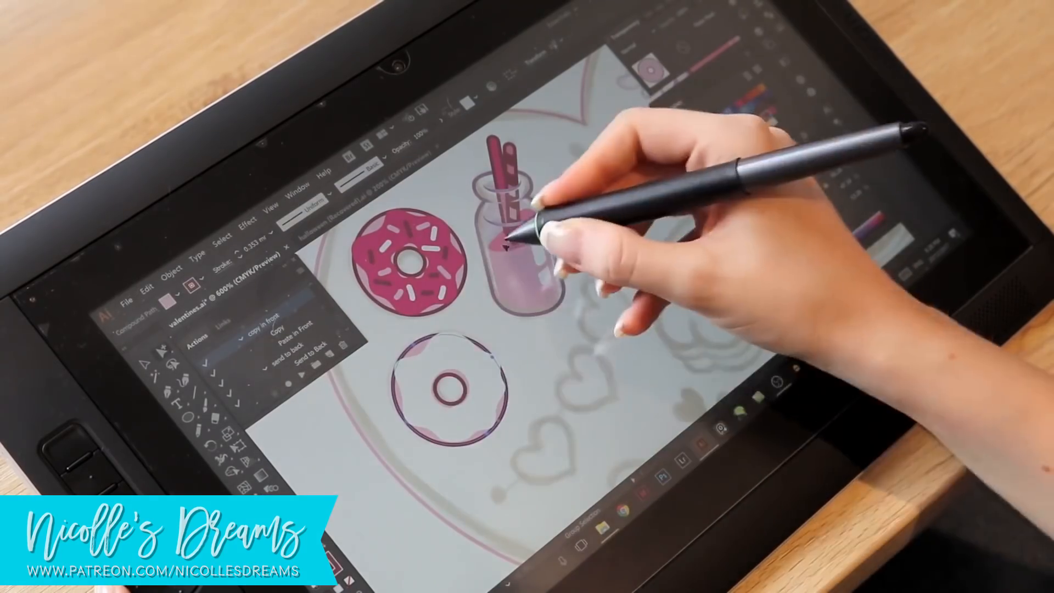
pyautogui.hotkey('shift', 'x')
pyautogui.click(420, 348)
pyautogui.click(778, 110)
pyautogui.click(418, 486)
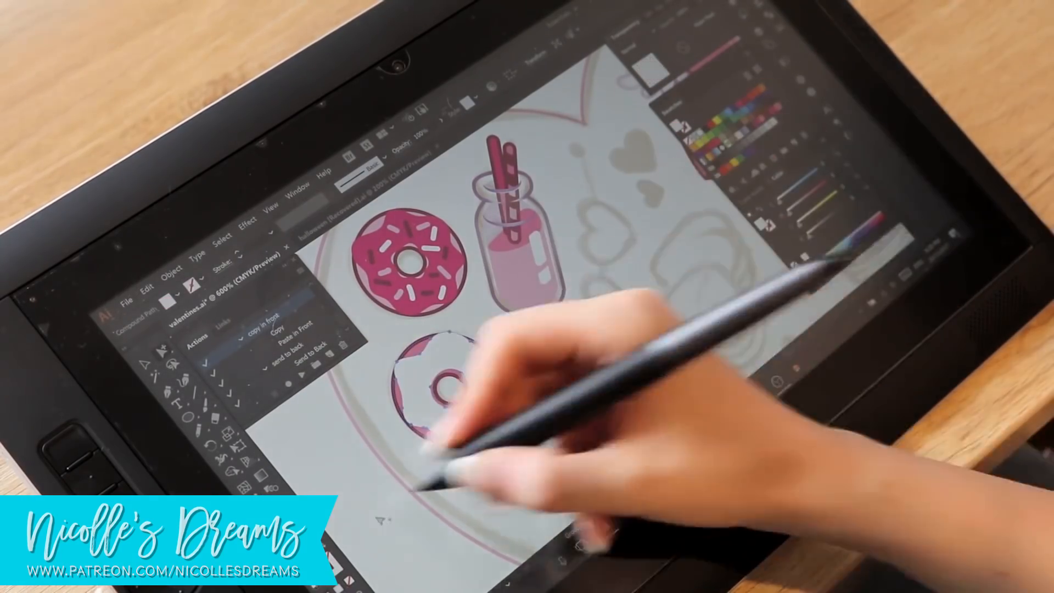
# Draw a looping dark pink drizzle over the lower donut's white icing and refine its curves
pyautogui.press('n')
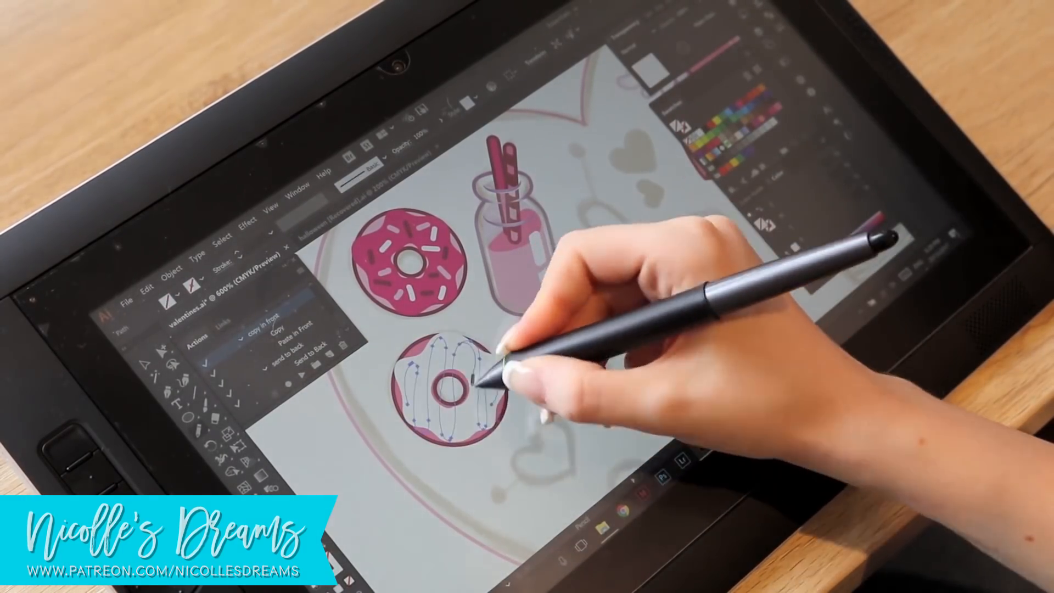
pyautogui.click(334, 563)
pyautogui.click(771, 113)
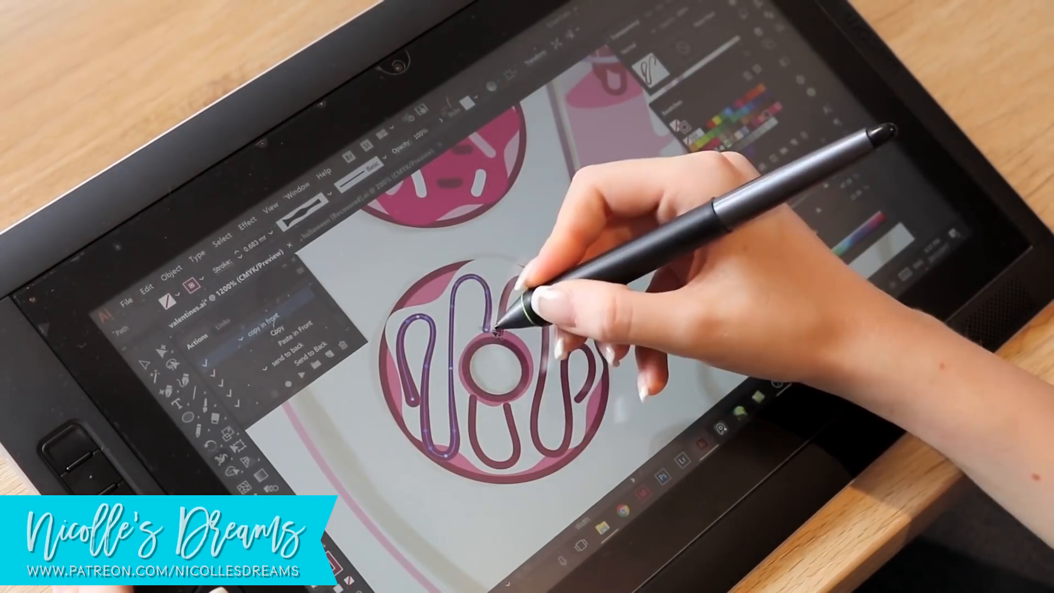
pyautogui.press('a')
pyautogui.moveTo(428, 367); pyautogui.dragTo(432, 367)
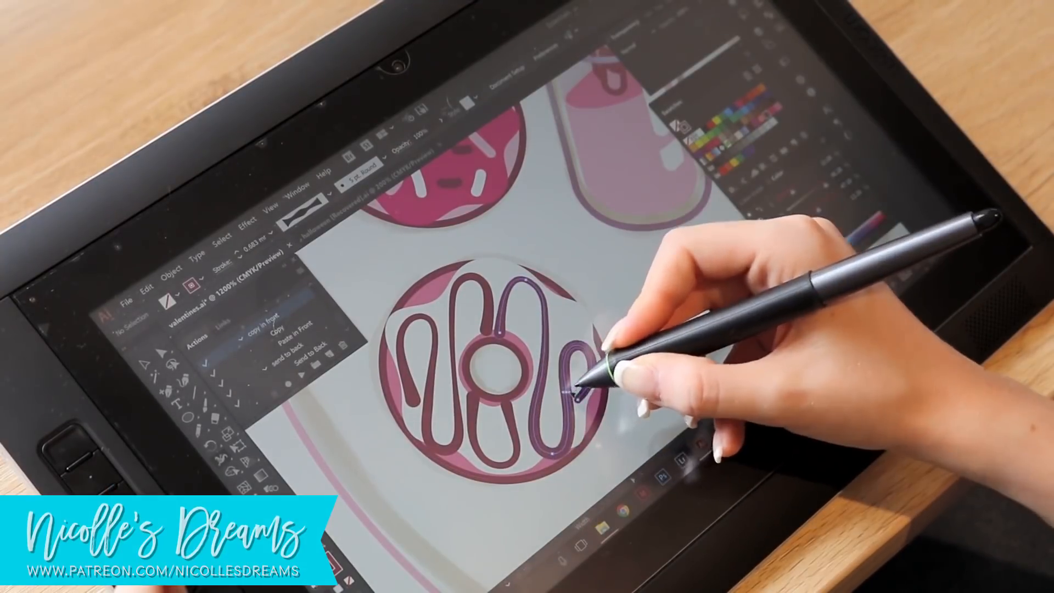
pyautogui.click(581, 401)
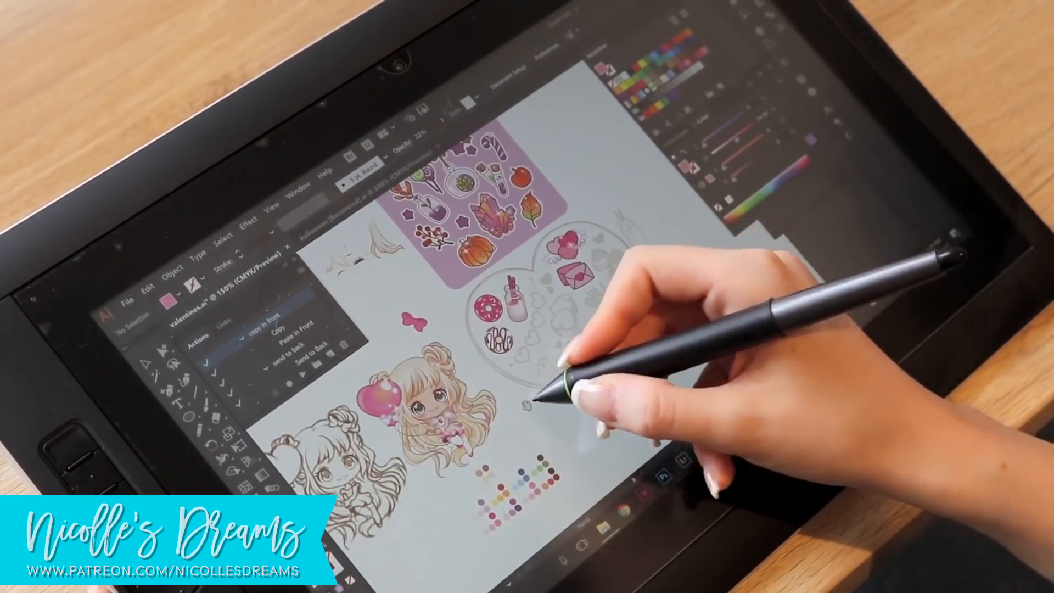
# Place a copy of a magenta heart on the key sketch, scaled and rotated to match the key's head
pyautogui.hotkey('ctrl', '=')
pyautogui.hotkey('ctrl', '=')
pyautogui.hotkey('ctrl', '=')
pyautogui.hotkey('ctrl', '=')
pyautogui.hotkey('ctrl', '-')
pyautogui.hotkey('ctrl', '-')
pyautogui.hotkey('ctrl', '-')
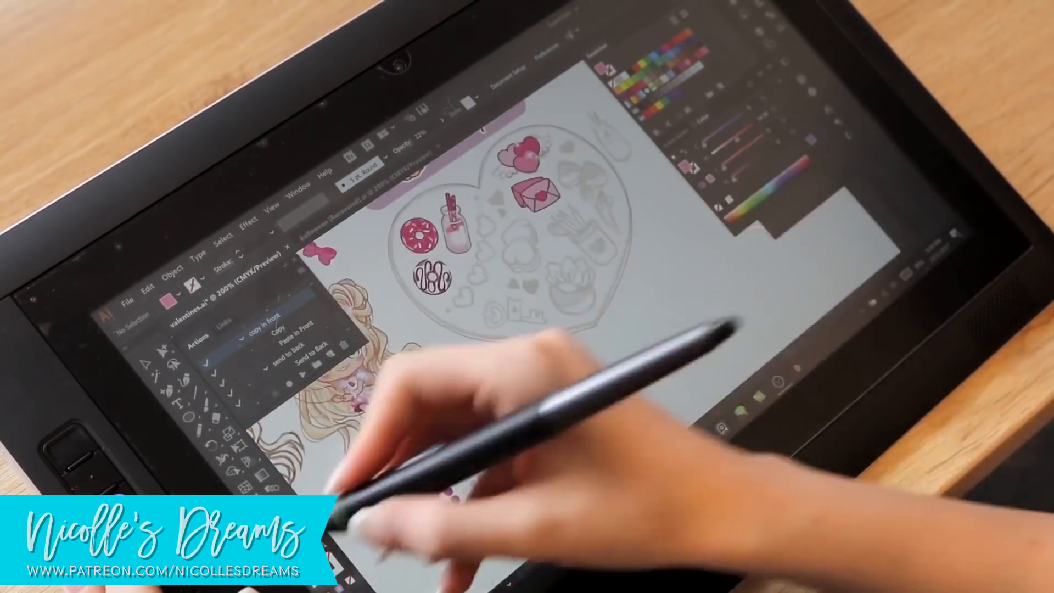
pyautogui.moveTo(416, 322); pyautogui.dragTo(478, 416)
pyautogui.hotkey('ctrl', '=')
pyautogui.click(576, 318)
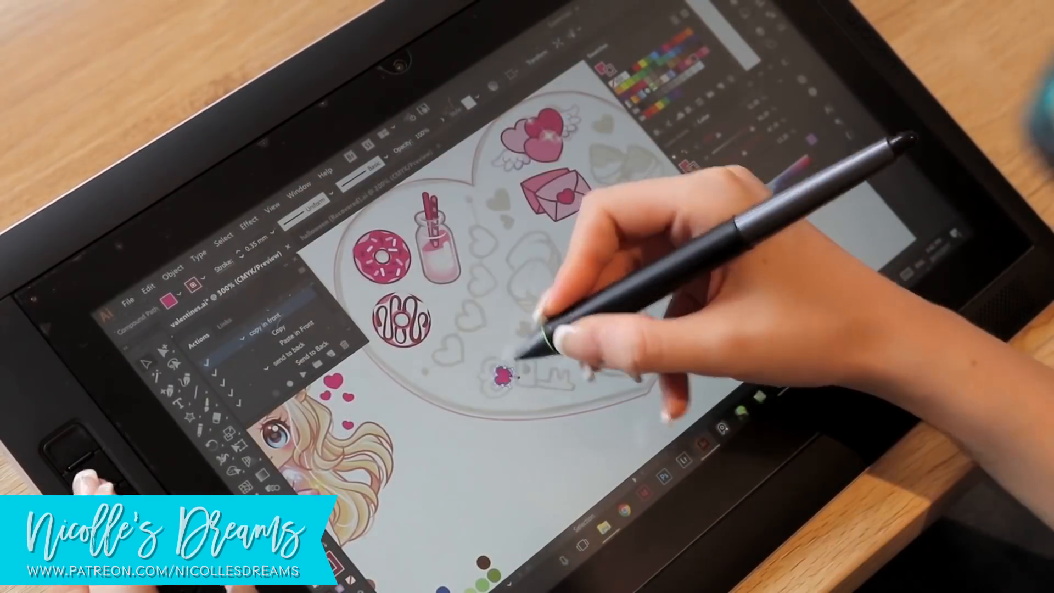
pyautogui.click(508, 379)
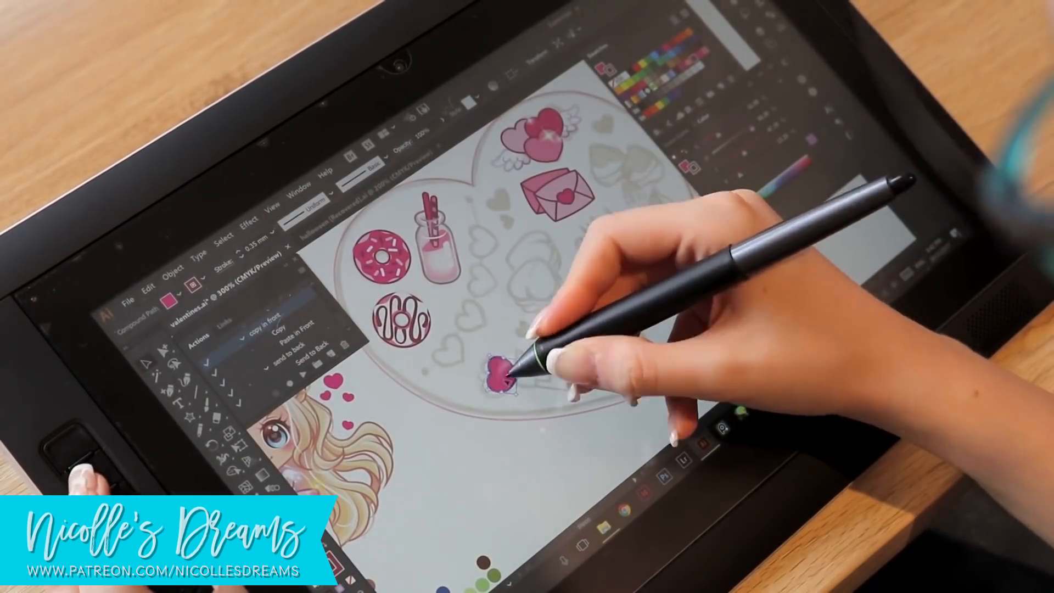
pyautogui.moveTo(508, 380); pyautogui.dragTo(505, 382)
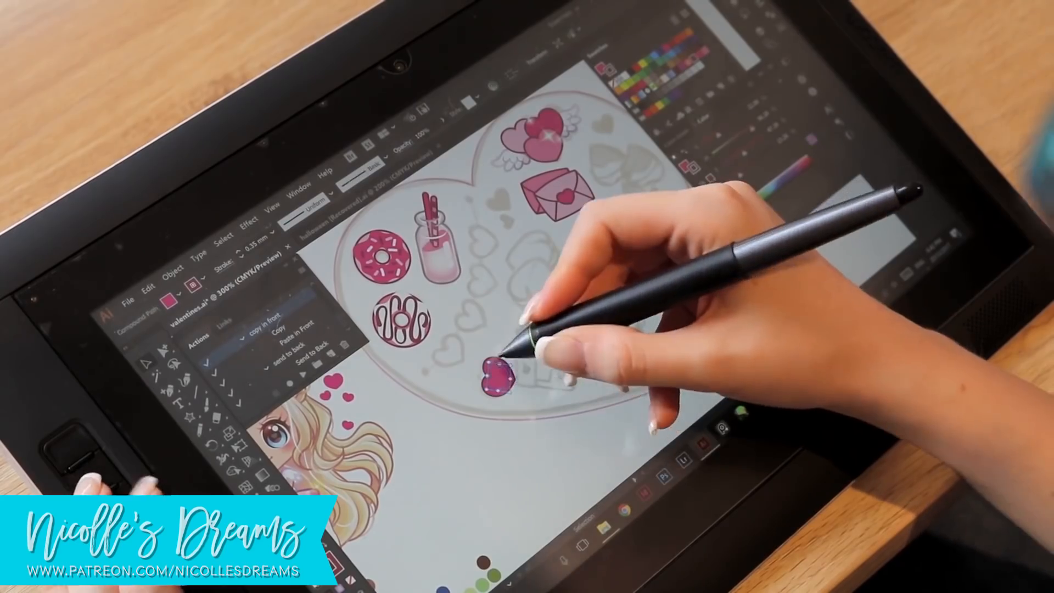
# Cut a smaller heart out of the key's head to leave a heart-shaped ring
pyautogui.keyDown('shift'); pyautogui.click(492, 360); pyautogui.keyUp('shift')
pyautogui.click(745, 12)
pyautogui.click(666, 37)
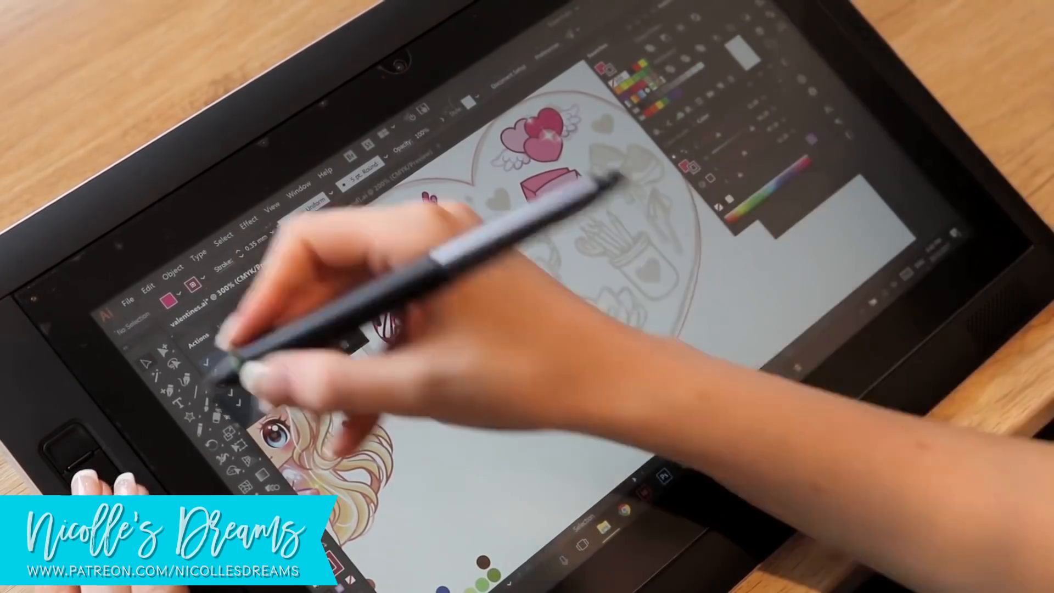
# Unite the key's shaft and teeth into one shape and apply the pink fill and dark outline of the key's head
pyautogui.click(189, 417)
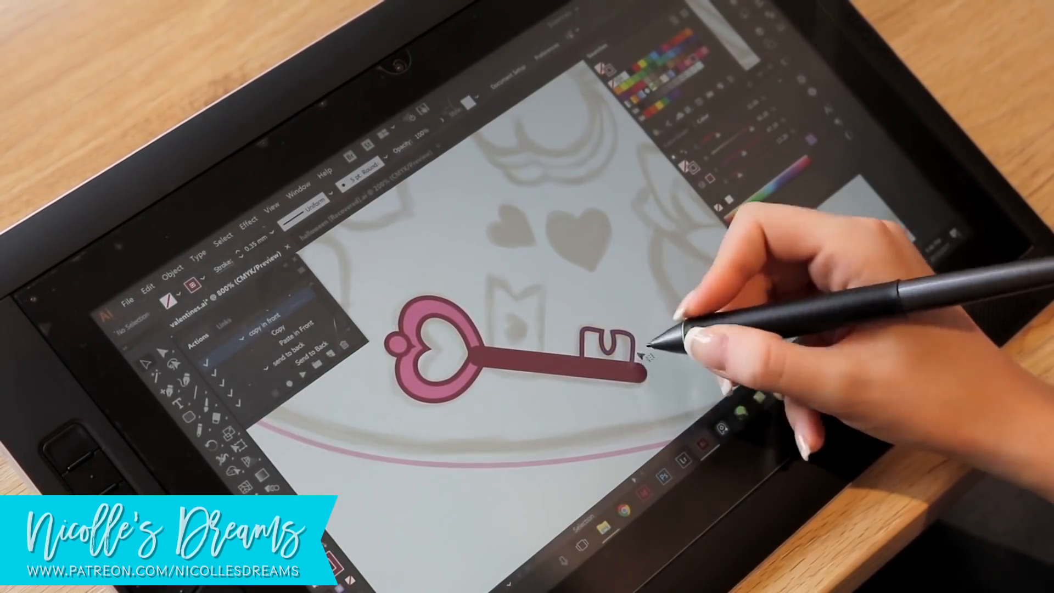
pyautogui.click(632, 368)
pyautogui.click(745, 12)
pyautogui.click(650, 48)
pyautogui.press('i')
pyautogui.click(472, 326)
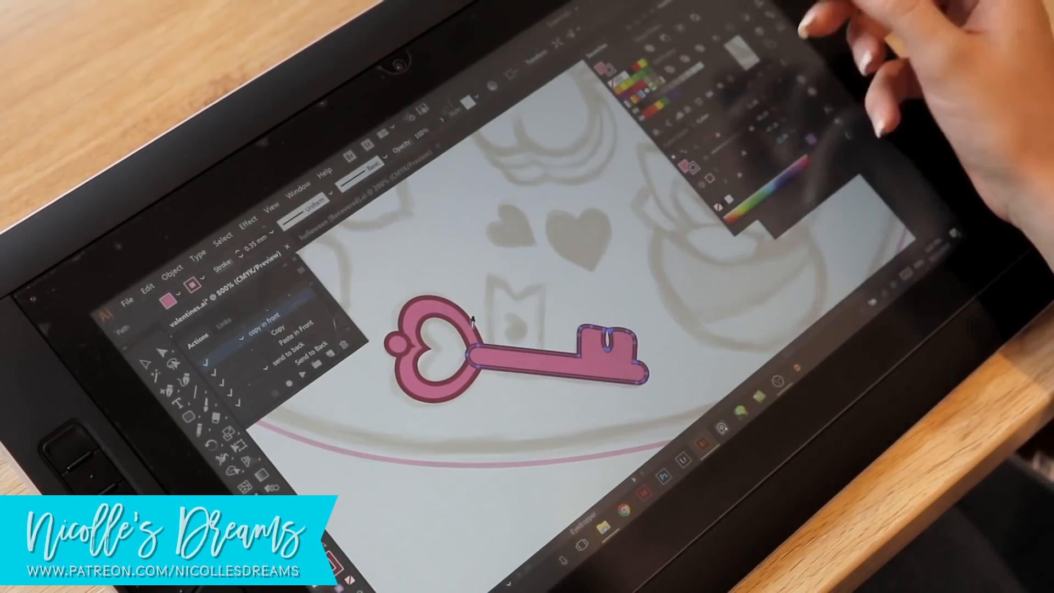
pyautogui.hotkey('ctrl', 'z')
pyautogui.hotkey('ctrl', 'shift', 'z')
pyautogui.click(706, 53)
pyautogui.click(163, 351)
pyautogui.click(379, 308)
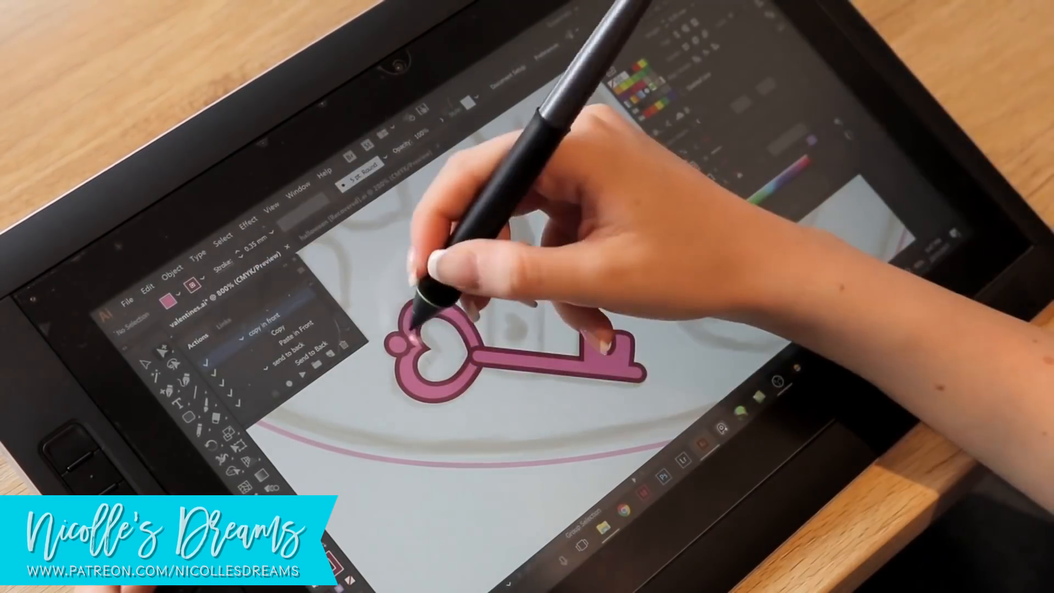
# Change the stacking order of the key's heart-shaped head
pyautogui.click(411, 329)
pyautogui.click(172, 273)
pyautogui.moveTo(200, 285)
pyautogui.click(329, 196)
pyautogui.click(653, 180)
# Draw a rectangle across the key's shaft and reshape it into a ribbon banner with a V-notched end
pyautogui.press('m')
pyautogui.moveTo(475, 279)
pyautogui.mouseDown()
pyautogui.moveTo(590, 271)
pyautogui.moveTo(552, 257)
pyautogui.moveTo(603, 206)
pyautogui.moveTo(552, 212)
pyautogui.mouseUp()
pyautogui.click(167, 391)
pyautogui.click(570, 248)
pyautogui.press('a')
pyautogui.press('v')
pyautogui.moveTo(584, 259); pyautogui.dragTo(521, 329)
pyautogui.moveTo(500, 280); pyautogui.dragTo(495, 278)
pyautogui.press('a')
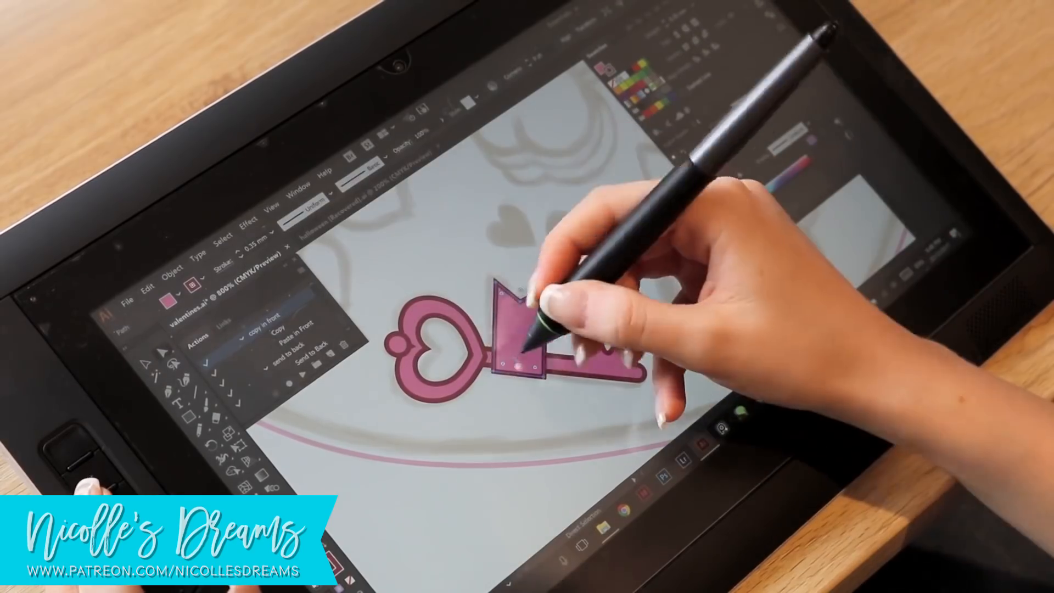
# Copy the envelope's magenta heart onto the key's ribbon banner and bring it in front of the banner
pyautogui.hotkey('ctrl', '-')
pyautogui.click(341, 501)
pyautogui.hotkey('ctrl', '-')
pyautogui.hotkey('ctrl', '-')
pyautogui.hotkey('ctrl', '-')
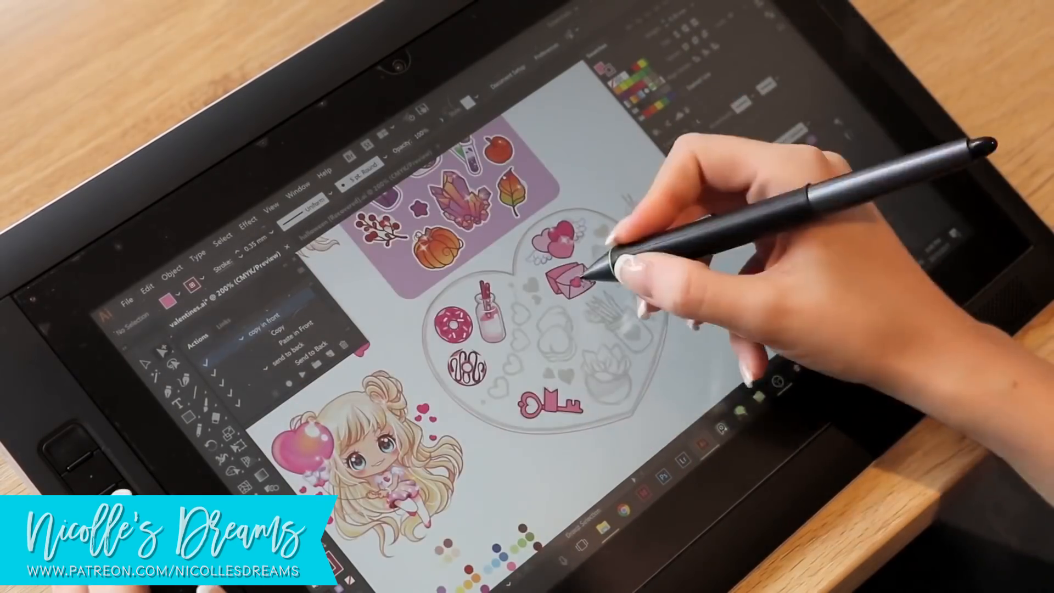
pyautogui.press('v')
pyautogui.moveTo(577, 282); pyautogui.dragTo(551, 404)
pyautogui.click(172, 272)
pyautogui.click(233, 275)
pyautogui.hotkey('ctrl', '+')
pyautogui.hotkey('ctrl', '+')
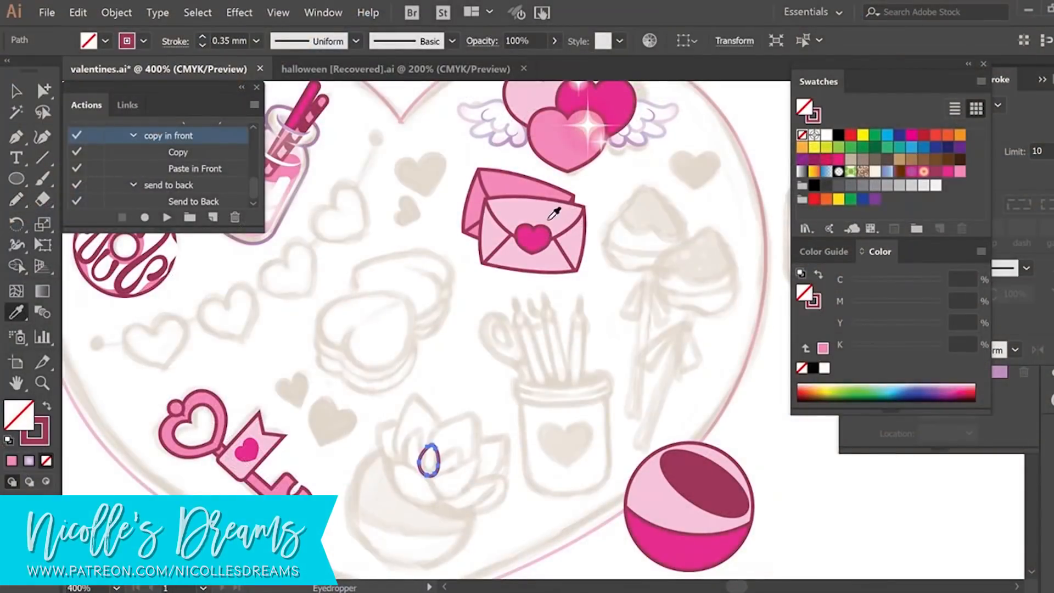
# Draw the succulent's petals freehand with a 0.35 mm dark pink stroke, following the sketch
pyautogui.moveTo(431, 463); pyautogui.dragTo(429, 461)
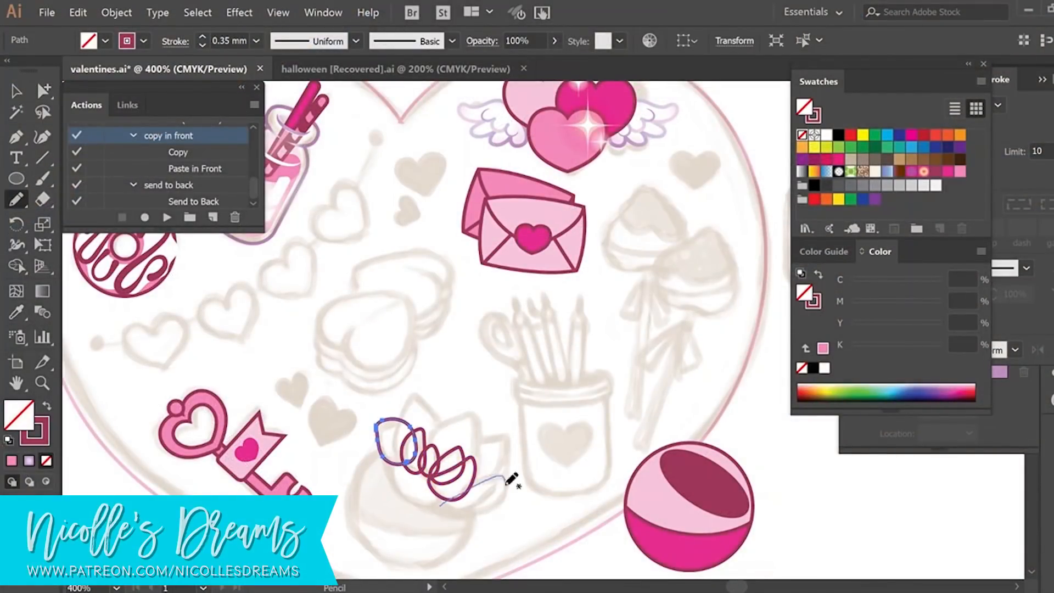
pyautogui.moveTo(511, 479); pyautogui.dragTo(445, 456)
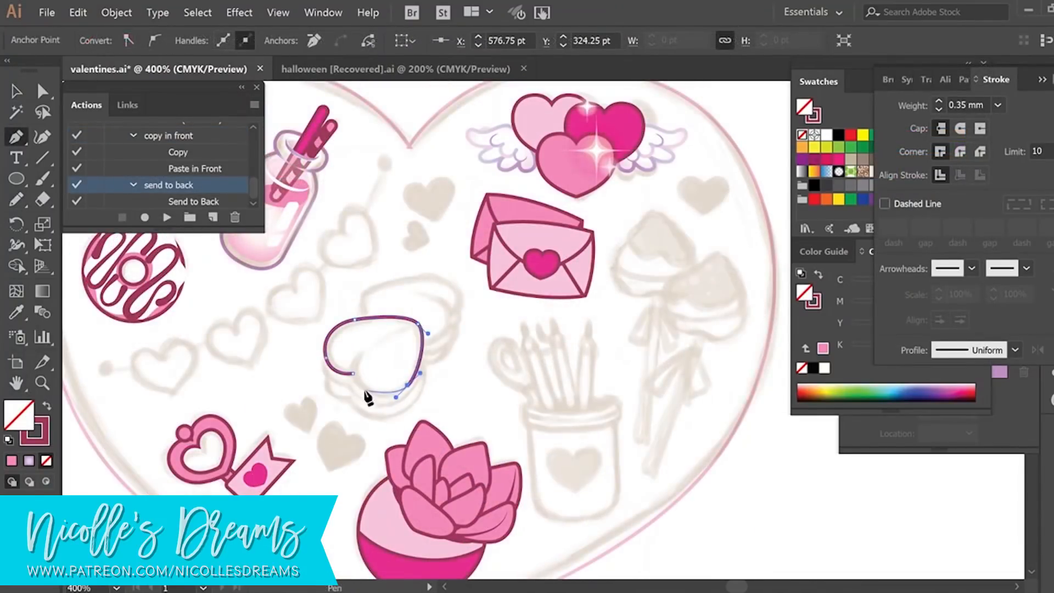
# Outline the heart macaron's bottom layer beneath its filling with the Pen tool and send it to the back
pyautogui.press('p')
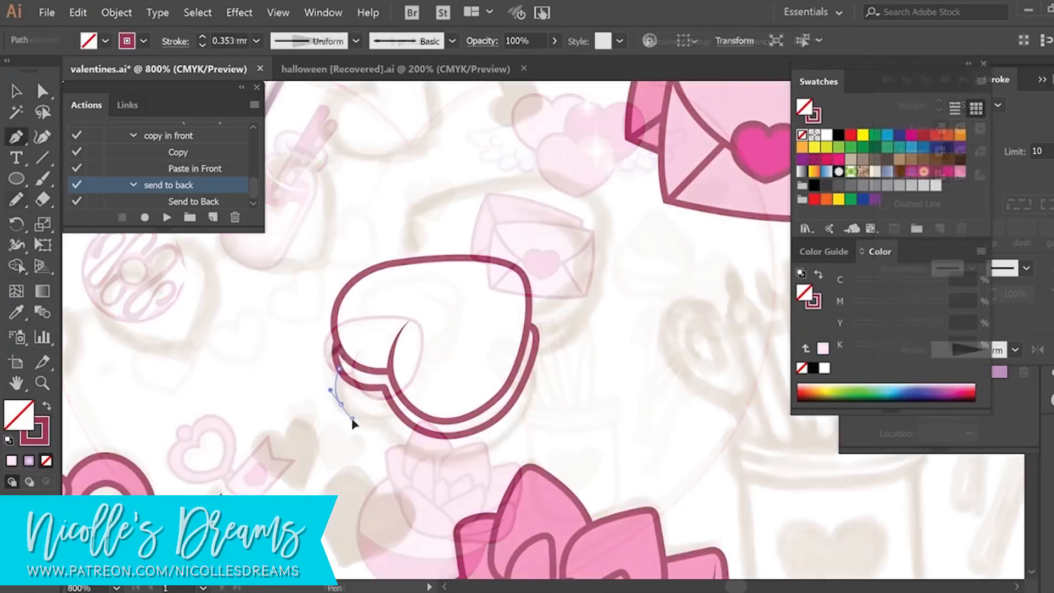
pyautogui.moveTo(382, 421); pyautogui.dragTo(431, 469)
pyautogui.moveTo(536, 345); pyautogui.dragTo(532, 320)
pyautogui.click(338, 372)
pyautogui.press('v')
pyautogui.click(167, 218)
# Adjust the anchor points along the right edge of the heart macaron's lower layers
pyautogui.click(533, 357)
pyautogui.press('a')
pyautogui.click(535, 331)
pyautogui.click(527, 413)
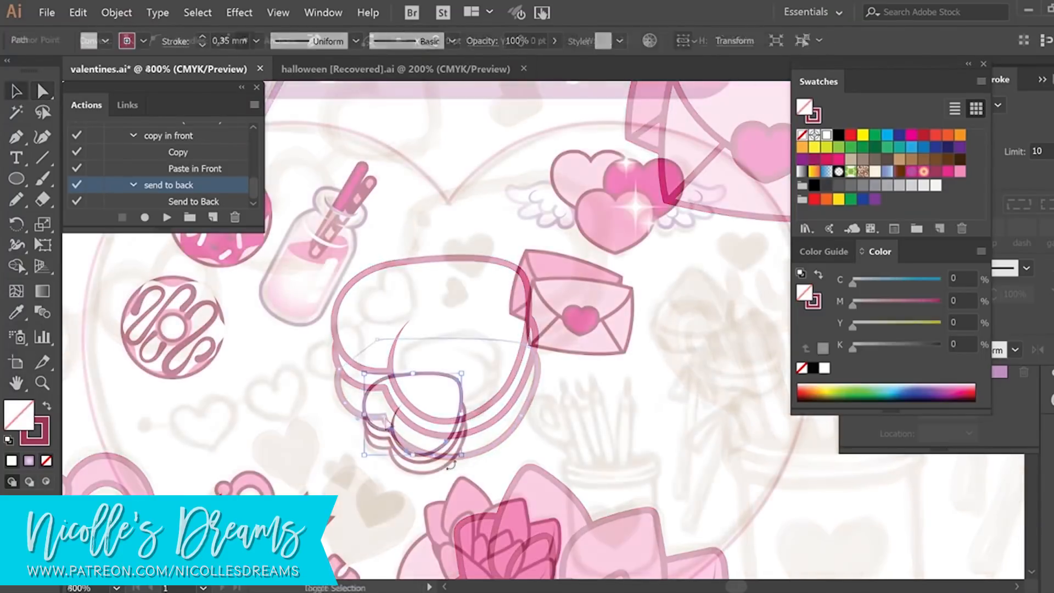
# Fill the heart macaron's top magenta and its bottom layer pink, sampling both colors from the winged hearts
pyautogui.click(681, 173)
pyautogui.click(676, 179)
pyautogui.press('v')
pyautogui.click(448, 465)
pyautogui.press('i')
pyautogui.click(595, 199)
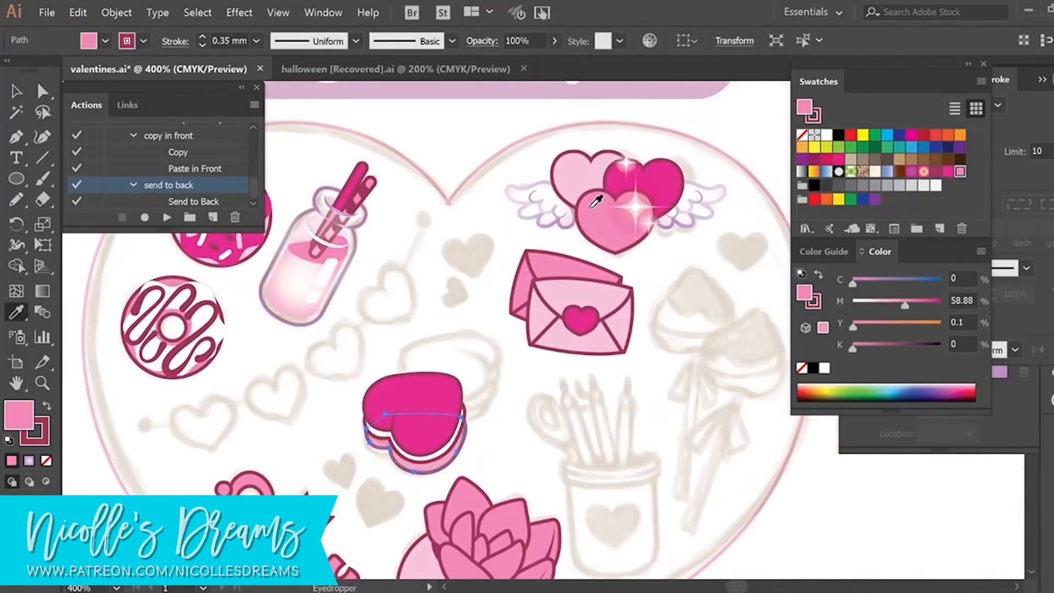
# Draw the closed outline of the rear macaron's top shell behind the heart macaron with the Pen tool, following the sketch
pyautogui.press('v')
pyautogui.click(525, 424)
pyautogui.keyDown('ctrl'); pyautogui.click(523, 367); pyautogui.keyUp('ctrl')
pyautogui.moveTo(562, 353); pyautogui.dragTo(530, 402)
pyautogui.press('p')
pyautogui.click(500, 392)
pyautogui.moveTo(515, 362); pyautogui.dragTo(515, 339)
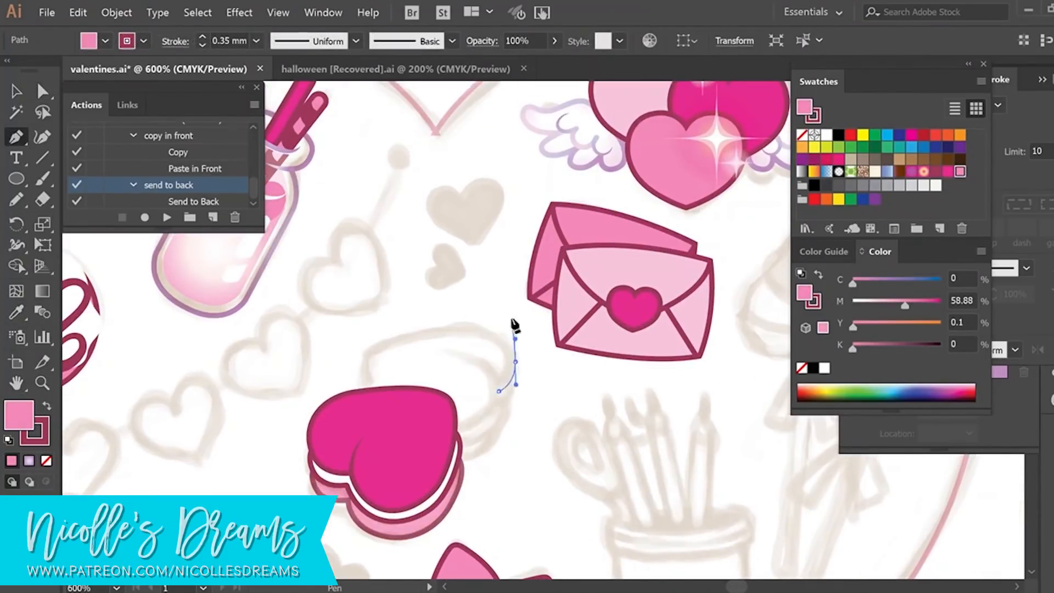
pyautogui.moveTo(451, 326); pyautogui.dragTo(416, 334)
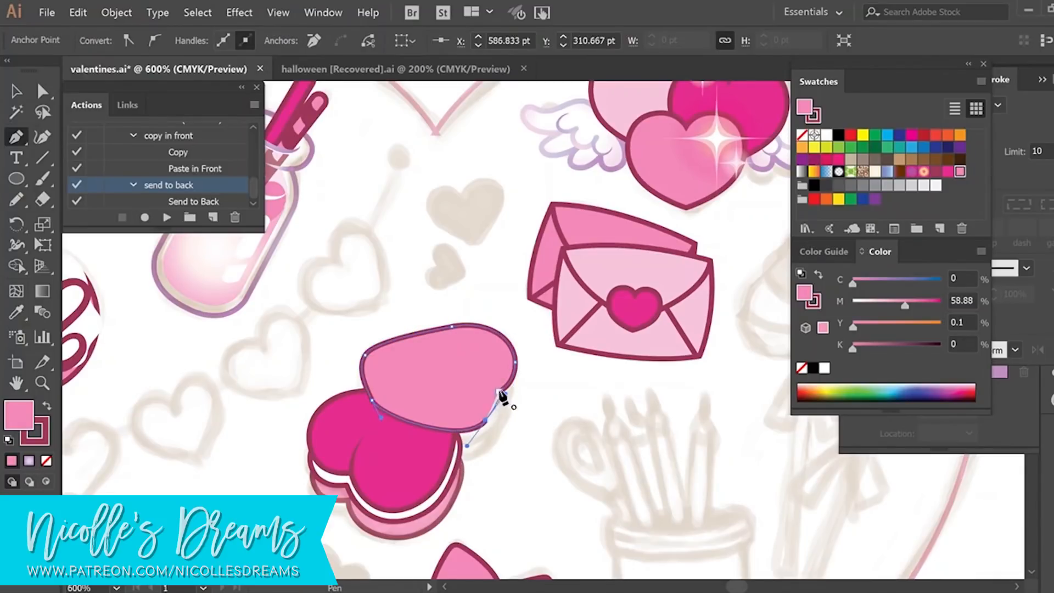
pyautogui.click(501, 392)
# Remove the fill from the rear macaron's top shell and adjust the curve handle on its lower edge
pyautogui.press('/')
pyautogui.press('a')
pyautogui.click(486, 420)
pyautogui.moveTo(468, 446); pyautogui.dragTo(462, 441)
pyautogui.click(491, 426)
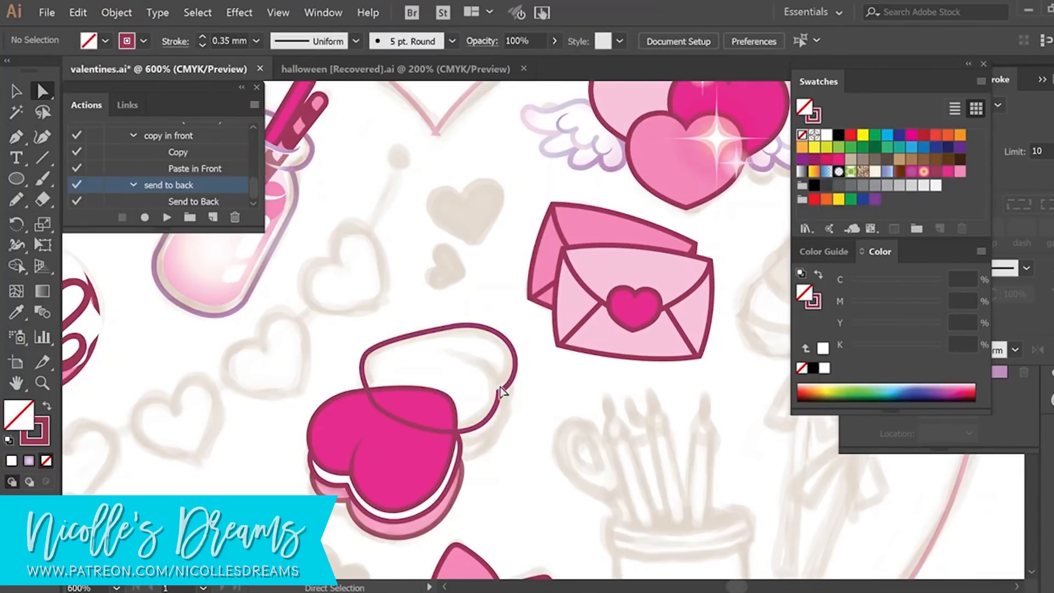
# Draw the curved crease line inside the rear macaron's top shell with the Pen tool
pyautogui.press('p')
pyautogui.click(499, 391)
pyautogui.moveTo(487, 360)
pyautogui.mouseDown()
pyautogui.moveTo(470, 351)
pyautogui.moveTo(485, 356)
pyautogui.mouseUp()
pyautogui.click(453, 350)
pyautogui.keyDown('ctrl'); pyautogui.click(522, 420); pyautogui.keyUp('ctrl')
# Adjust the upper edge of the rear macaron's light pink top shell
pyautogui.press('a')
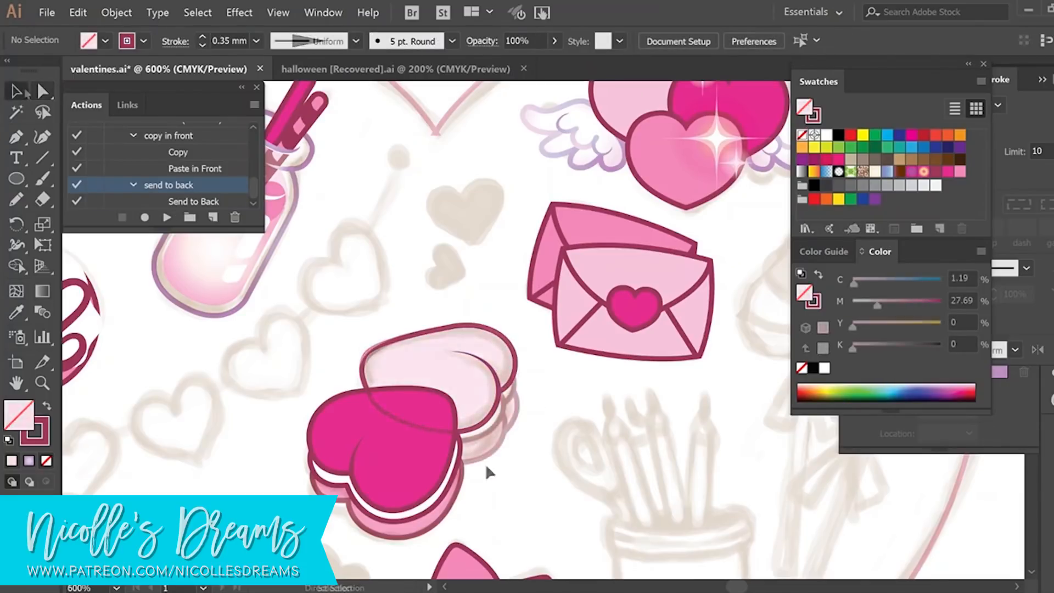
pyautogui.keyDown('alt'); pyautogui.click(483, 448); pyautogui.keyUp('alt')
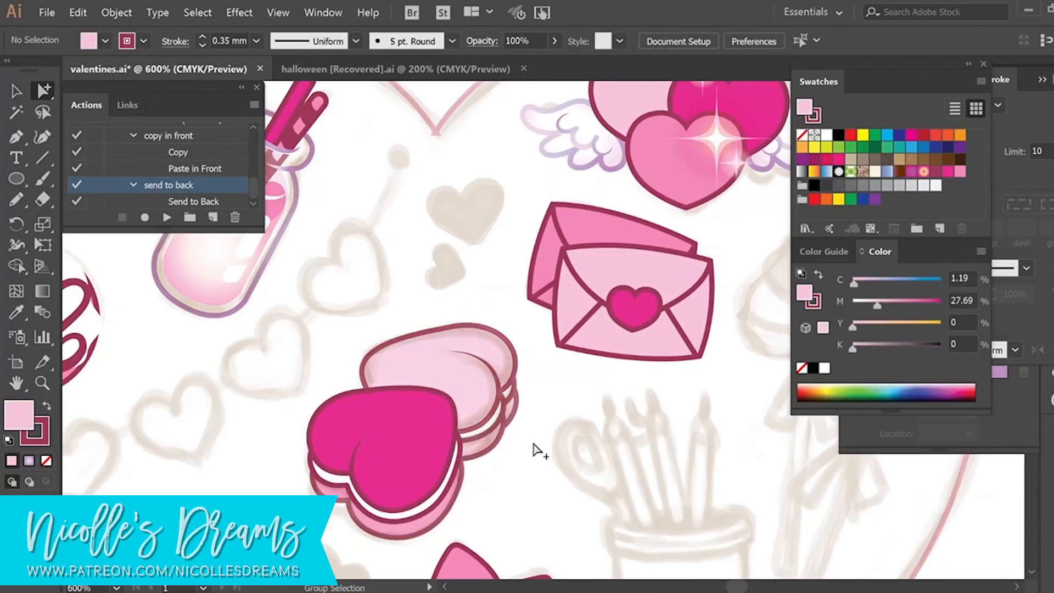
pyautogui.moveTo(425, 331); pyautogui.dragTo(422, 327)
pyautogui.click(547, 363)
pyautogui.keyDown('ctrl'); pyautogui.keyDown('alt'); pyautogui.click(574, 346); pyautogui.keyUp('alt'); pyautogui.keyUp('ctrl')
pyautogui.keyDown('ctrl'); pyautogui.keyDown('alt'); pyautogui.click(574, 346); pyautogui.keyUp('alt'); pyautogui.keyUp('ctrl')
pyautogui.moveTo(565, 343); pyautogui.dragTo(578, 376)
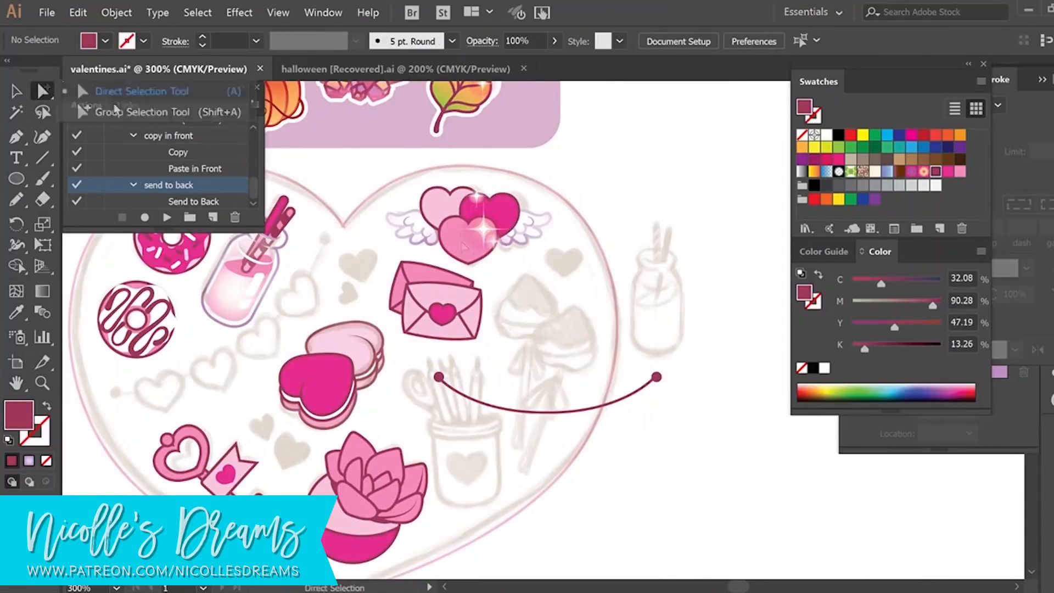
# Place heart copies along one half of the garland string and color the outermost one light pink, sampled from the envelope
pyautogui.click(43, 89)
pyautogui.click(538, 415)
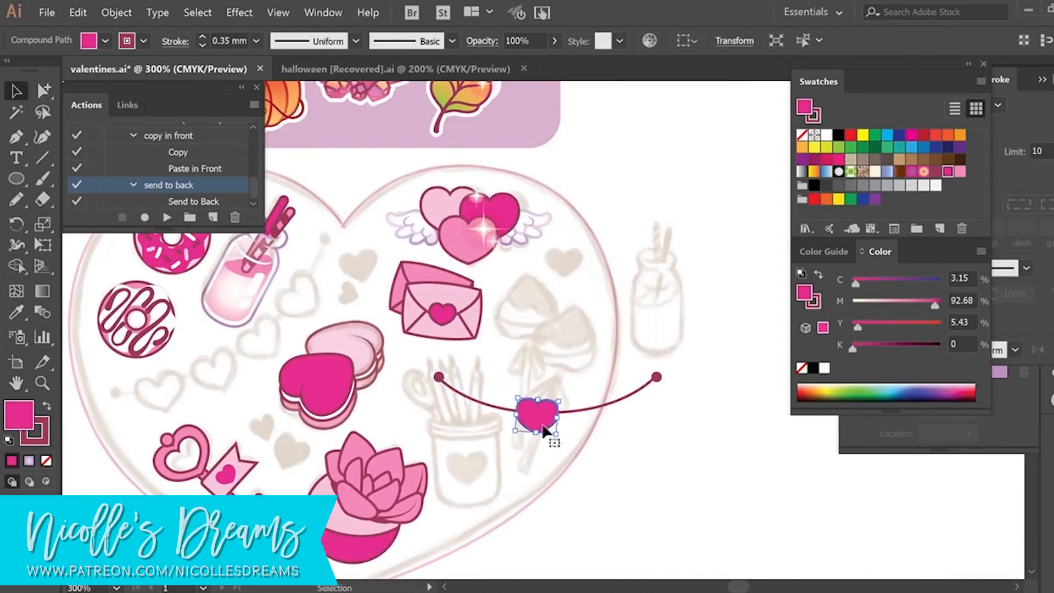
pyautogui.moveTo(545, 432); pyautogui.dragTo(652, 371)
pyautogui.press('i')
pyautogui.click(466, 315)
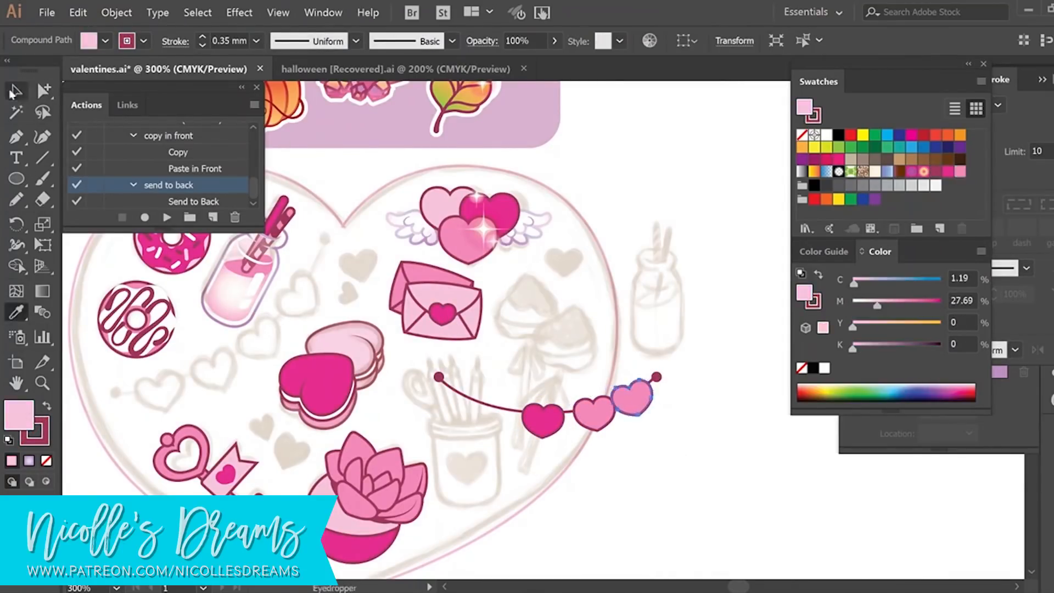
# Copy the pink and light pink hearts to the other half of the garland string, mirroring the first side
pyautogui.press('v')
pyautogui.click(599, 426)
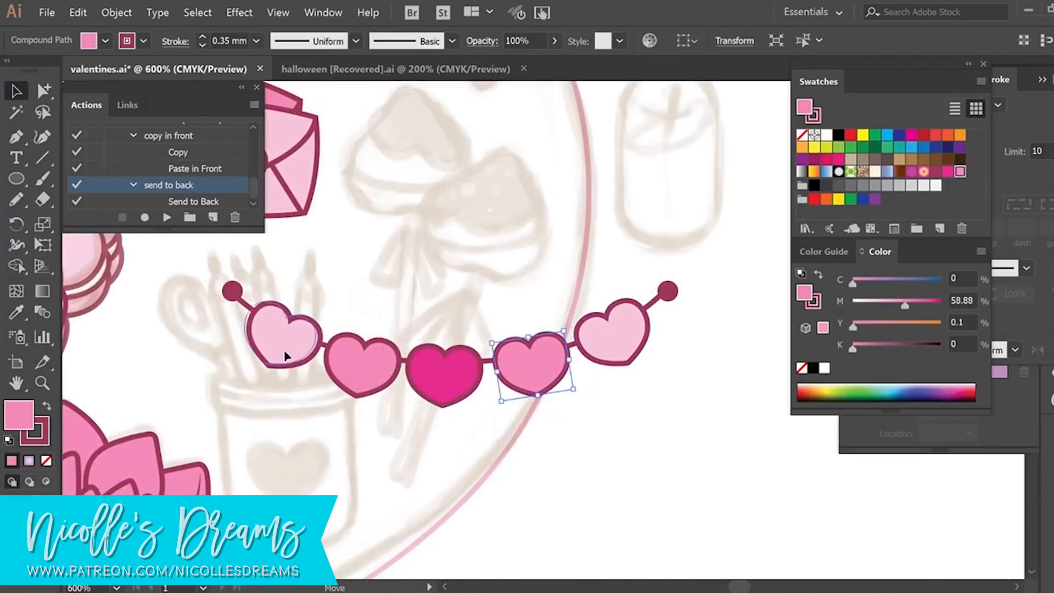
pyautogui.click(469, 391)
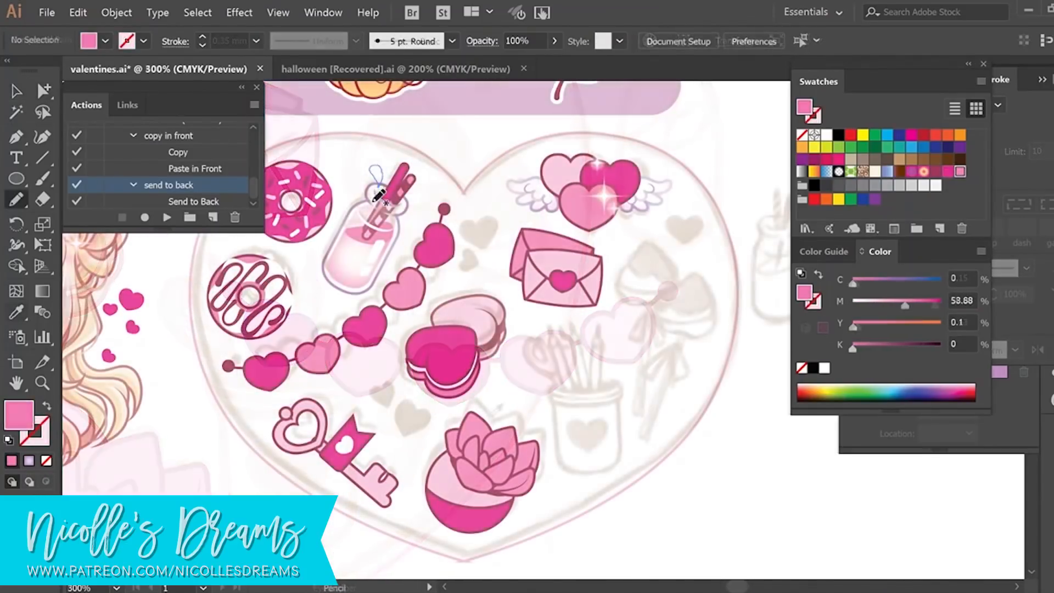
# Draw milk splash drops above the bottle with the Pencil tool and fill them with a sampled pink
pyautogui.press('n')
pyautogui.moveTo(384, 171); pyautogui.dragTo(386, 170)
pyautogui.press('i')
pyautogui.click(376, 175)
pyautogui.press('v')
pyautogui.click(450, 136)
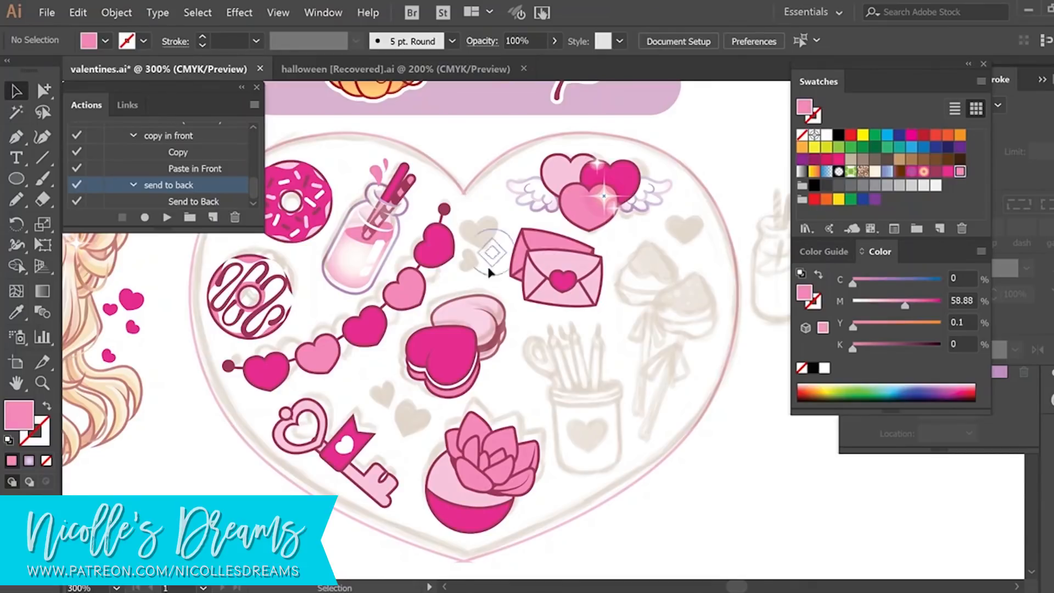
# Try to place a copy of the winged hearts' sparkle on the neck of the milk bottle
pyautogui.moveTo(604, 196)
pyautogui.mouseDown()
pyautogui.moveTo(380, 241)
pyautogui.moveTo(381, 198)
pyautogui.mouseUp()
pyautogui.click(734, 166)
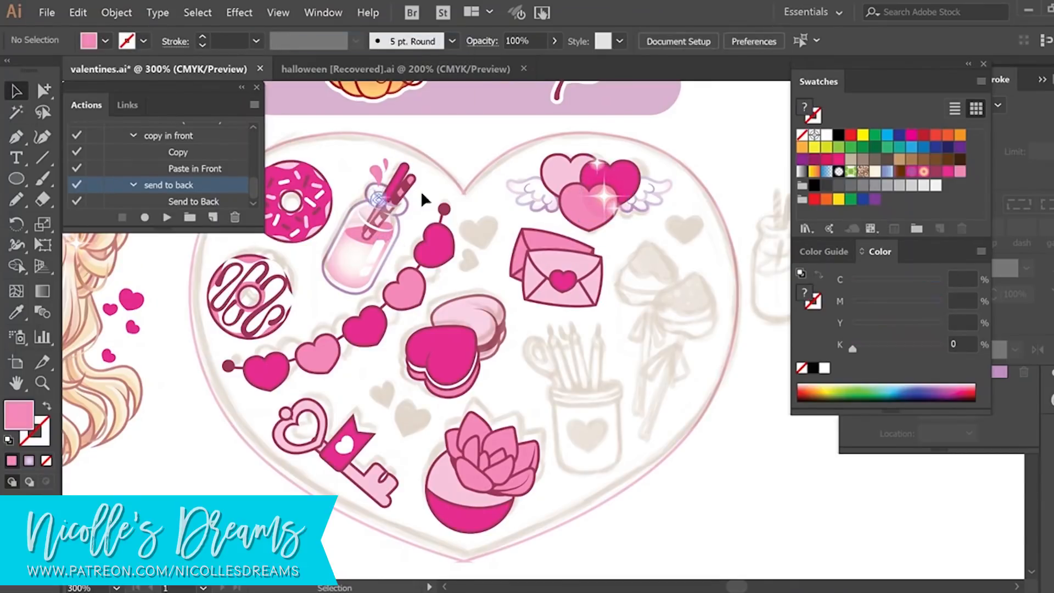
pyautogui.click(384, 240)
pyautogui.click(672, 177)
pyautogui.click(385, 240)
pyautogui.hotkey('ctrl', 'shift', 'a')
pyautogui.hotkey('ctrl', 'z')
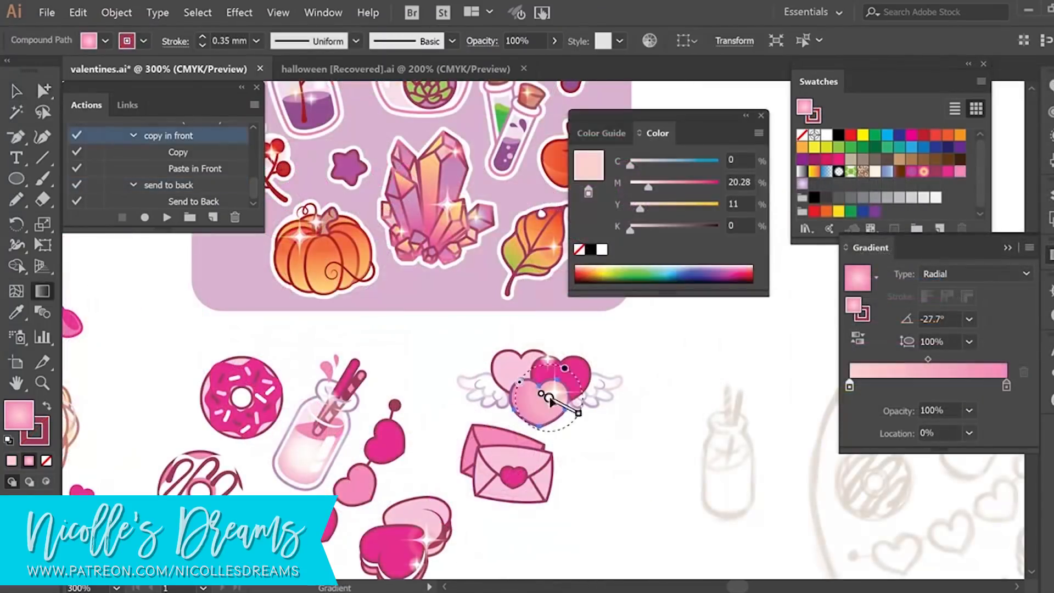
# Fill the darkest winged heart with a radial gradient, using the magenta swatch for one of its color stops
pyautogui.press('a')
pyautogui.click(573, 425)
pyautogui.click(549, 405)
pyautogui.click(572, 424)
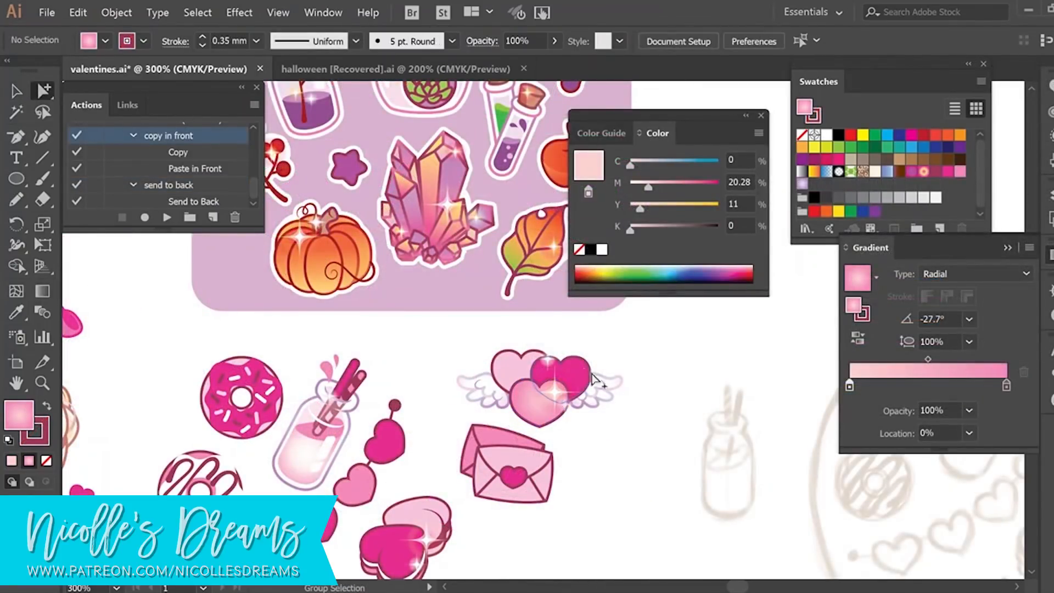
pyautogui.click(574, 378)
pyautogui.click(803, 183)
pyautogui.moveTo(948, 171); pyautogui.dragTo(919, 385)
# Fill the light pink winged heart with a radial gradient whose outer color stop uses the pink swatch
pyautogui.click(515, 370)
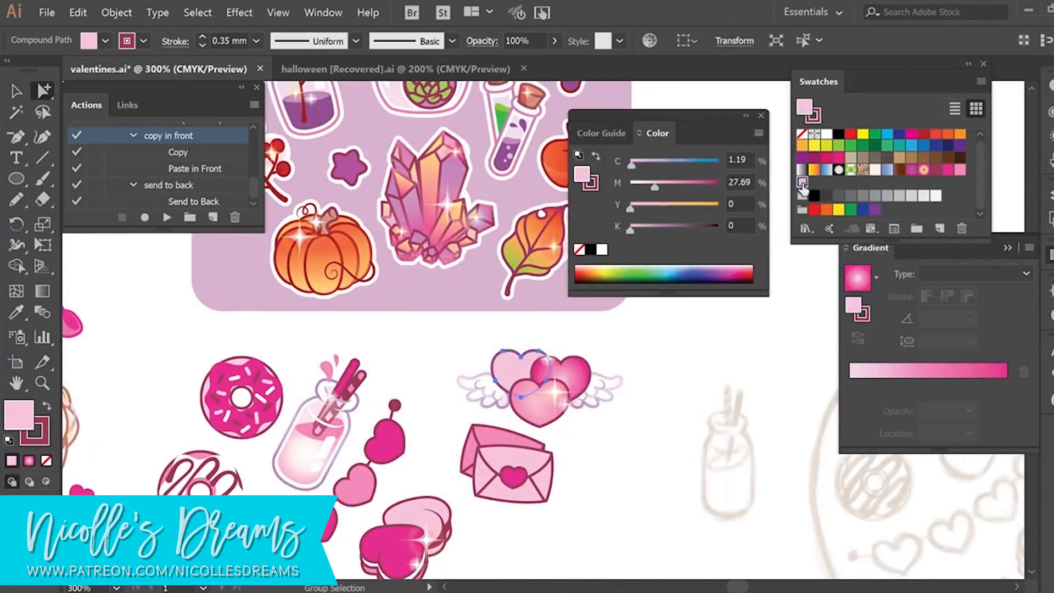
pyautogui.click(802, 182)
pyautogui.moveTo(960, 170); pyautogui.dragTo(1006, 384)
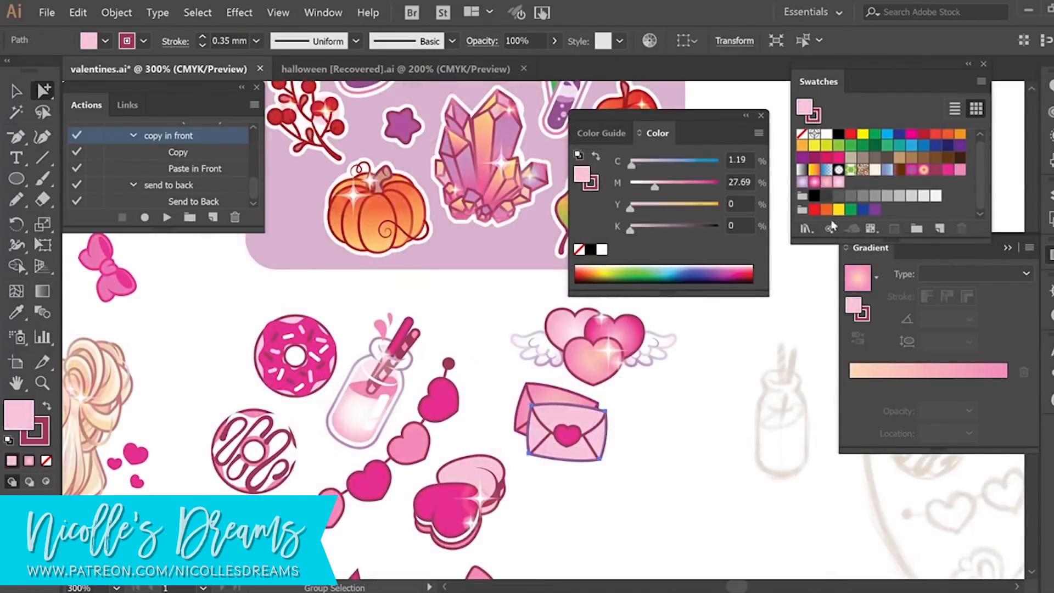
# Fill the front envelope with the light pink radial gradient New Gradient Swatch 9
pyautogui.click(815, 182)
pyautogui.click(837, 183)
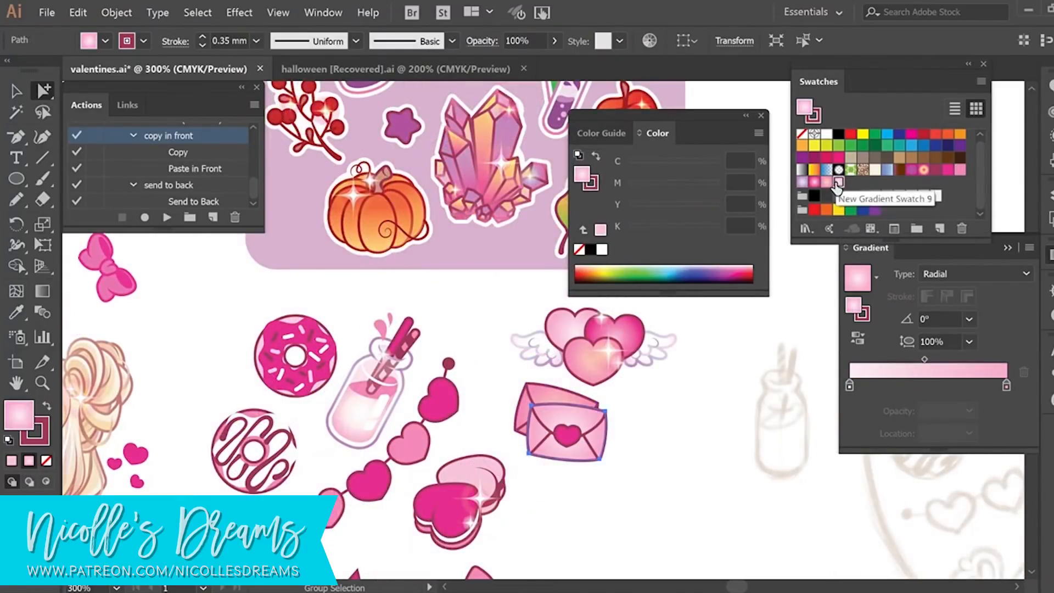
pyautogui.click(1007, 387)
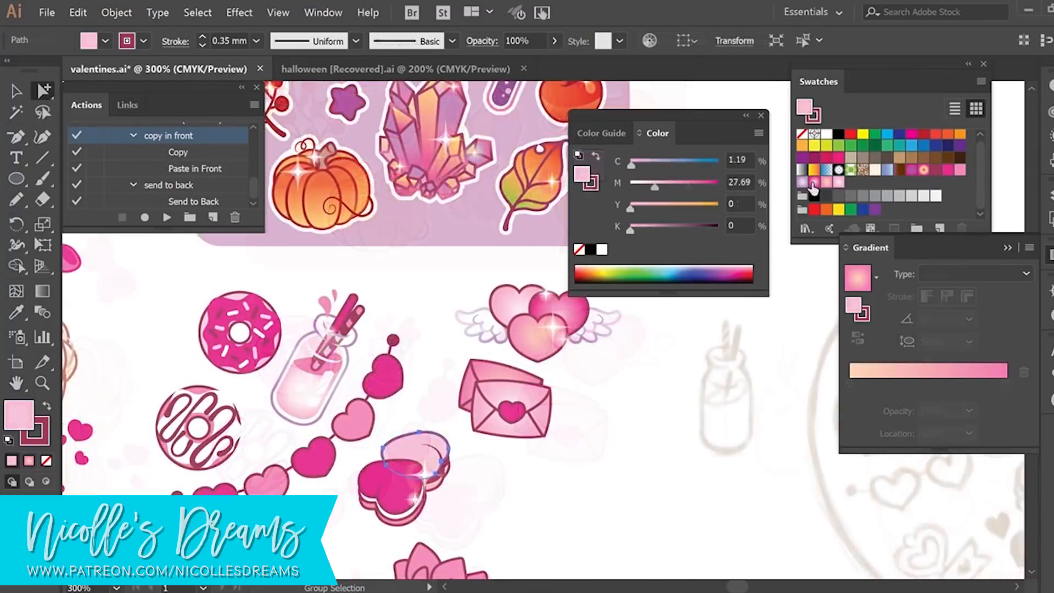
# Fill the rear macaron's top with the light pink radial gradient and select the end color stop of the succulent pot's gradient
pyautogui.click(839, 183)
pyautogui.press('g')
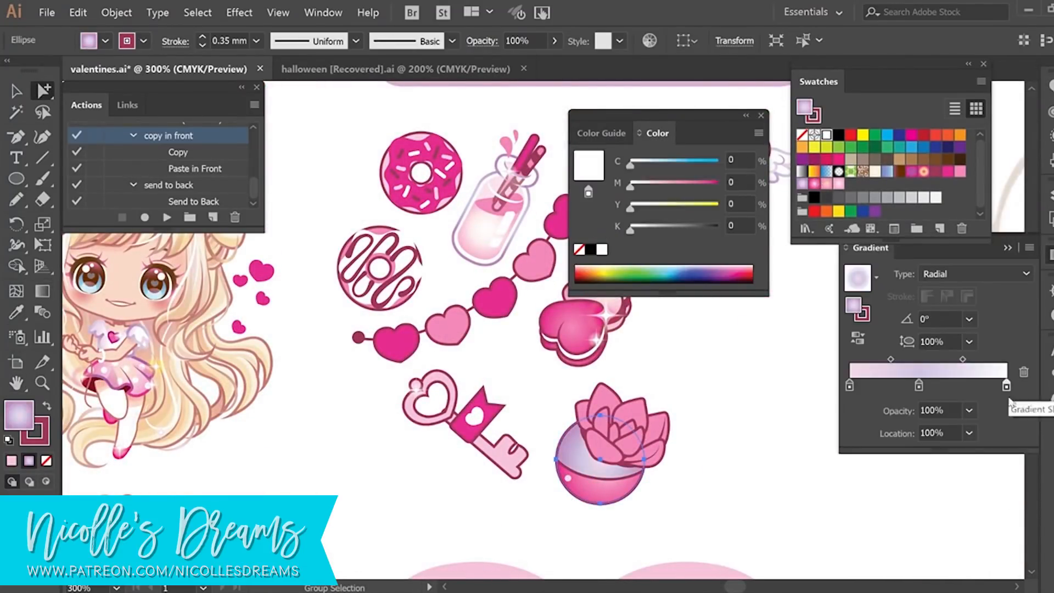
pyautogui.click(1006, 387)
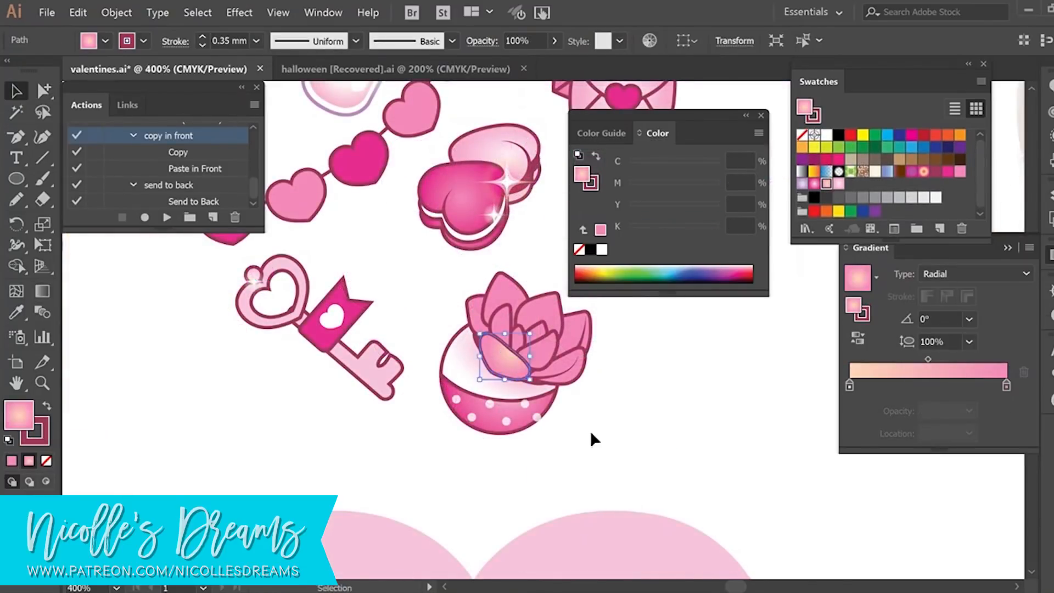
# Fill the succulent's front petals with the peach-to-pink radial gradient swatch
pyautogui.click(592, 423)
pyautogui.moveTo(582, 352); pyautogui.dragTo(583, 352)
pyautogui.press('a')
pyautogui.click(582, 424)
pyautogui.click(543, 353)
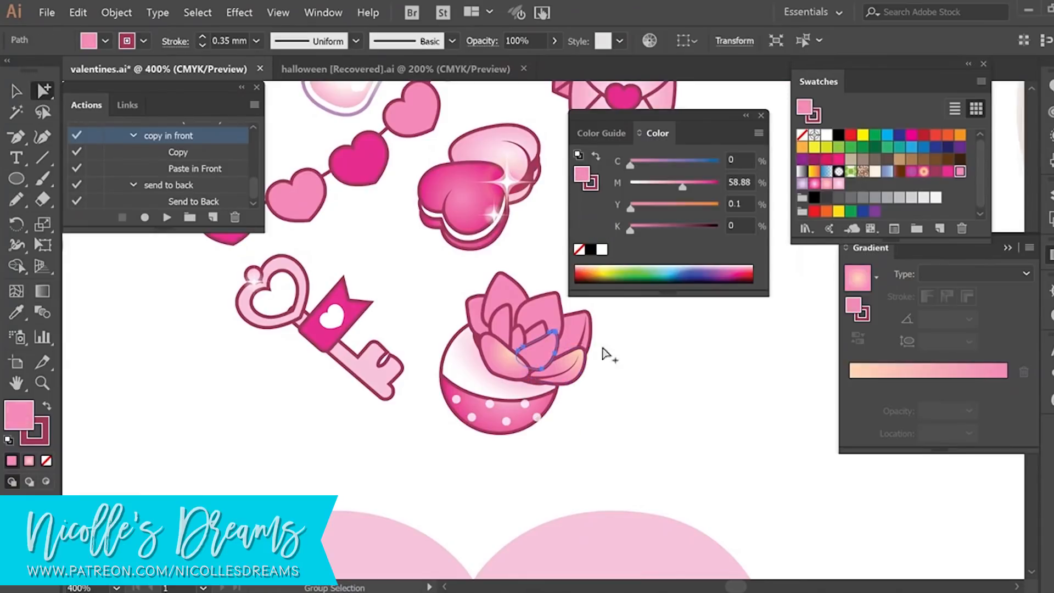
pyautogui.click(827, 184)
pyautogui.click(615, 351)
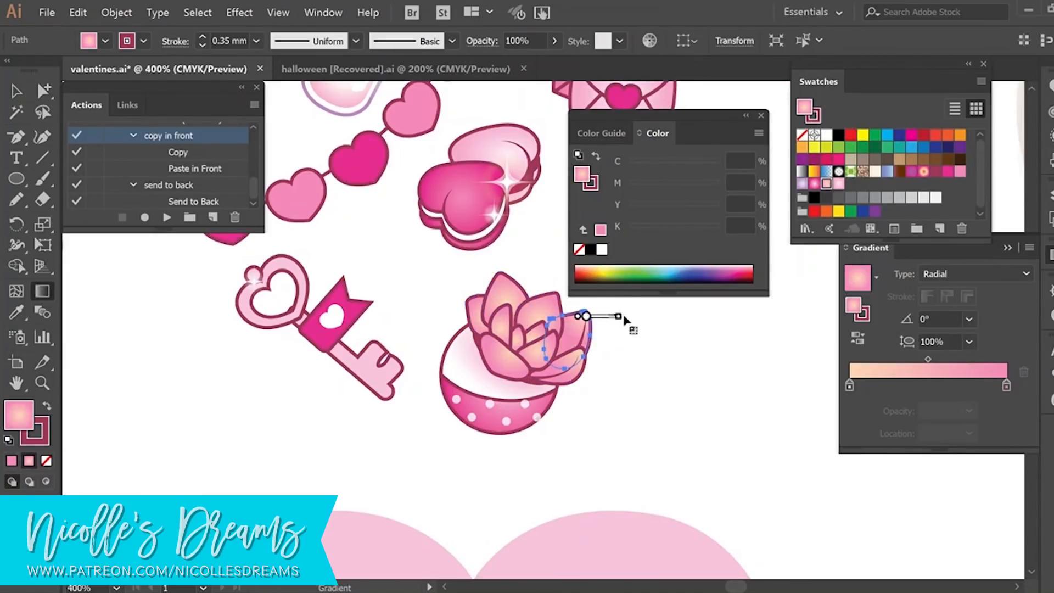
# Reposition the peach-to-pink gradients on the succulent's outer and upper petals with the Gradient tool
pyautogui.click(626, 320)
pyautogui.click(578, 350)
pyautogui.press('a')
pyautogui.moveTo(560, 320)
pyautogui.mouseDown()
pyautogui.moveTo(577, 302)
pyautogui.moveTo(532, 282)
pyautogui.mouseUp()
pyautogui.click(285, 424)
pyautogui.click(504, 295)
pyautogui.press('g')
pyautogui.moveTo(480, 319); pyautogui.dragTo(486, 303)
# Place copies of the winged hearts' sparkles on the succulent's petals
pyautogui.press('v')
pyautogui.hotkey('ctrl', '-')
pyautogui.moveTo(505, 192); pyautogui.dragTo(400, 463)
pyautogui.click(538, 327)
pyautogui.moveTo(512, 224); pyautogui.dragTo(368, 466)
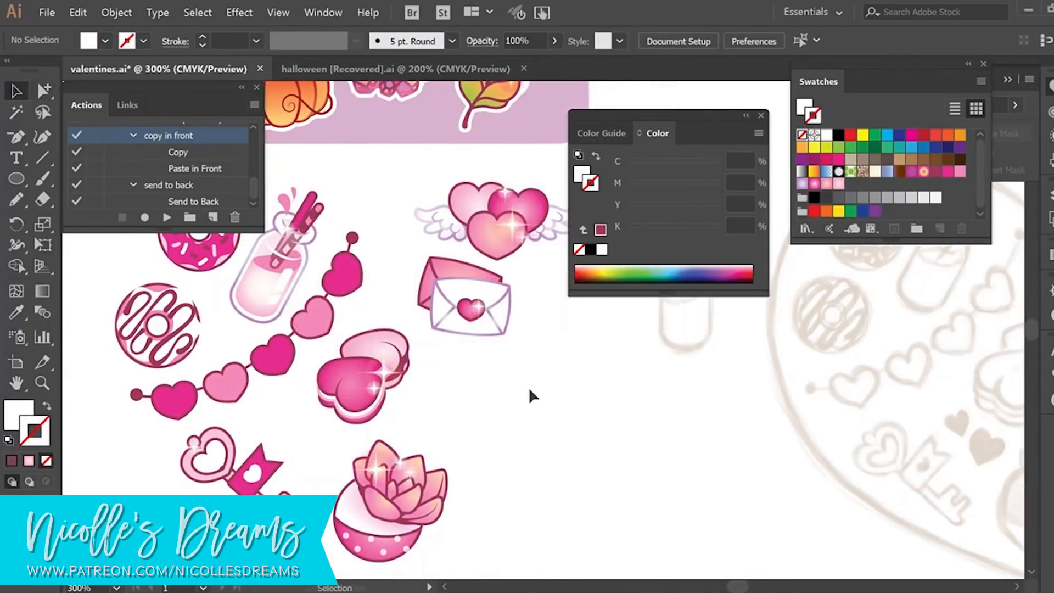
pyautogui.moveTo(521, 236); pyautogui.dragTo(406, 477)
pyautogui.click(536, 464)
# Fill the key's flag with the magenta radial gradient and the key's shaft with the light pink one
pyautogui.press('a')
pyautogui.click(270, 472)
pyautogui.click(814, 184)
pyautogui.click(525, 406)
pyautogui.click(228, 472)
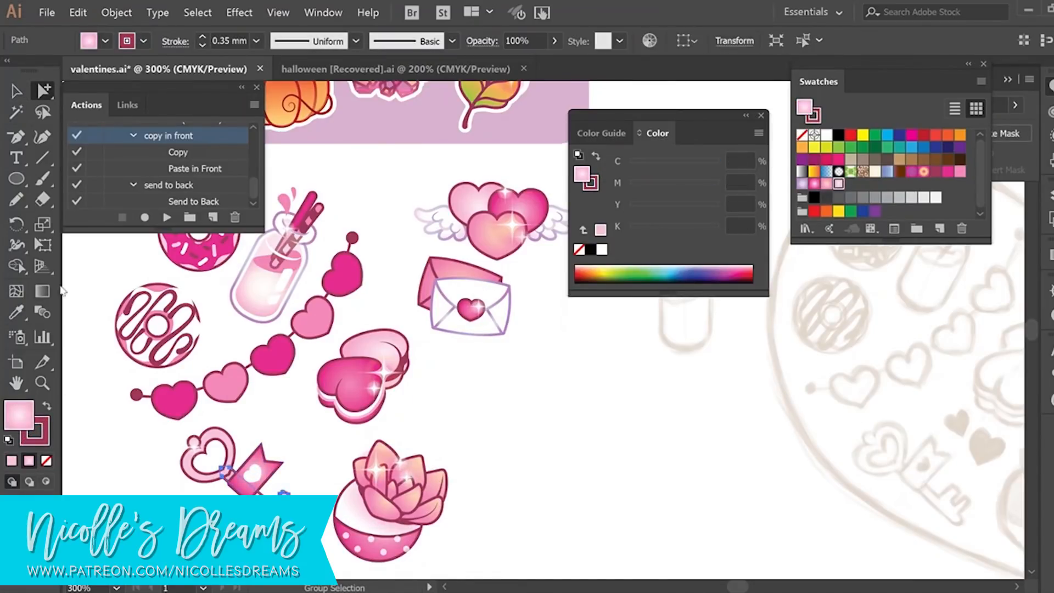
# Fill the shading shape on the key's teeth with the light pink radial gradient
pyautogui.press('a')
pyautogui.click(341, 437)
pyautogui.hotkey('shift', 'e')
pyautogui.press('g')
pyautogui.press('a')
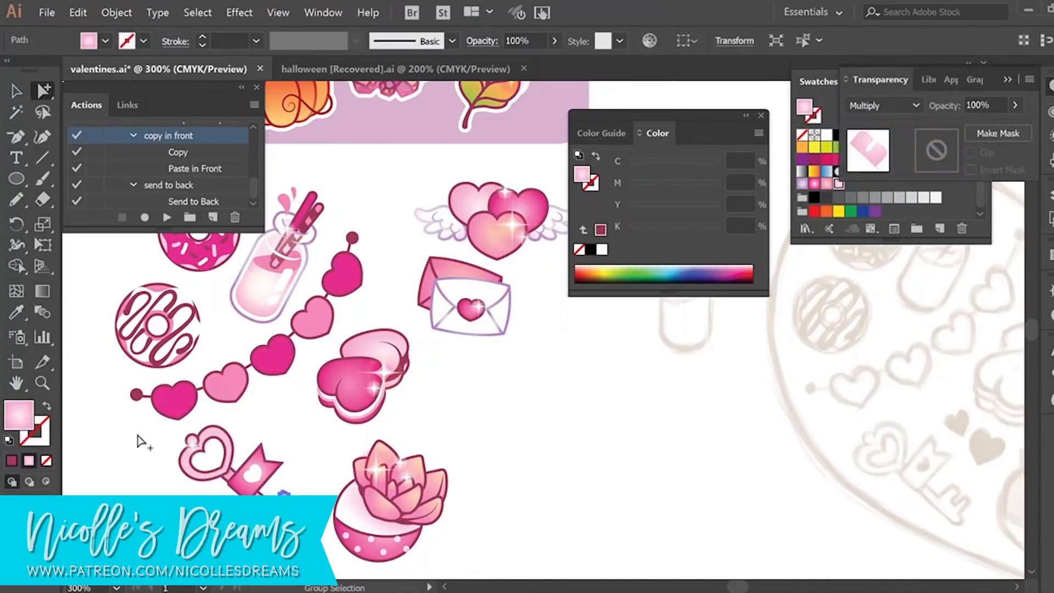
# Select the Multiply shading on the key's teeth and change the opacity of its gradient's first color stop
pyautogui.click(143, 443)
pyautogui.press('z')
pyautogui.click(337, 472)
pyautogui.click(390, 432)
pyautogui.press('a')
pyautogui.click(516, 374)
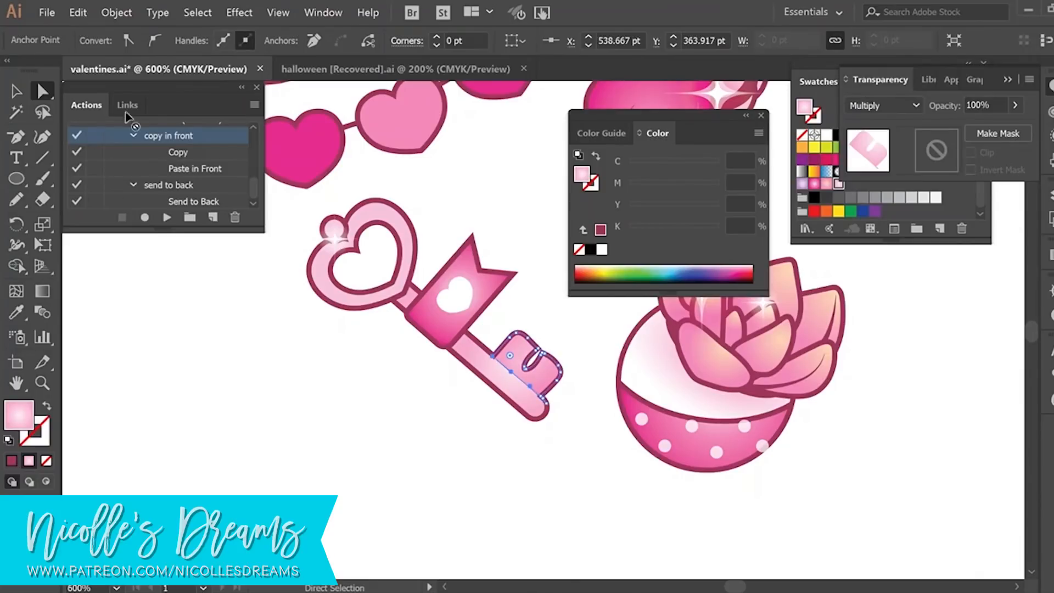
pyautogui.click(1049, 254)
pyautogui.click(849, 387)
pyautogui.click(969, 412)
pyautogui.click(993, 204)
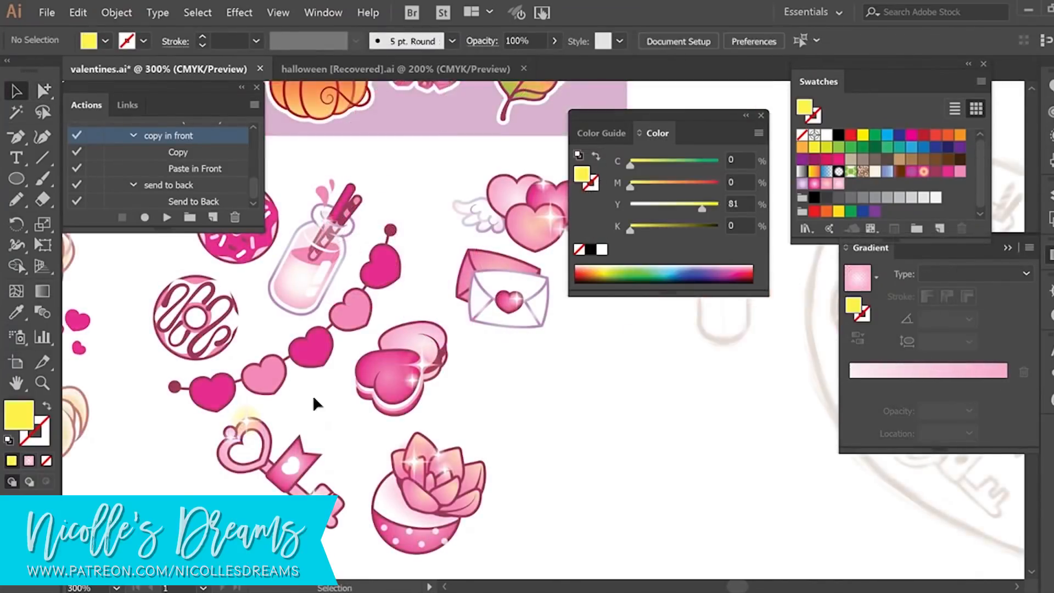
# Position the soft yellow glow over the key's teeth
pyautogui.click(346, 458)
pyautogui.moveTo(346, 458); pyautogui.dragTo(316, 486)
pyautogui.hotkey('ctrl', 'shift', 'a')
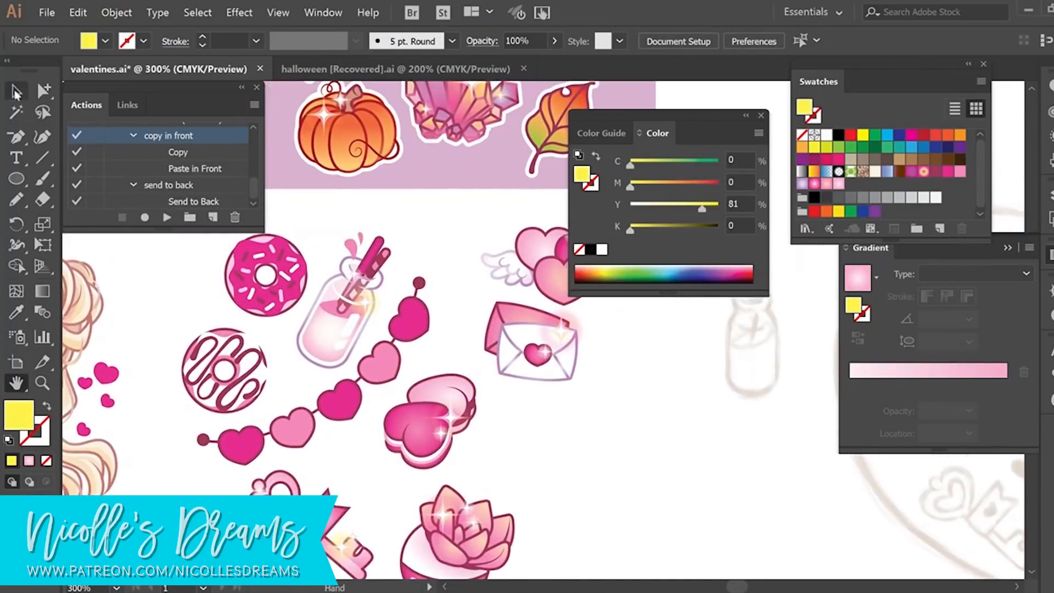
pyautogui.click(428, 396)
pyautogui.hotkey('ctrl', 'shift', 'a')
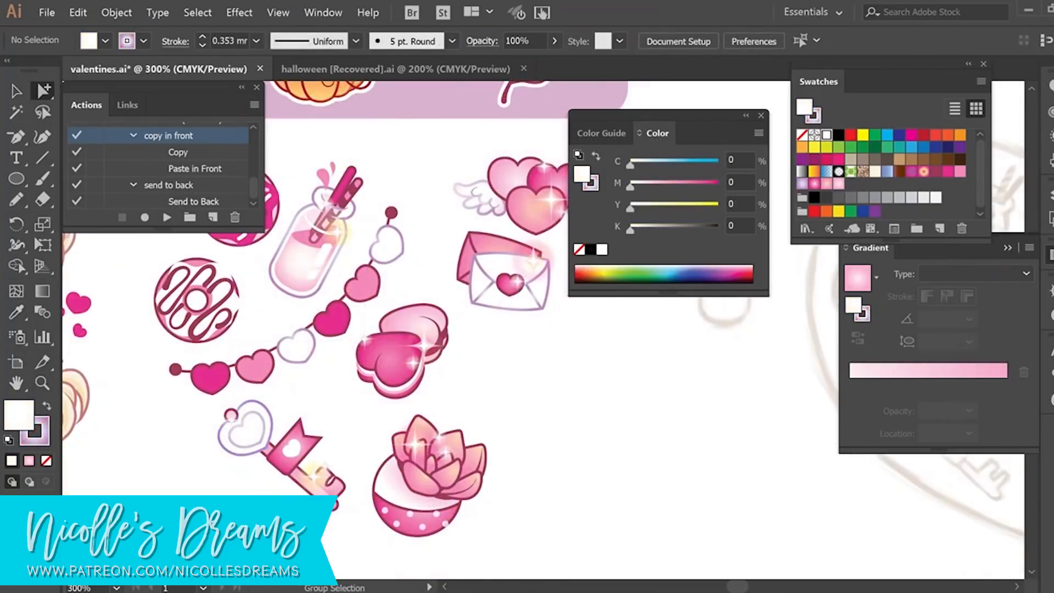
# Recolor the key's flag white with a lavender outline sampled from the garland, and its small heart with a sampled magenta gradient
pyautogui.click(323, 448)
pyautogui.press('i')
pyautogui.click(297, 346)
pyautogui.press('a')
pyautogui.click(290, 448)
pyautogui.press('i')
pyautogui.click(393, 343)
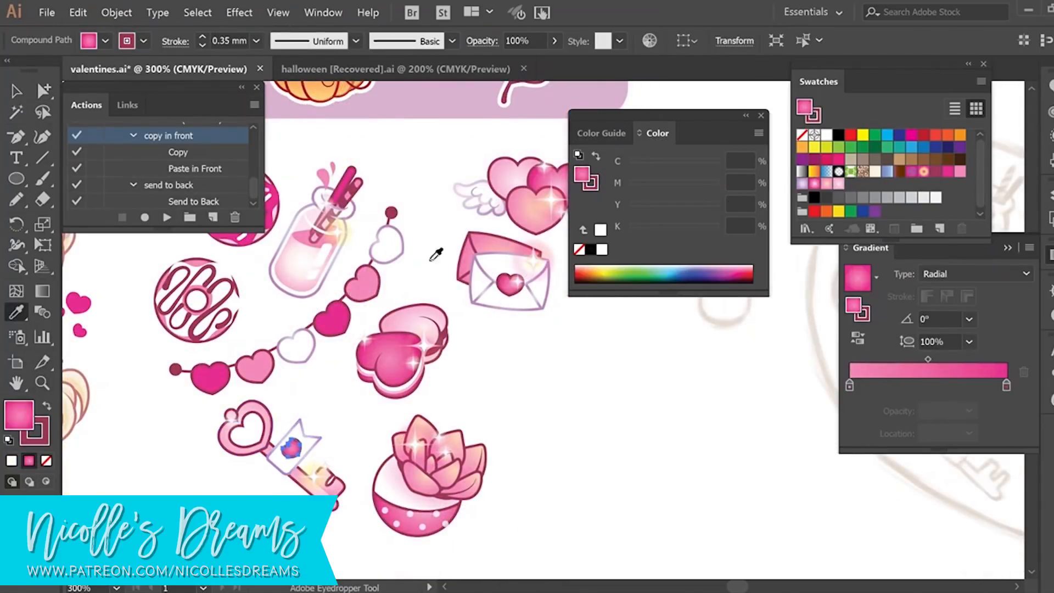
pyautogui.click(527, 211)
# Give the garland's pink hearts the peach-to-pink radial gradient sampled from the front winged heart
pyautogui.press('a')
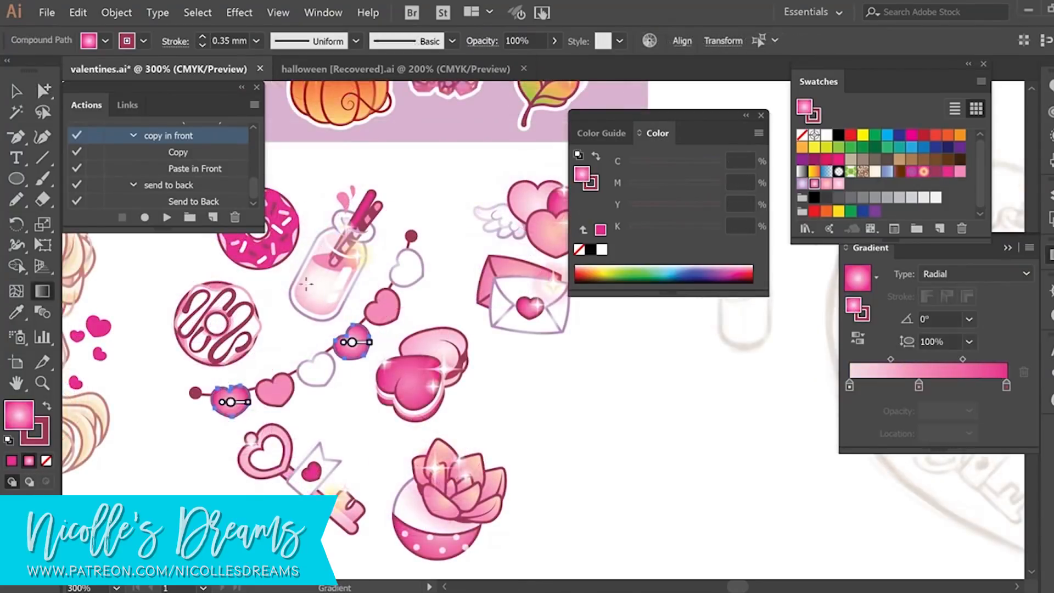
pyautogui.press('a')
pyautogui.press('i')
pyautogui.click(554, 196)
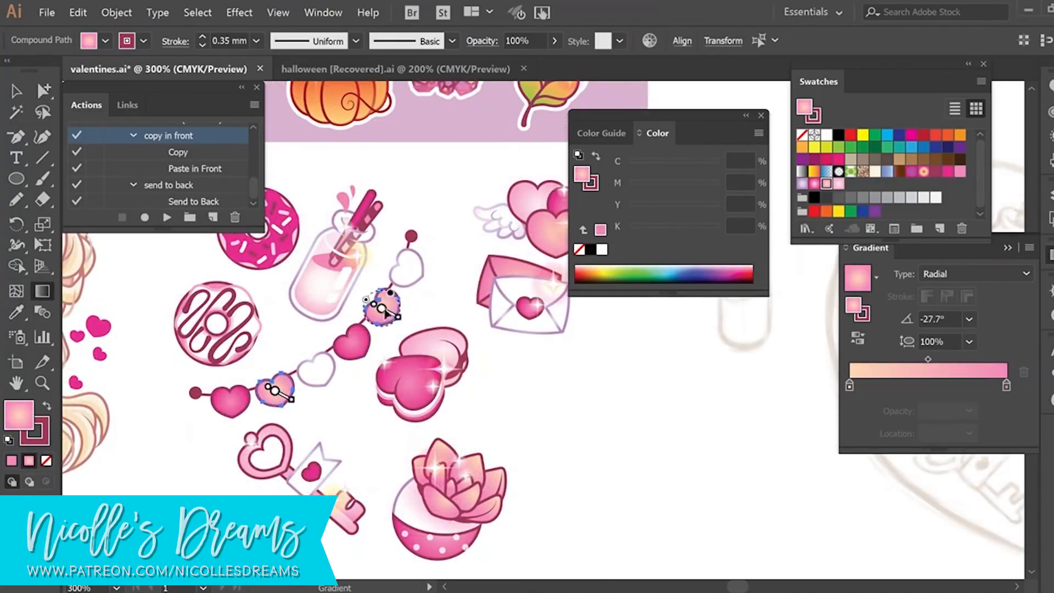
pyautogui.click(612, 436)
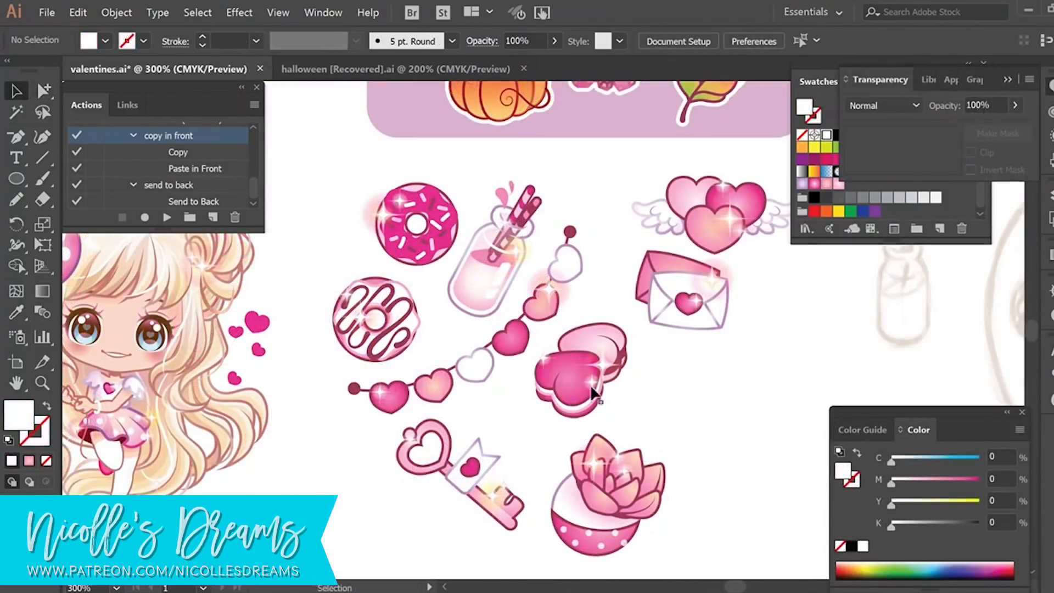
pyautogui.click(551, 291)
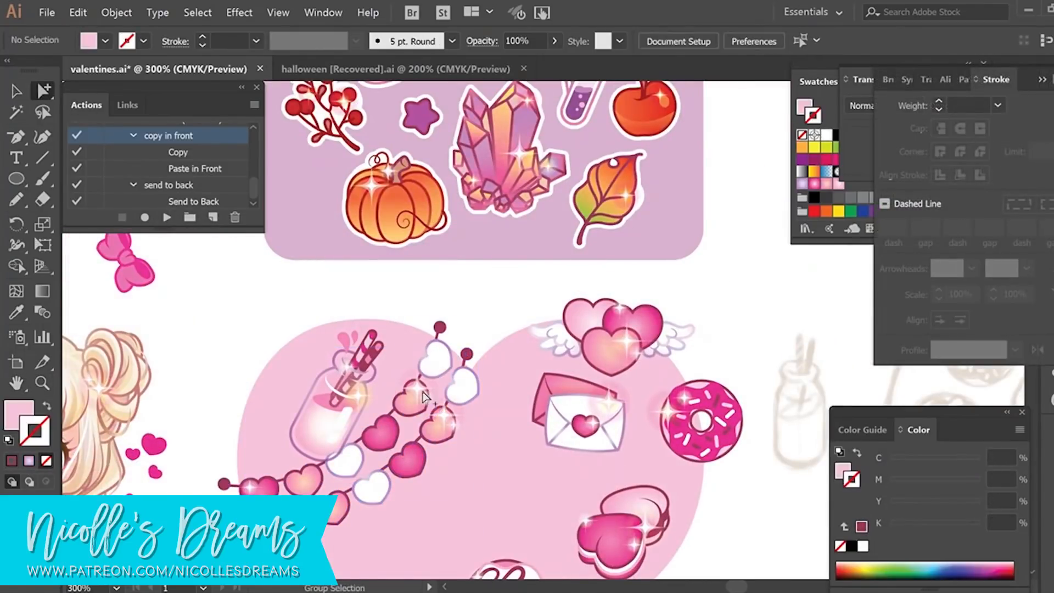
pyautogui.click(117, 12)
pyautogui.click(78, 12)
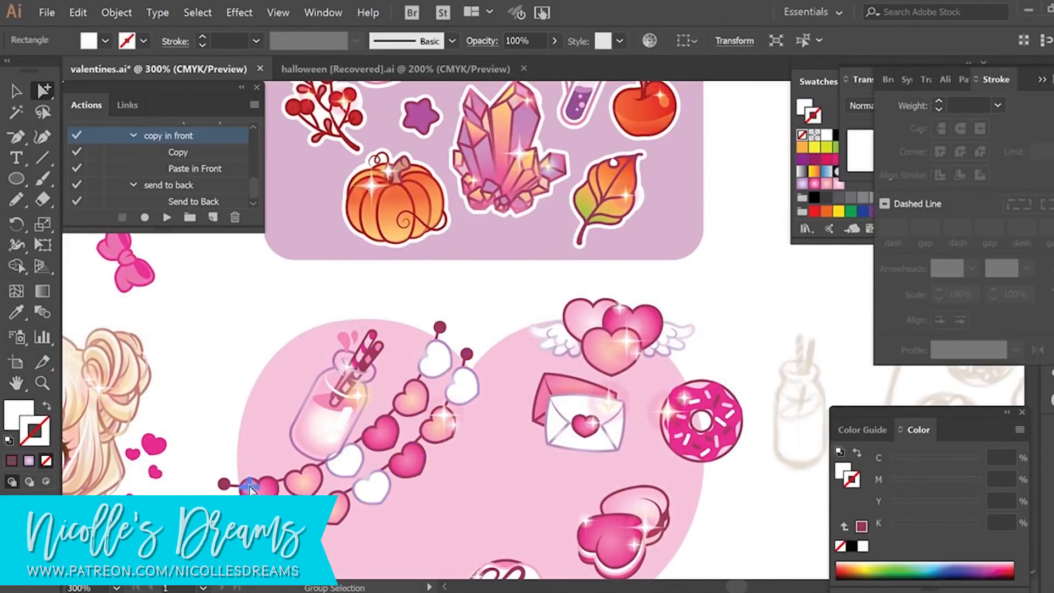
# Outline the strokes of the garland copy and unite its parts into one solid silhouette
pyautogui.click(78, 13)
pyautogui.press('v')
pyautogui.click(412, 400)
pyautogui.click(116, 12)
pyautogui.moveTo(187, 294)
pyautogui.click(334, 325)
pyautogui.click(964, 80)
pyautogui.click(902, 122)
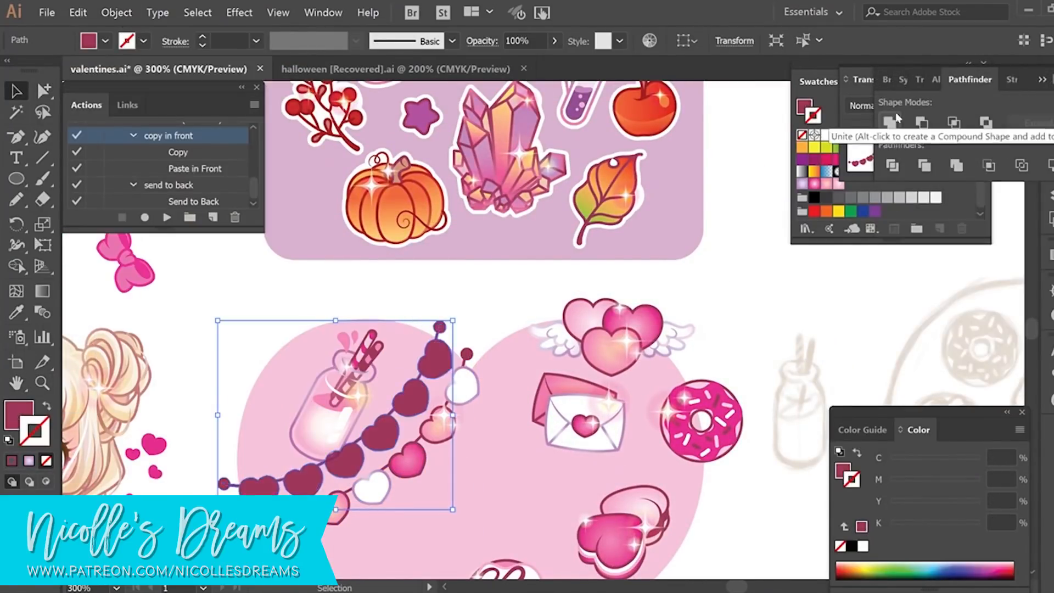
# Give the garland silhouette a white fill and a white stroke as its sticker border
pyautogui.hotkey('shift', 'x')
pyautogui.click(814, 116)
pyautogui.click(827, 135)
pyautogui.press('x')
pyautogui.click(827, 135)
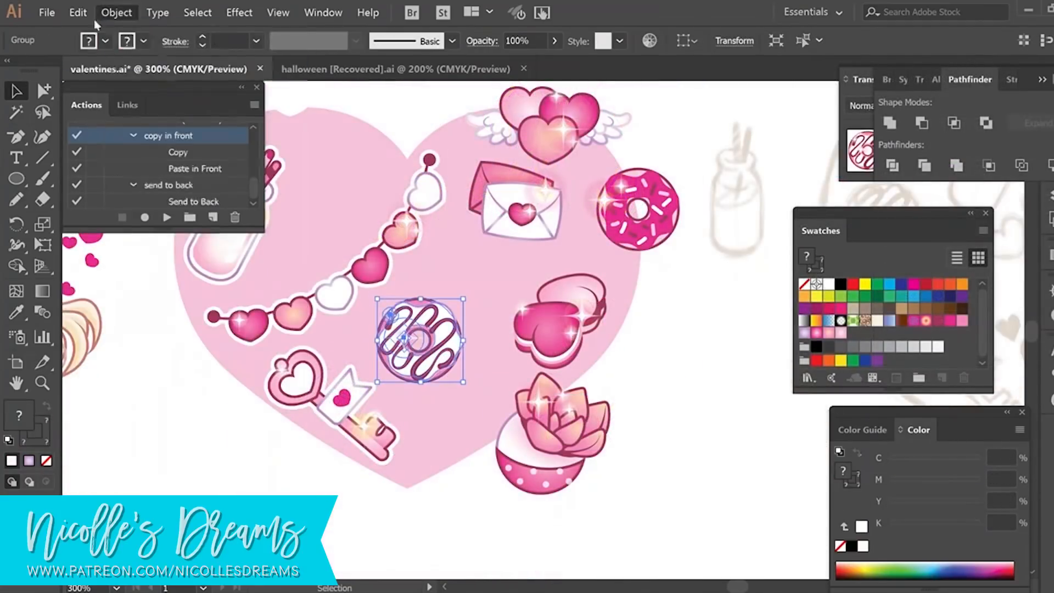
# Finish the white sticker border around the chocolate-drizzled donut and select the donut
pyautogui.click(471, 499)
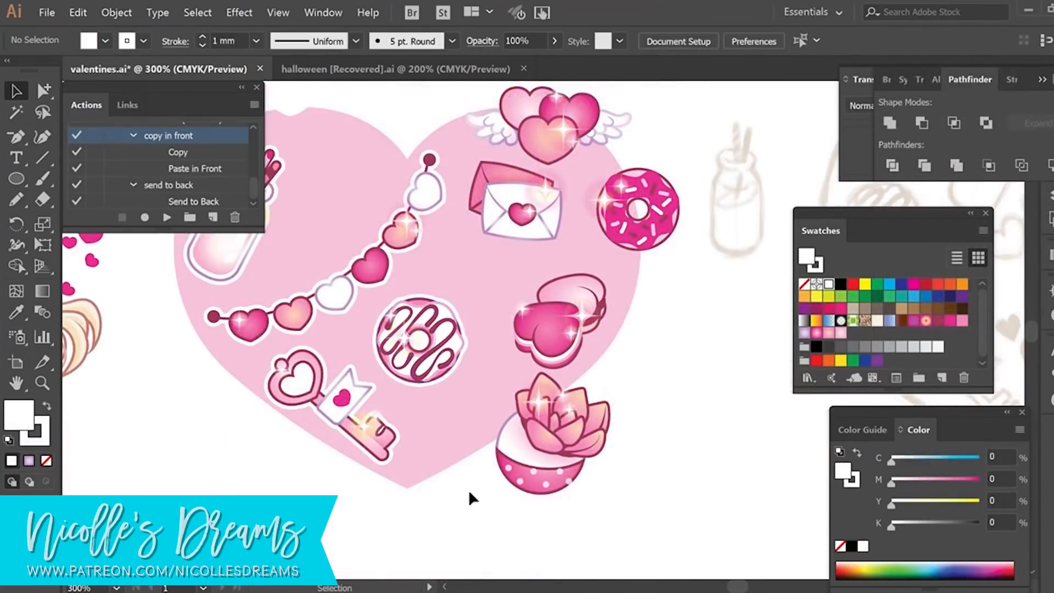
pyautogui.click(420, 340)
pyautogui.click(116, 12)
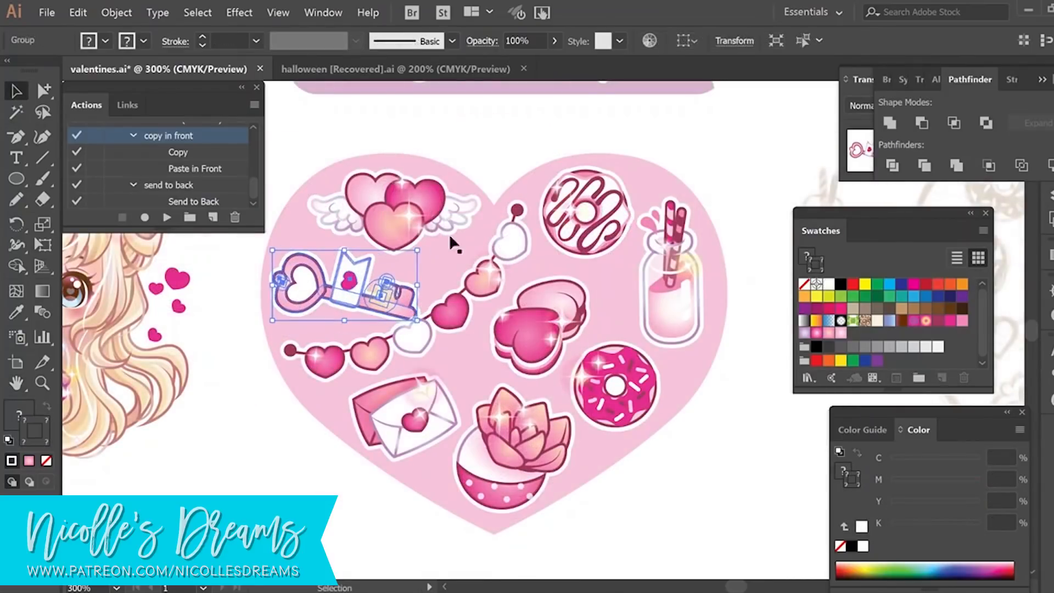
# Move the envelope below the winged hearts and the key to the pink heart's lower left side, rotating the key slightly
pyautogui.click(352, 278)
pyautogui.click(278, 458)
pyautogui.moveTo(403, 417); pyautogui.dragTo(329, 289)
pyautogui.moveTo(346, 280); pyautogui.dragTo(428, 459)
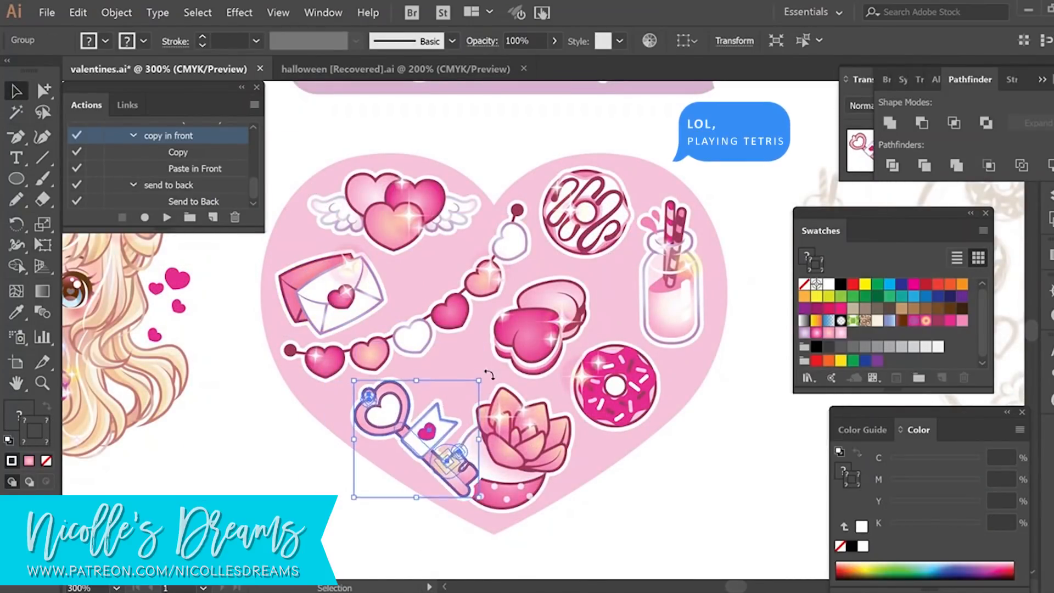
pyautogui.moveTo(488, 373); pyautogui.dragTo(502, 390)
pyautogui.click(690, 339)
# Move the succulent and macarons away from their spots and place the pink donut beside the garland
pyautogui.moveTo(541, 335); pyautogui.dragTo(549, 326)
pyautogui.moveTo(682, 300); pyautogui.dragTo(688, 303)
pyautogui.moveTo(620, 409); pyautogui.dragTo(619, 404)
pyautogui.moveTo(531, 460); pyautogui.dragTo(744, 482)
pyautogui.moveTo(548, 338); pyautogui.dragTo(594, 517)
pyautogui.moveTo(624, 405); pyautogui.dragTo(569, 324)
# Shift the drizzled donut within the heart's right lobe and arrange the macarons beside the pink donut with the milk bottle below
pyautogui.moveTo(590, 236); pyautogui.dragTo(597, 234)
pyautogui.moveTo(593, 514); pyautogui.dragTo(619, 407)
pyautogui.moveTo(694, 325); pyautogui.dragTo(647, 410)
pyautogui.moveTo(618, 420); pyautogui.dragTo(677, 299)
pyautogui.moveTo(632, 381); pyautogui.dragTo(621, 421)
pyautogui.moveTo(681, 298); pyautogui.dragTo(668, 309)
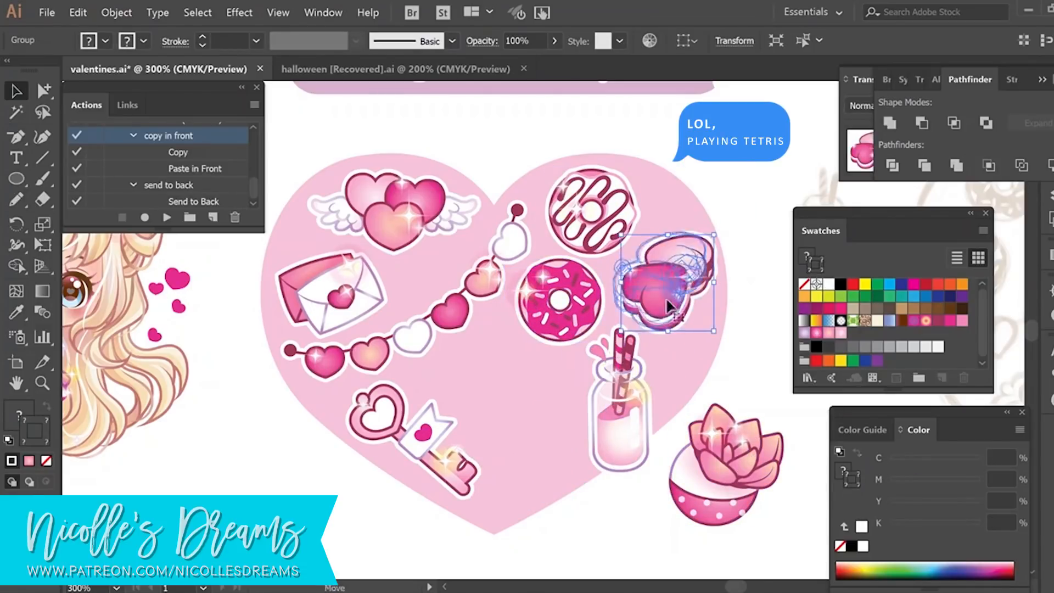
pyautogui.moveTo(614, 240); pyautogui.dragTo(617, 237)
pyautogui.click(621, 417)
# Try the milk bottle outside the heart, beside the key and back below the pink donut
pyautogui.moveTo(657, 320); pyautogui.dragTo(669, 332)
pyautogui.moveTo(622, 419); pyautogui.dragTo(753, 353)
pyautogui.moveTo(728, 362); pyautogui.dragTo(522, 443)
pyautogui.moveTo(572, 341); pyautogui.dragTo(547, 317)
pyautogui.moveTo(519, 428); pyautogui.dragTo(621, 401)
pyautogui.click(619, 511)
# Move the macarons next to the key and the milk bottle to the heart's right edge
pyautogui.moveTo(670, 303); pyautogui.dragTo(687, 318)
pyautogui.moveTo(650, 285); pyautogui.dragTo(511, 419)
pyautogui.moveTo(626, 409); pyautogui.dragTo(678, 318)
pyautogui.click(755, 231)
# Replace the envelope below the winged hearts with the pink donut and place the macarons under the drizzled donut
pyautogui.moveTo(577, 313); pyautogui.dragTo(627, 492)
pyautogui.moveTo(522, 425); pyautogui.dragTo(585, 325)
pyautogui.moveTo(335, 300); pyautogui.dragTo(267, 485)
pyautogui.moveTo(629, 483); pyautogui.dragTo(351, 293)
pyautogui.click(369, 518)
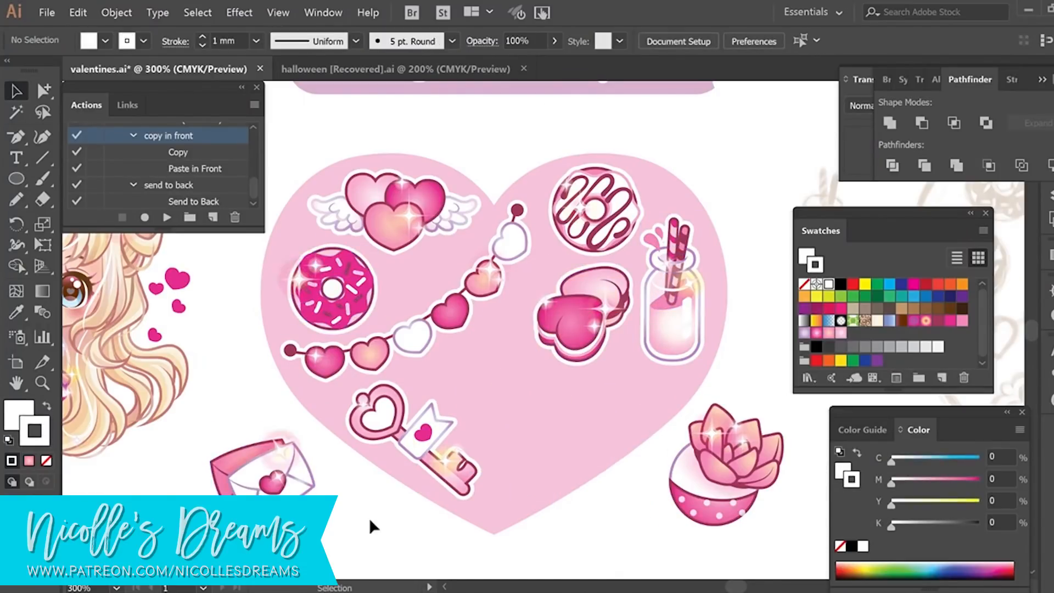
# Place the succulent inside the heart beside the key and nudge the milk bottle upward
pyautogui.moveTo(738, 469); pyautogui.dragTo(507, 385)
pyautogui.moveTo(507, 386); pyautogui.dragTo(552, 433)
pyautogui.click(630, 515)
pyautogui.moveTo(675, 323); pyautogui.dragTo(677, 314)
pyautogui.click(349, 456)
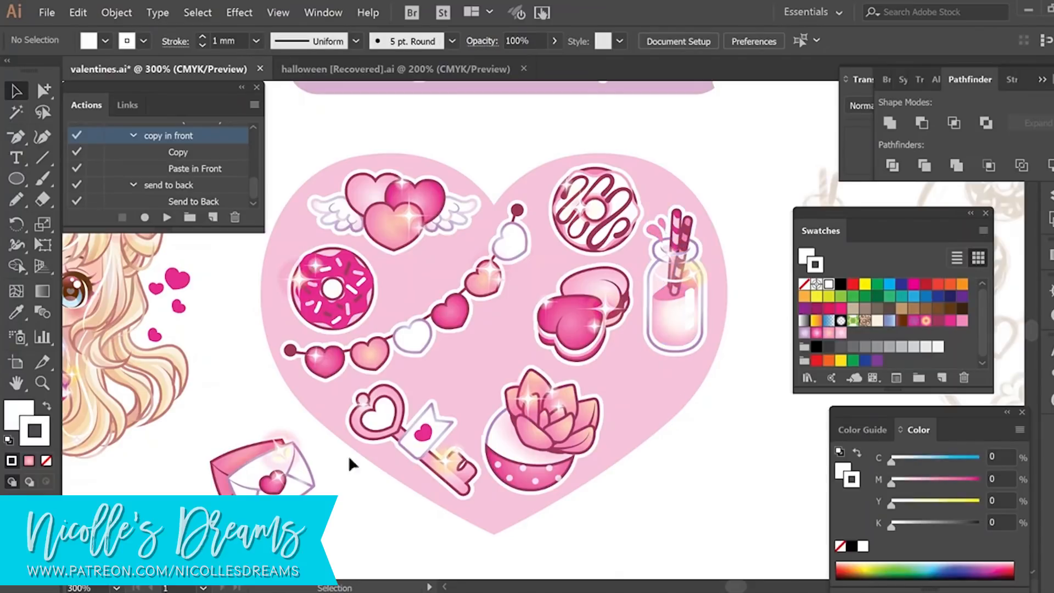
# Place the envelope below the macarons and milk bottle and try the succulent above the key
pyautogui.moveTo(273, 479); pyautogui.dragTo(653, 393)
pyautogui.click(731, 421)
pyautogui.moveTo(578, 404); pyautogui.dragTo(525, 359)
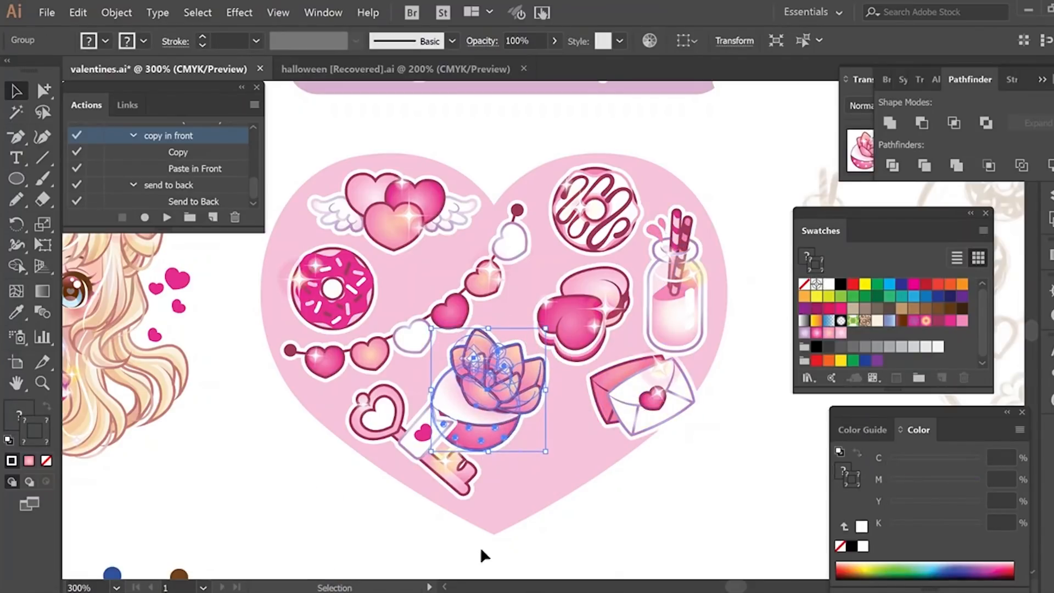
pyautogui.click(481, 548)
# Move the key out of the heart, the succulent to the bottom tip, and nudge the envelope and macarons left
pyautogui.moveTo(431, 442); pyautogui.dragTo(317, 481)
pyautogui.moveTo(486, 396); pyautogui.dragTo(503, 460)
pyautogui.moveTo(651, 422); pyautogui.dragTo(621, 421)
pyautogui.moveTo(582, 330); pyautogui.dragTo(562, 329)
pyautogui.click(647, 400)
pyautogui.click(711, 409)
# Try the key in the lower left gap, then rotate it upright outside the heart
pyautogui.moveTo(309, 477); pyautogui.dragTo(397, 437)
pyautogui.moveTo(457, 378); pyautogui.dragTo(431, 511)
pyautogui.moveTo(384, 439); pyautogui.dragTo(272, 459)
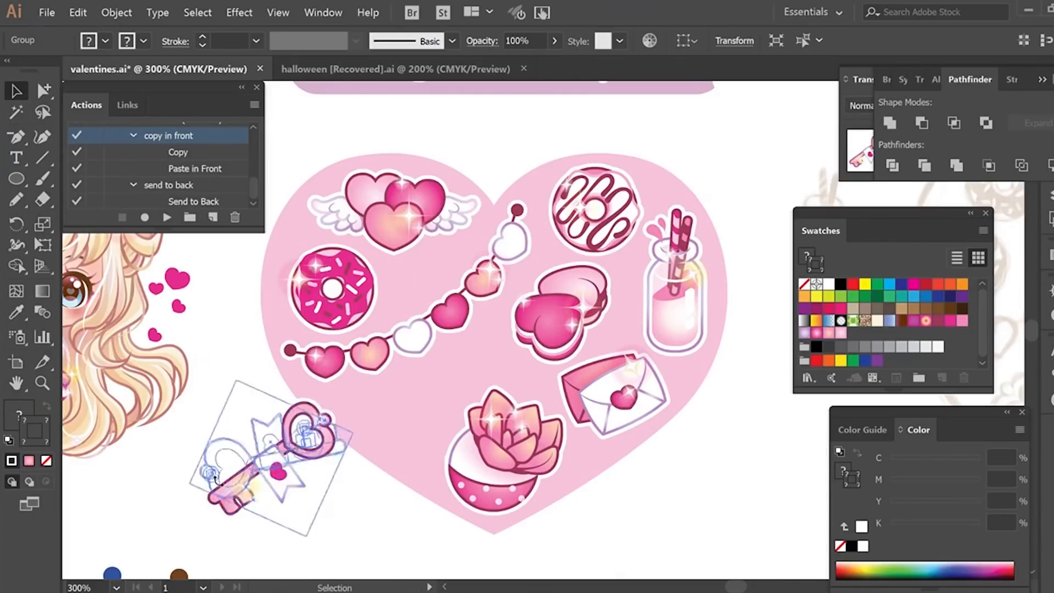
pyautogui.moveTo(341, 396); pyautogui.dragTo(191, 504)
pyautogui.moveTo(270, 460); pyautogui.dragTo(295, 470)
pyautogui.click(718, 454)
pyautogui.moveTo(367, 413); pyautogui.dragTo(293, 552)
# Move the pink donut beside the key, then raise and level the garland under the slightly shifted winged hearts
pyautogui.moveTo(332, 305); pyautogui.dragTo(385, 483)
pyautogui.moveTo(451, 312); pyautogui.dragTo(456, 279)
pyautogui.moveTo(541, 193)
pyautogui.mouseDown()
pyautogui.moveTo(557, 219)
pyautogui.moveTo(542, 191)
pyautogui.mouseUp()
pyautogui.click(670, 189)
pyautogui.click(758, 182)
pyautogui.moveTo(403, 217); pyautogui.dragTo(397, 219)
pyautogui.click(509, 127)
# Clear the macarons from the middle, center the succulent below the garland and place the envelope to its left
pyautogui.moveTo(565, 329); pyautogui.dragTo(663, 505)
pyautogui.moveTo(527, 449); pyautogui.dragTo(515, 345)
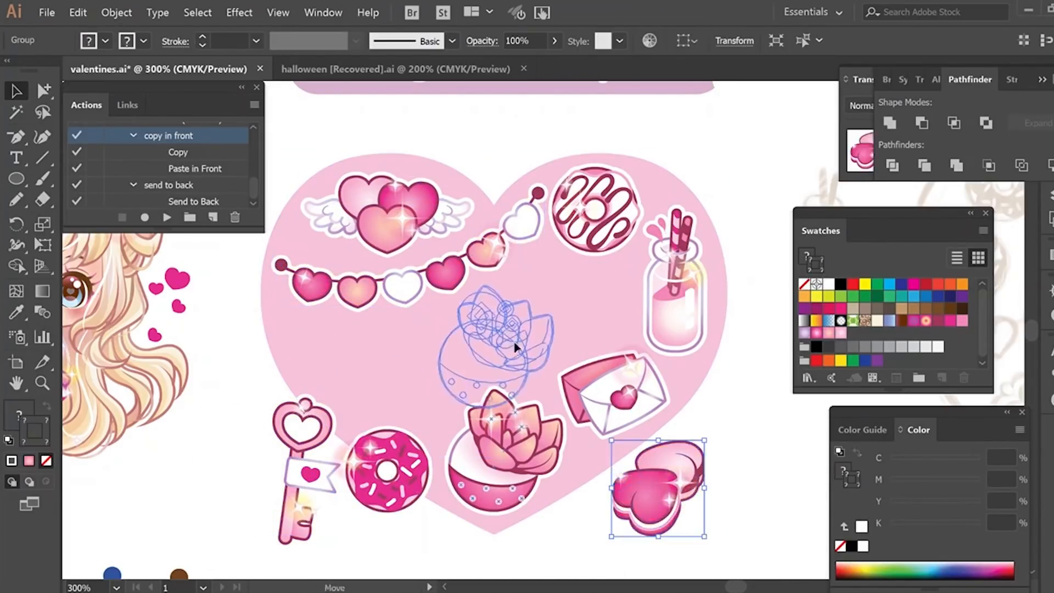
pyautogui.click(730, 407)
pyautogui.moveTo(656, 406); pyautogui.dragTo(409, 384)
# Place the pink donut beneath the drizzled donut and the macarons in the heart's lower right
pyautogui.moveTo(421, 478); pyautogui.dragTo(456, 449)
pyautogui.moveTo(456, 449); pyautogui.dragTo(634, 317)
pyautogui.moveTo(656, 491); pyautogui.dragTo(597, 421)
# Place the key near the heart's bottom tip below the succulent and rotate it to a diagonal tilt
pyautogui.moveTo(296, 475); pyautogui.dragTo(466, 476)
pyautogui.moveTo(508, 547); pyautogui.dragTo(553, 478)
pyautogui.click(601, 502)
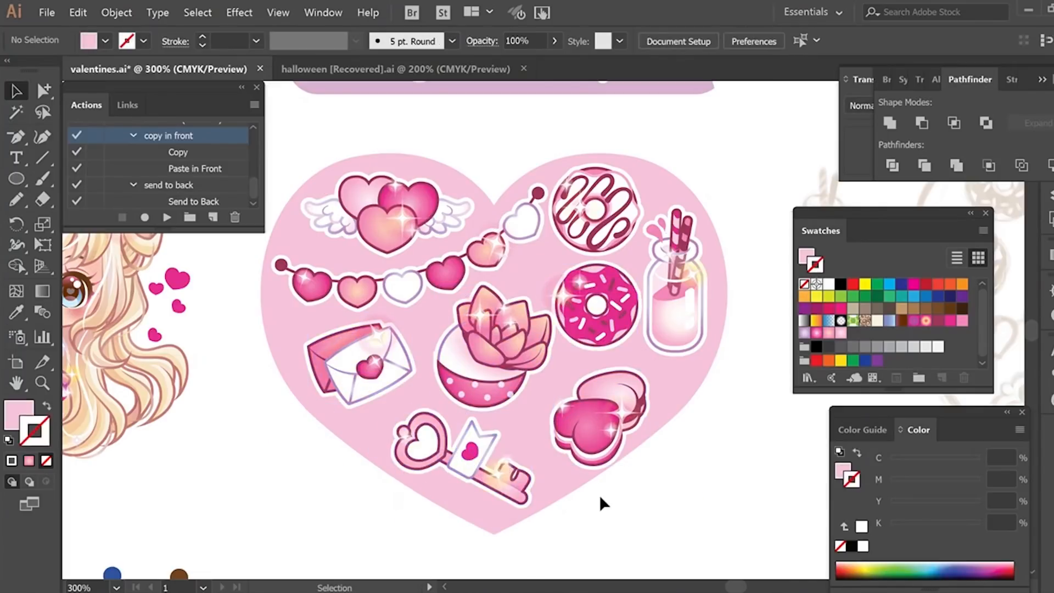
pyautogui.moveTo(420, 415); pyautogui.dragTo(401, 429)
# Nudge the envelope downward and fine-tune the succulent's position to even out the spacing
pyautogui.moveTo(366, 373); pyautogui.dragTo(373, 392)
pyautogui.moveTo(486, 379); pyautogui.dragTo(483, 377)
pyautogui.click(500, 477)
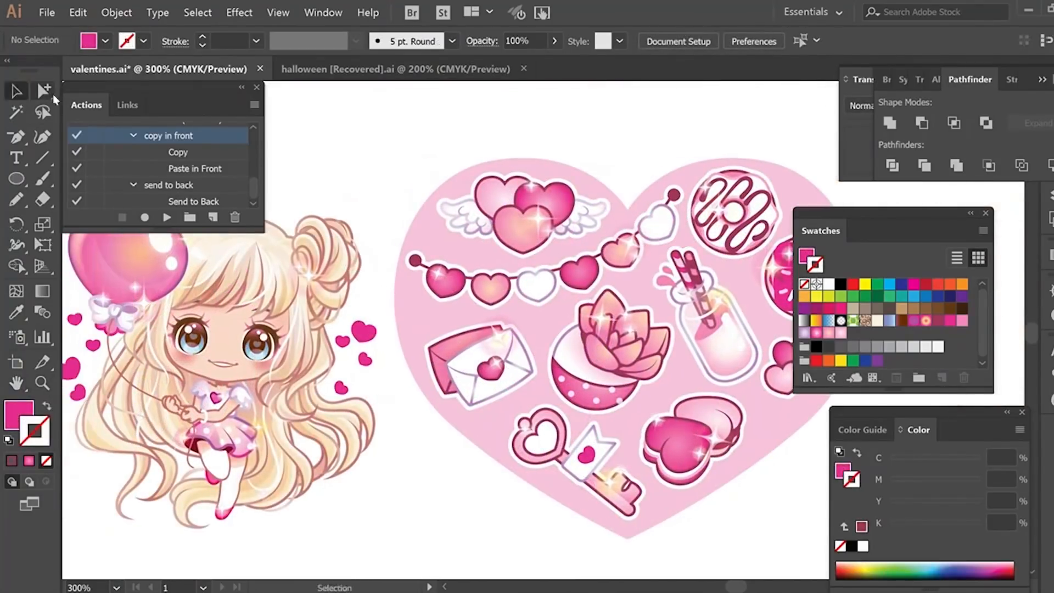
# Give the small hearts around the girl the magenta gradient sampled from a garland heart
pyautogui.click(43, 91)
pyautogui.click(362, 332)
pyautogui.press('i')
pyautogui.click(582, 269)
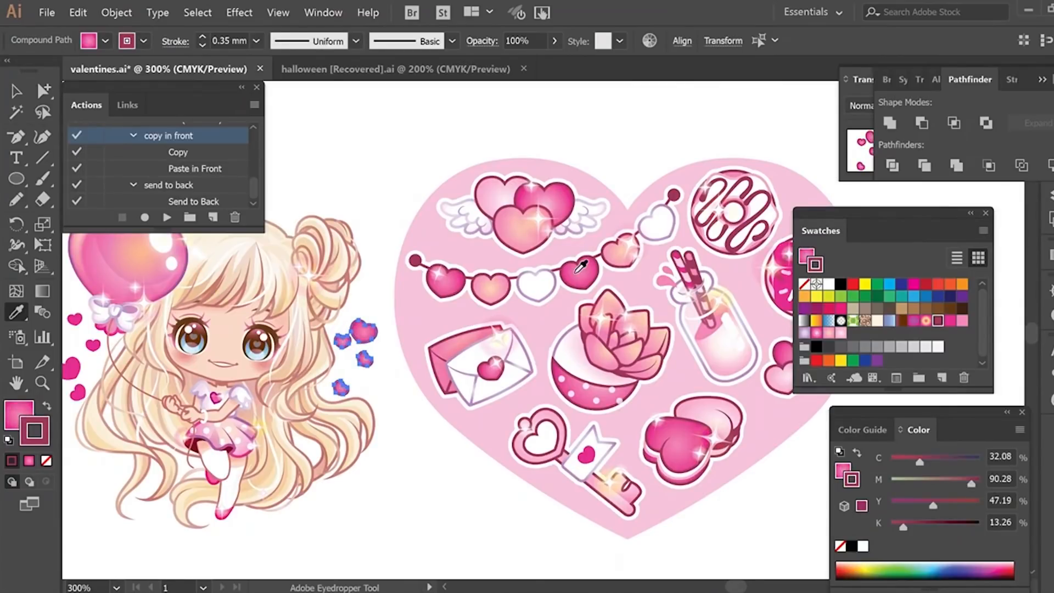
# Remove the outline from the small hearts beside the girl's hair
pyautogui.click(43, 92)
pyautogui.click(383, 384)
pyautogui.keyDown('shift'); pyautogui.click(364, 364); pyautogui.keyUp('shift')
pyautogui.press('/')
pyautogui.moveTo(364, 434)
pyautogui.mouseDown()
pyautogui.moveTo(448, 439)
pyautogui.moveTo(365, 452)
pyautogui.mouseUp()
# Match the small hearts on the girl's balloon side to the recolored gradient hearts by sampling their fill
pyautogui.click(159, 325)
pyautogui.press('i')
pyautogui.click(448, 335)
pyautogui.moveTo(591, 437); pyautogui.dragTo(572, 453)
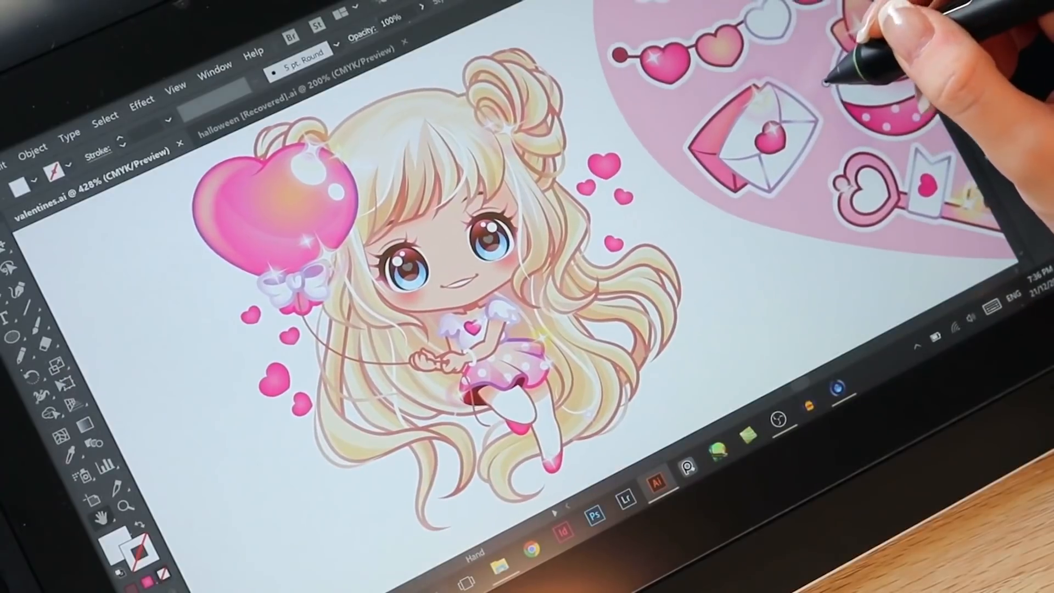
pyautogui.moveTo(827, 82); pyautogui.dragTo(784, 97)
pyautogui.moveTo(849, 65); pyautogui.dragTo(768, 126)
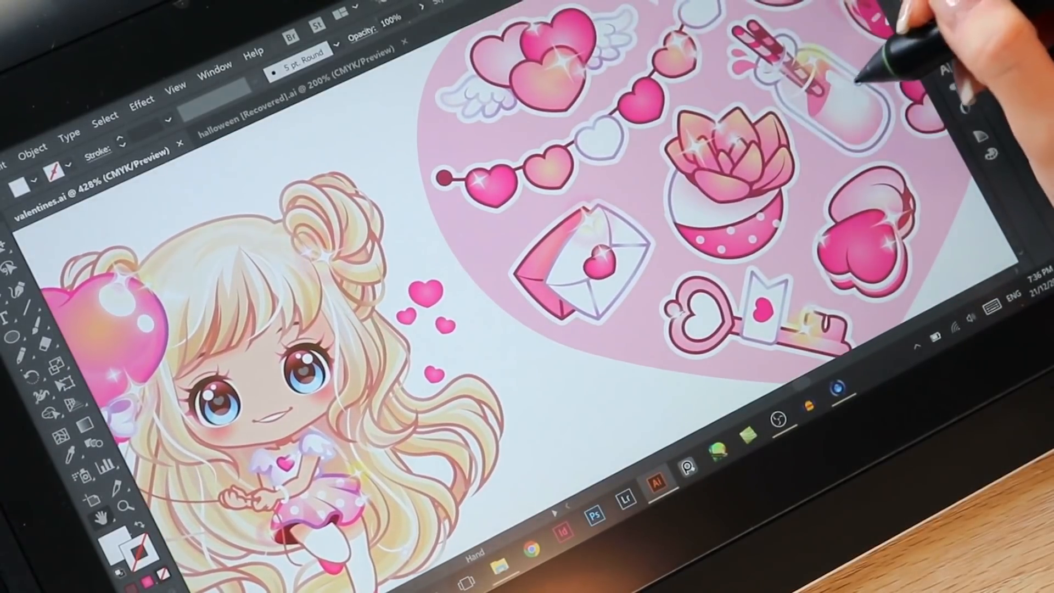
pyautogui.moveTo(868, 80); pyautogui.dragTo(779, 128)
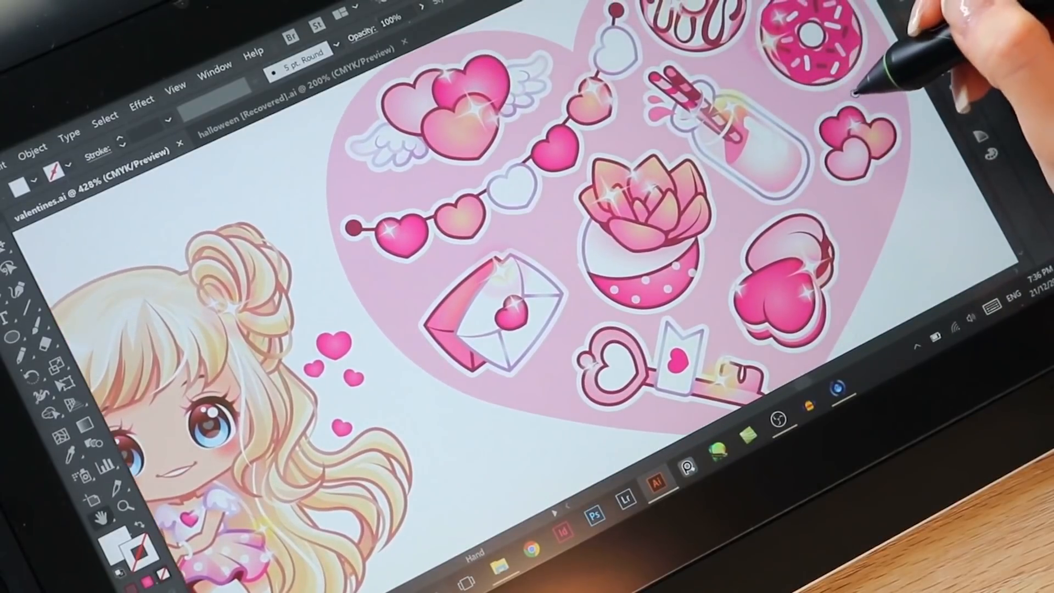
pyautogui.moveTo(864, 88); pyautogui.dragTo(833, 103)
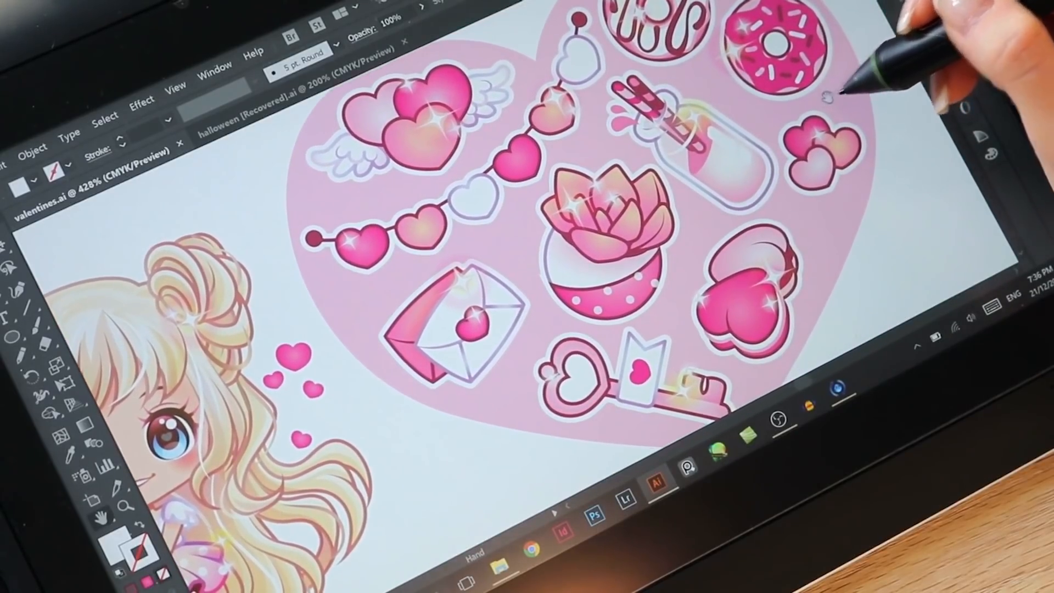